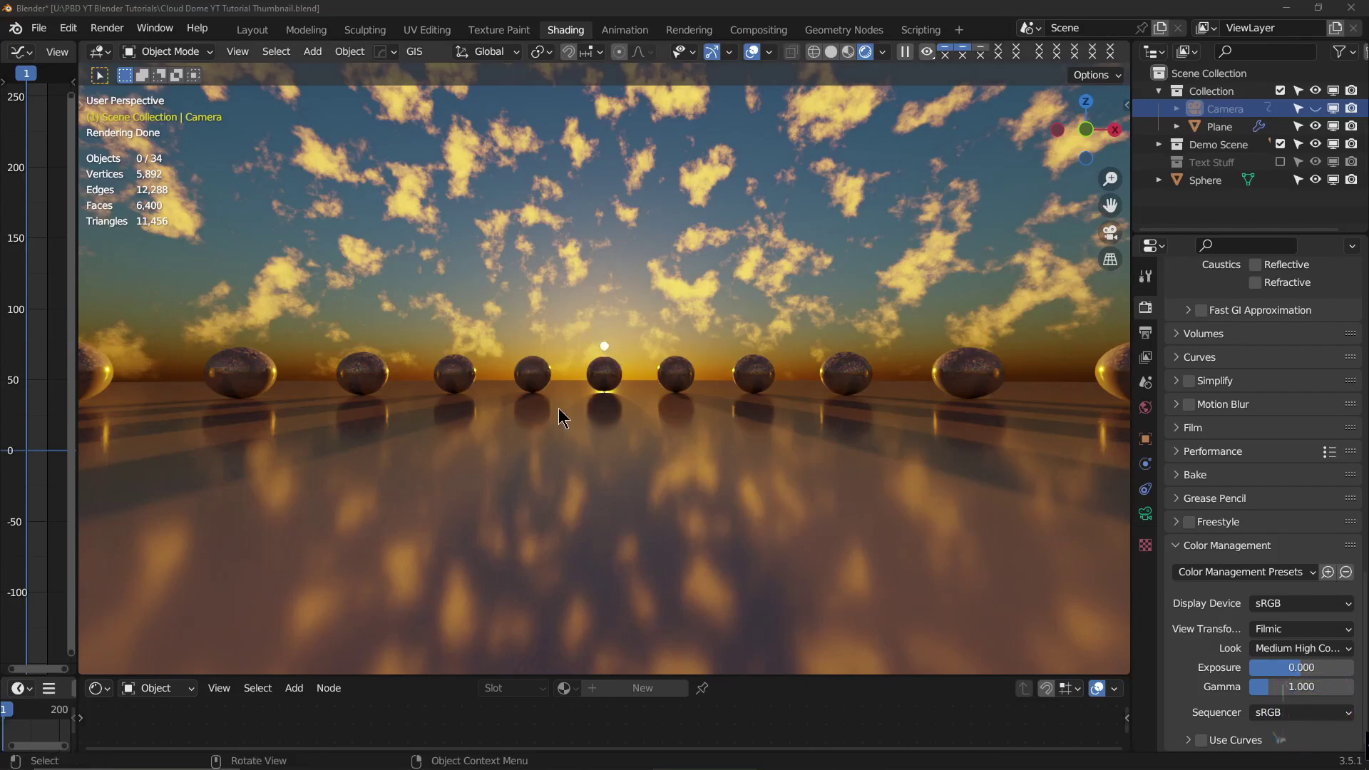
Examine the finished sunset scene with its cloud dome and reflective spheres from several directions.
middle_drag(559, 413, 733, 409)
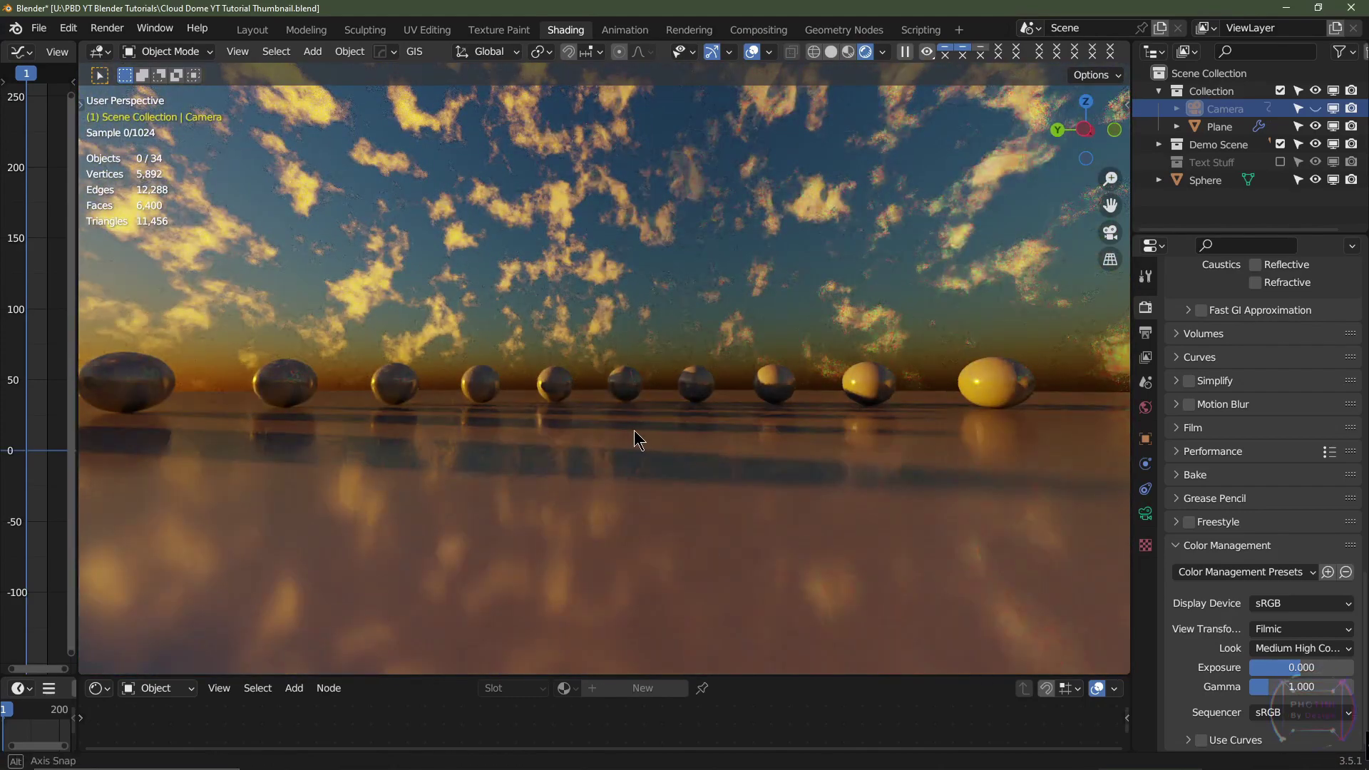
middle_drag(636, 436, 781, 429)
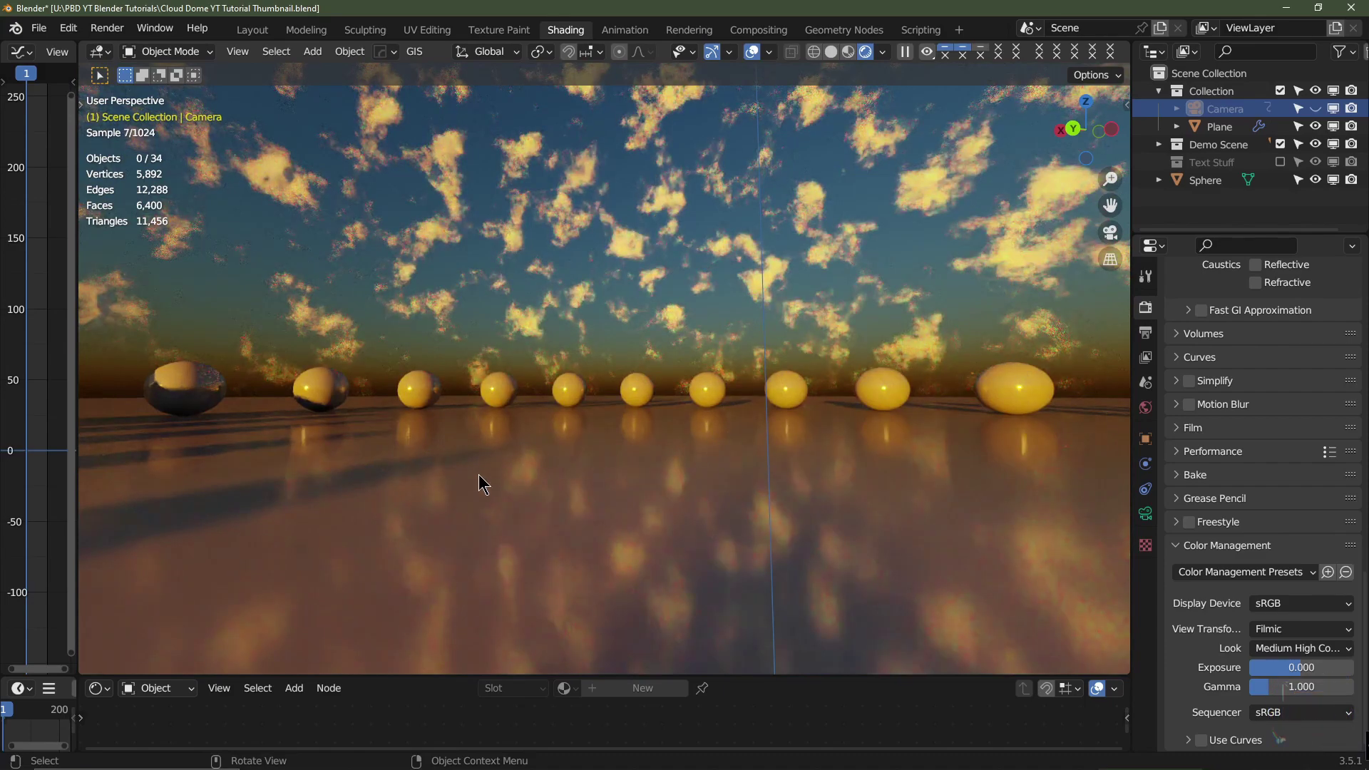
middle_drag(489, 483, 713, 437)
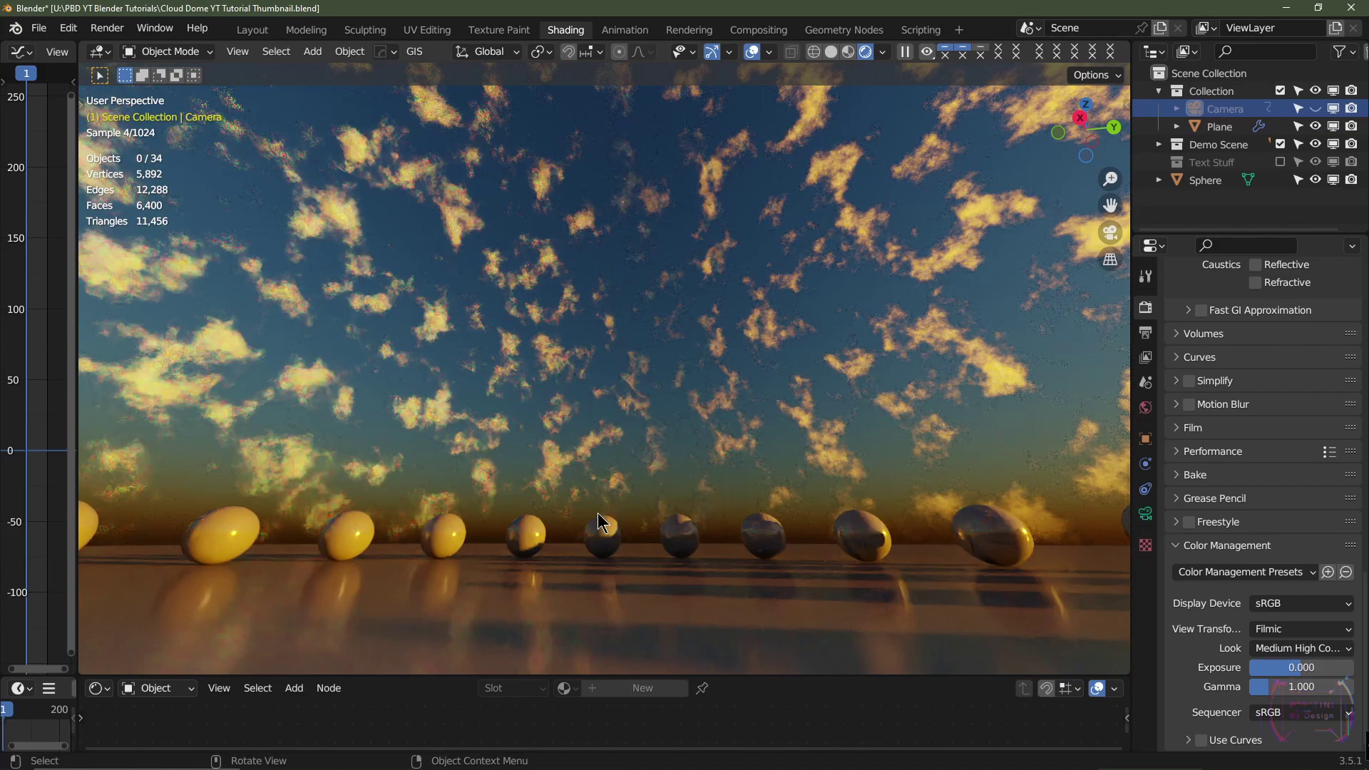
middle_drag(597, 512, 625, 472)
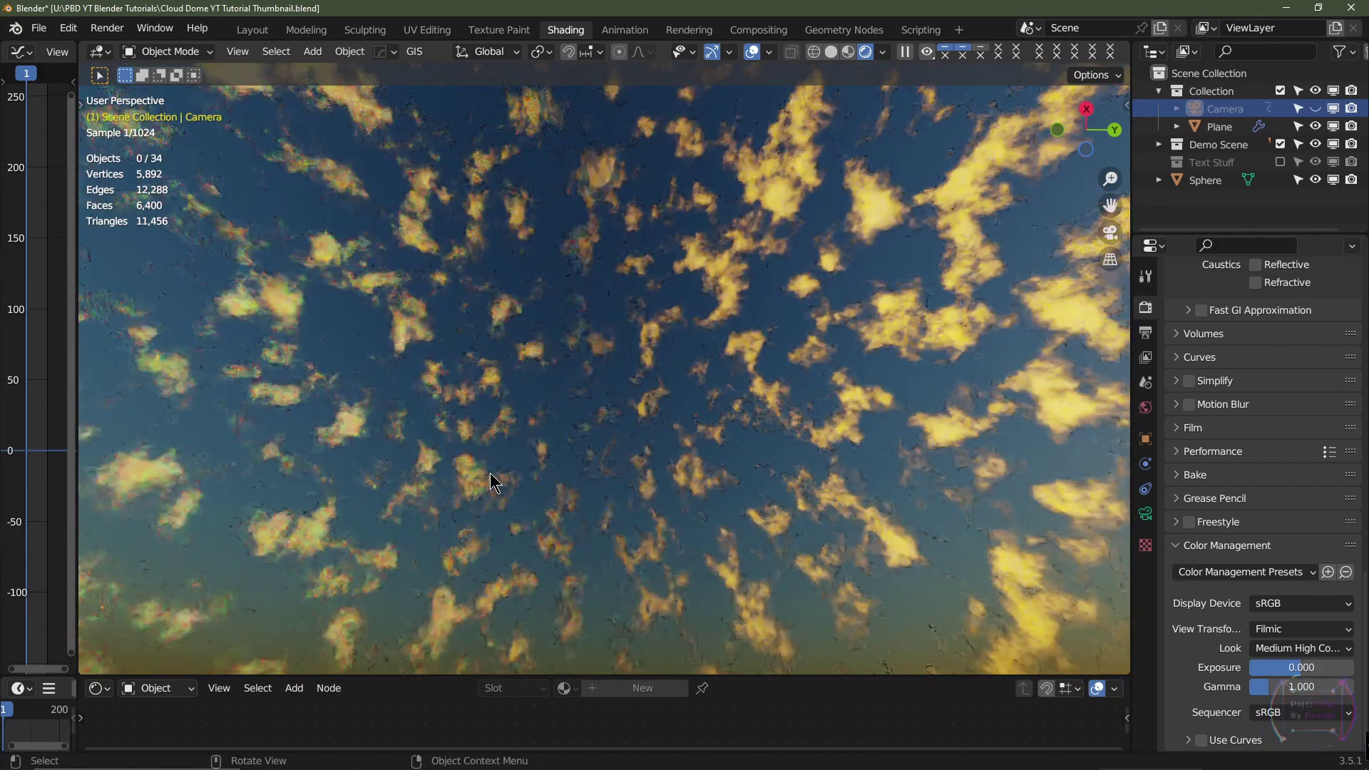
middle_drag(495, 473, 583, 469)
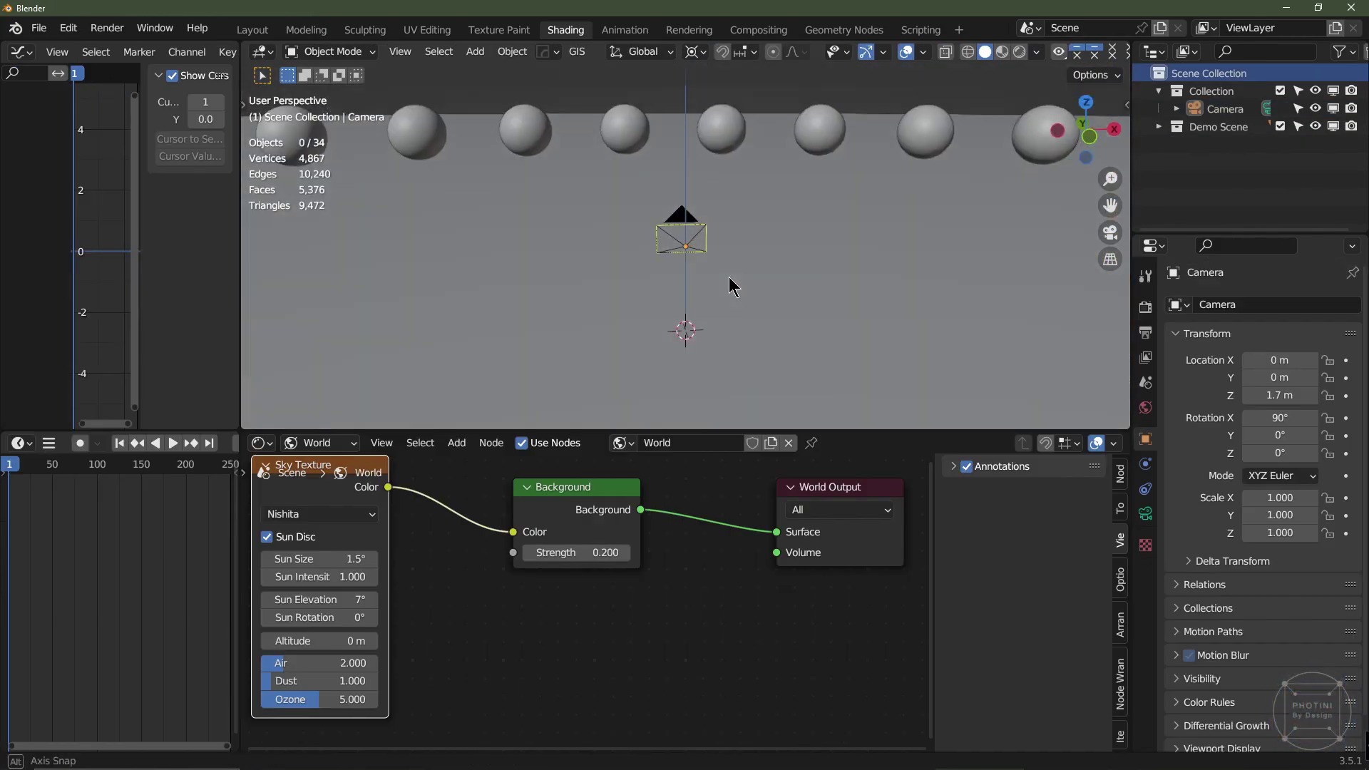
Examine the starter scene's ground surface, ring of spheres and central camera from near and far.
middle_drag(729, 277, 732, 273)
scroll(738, 293, up, 3)
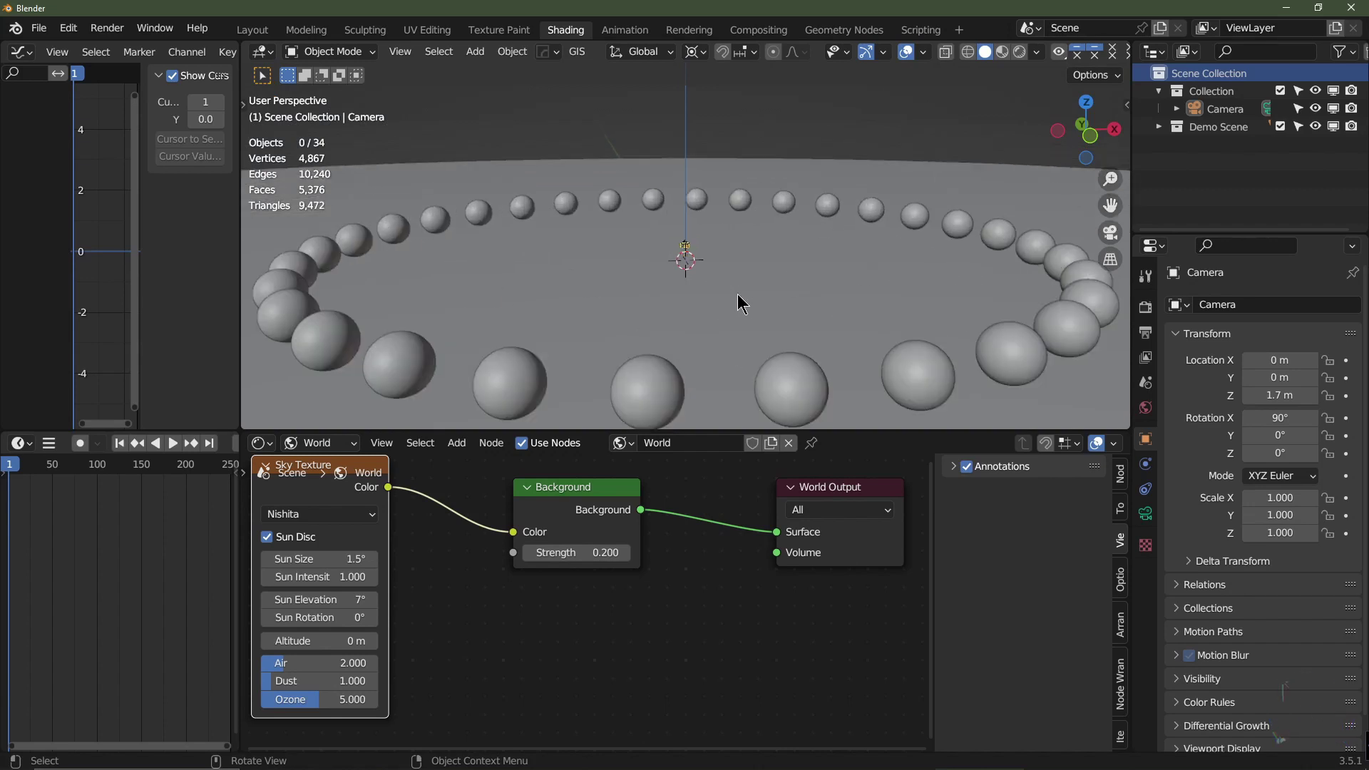
scroll(738, 294, down, 8)
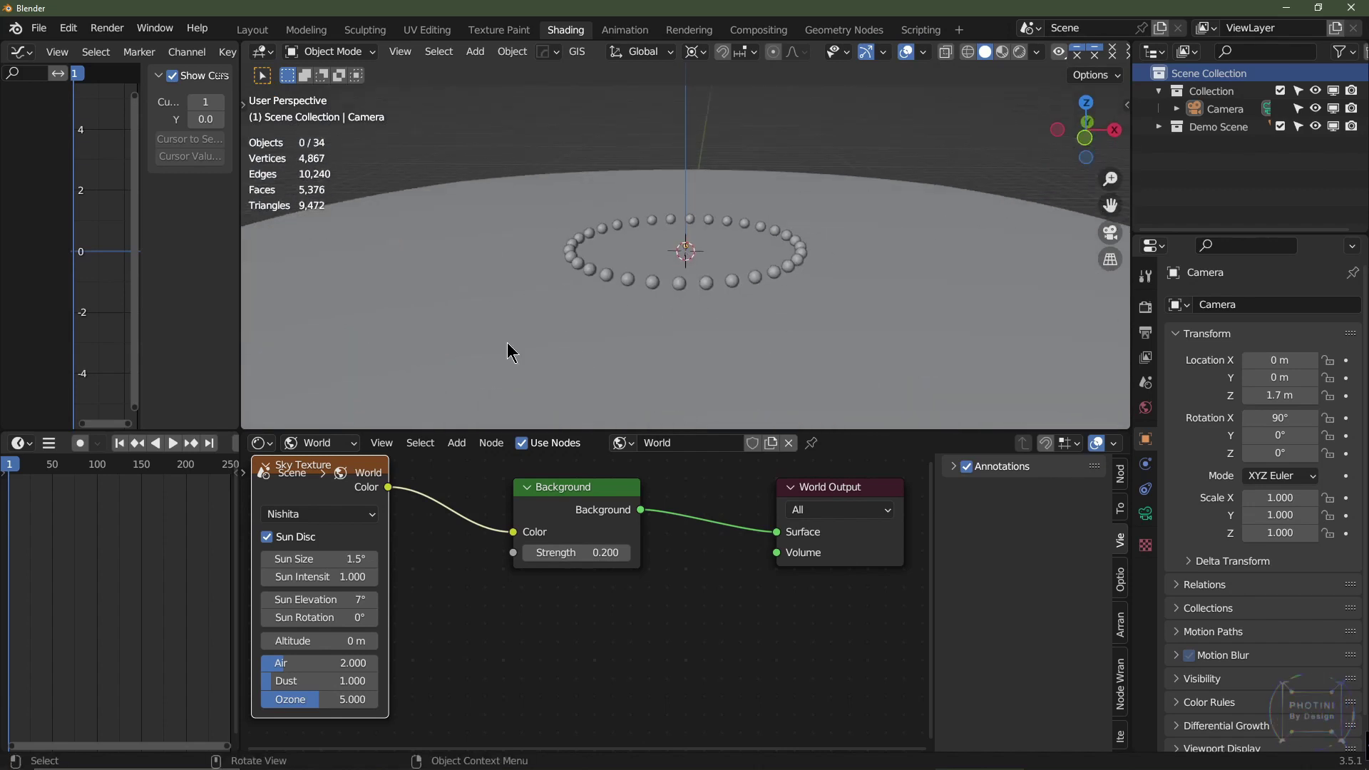
scroll(691, 288, up, 2)
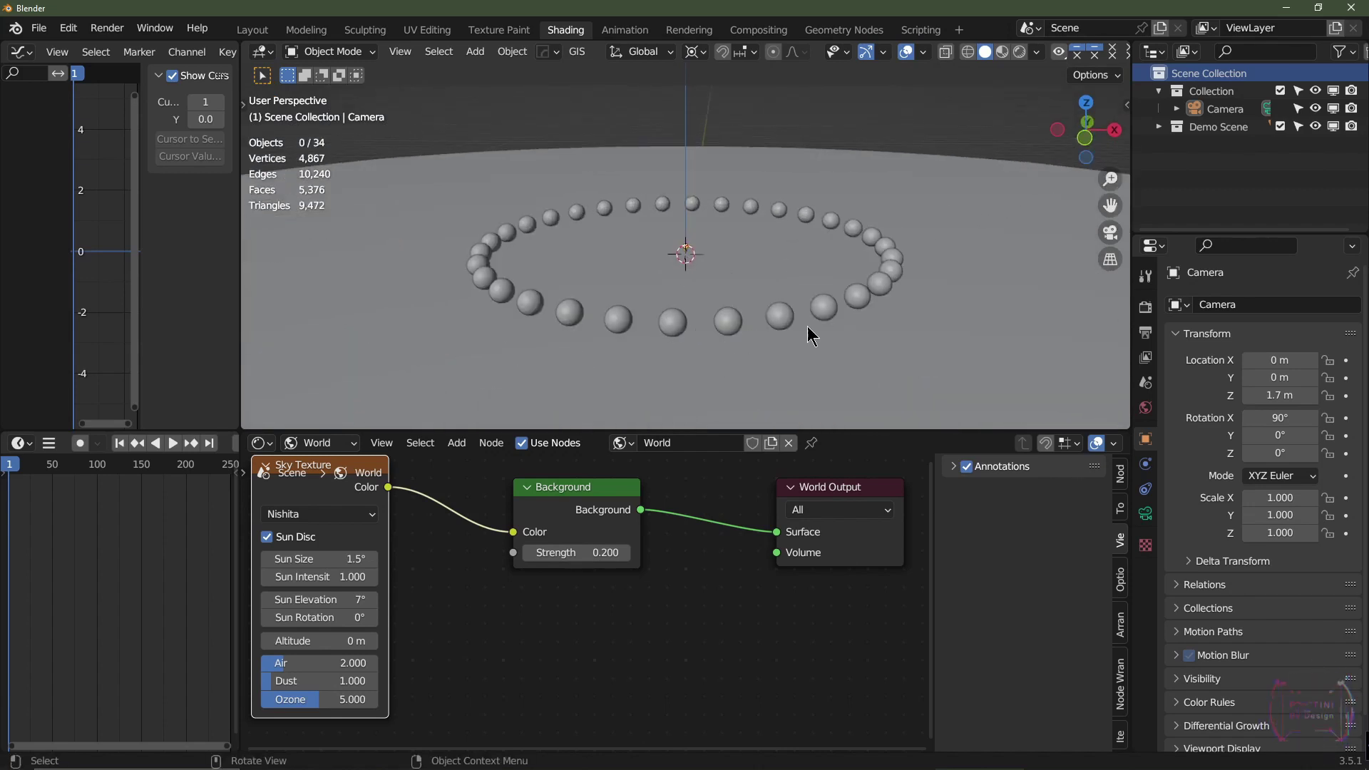
mouse_move(742, 291)
middle_down()
mouse_move(661, 287)
mouse_move(699, 309)
mouse_move(760, 301)
mouse_move(767, 283)
middle_up()
scroll(768, 284, up, 8)
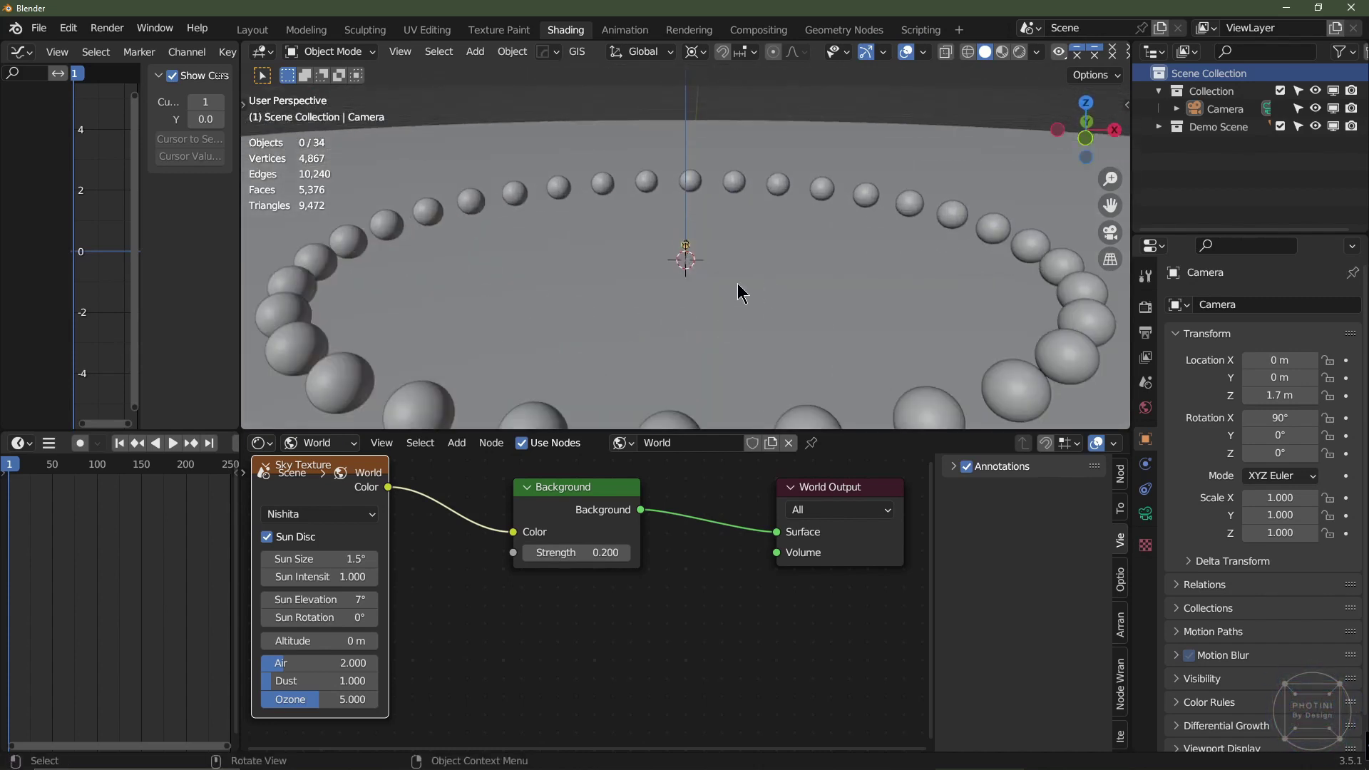
scroll(723, 280, down, 3)
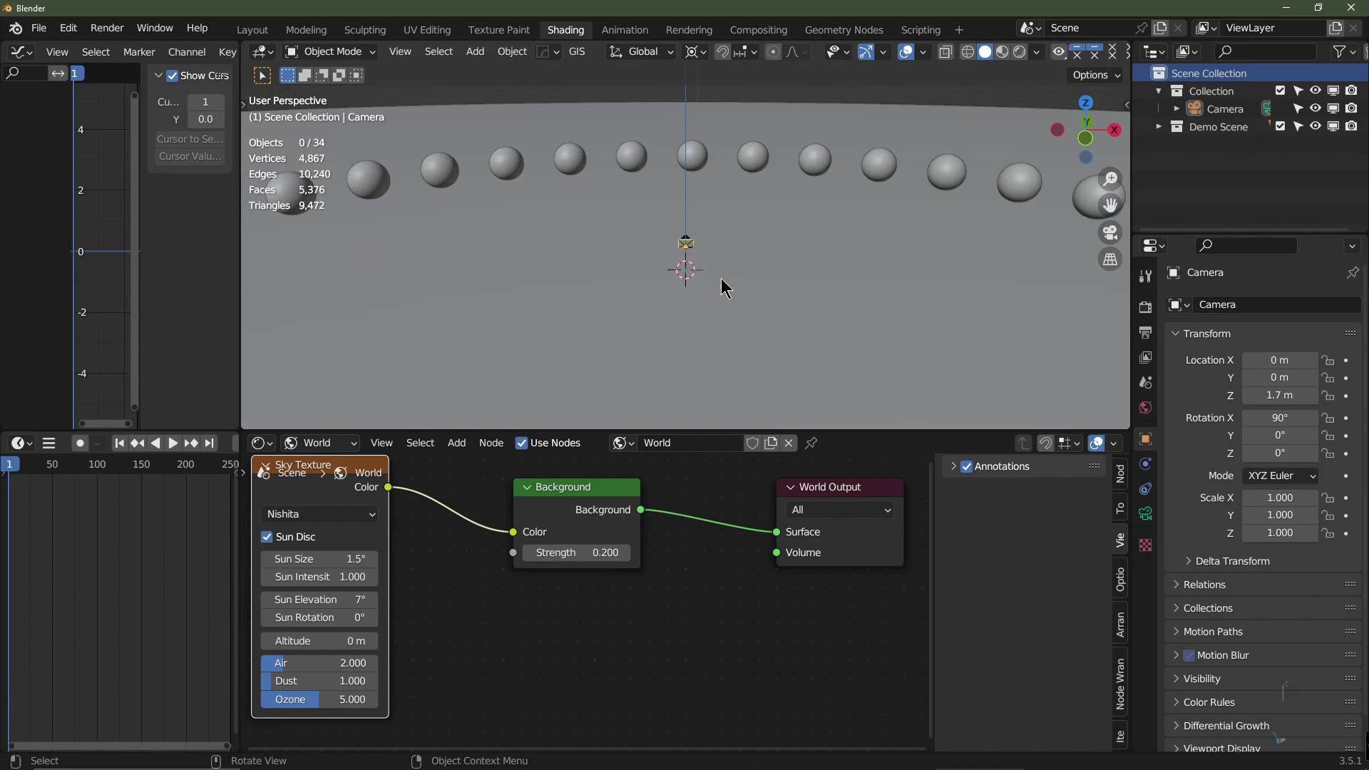
middle_drag(588, 241, 637, 258)
Show the World shader nodes and inspect the Sky Texture and Background setup.
click(355, 443)
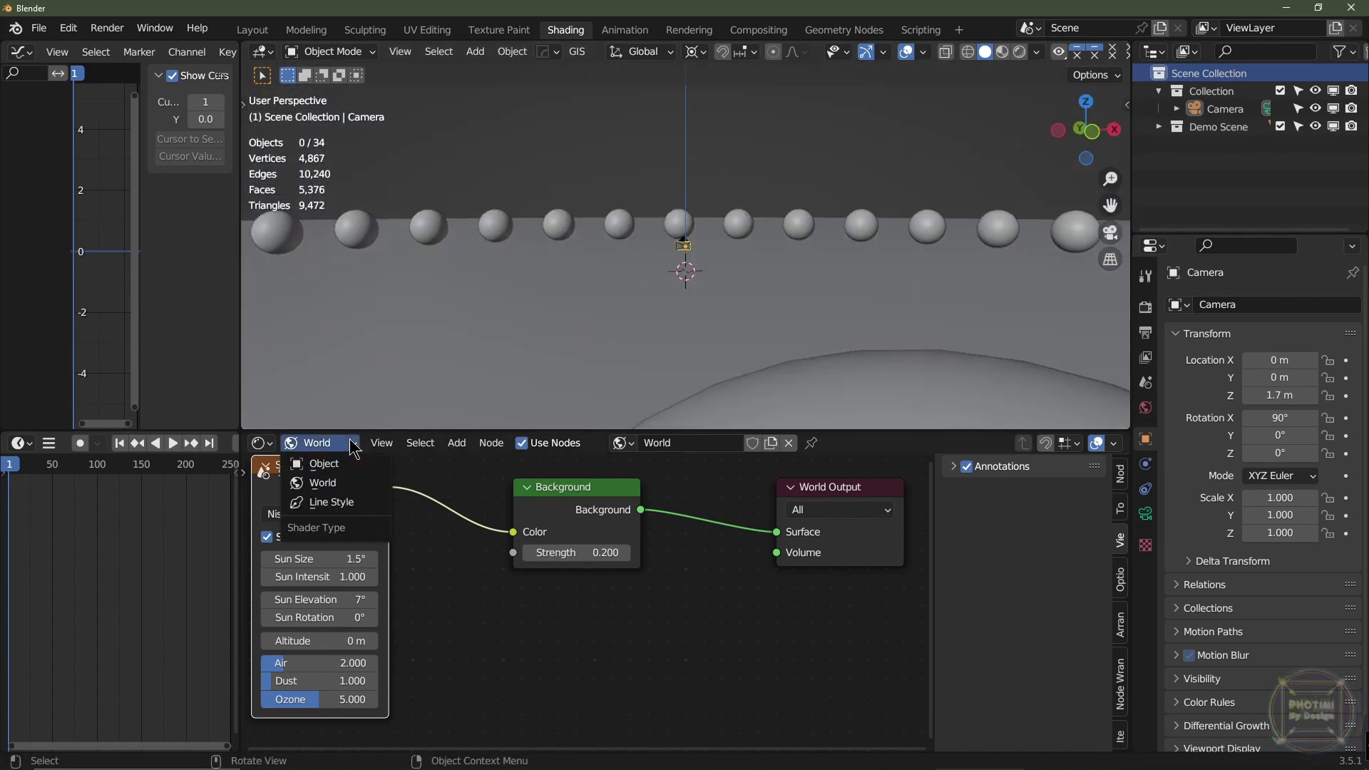
click(329, 482)
middle_drag(536, 556, 591, 576)
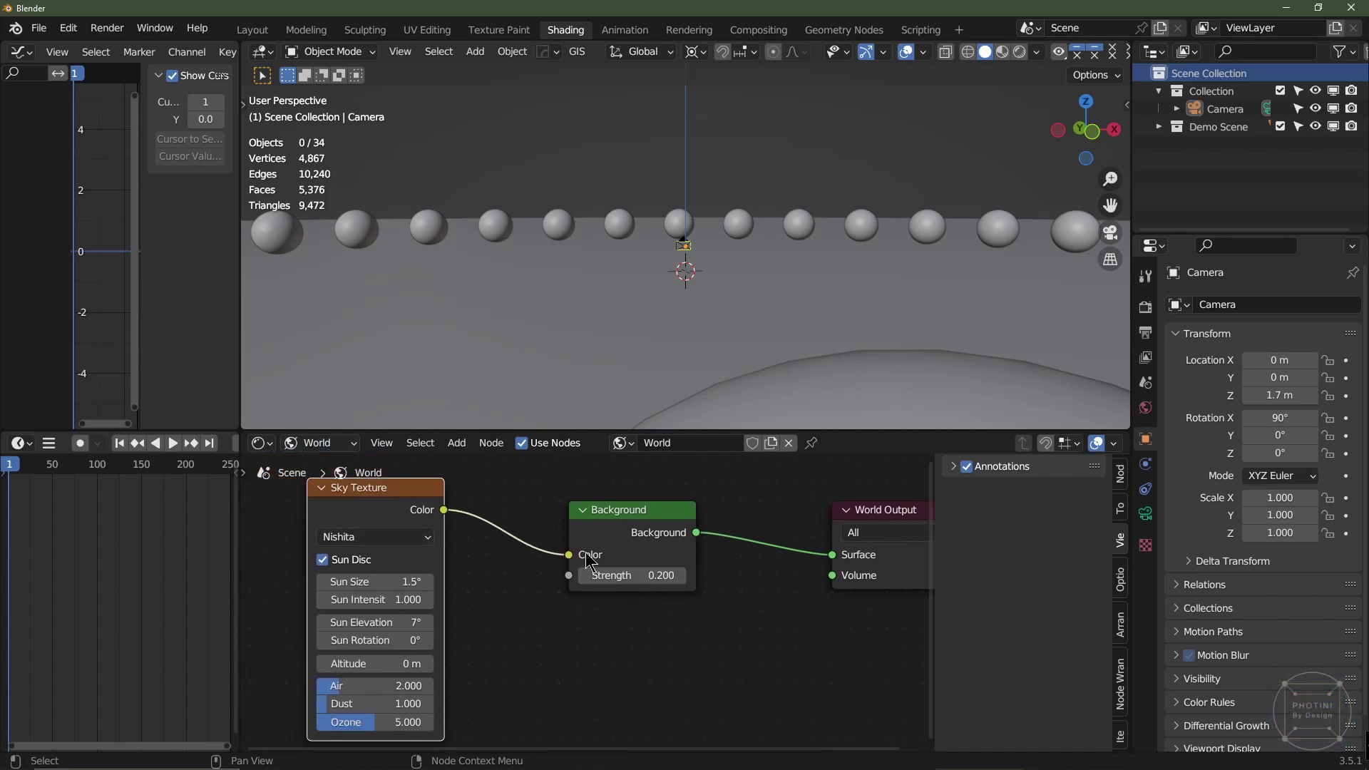
click(642, 531)
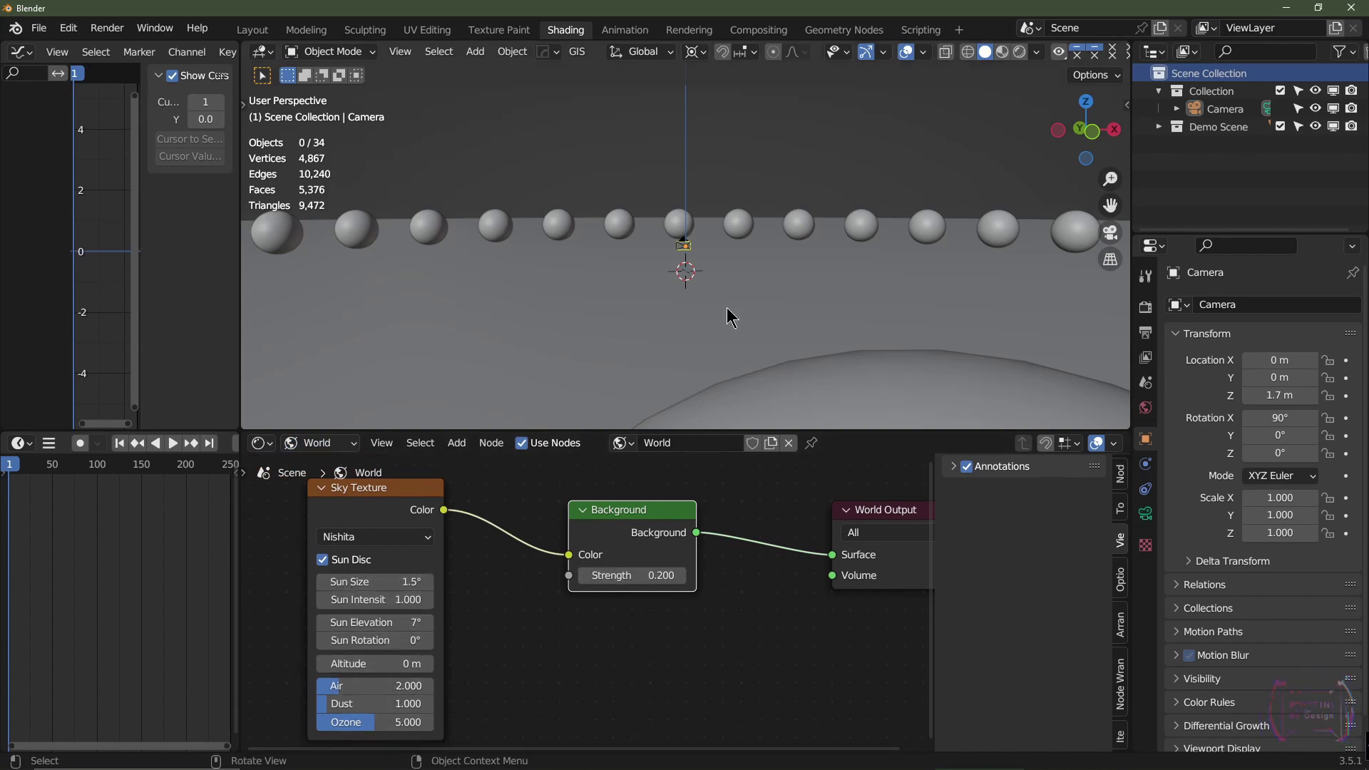
Enlarge the 3D viewport's area and set the viewport focal length to 24 mm.
mouse_move(727, 305)
middle_down()
mouse_move(733, 343)
mouse_move(735, 280)
middle_up()
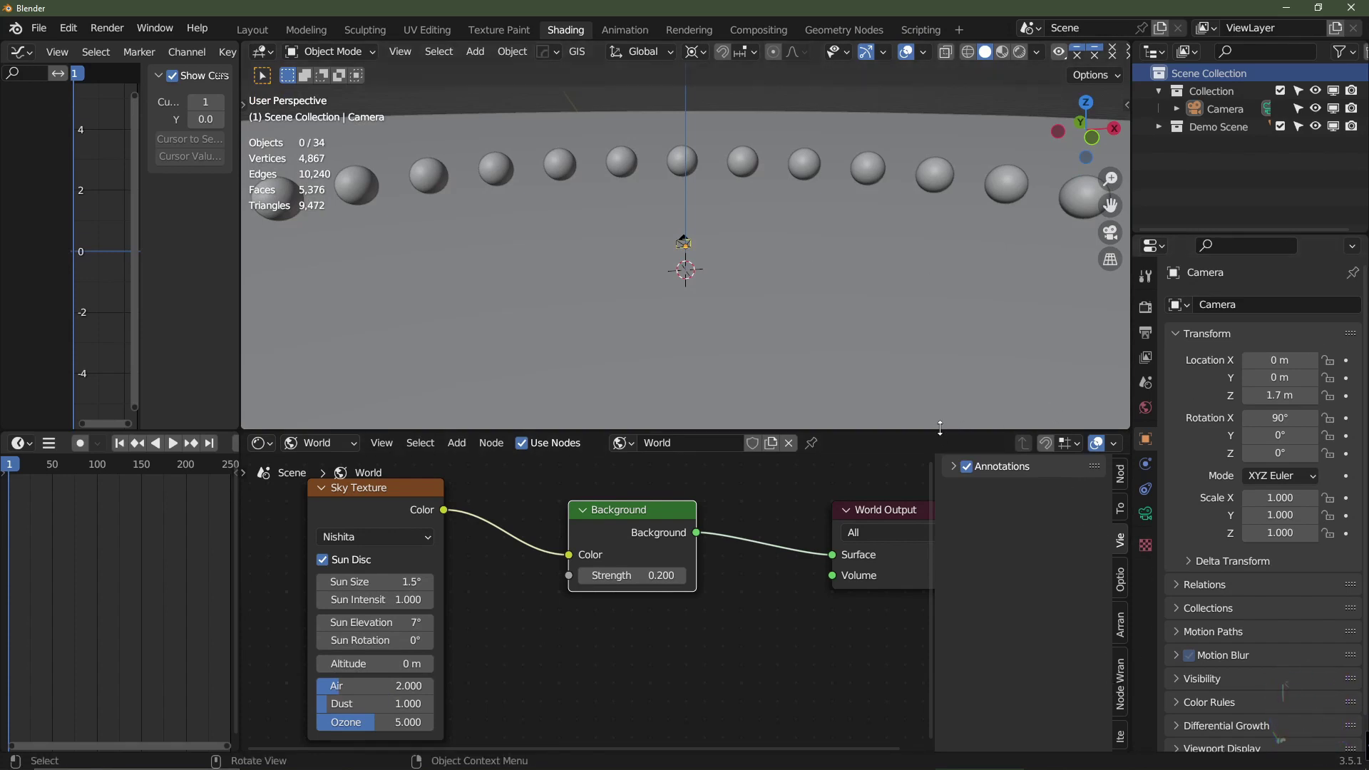
drag(940, 427, 940, 574)
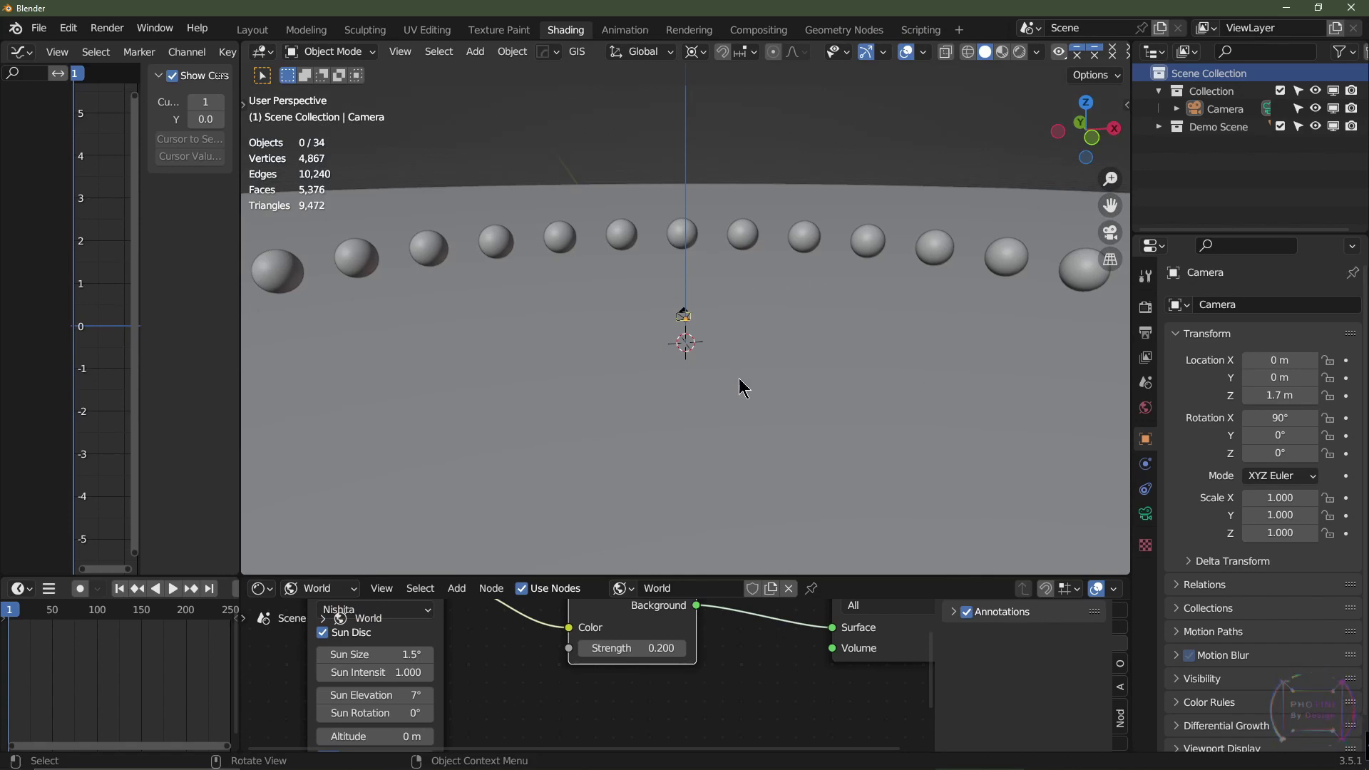
key(n)
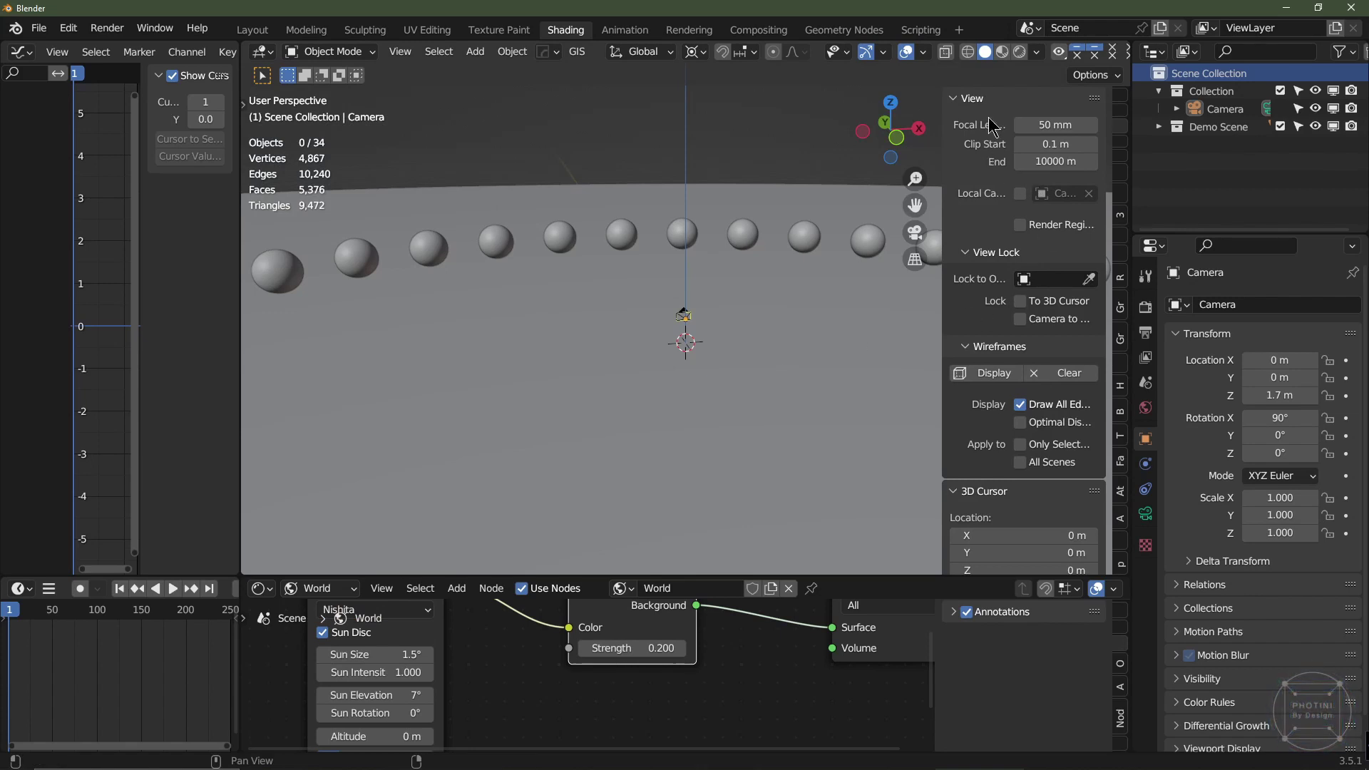
click(1059, 125)
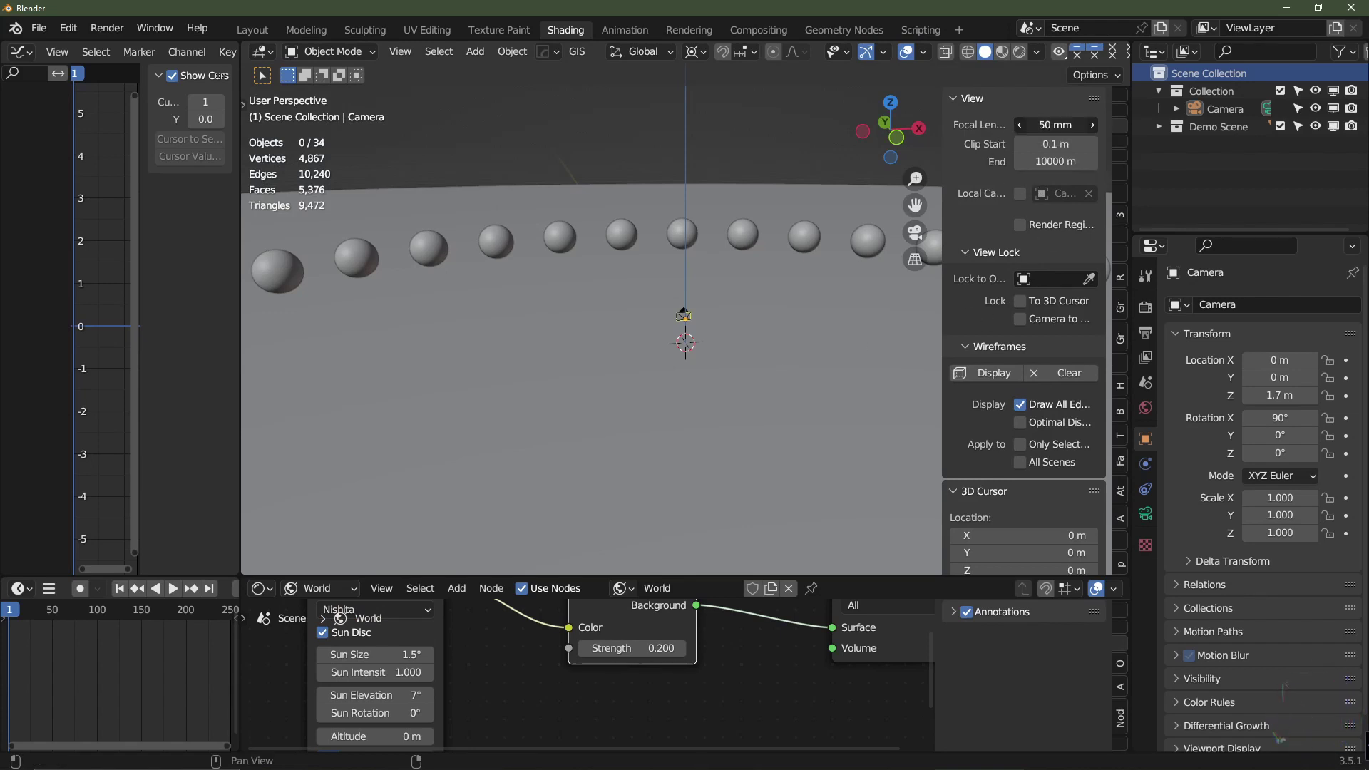
text(24)
key(Return)
middle_drag(663, 385, 728, 367)
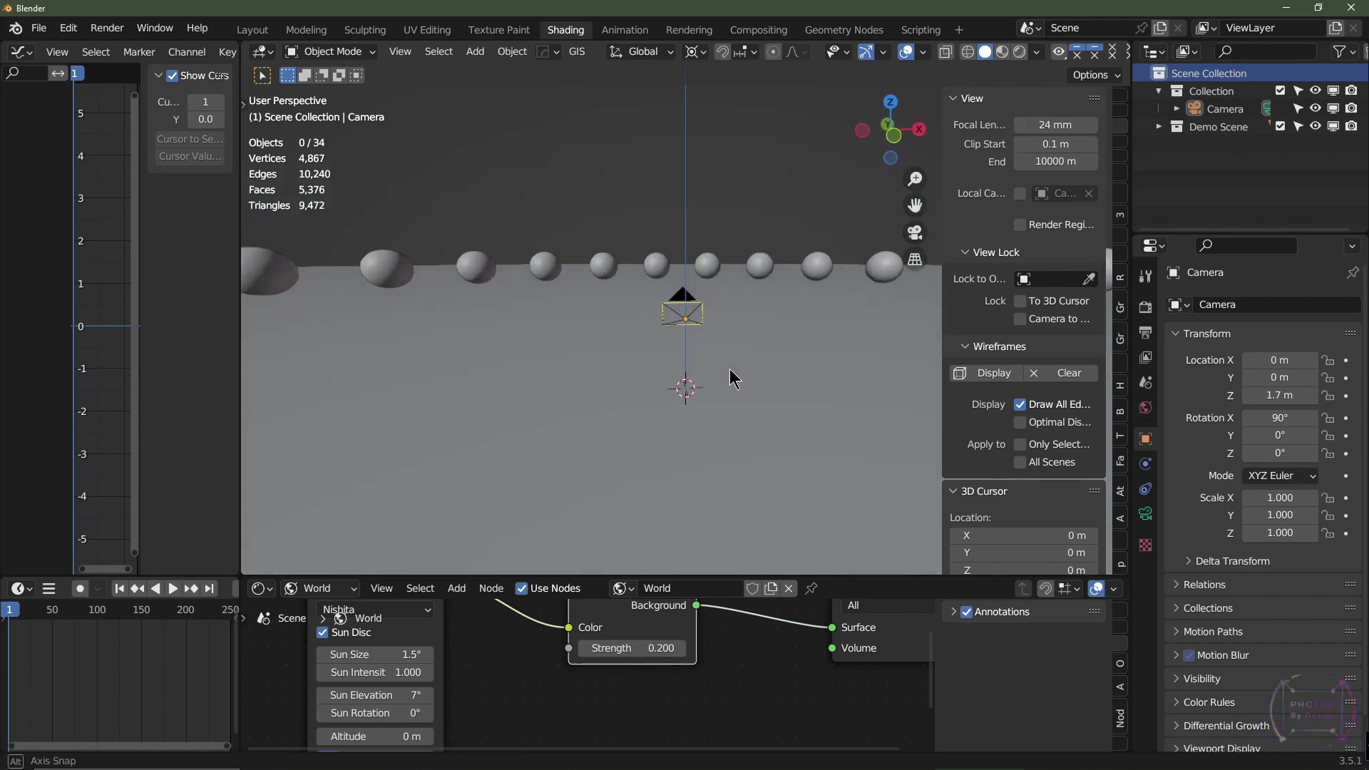
Select the camera to check its lens focal length, and hide the 3D viewport's sidebar.
click(681, 299)
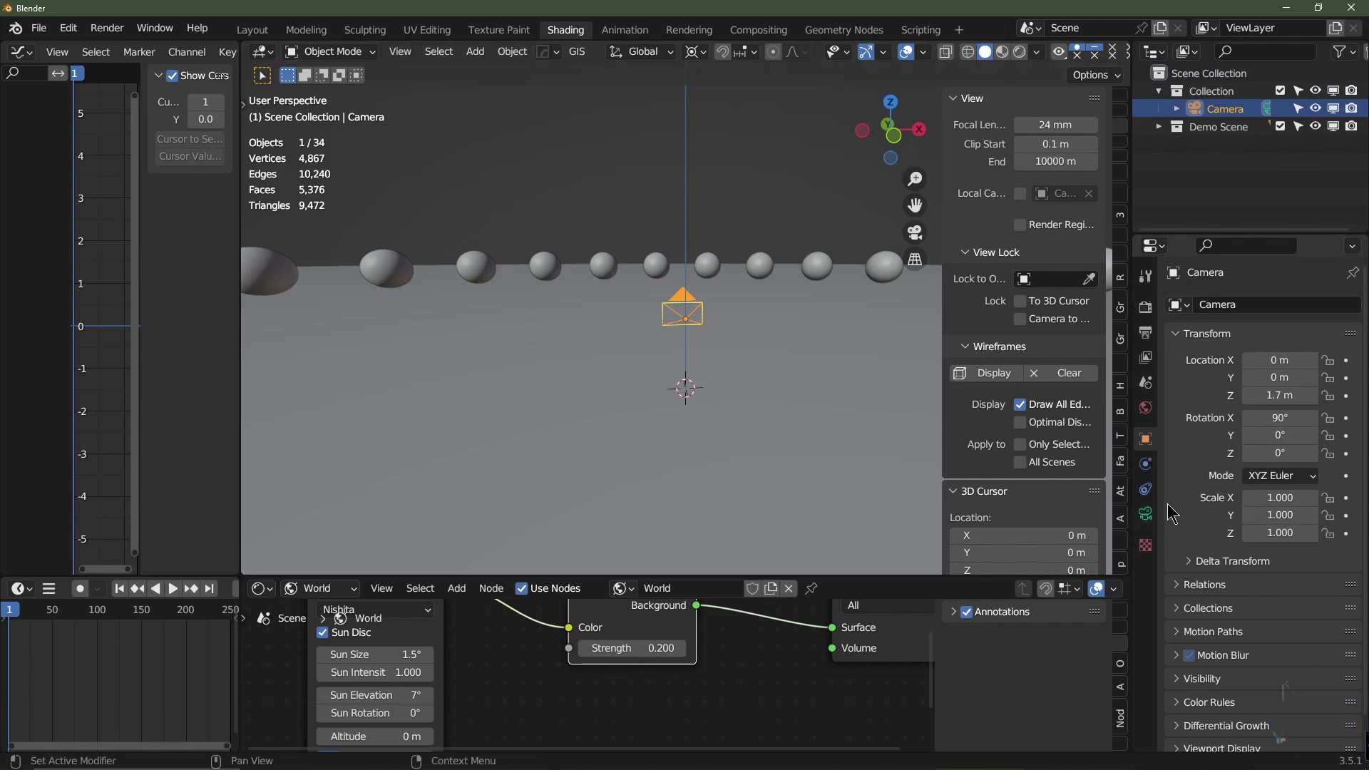
click(1146, 513)
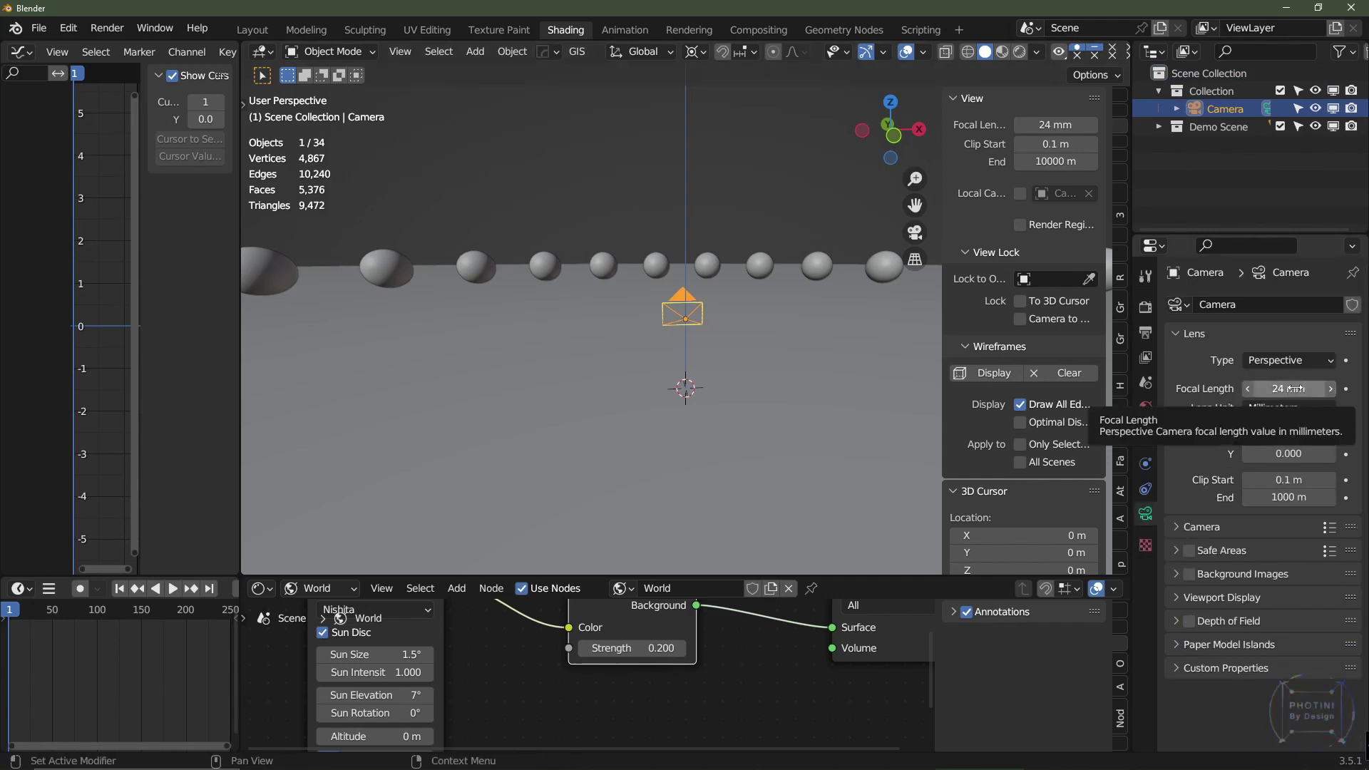
middle_drag(734, 450, 742, 322)
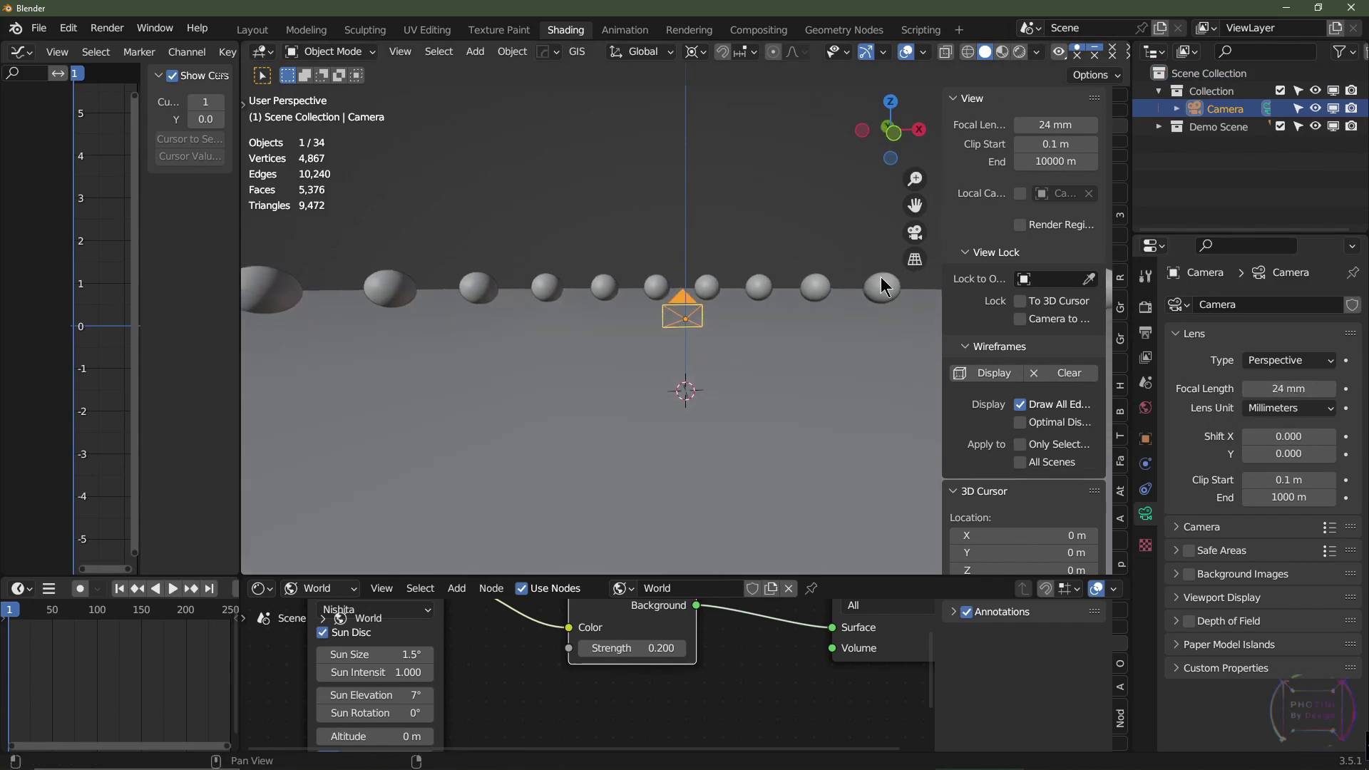
drag(946, 308, 1053, 308)
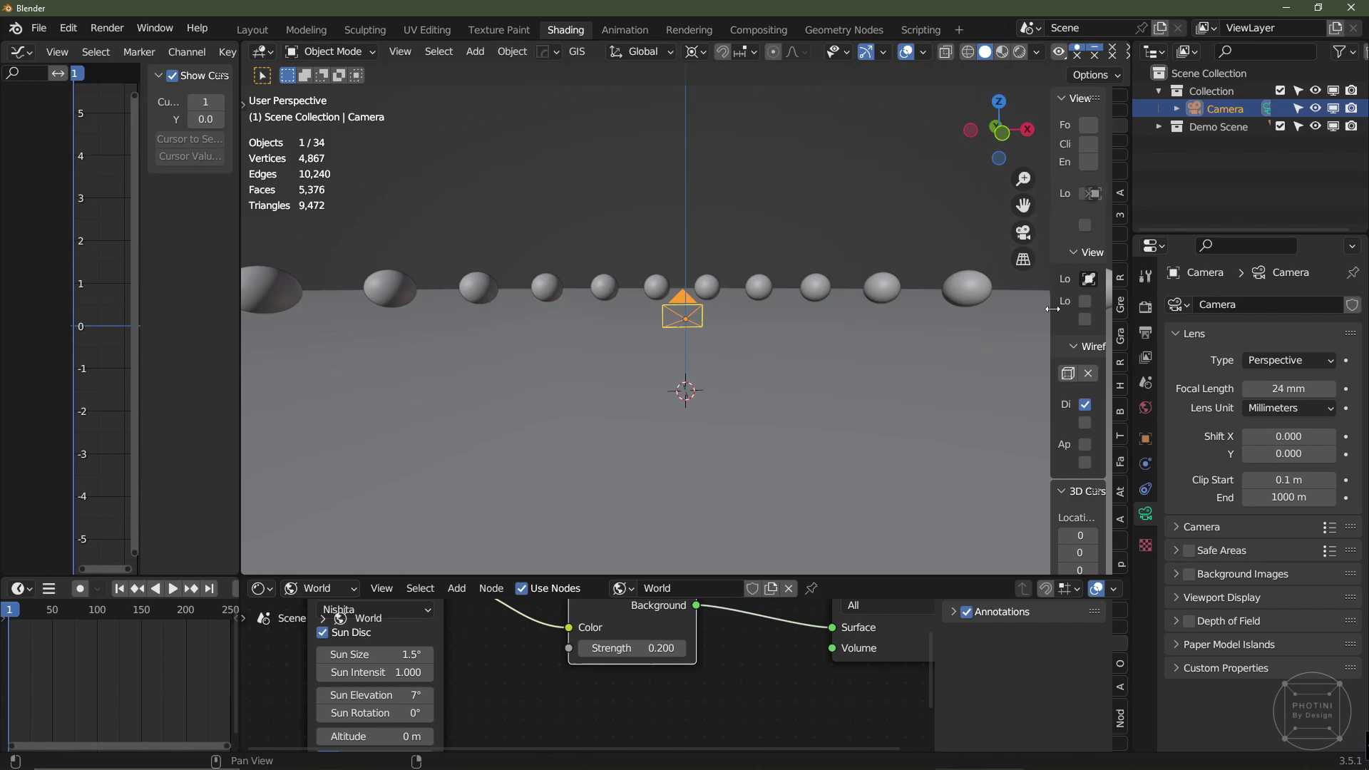
key(n)
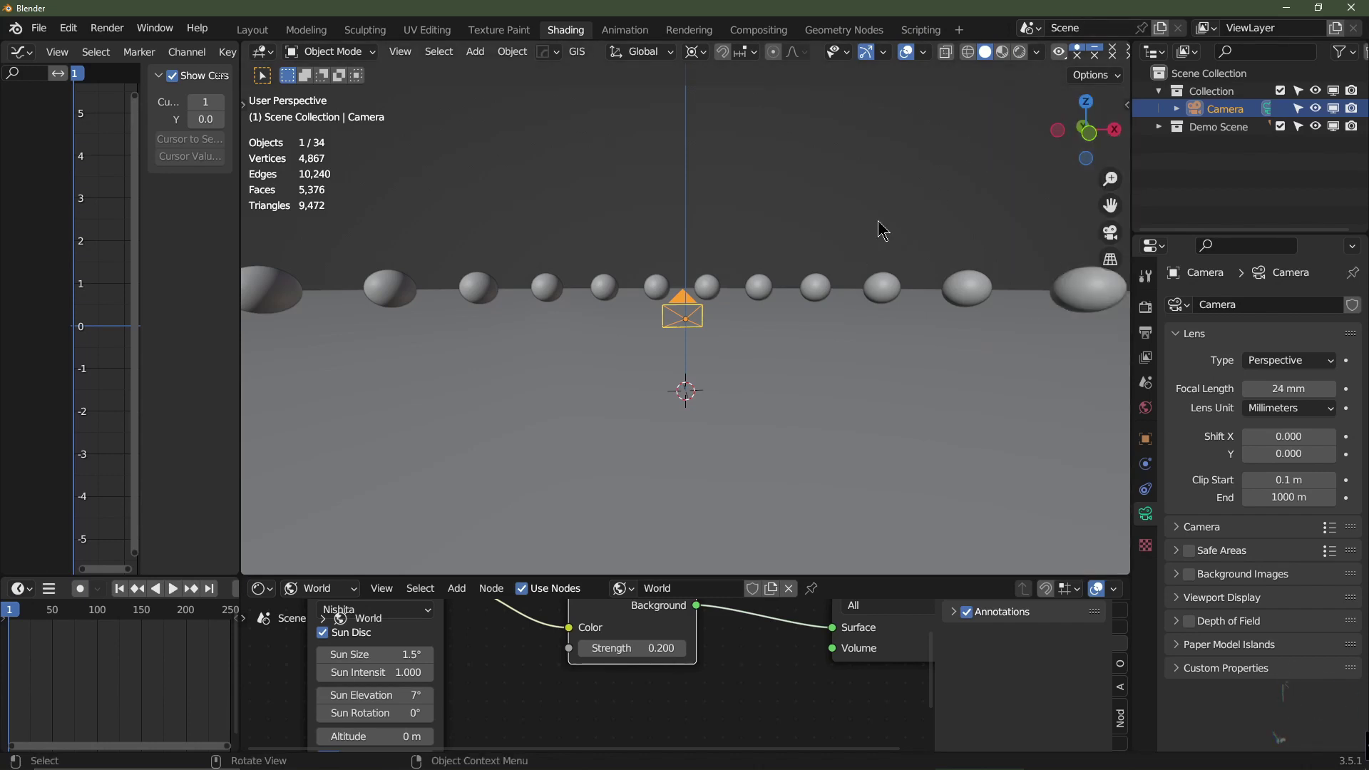
Preview the sky lighting around the scene in Rendered shading and return the viewport to Solid shading.
click(1020, 51)
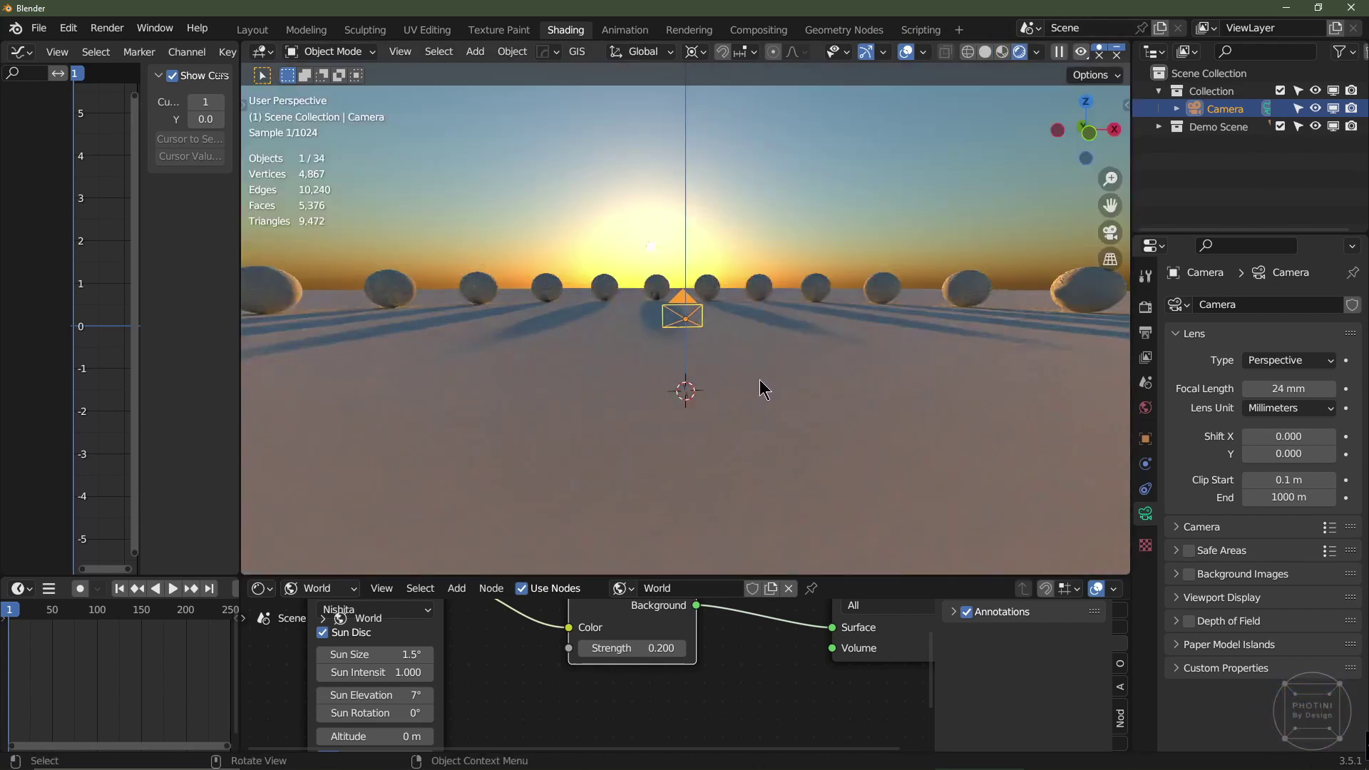
middle_drag(761, 385, 485, 399)
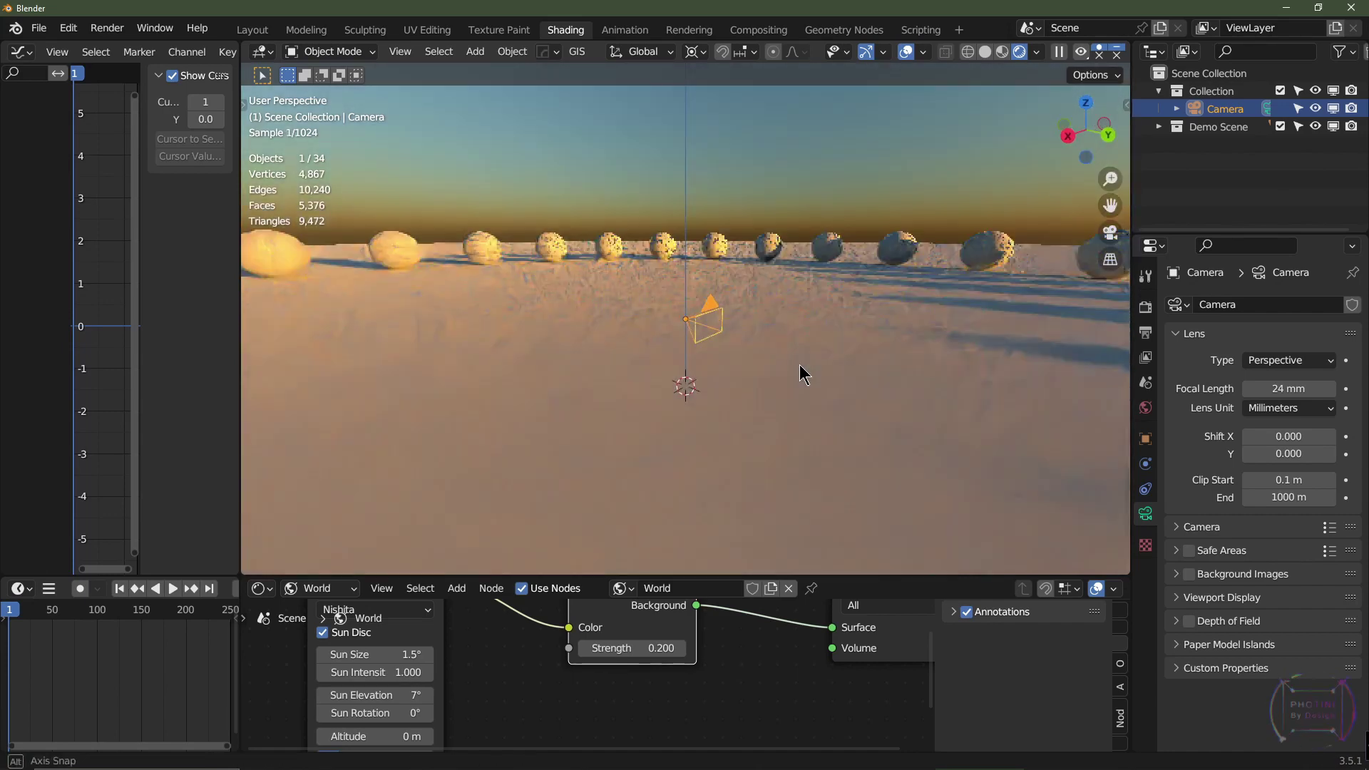
middle_drag(801, 373, 1063, 350)
mouse_move(796, 359)
middle_down()
mouse_move(841, 358)
mouse_move(710, 353)
mouse_move(756, 360)
mouse_move(778, 307)
middle_up()
click(986, 53)
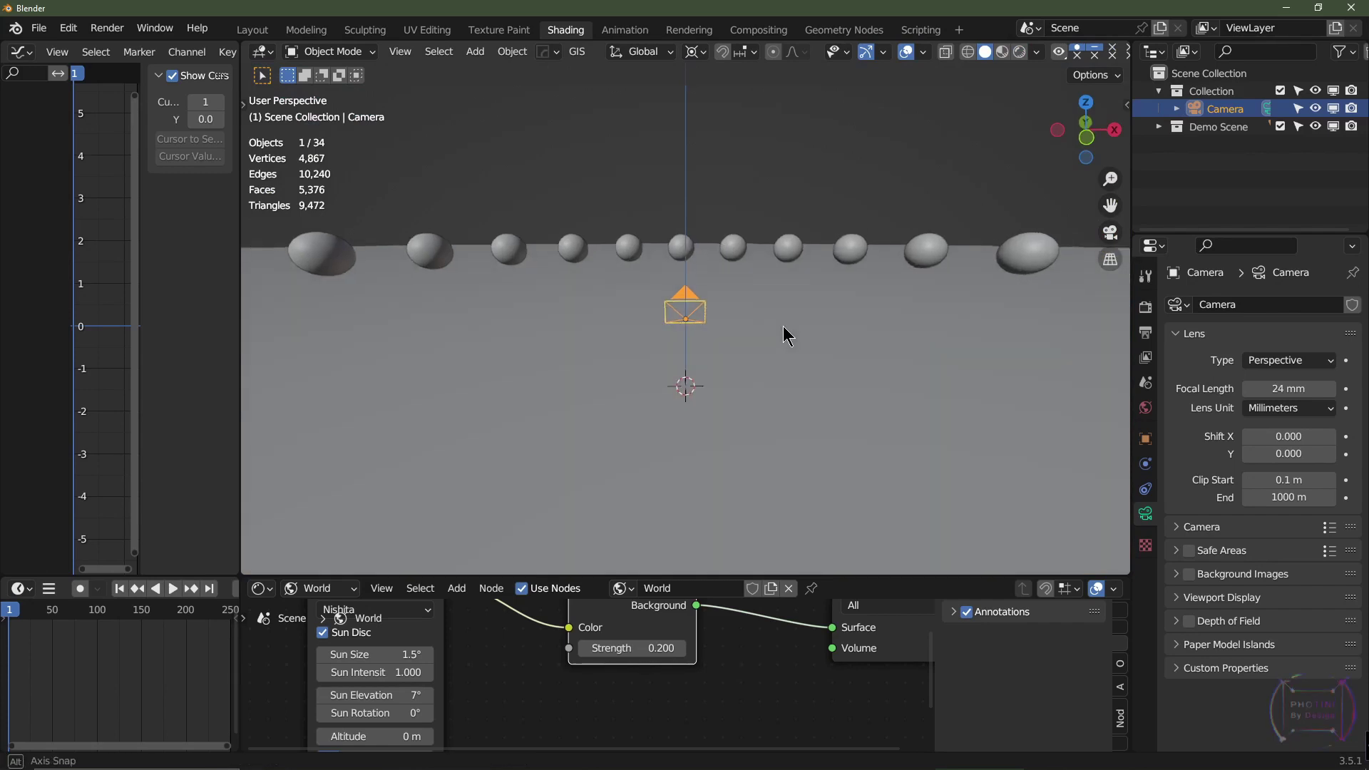
Add a UV sphere at the world origin with 64 segments and 32 rings.
middle_drag(783, 326, 780, 361)
key(shift+a)
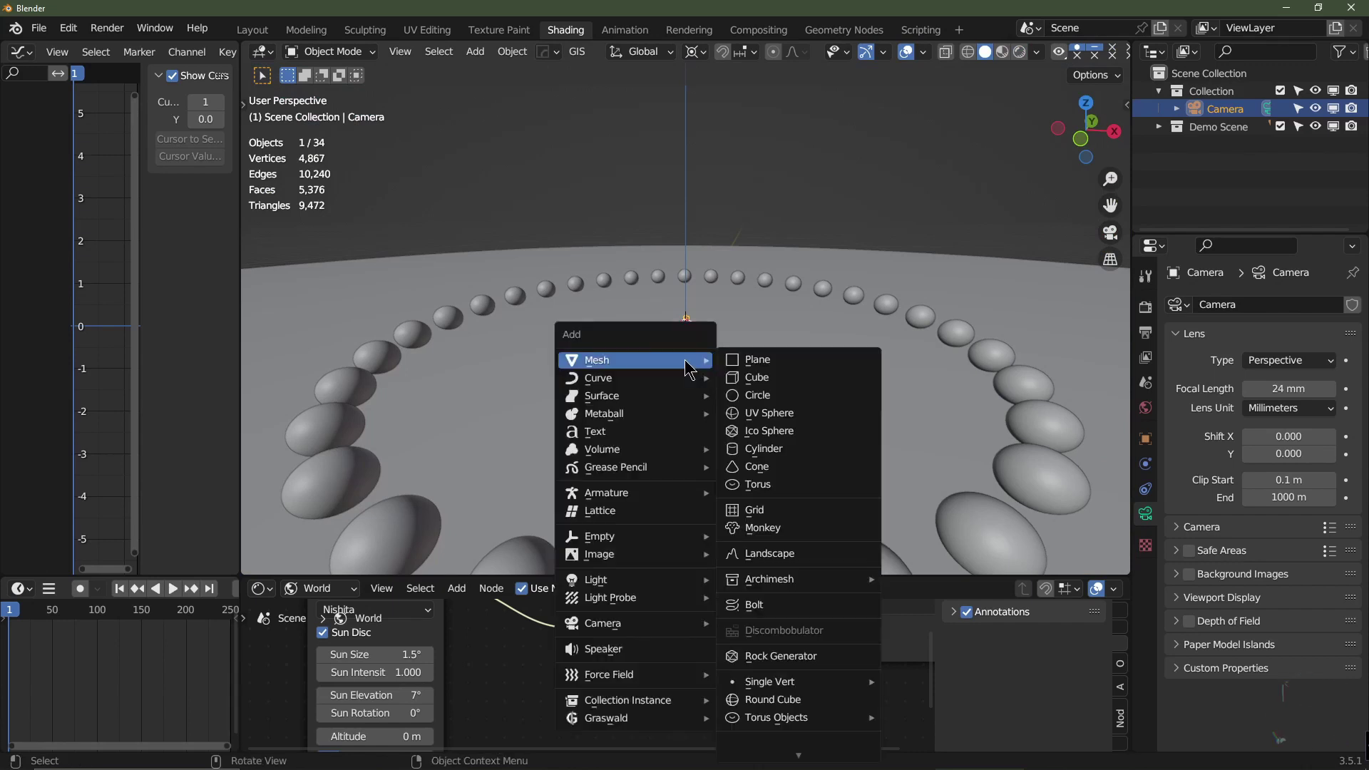
click(767, 414)
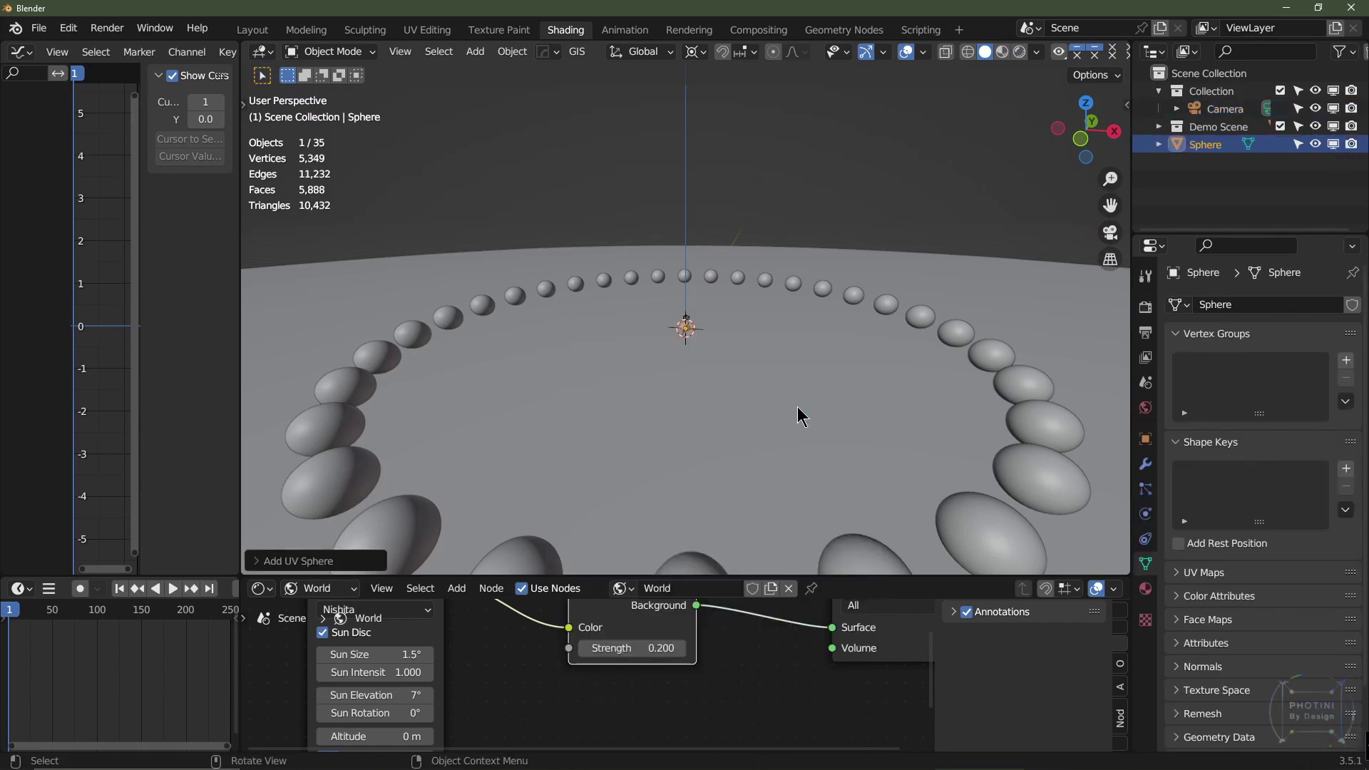
click(287, 562)
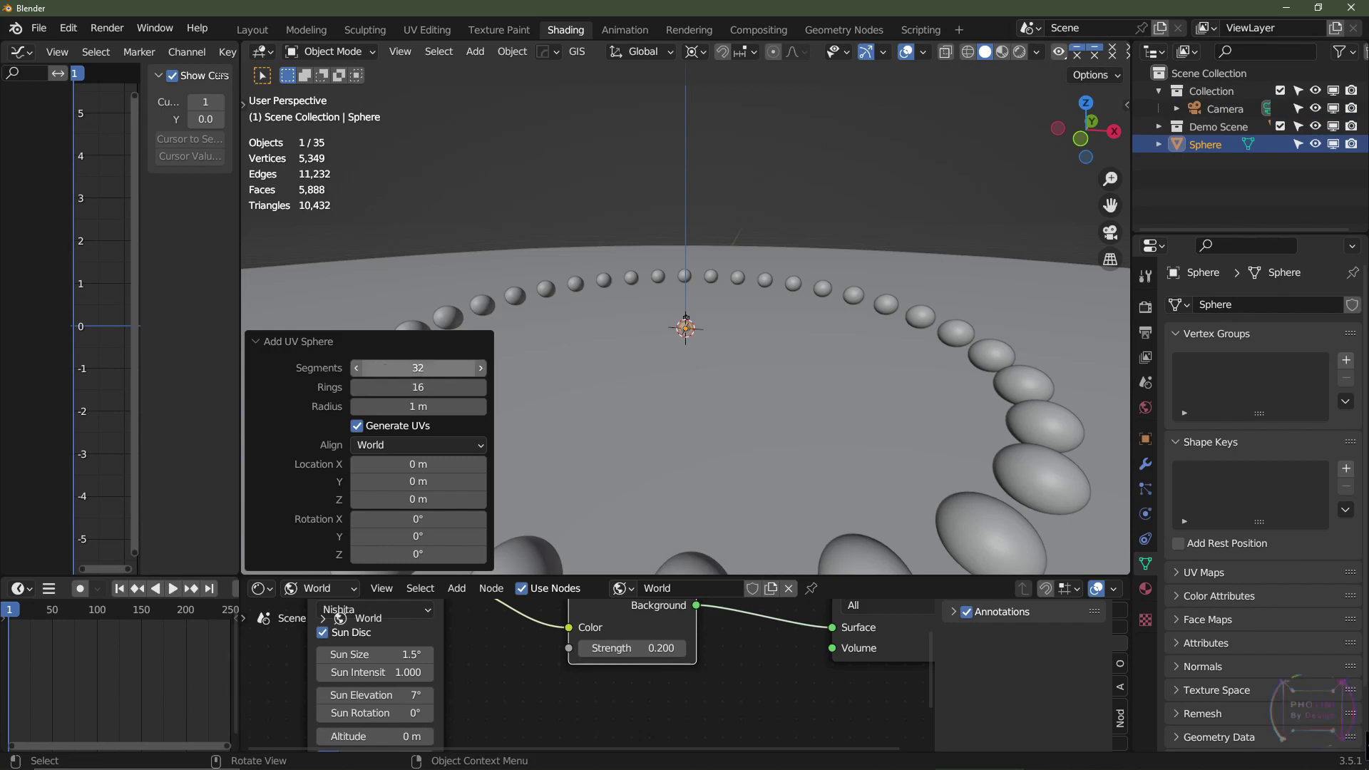
click(429, 369)
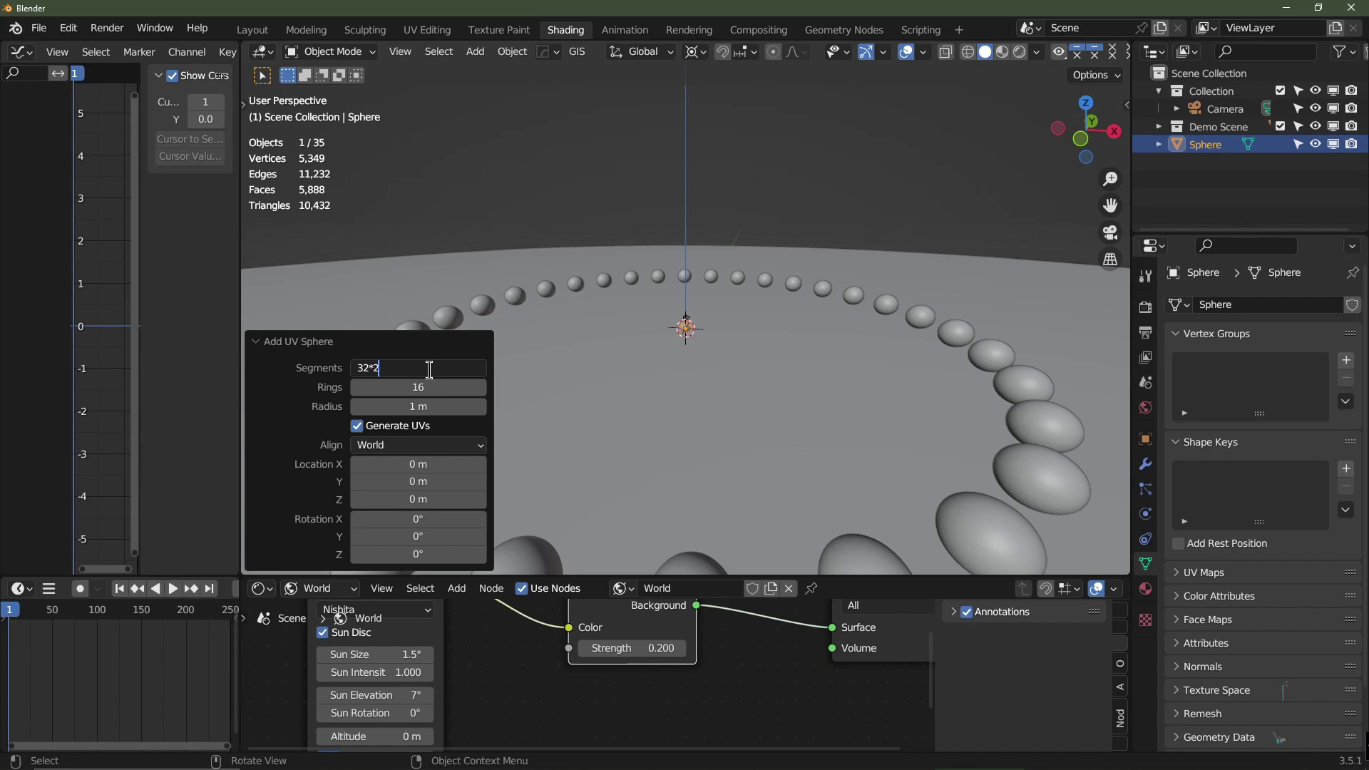
key(Return)
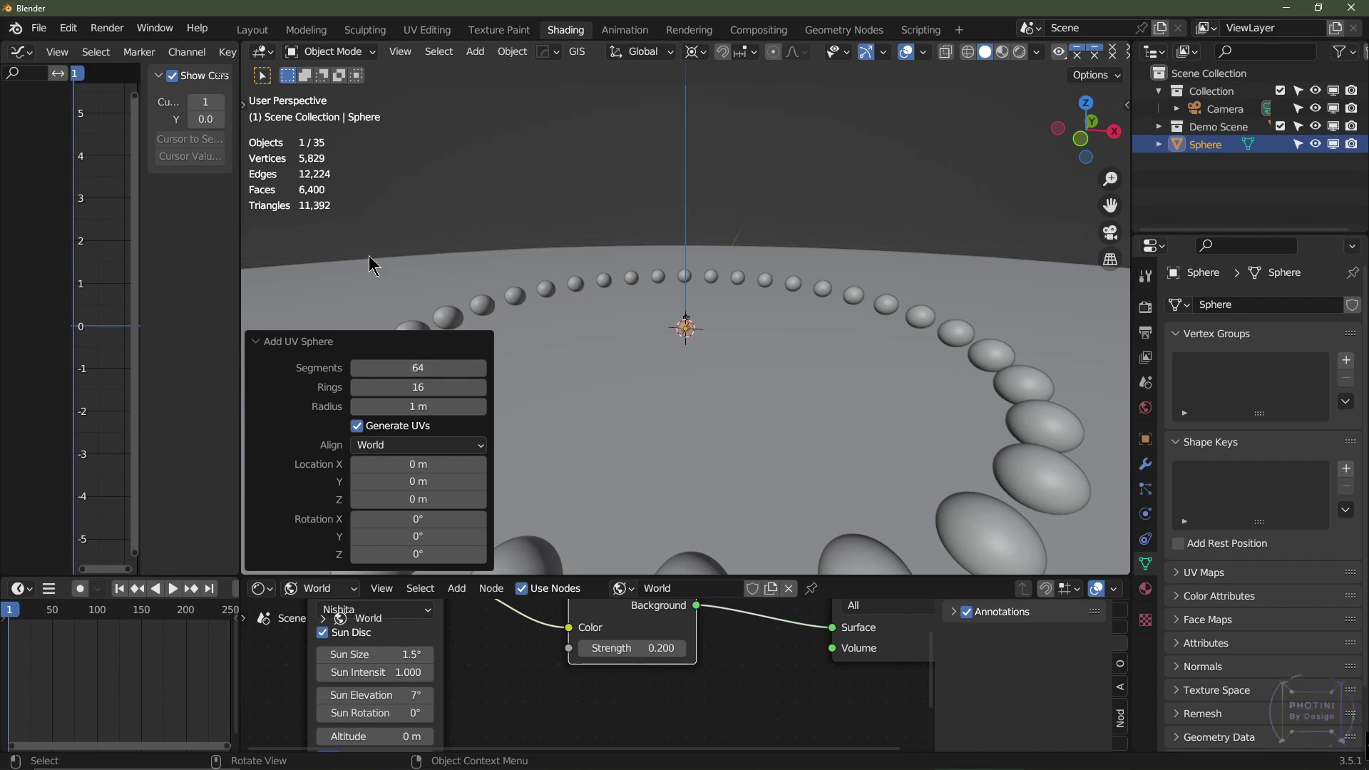
click(436, 387)
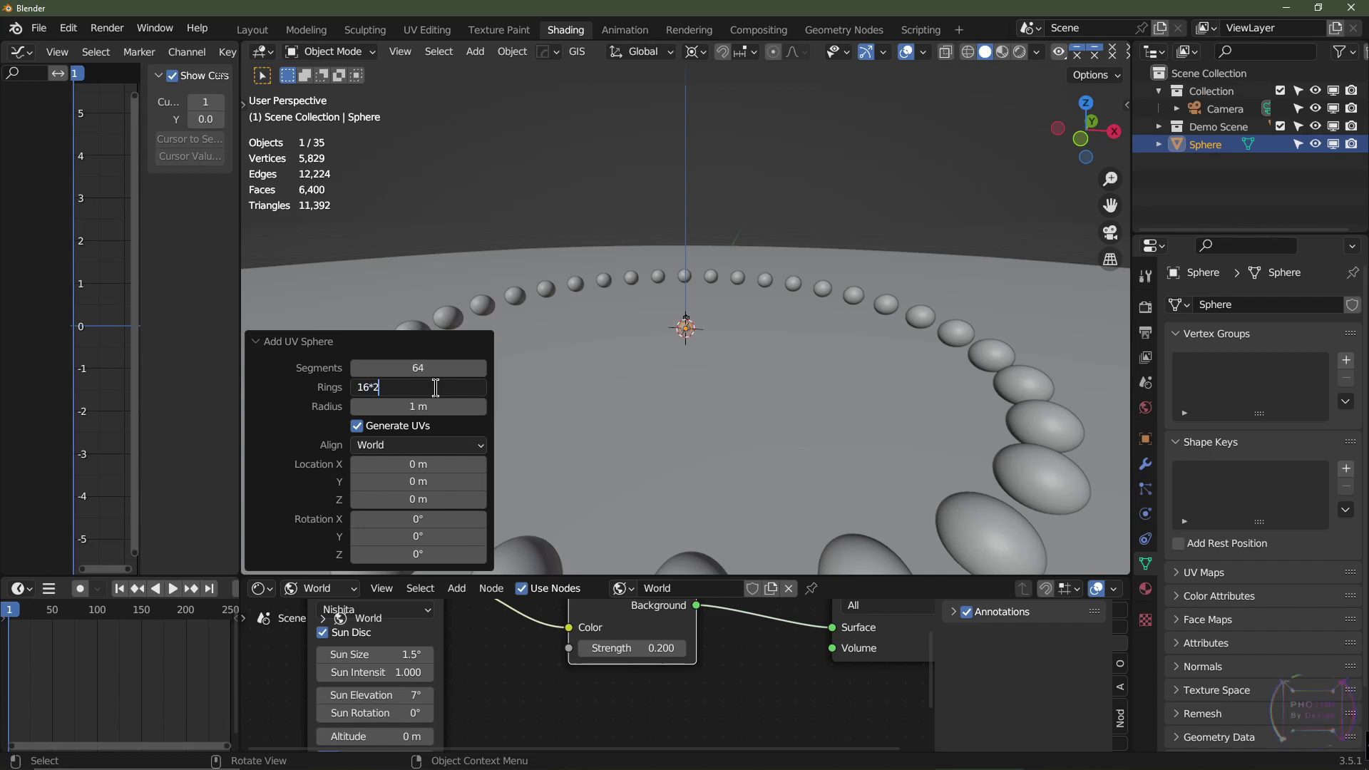
text(*2)
key(Return)
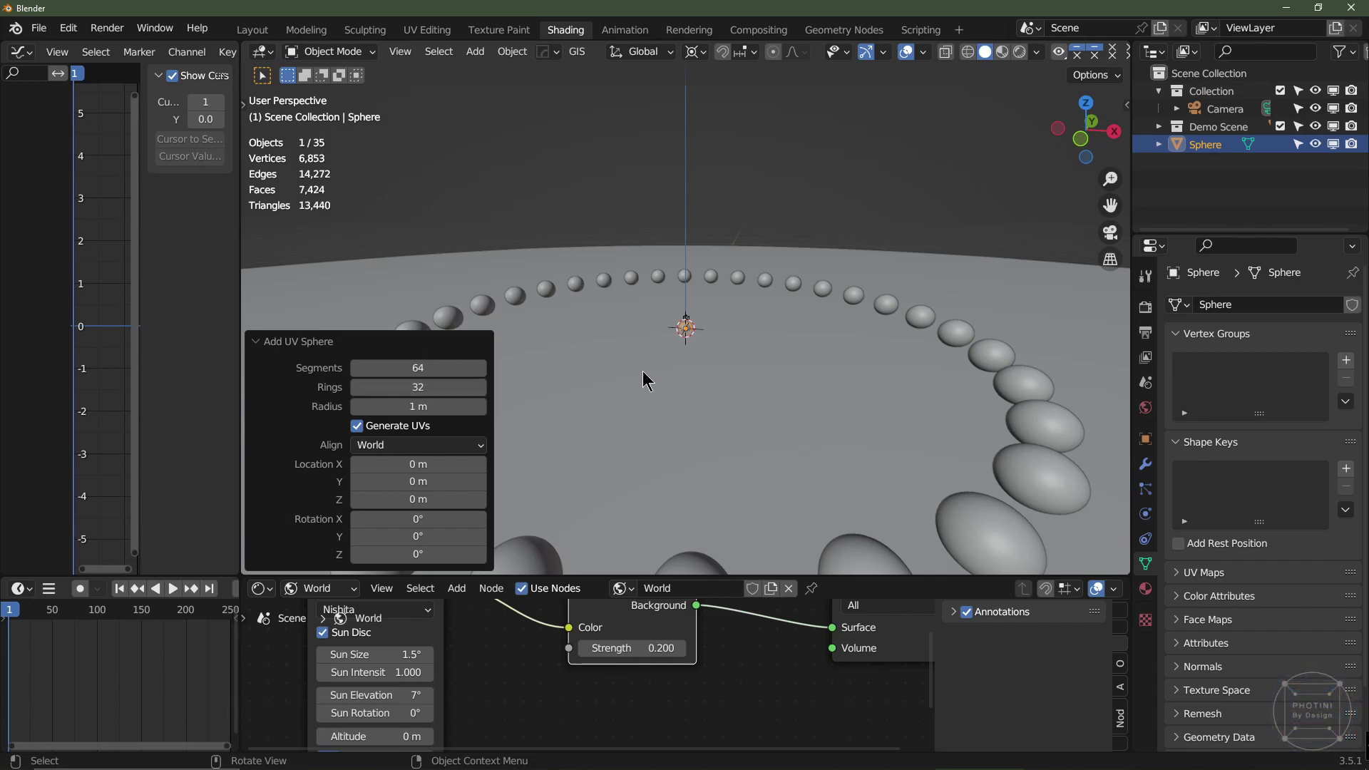
Set the new UV sphere's radius to 200 m so that it encloses the scene.
scroll(663, 382, up, 2)
click(413, 406)
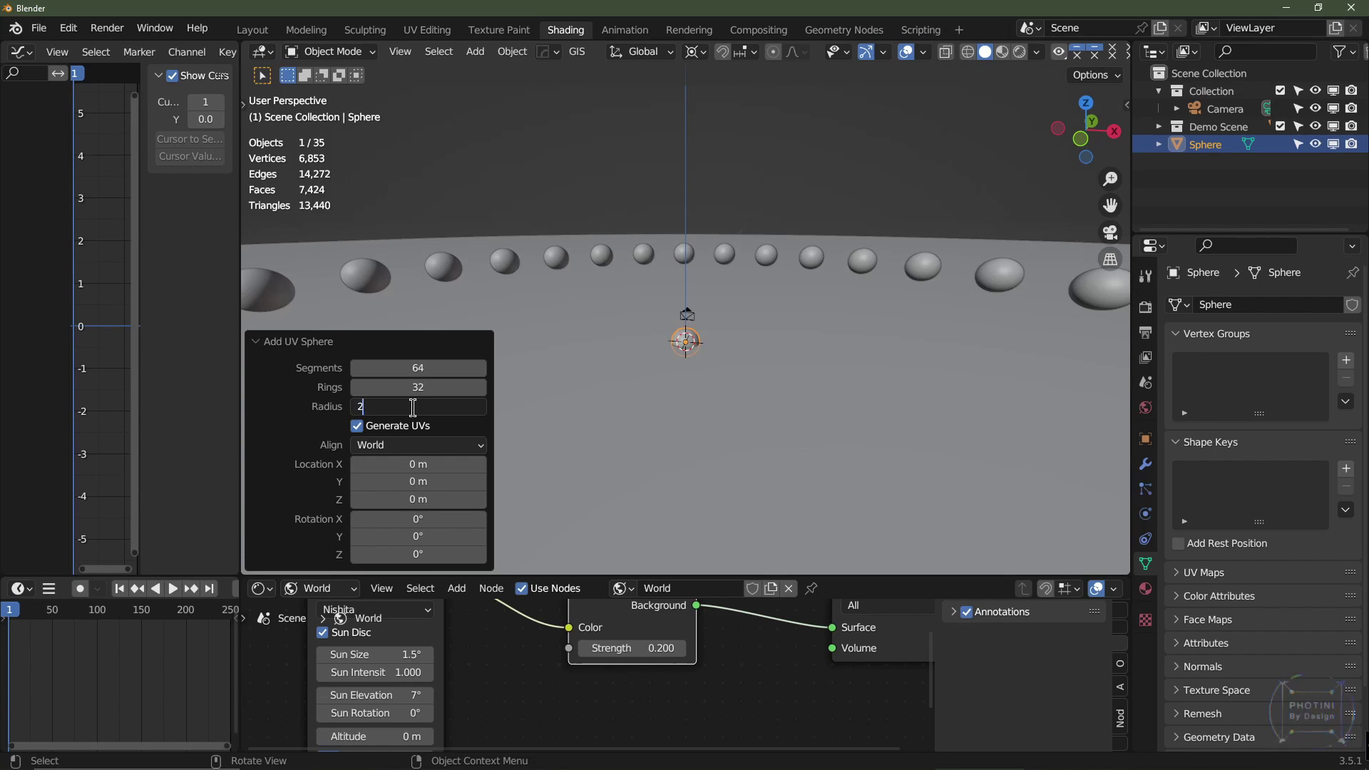
text(200)
key(Return)
scroll(659, 391, down, 5)
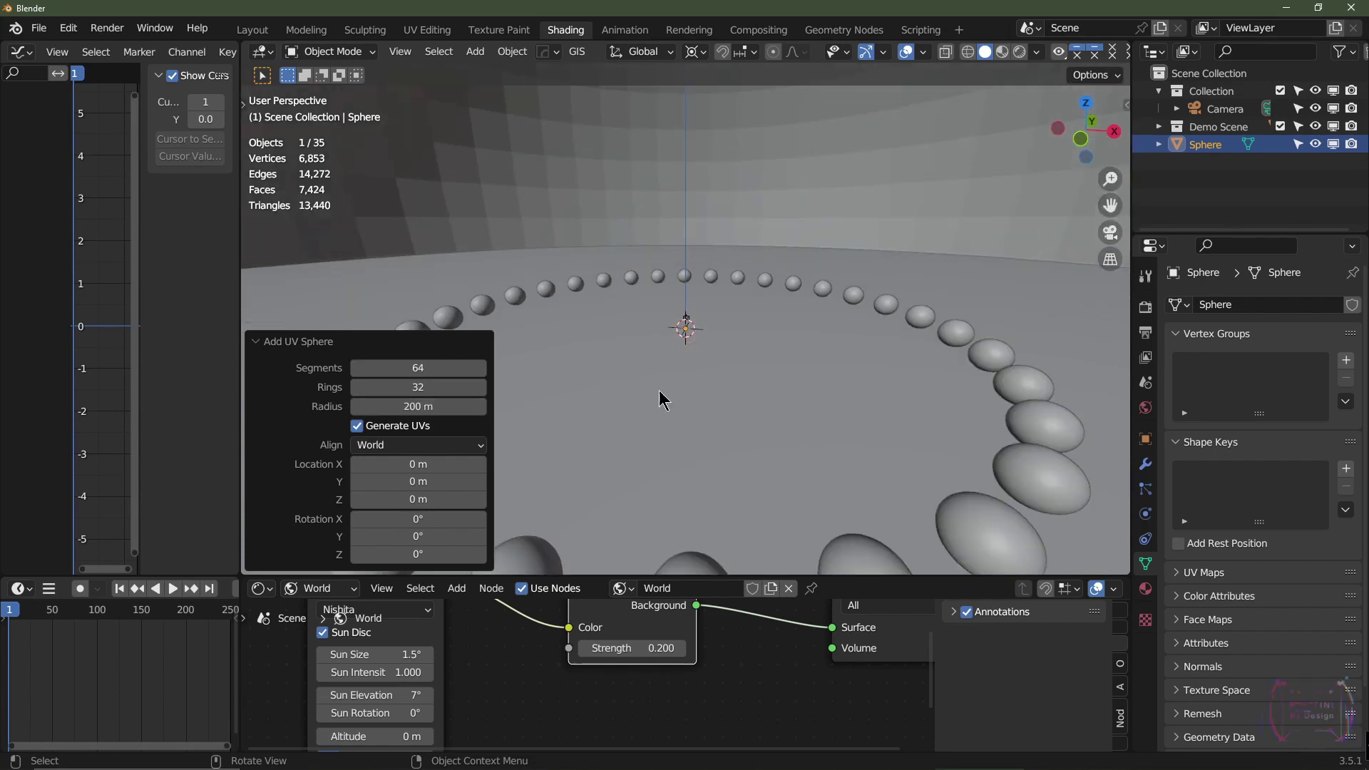
Select the ground plane inside the sphere and compare it with and without its Subdivision modifier in the viewport.
scroll(797, 367, down, 10)
scroll(796, 367, up, 12)
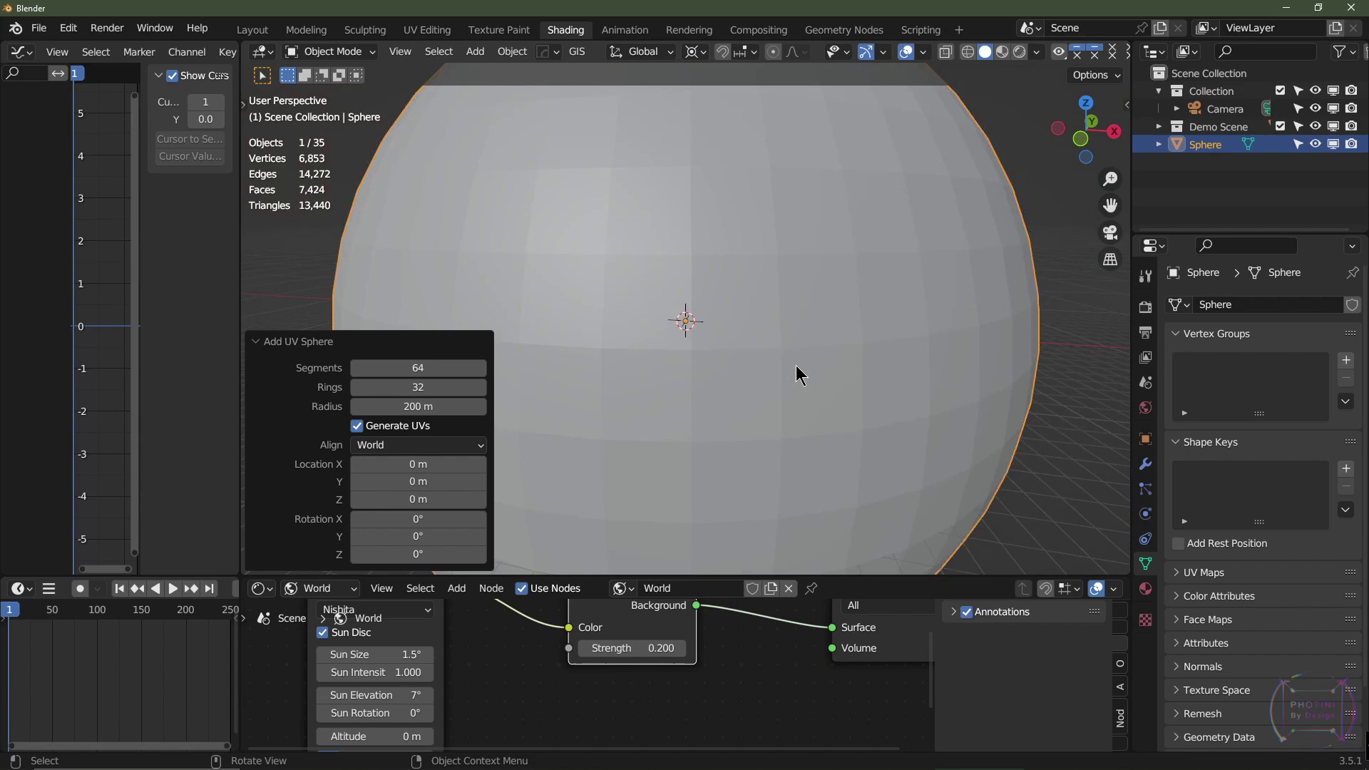
middle_drag(806, 368, 853, 417)
click(919, 332)
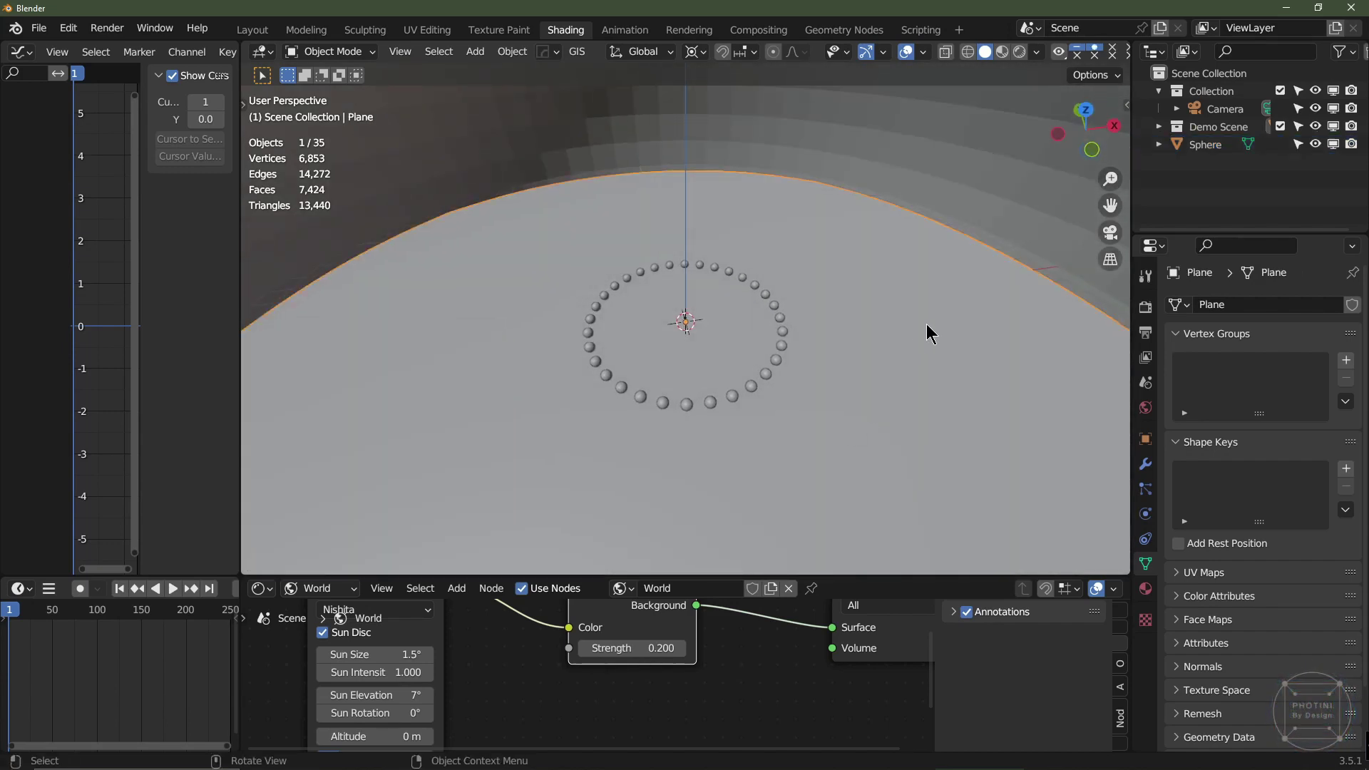
click(1146, 465)
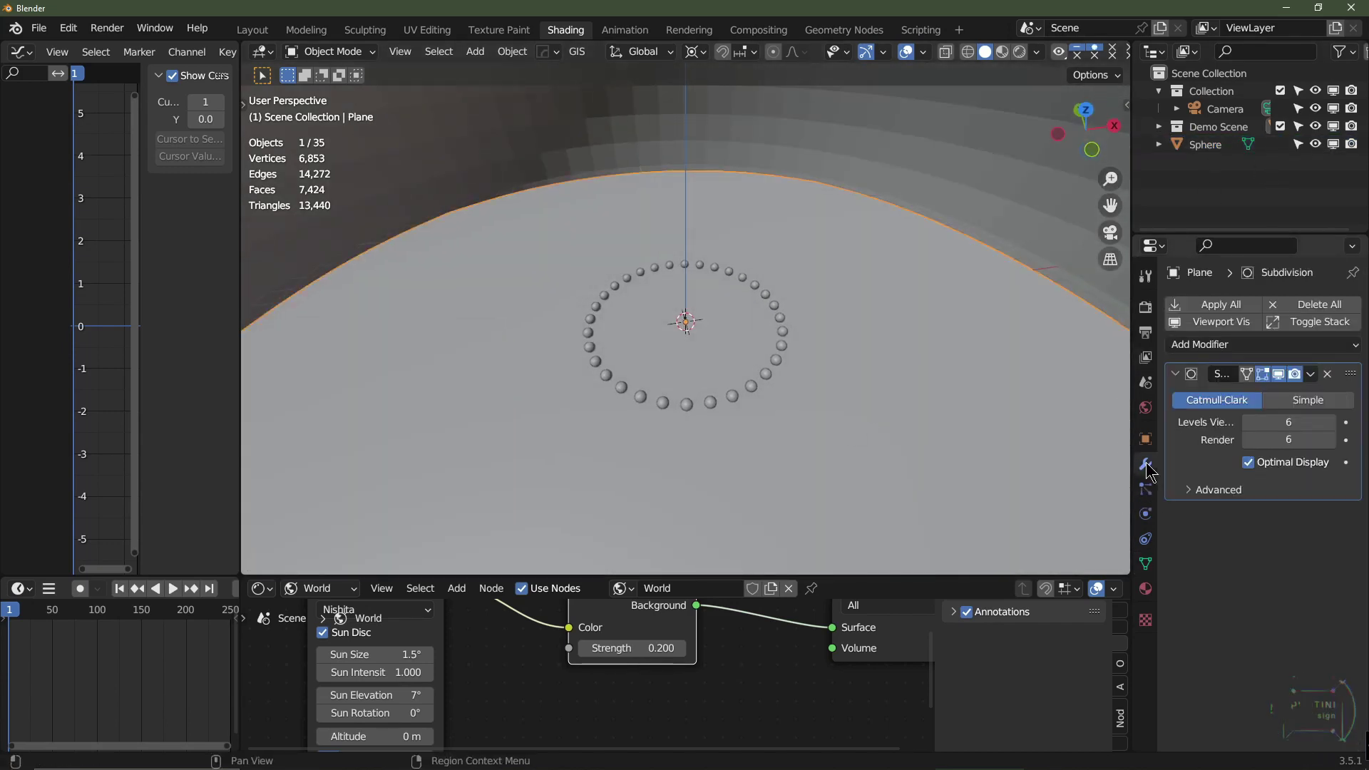
click(1279, 373)
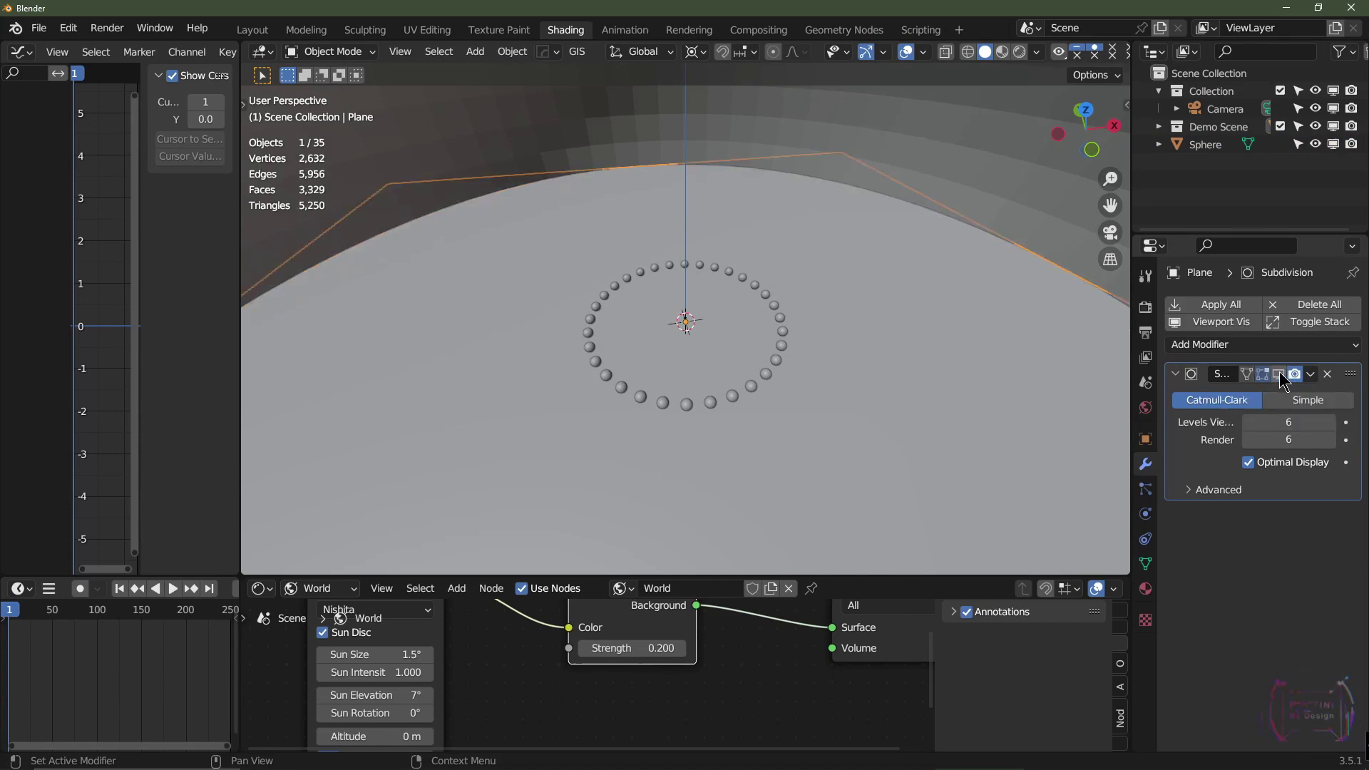
click(1280, 373)
In front view with X-ray enabled, delete all the sphere's vertices below its equator to leave an upper half dome.
scroll(863, 342, down, 6)
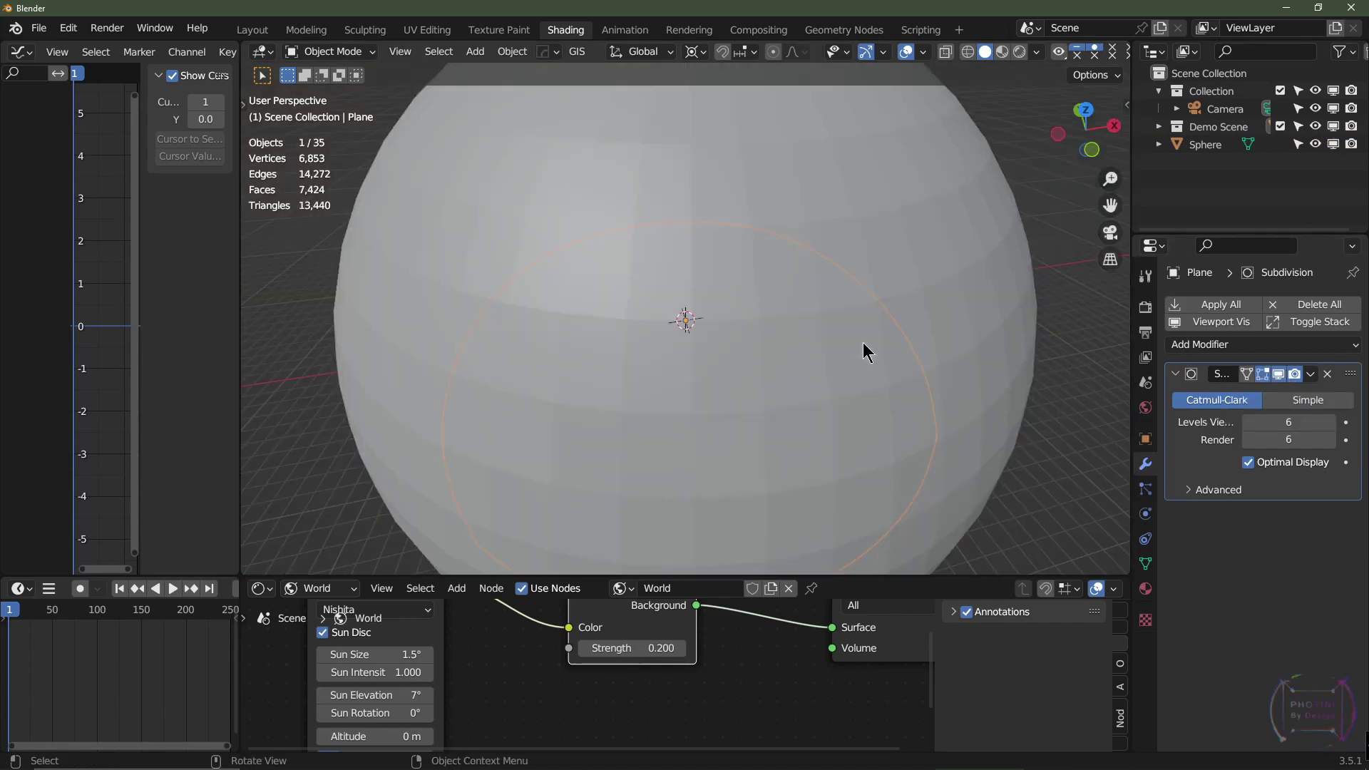
key(KP_1)
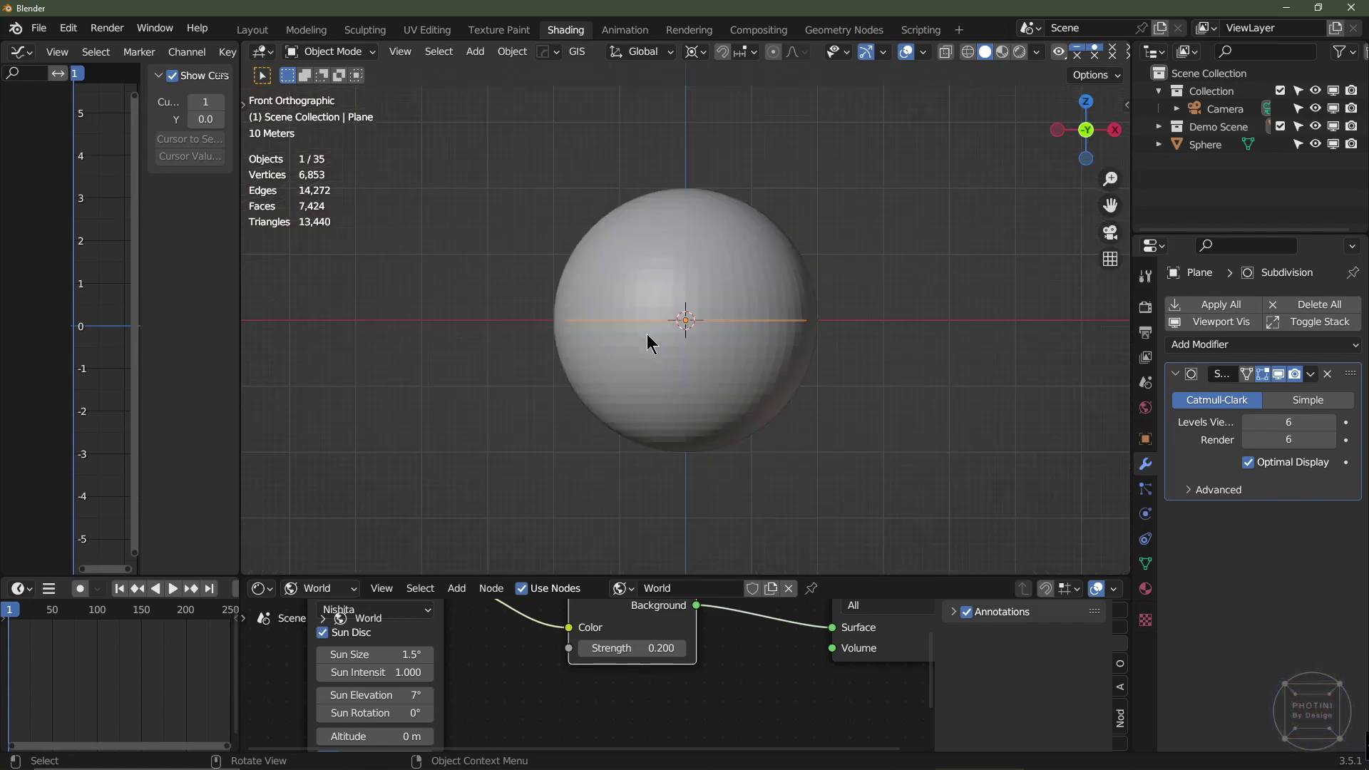
scroll(656, 341, up, 2)
shift+middle_drag(680, 364, 681, 358)
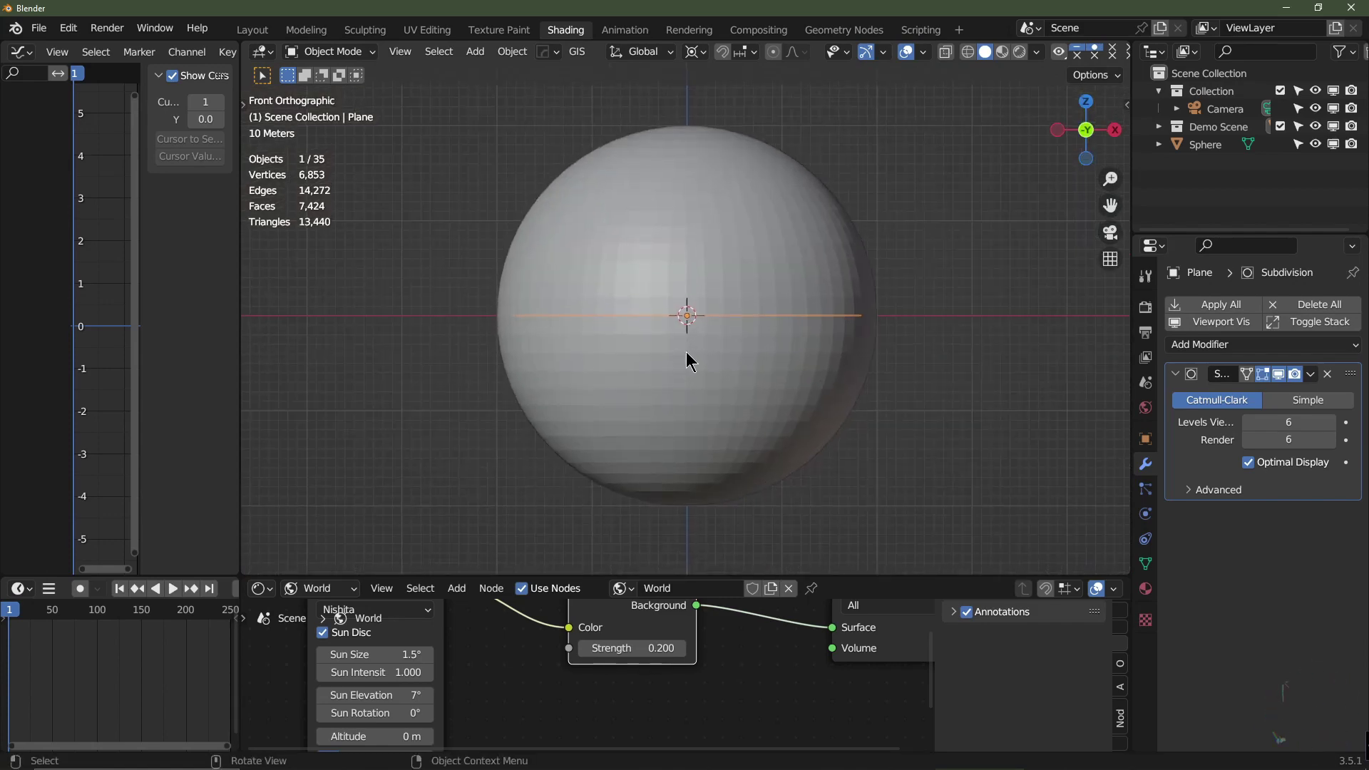
click(945, 58)
click(676, 224)
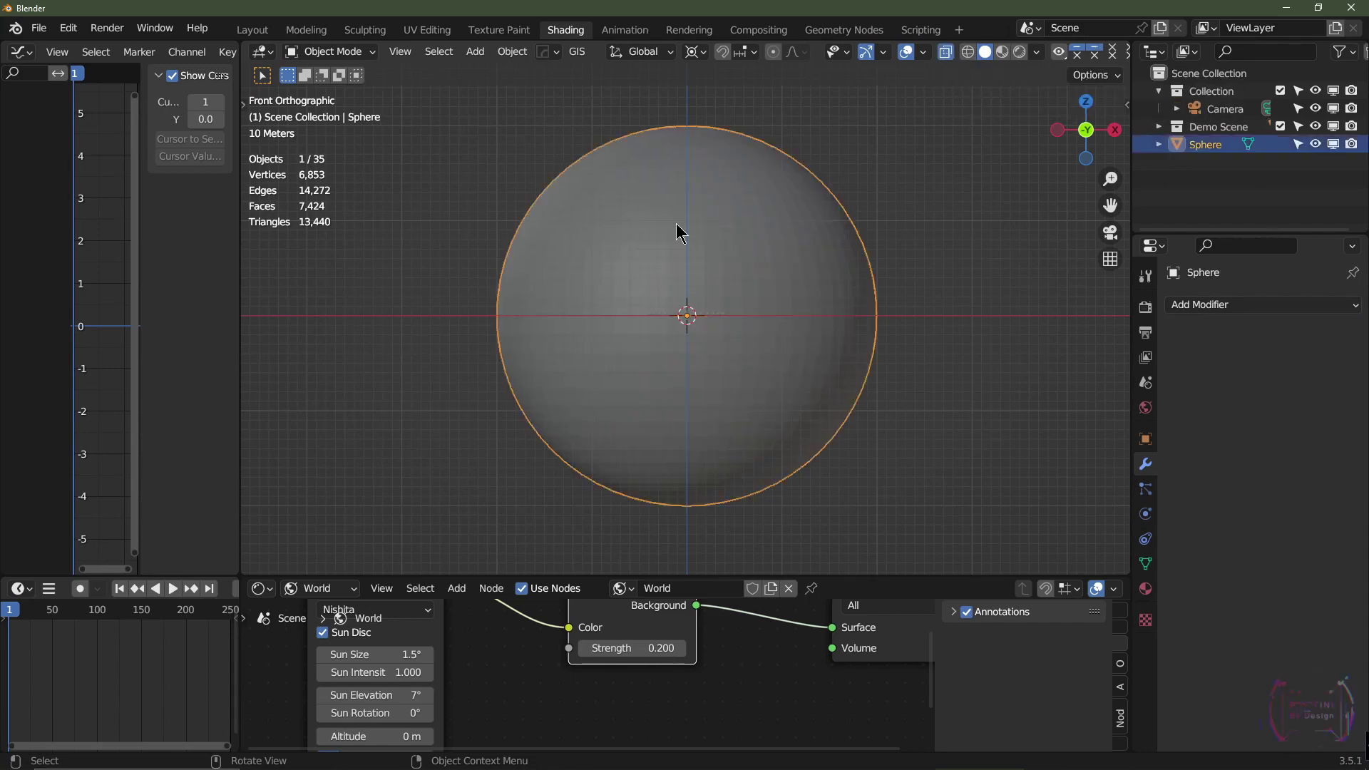
key(Tab)
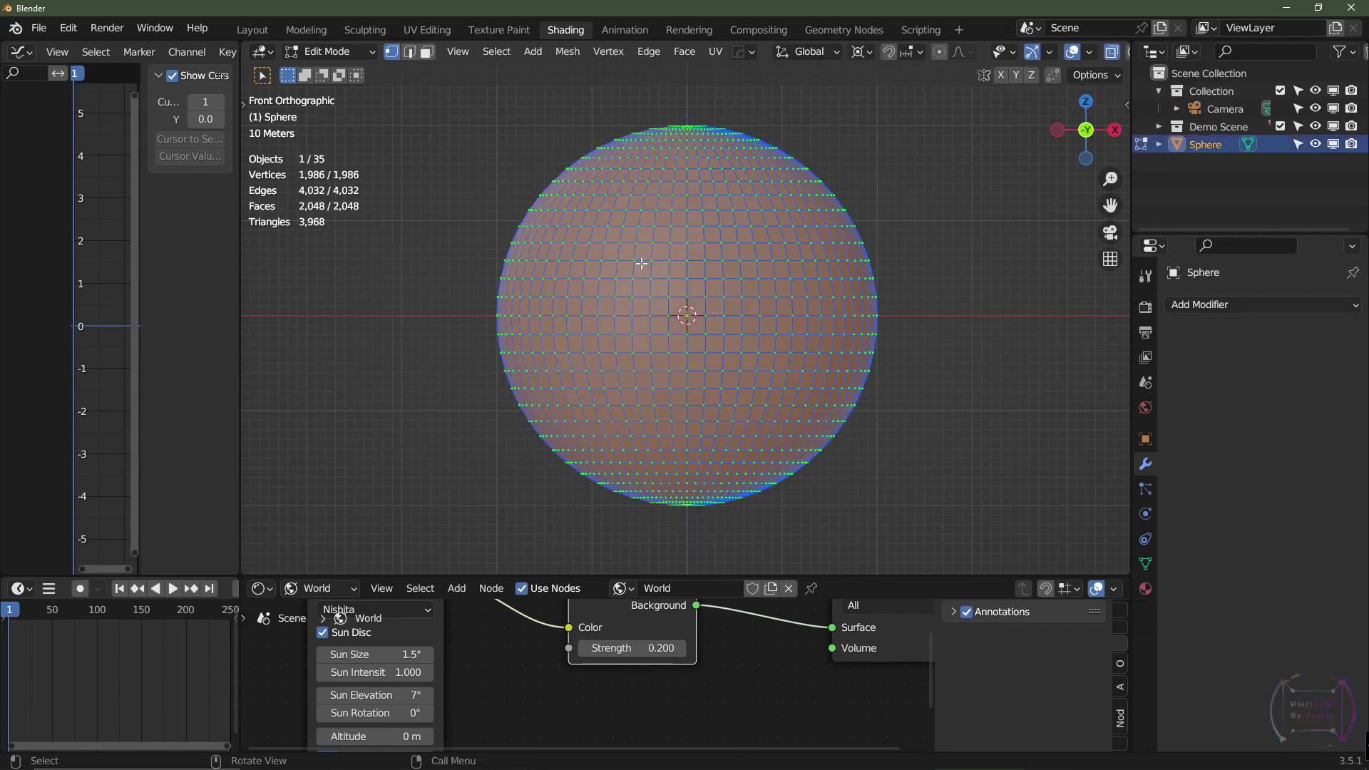
drag(939, 542, 338, 324)
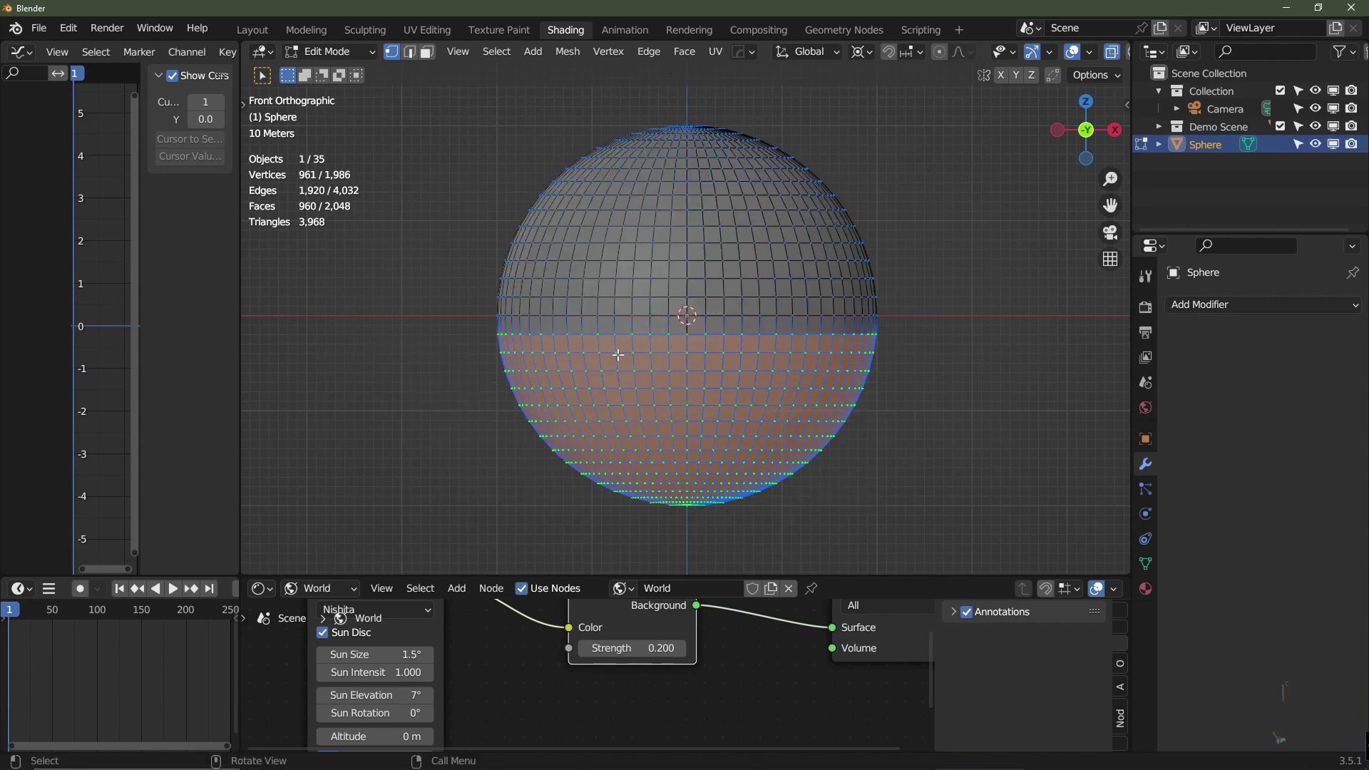
key(x)
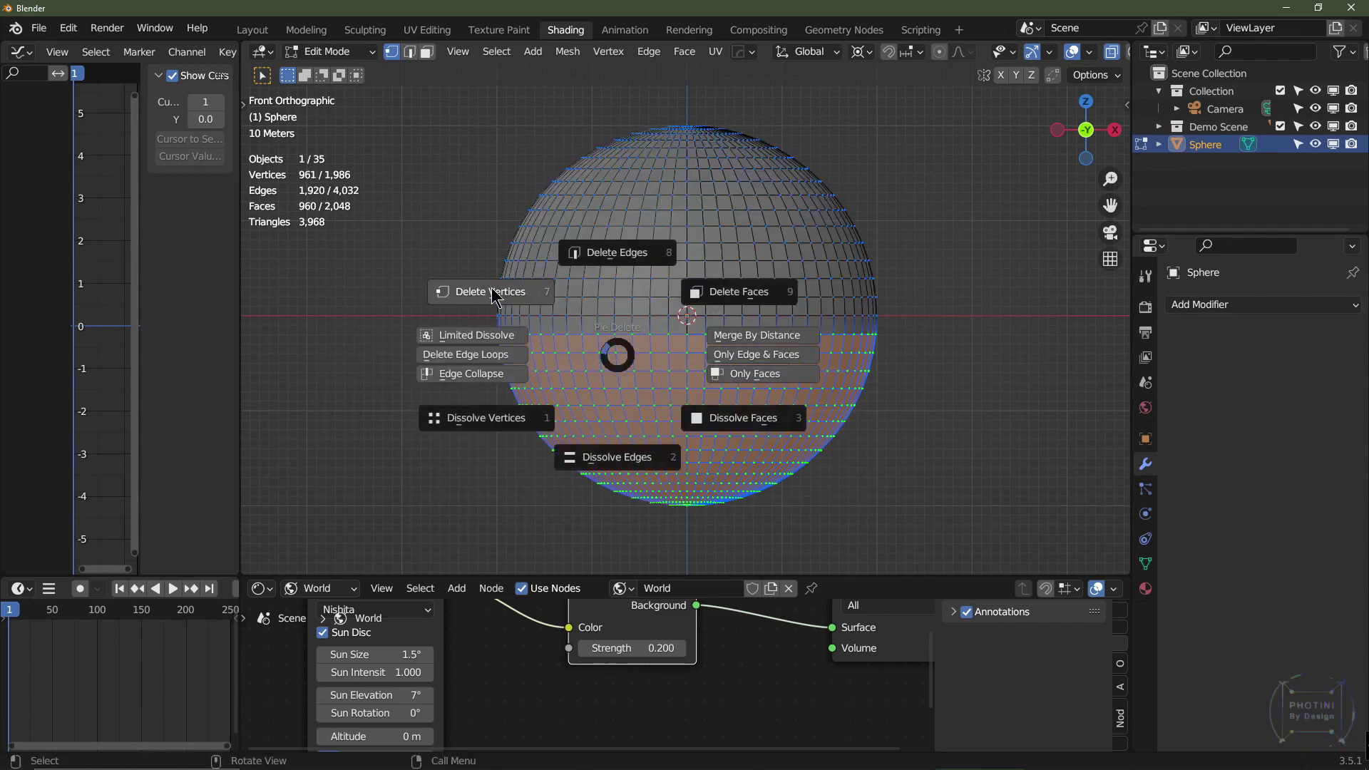
click(497, 294)
key(Tab)
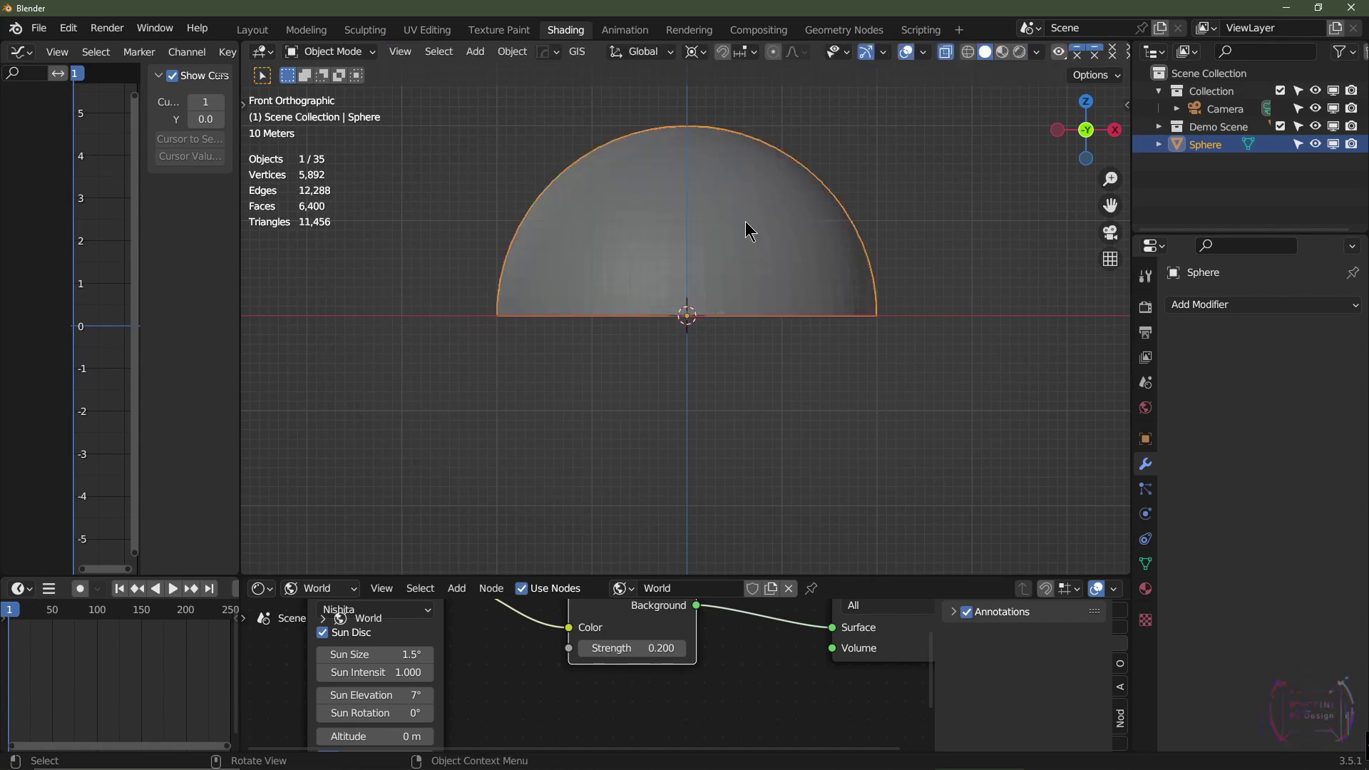
Switch the enlarged shader editor from World to Object shading and create a new material for the dome.
click(319, 589)
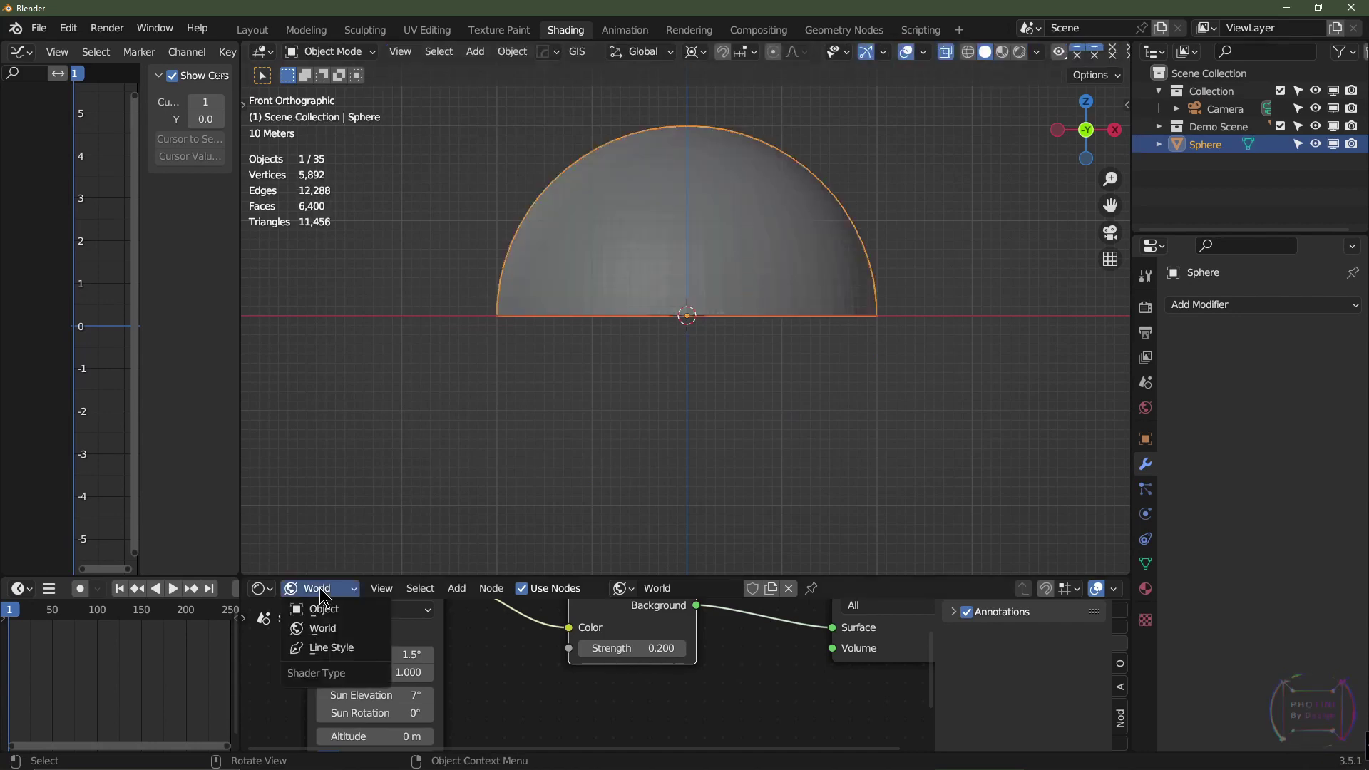
click(328, 607)
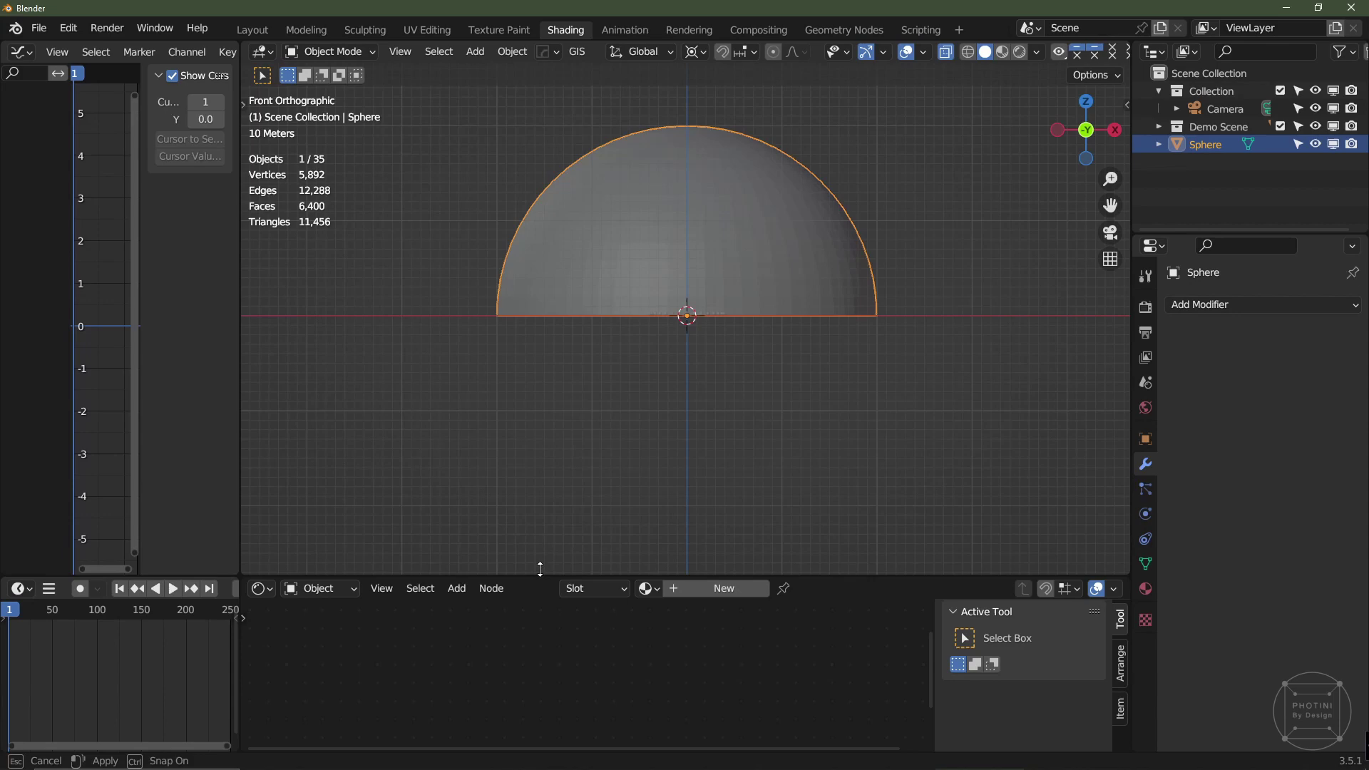
drag(541, 576, 544, 362)
shift+middle_drag(679, 287, 679, 354)
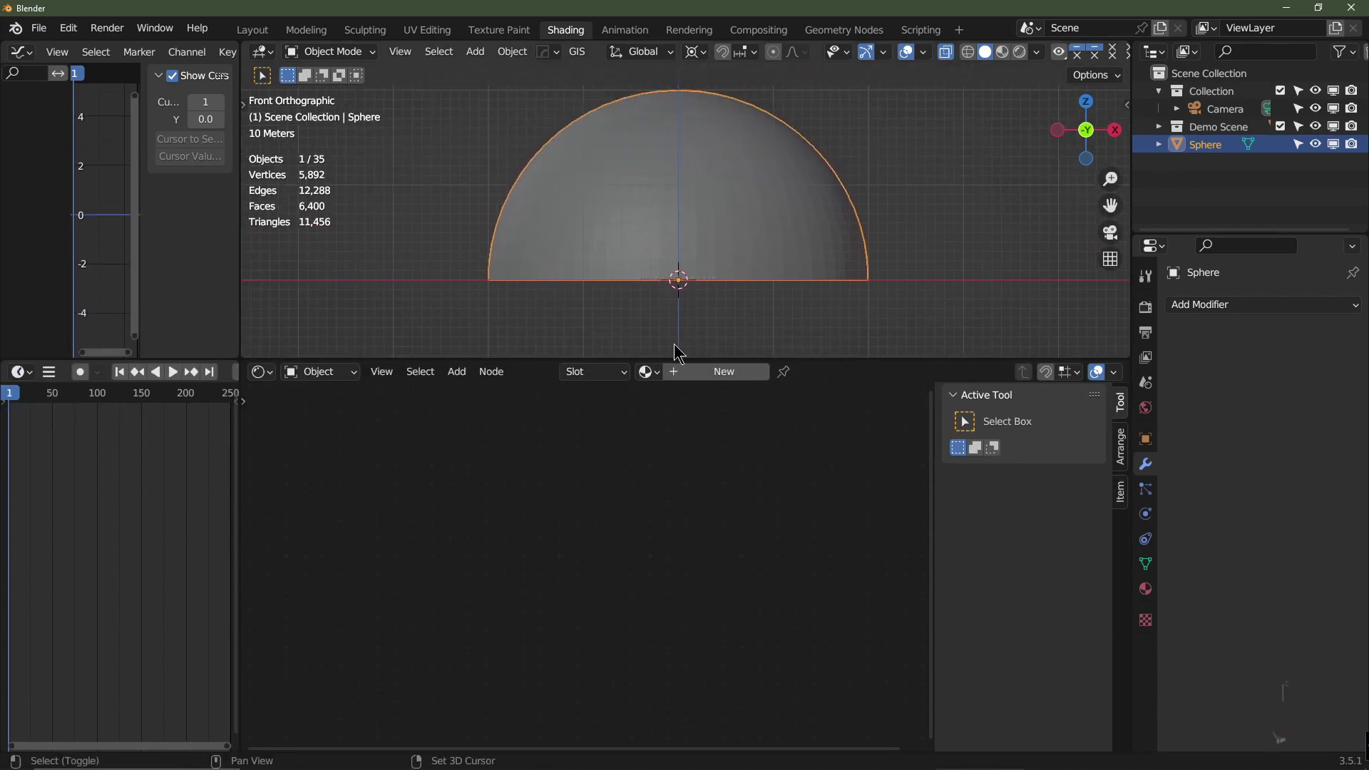
click(711, 373)
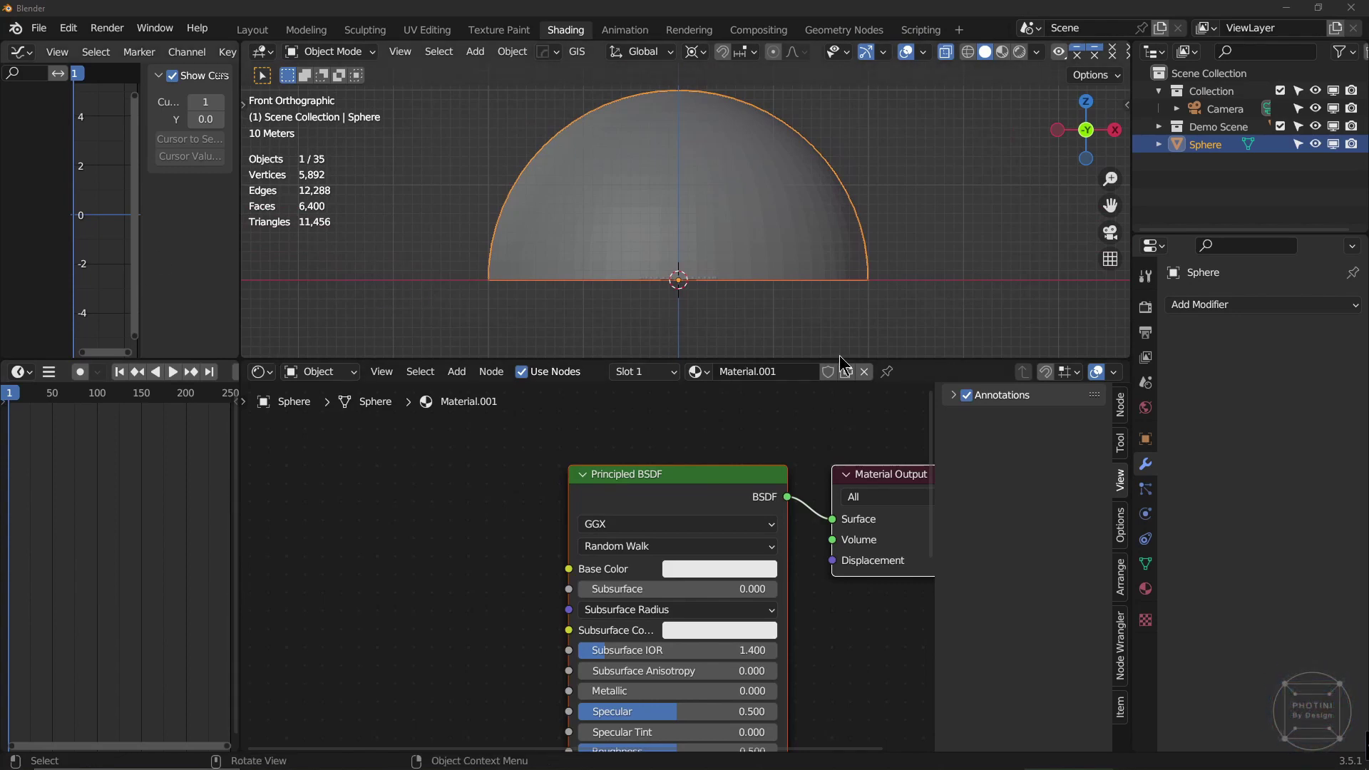
Enlarge the shader editor further with its sidebar hidden, and apply Shade Smooth to the dome.
drag(882, 362, 882, 230)
key(n)
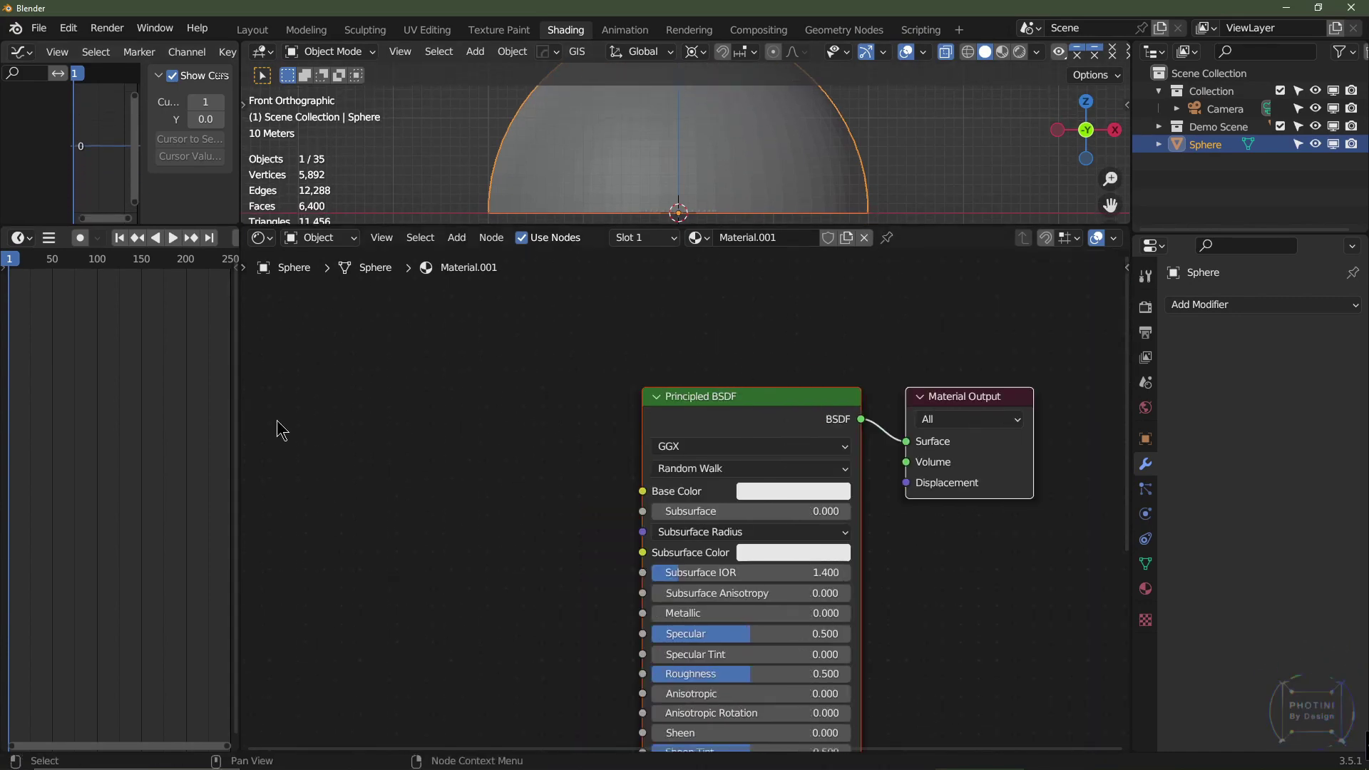
drag(240, 440, 60, 446)
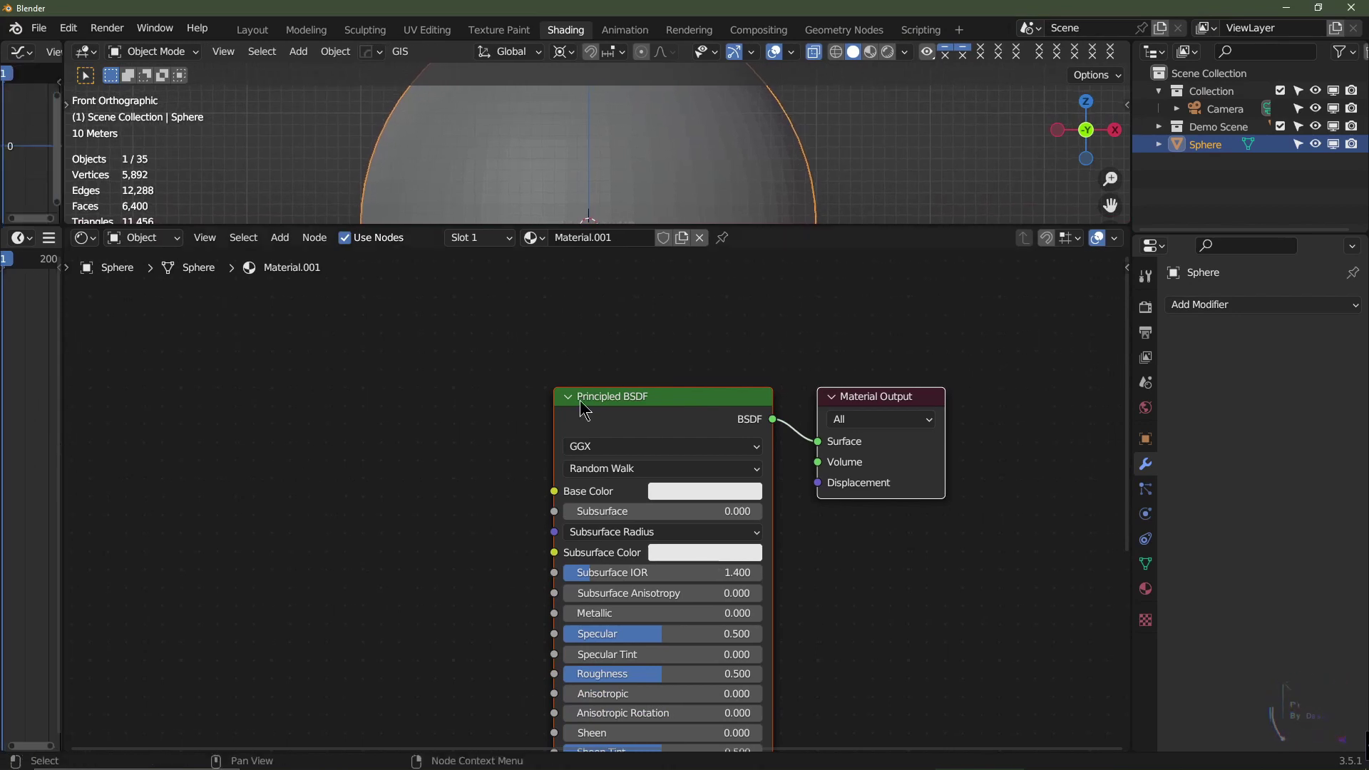
right_click(738, 155)
click(634, 104)
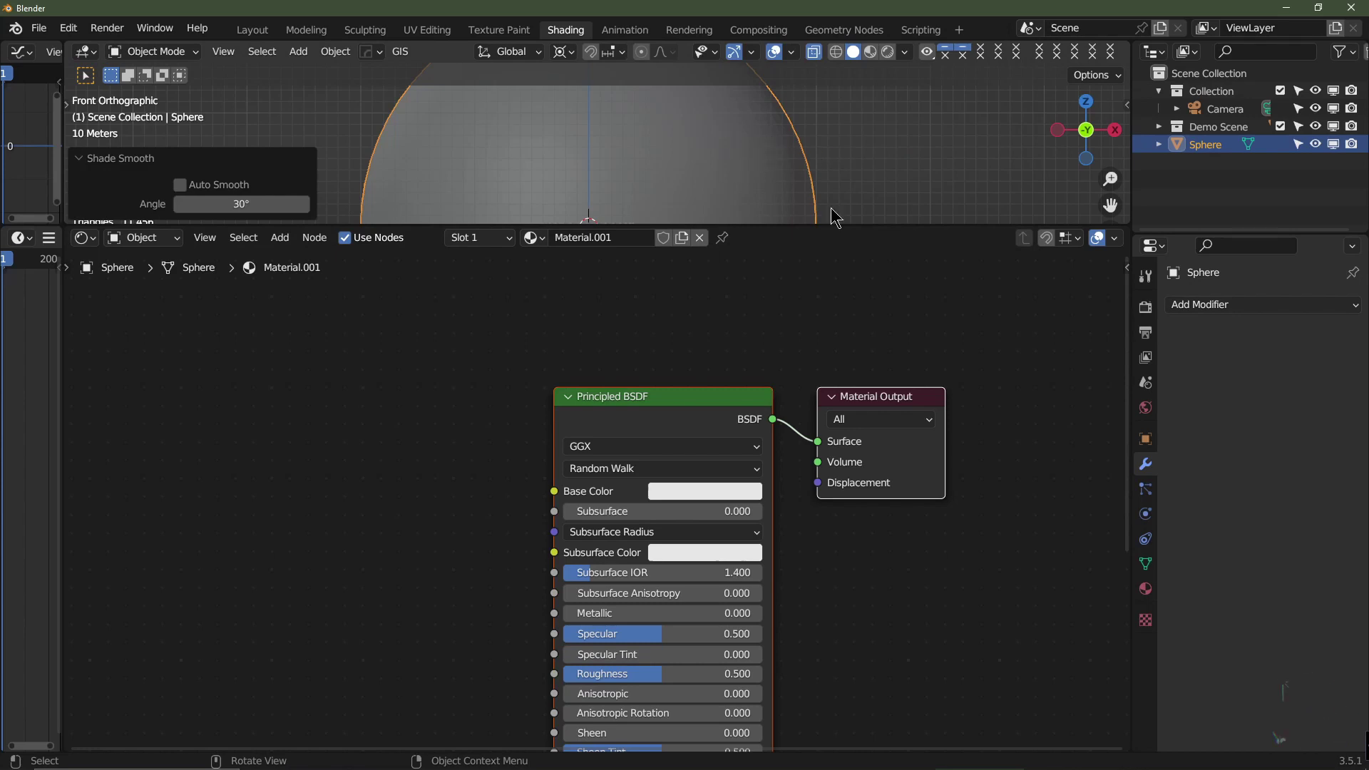
Insert an Add Shader node on the link between the Principled BSDF and the Material Output.
middle_drag(813, 492, 739, 435)
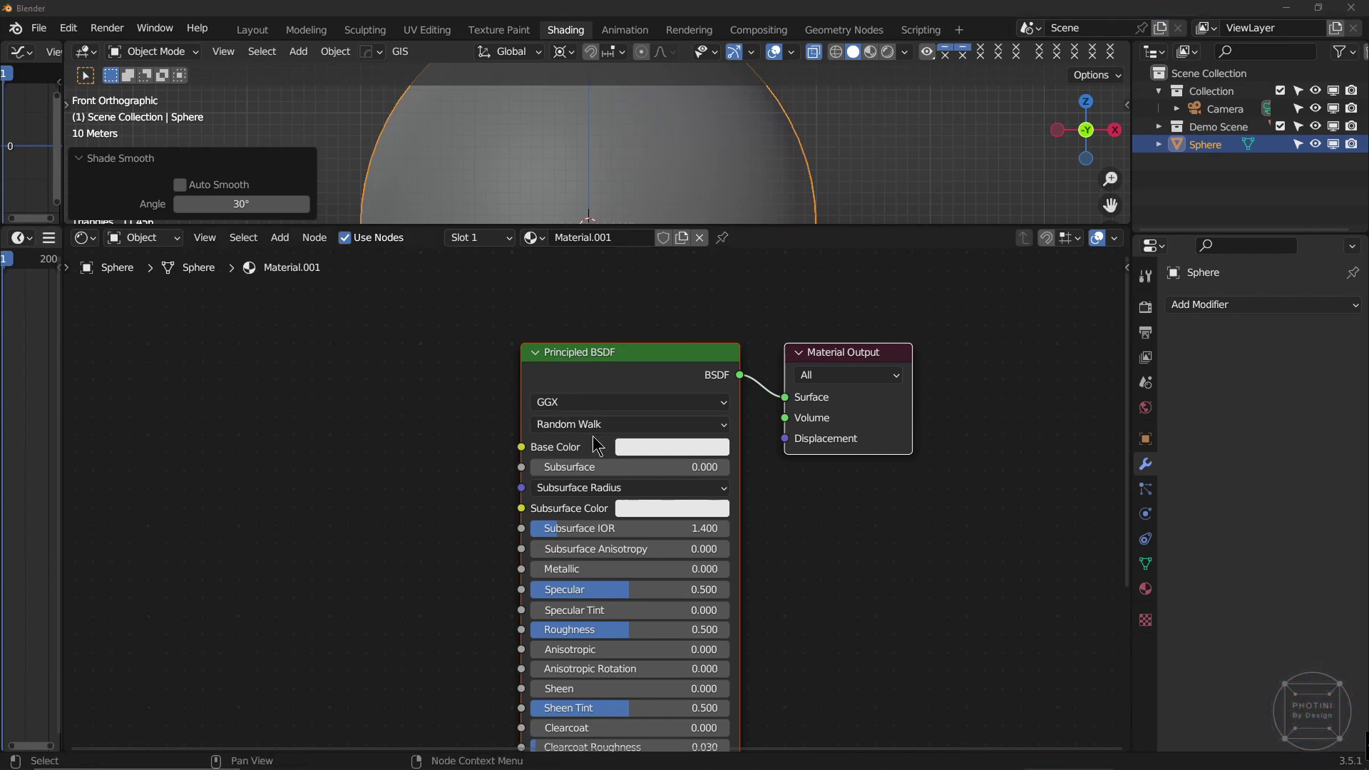
click(375, 438)
key(shift+a)
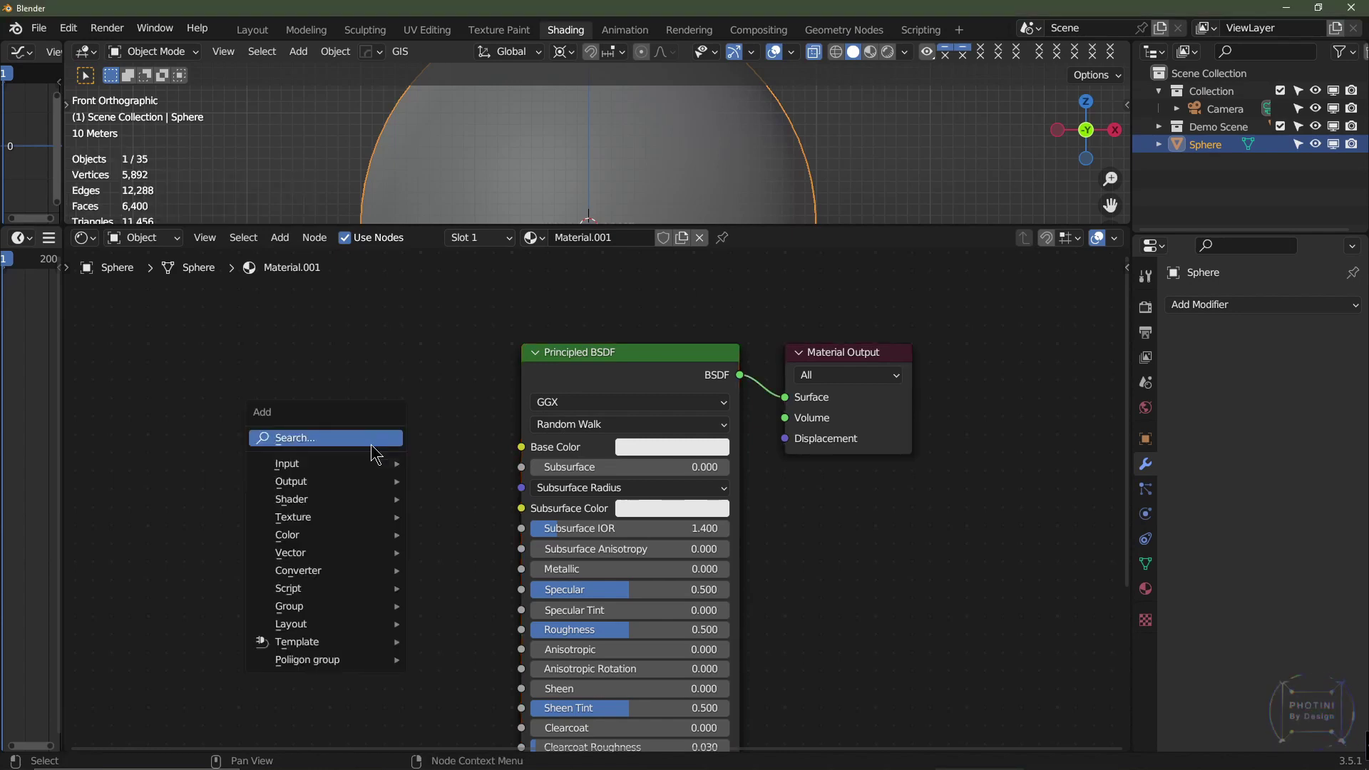
mouse_move(349, 503)
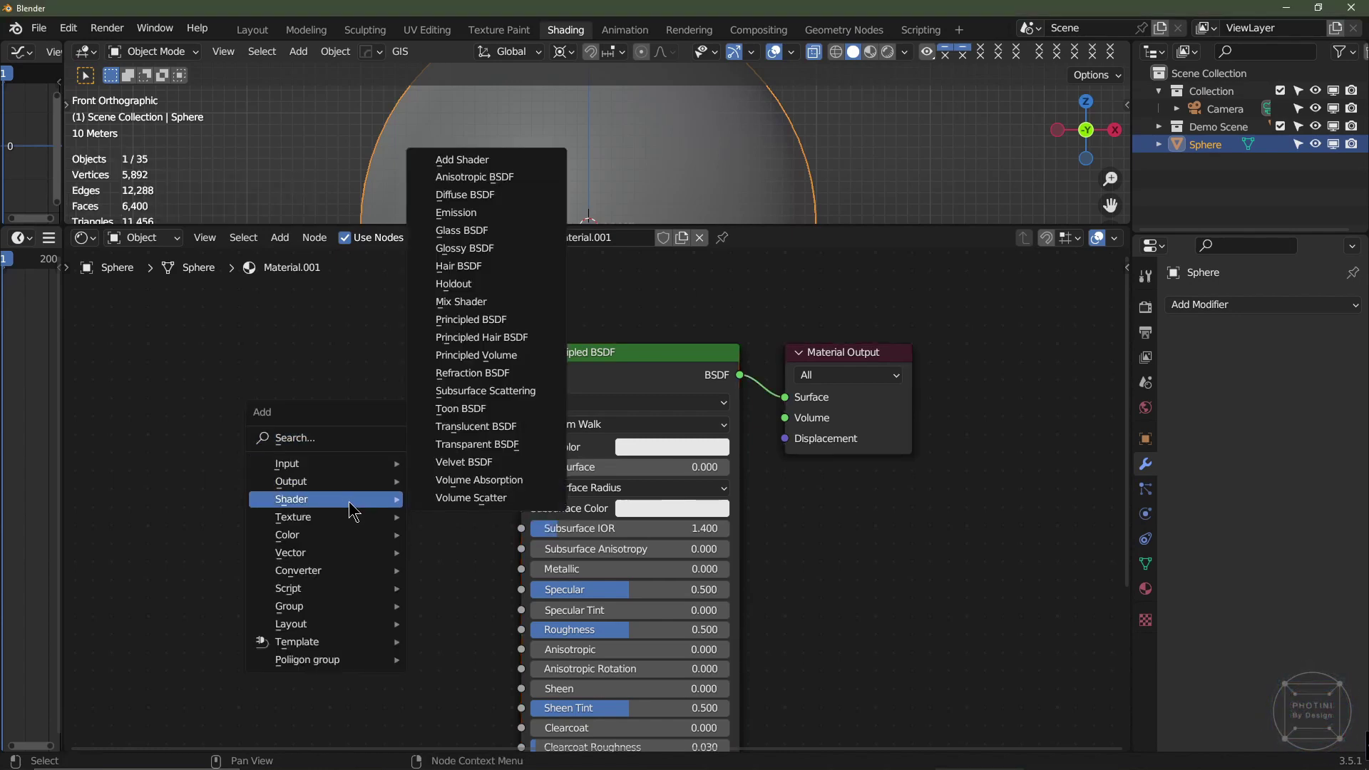
click(463, 160)
click(813, 341)
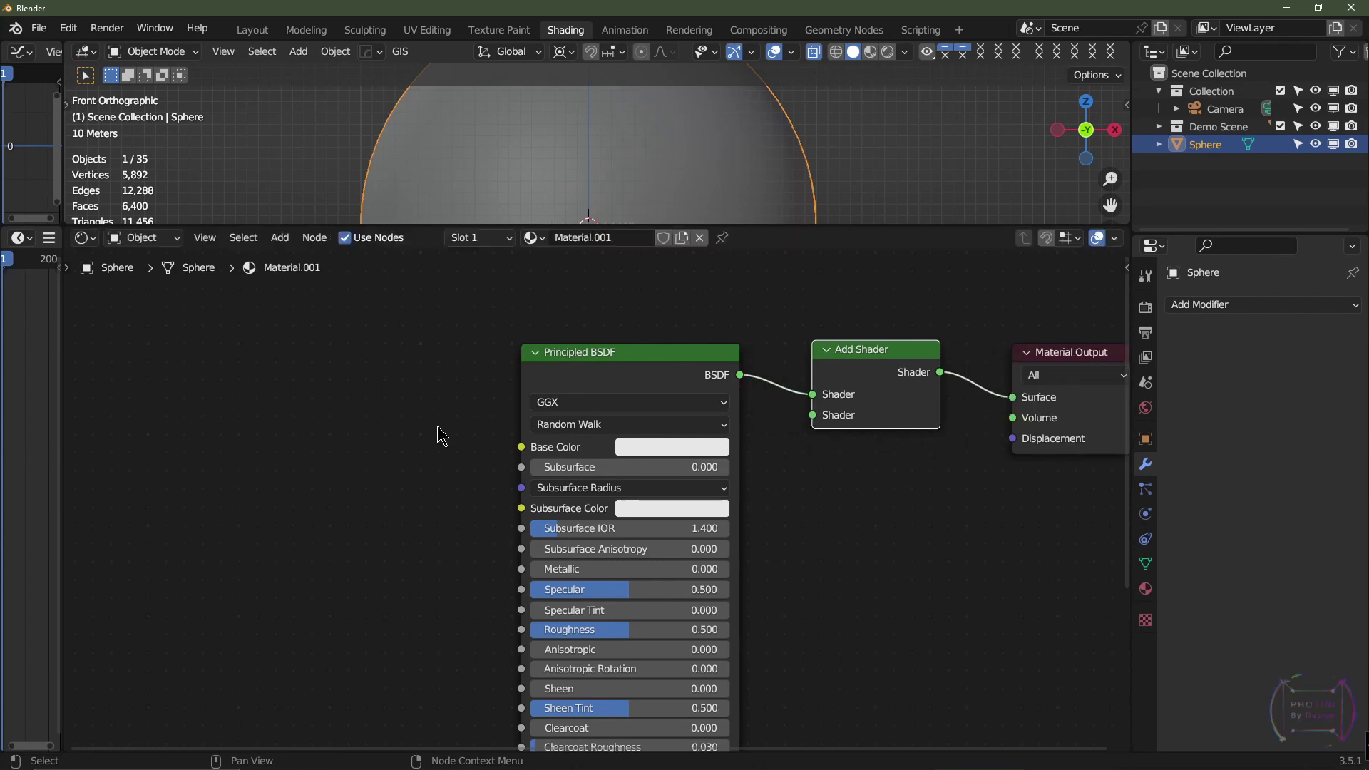
Add a Transparent BSDF above the Principled BSDF and connect it to the Add Shader's second input.
key(shift+a)
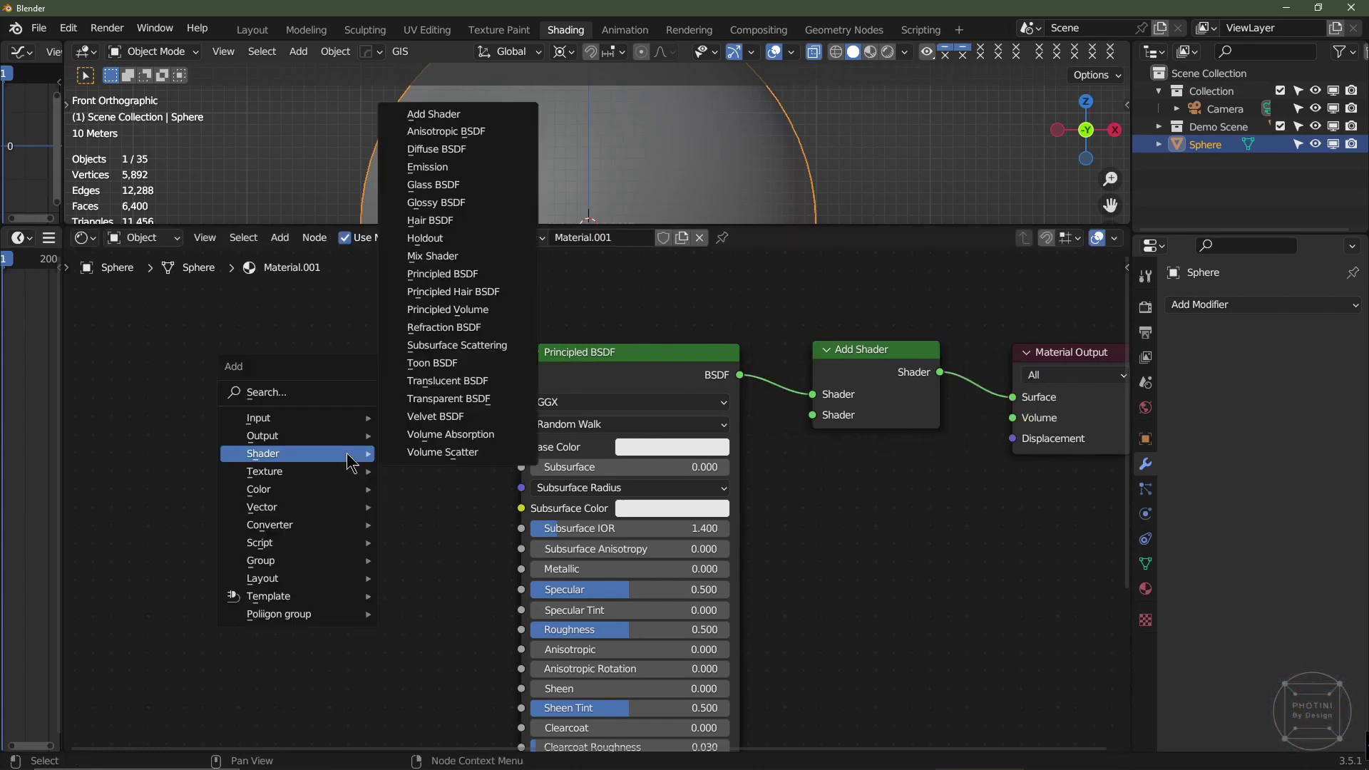
click(448, 398)
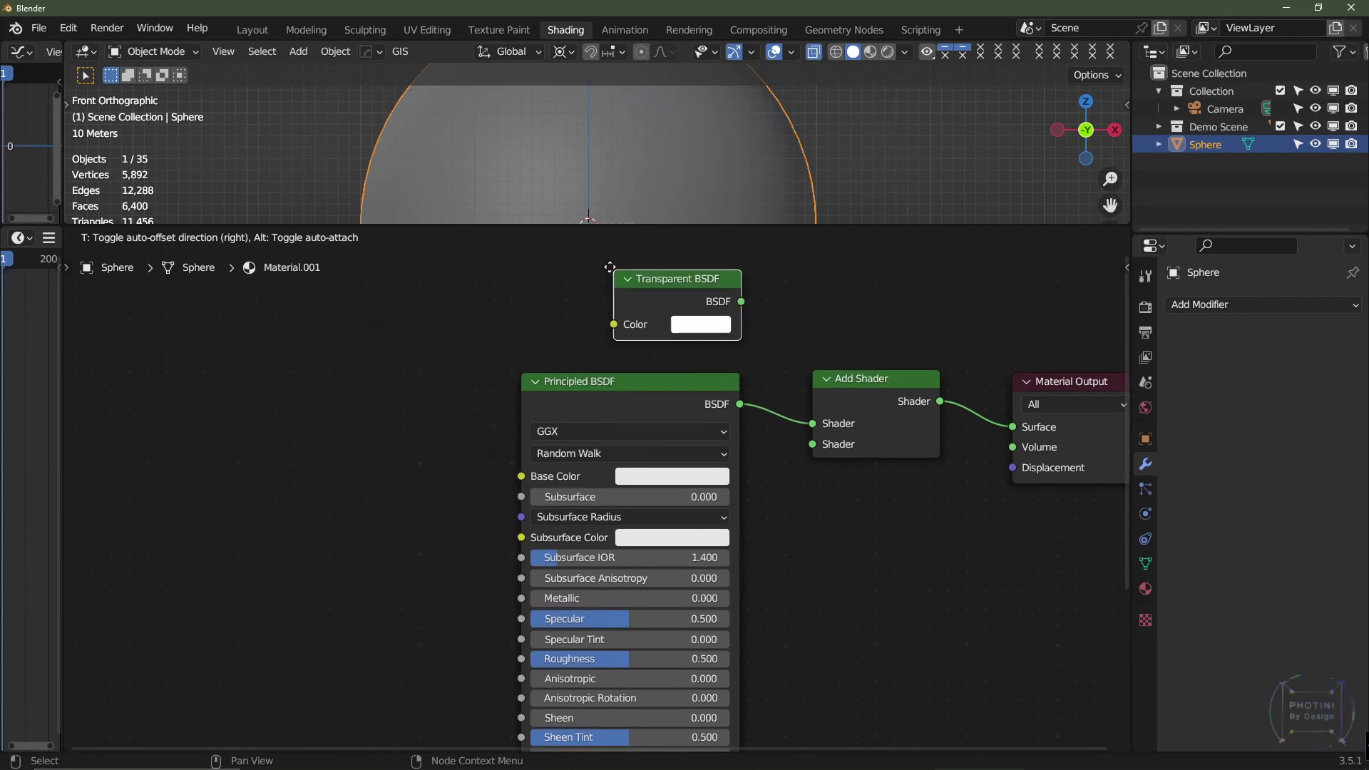
click(608, 376)
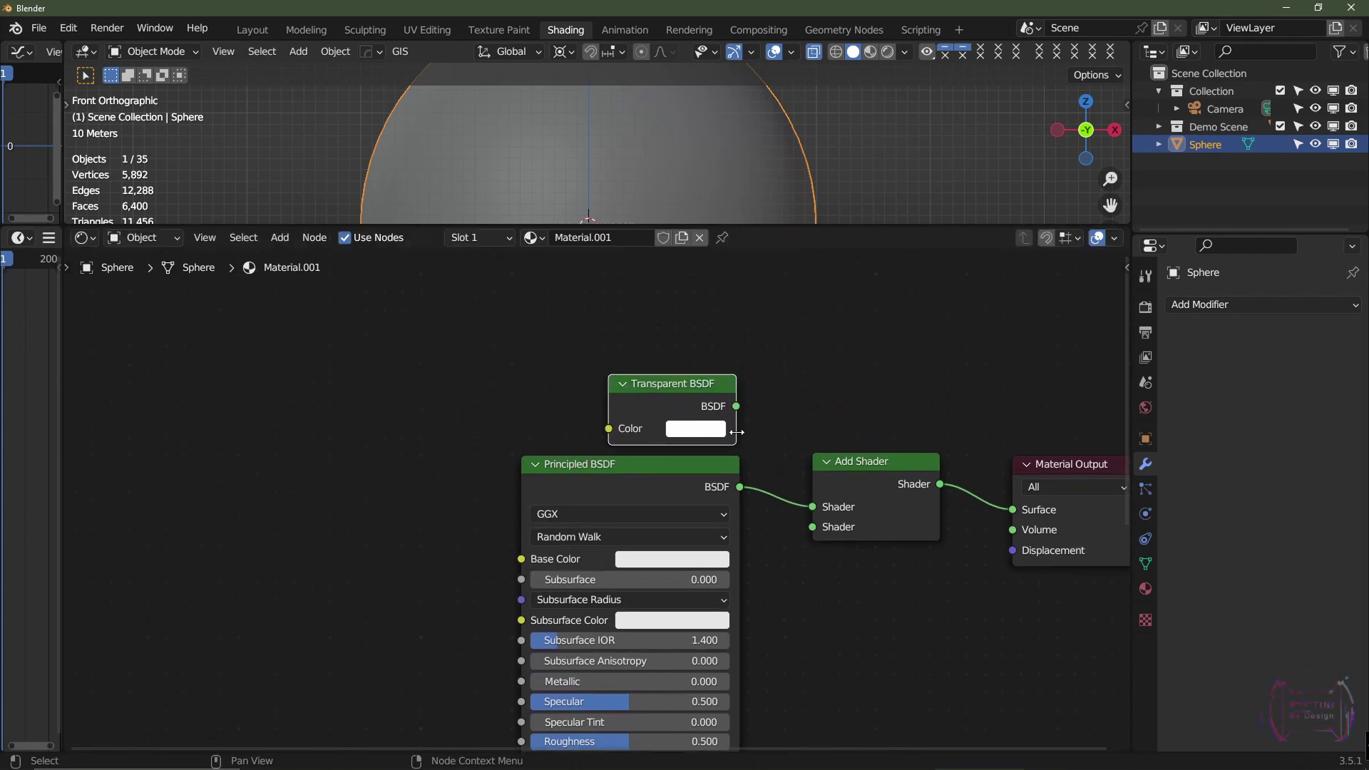
drag(736, 406, 813, 527)
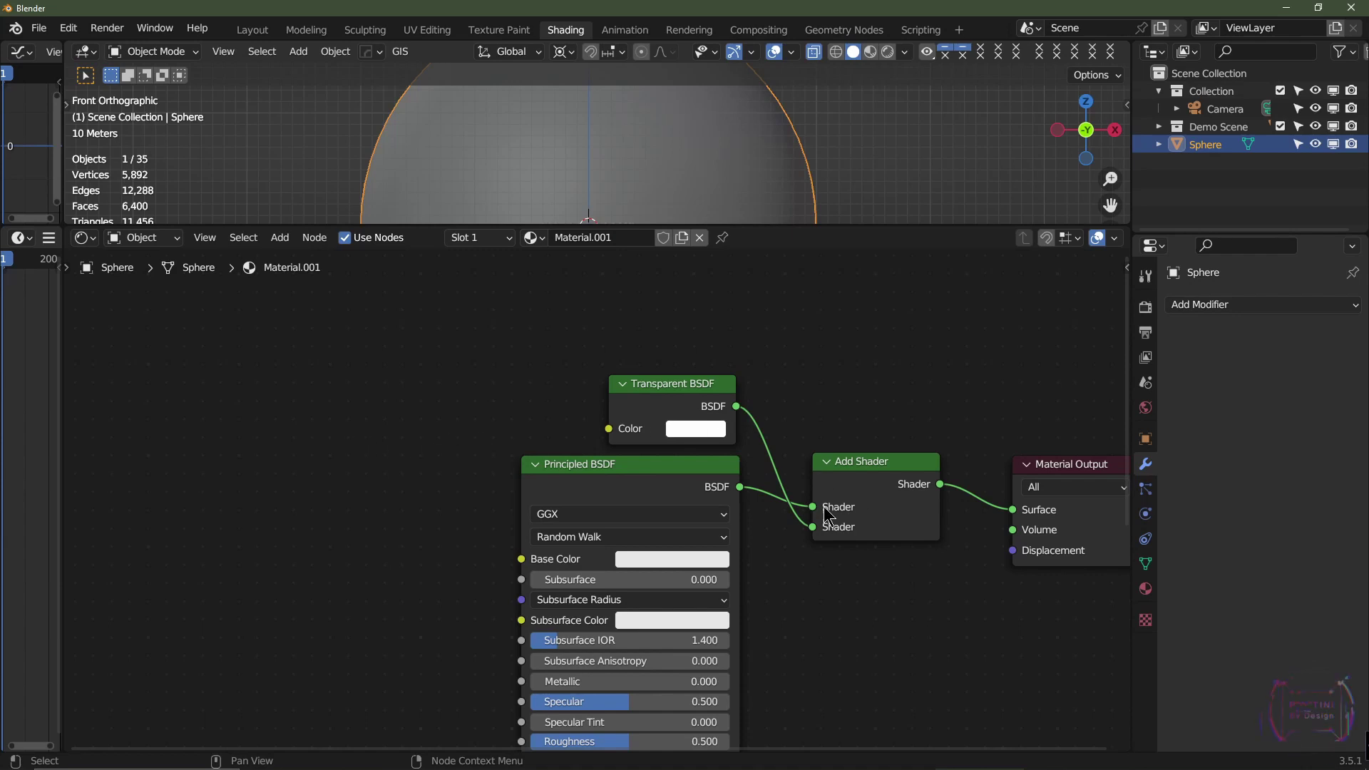
Add a Translucent BSDF and connect it to the Add Shader's second input in place of the Transparent BSDF, keeping the unlinked Transparent BSDF above it.
key(shift+a)
mouse_move(455, 389)
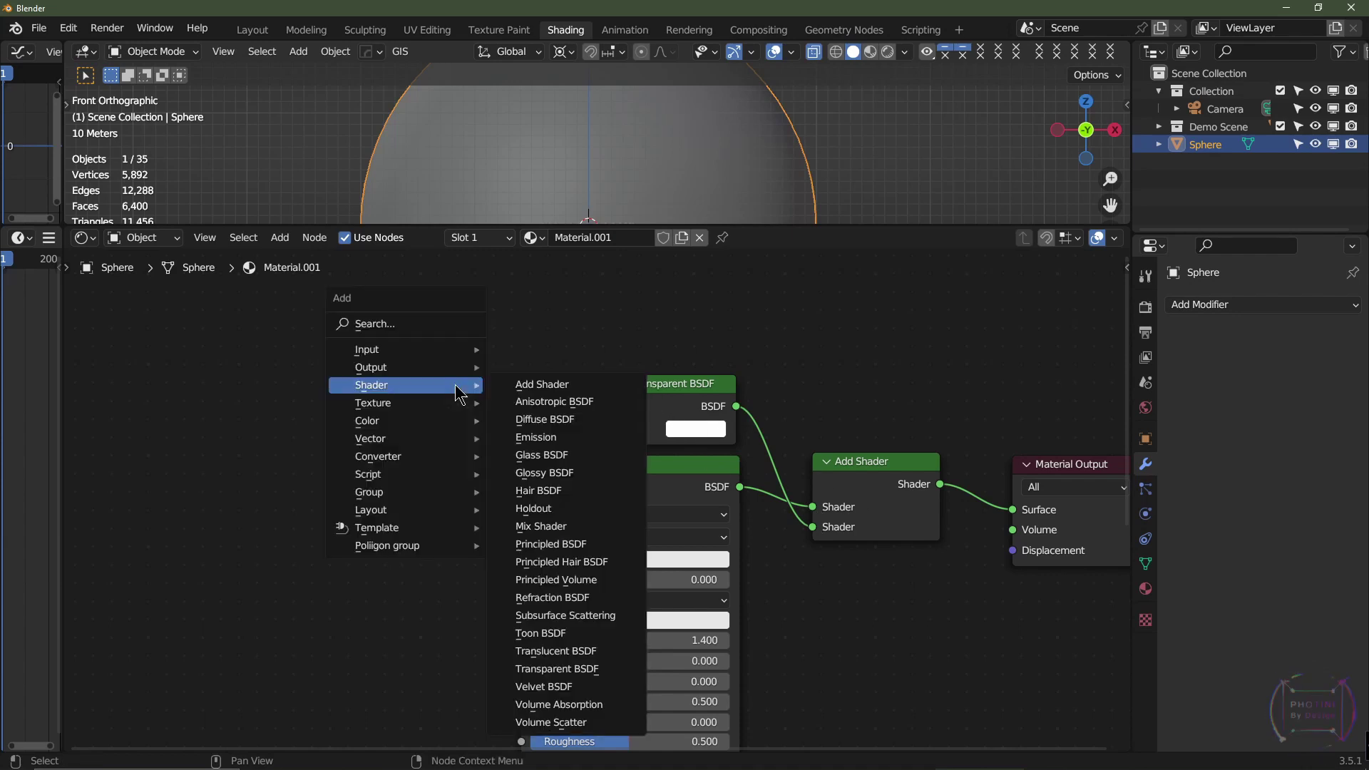
click(556, 650)
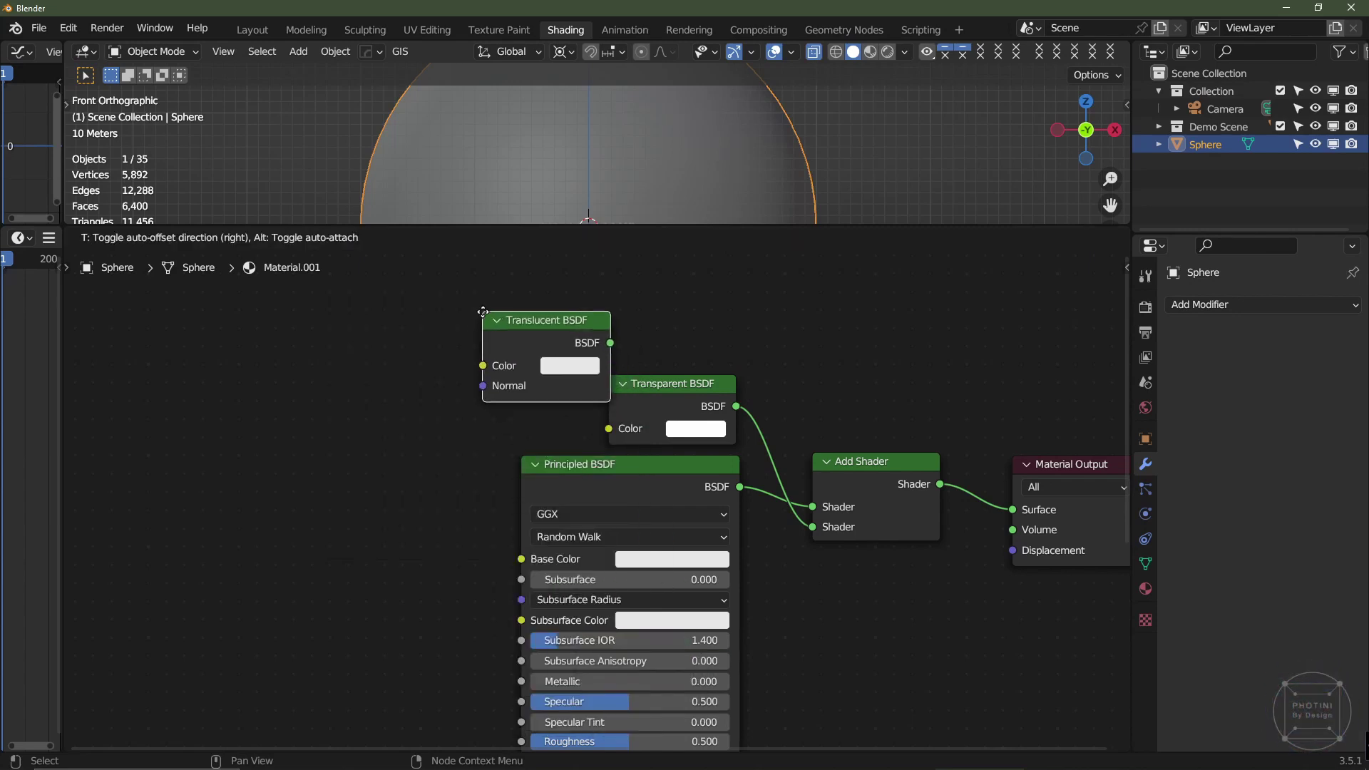
click(524, 351)
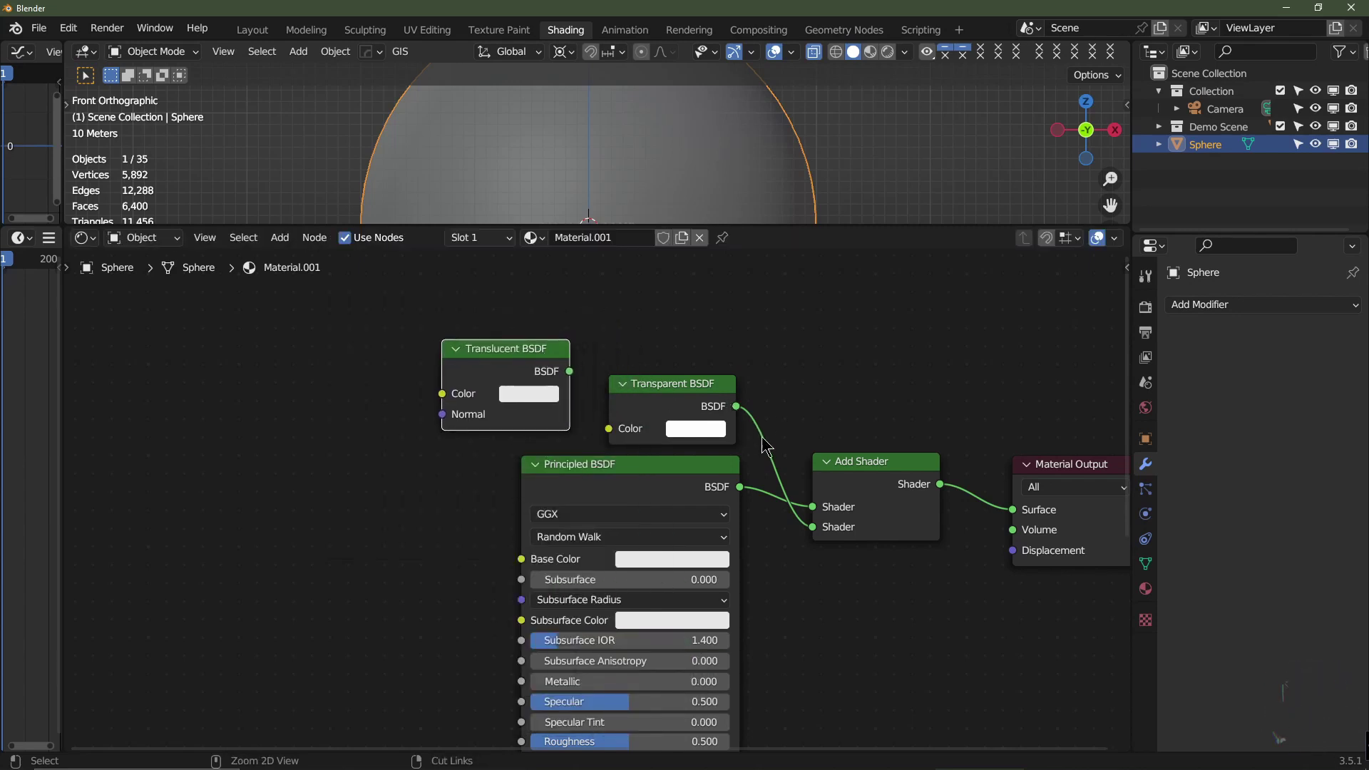
ctrl+right_drag(759, 449, 782, 427)
drag(685, 373, 684, 268)
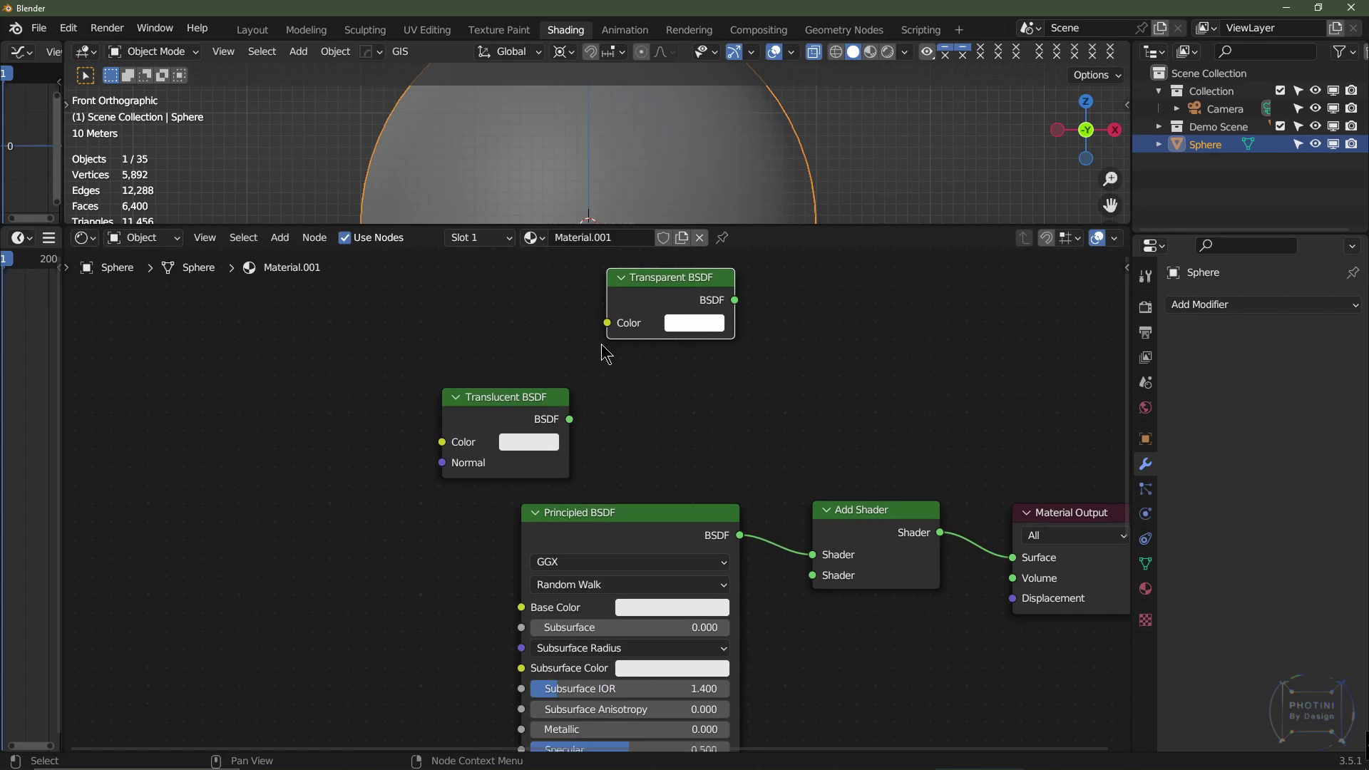
drag(537, 401, 814, 575)
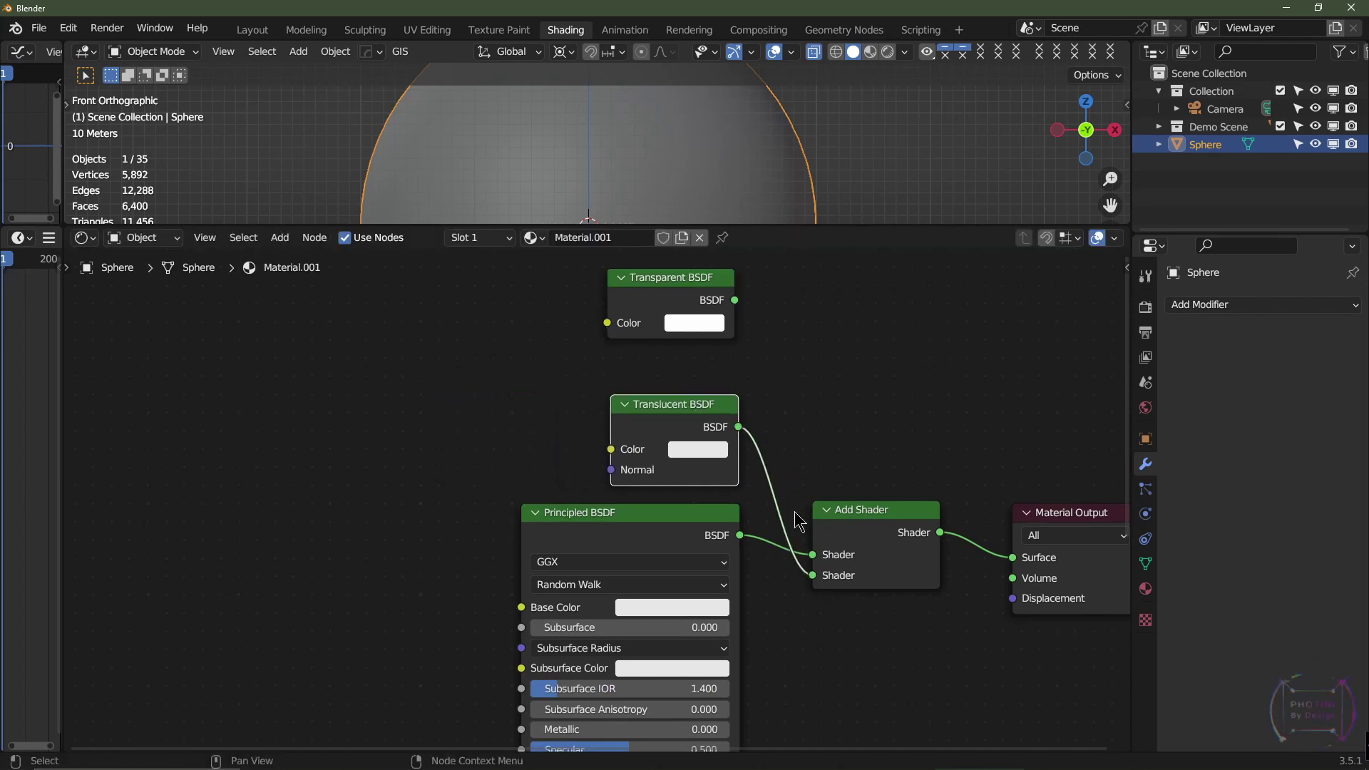
drag(674, 296, 674, 333)
Insert a Mix Shader node on the link between the Add Shader and the Material Output.
middle_drag(865, 474, 720, 448)
key(shift+a)
mouse_move(723, 448)
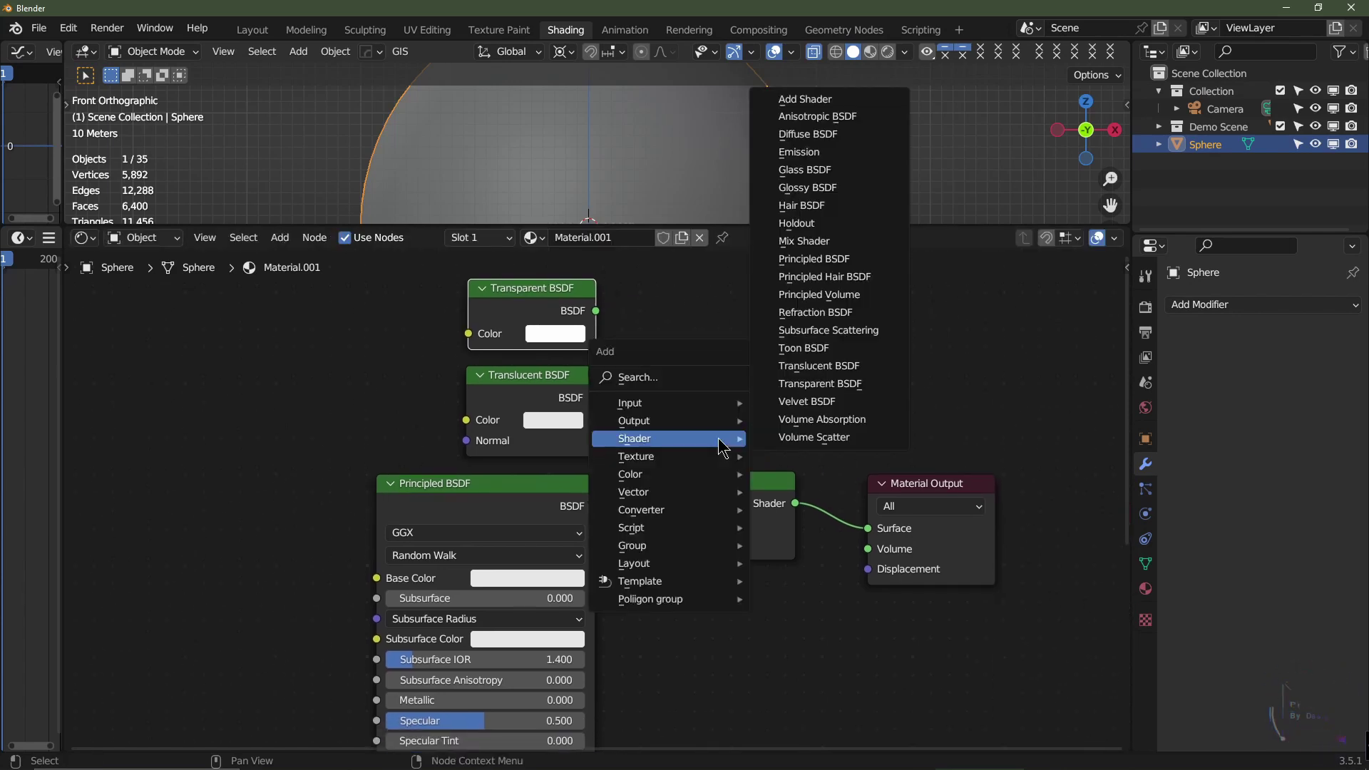
click(817, 242)
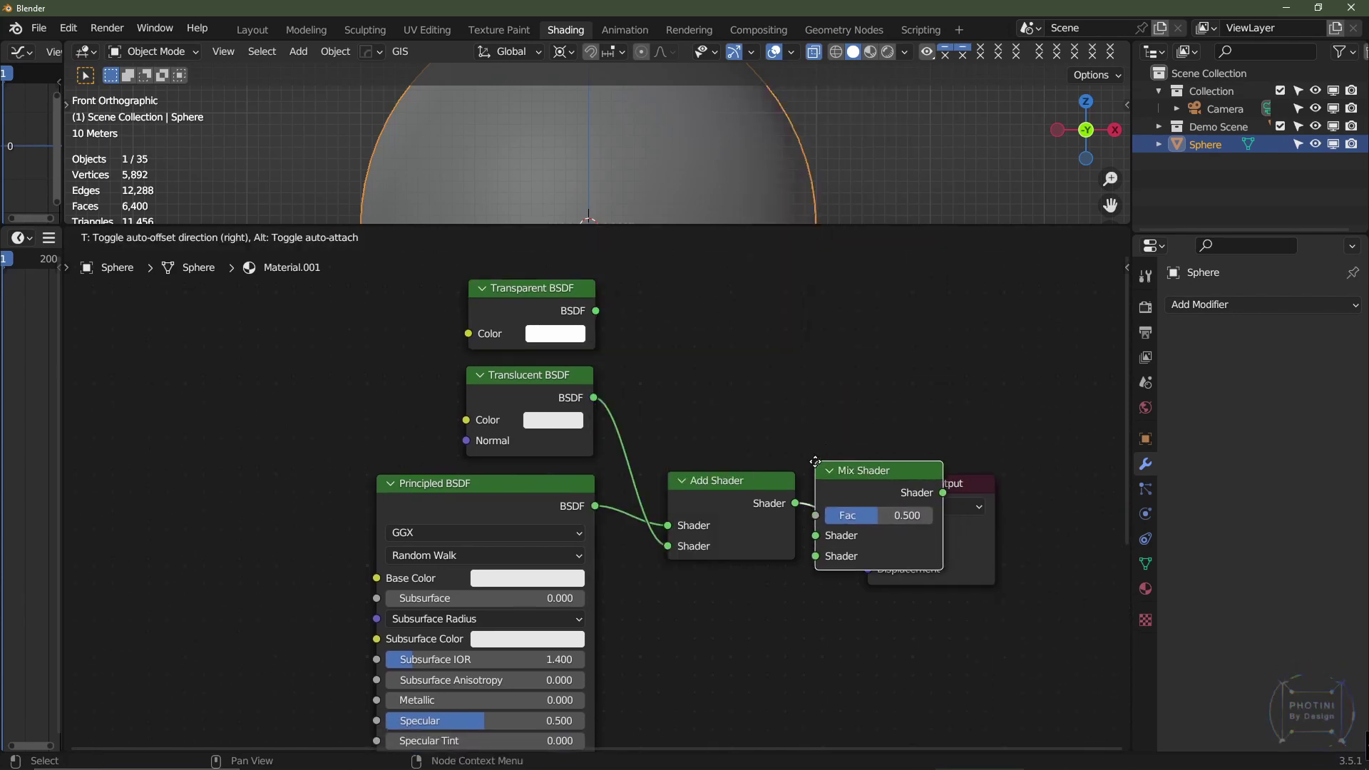
click(822, 458)
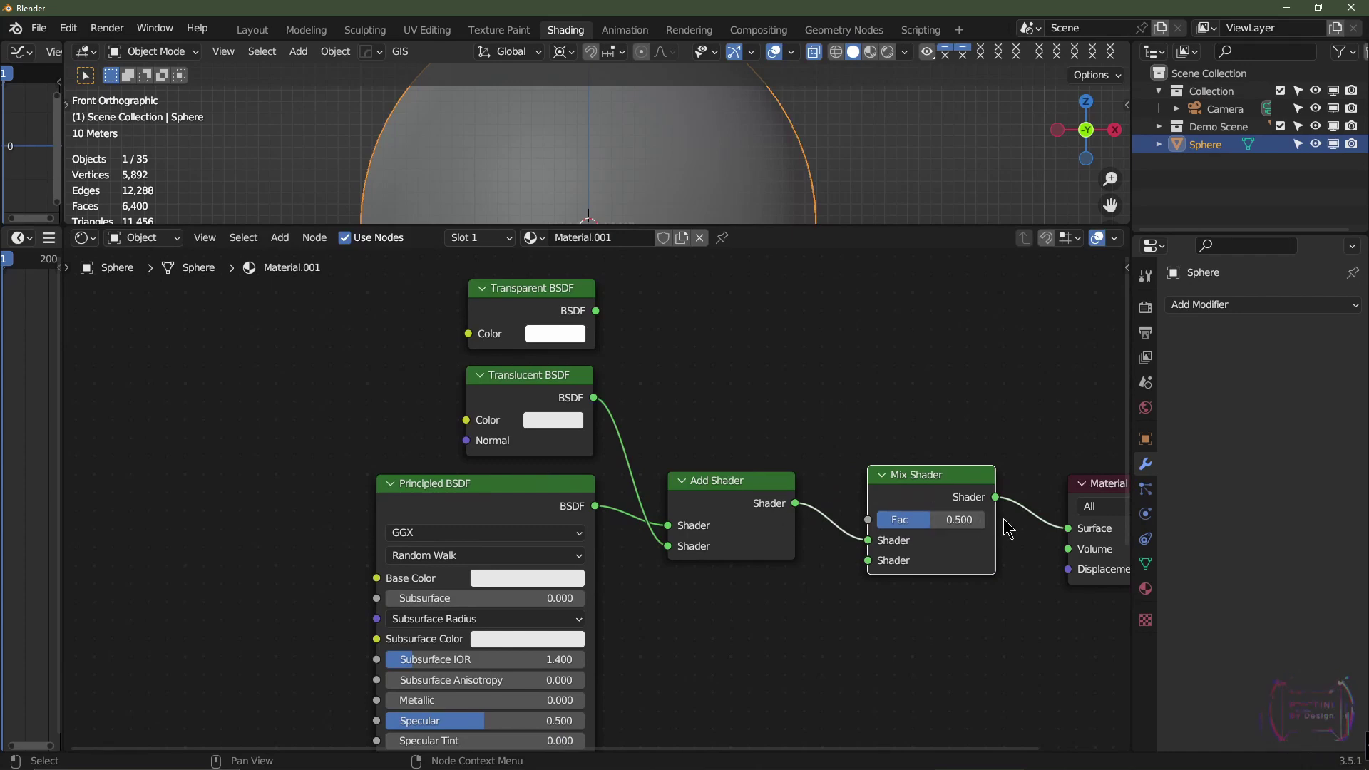
Connect the Transparent BSDF to the Mix Shader's first input, leaving the Add Shader on the second, and move the Add Shader slightly lower.
middle_drag(1010, 530, 803, 512)
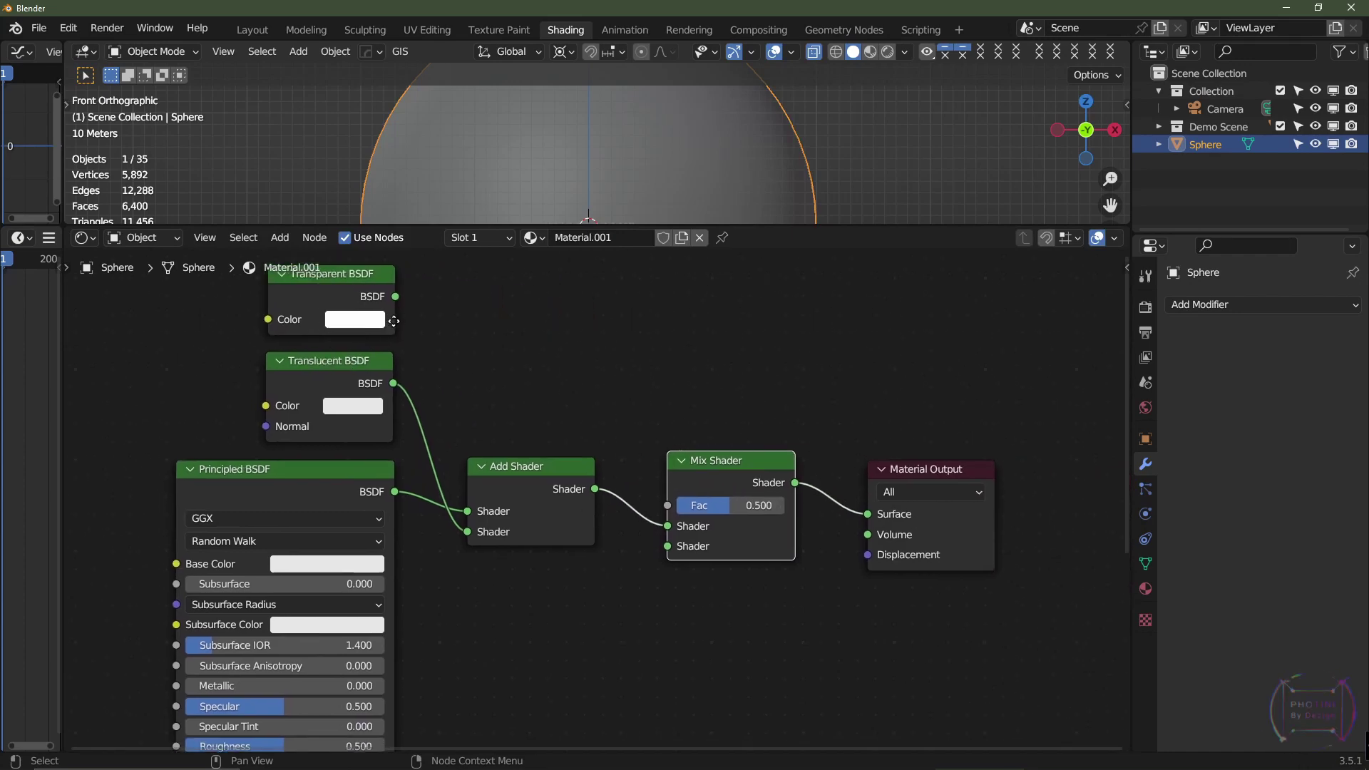
middle_drag(380, 325, 426, 342)
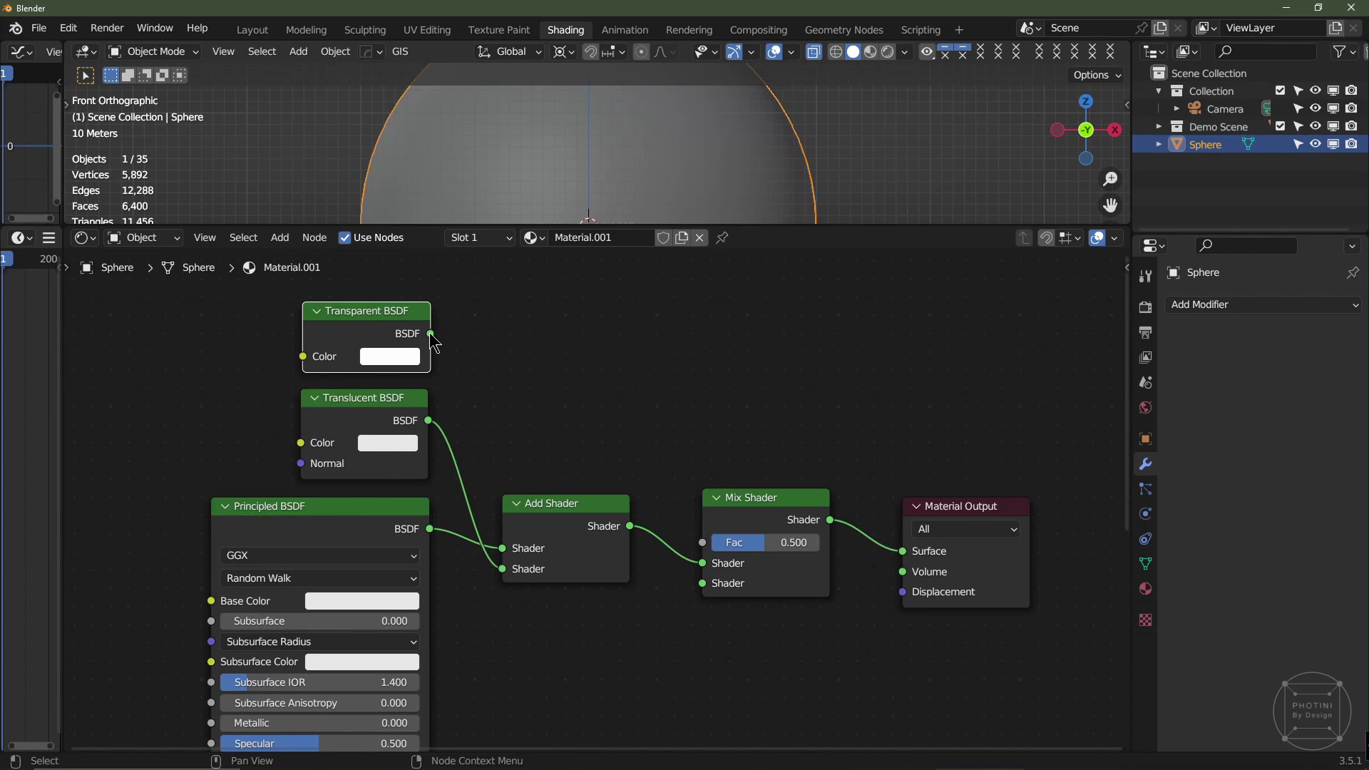
drag(431, 334, 706, 563)
click(613, 549)
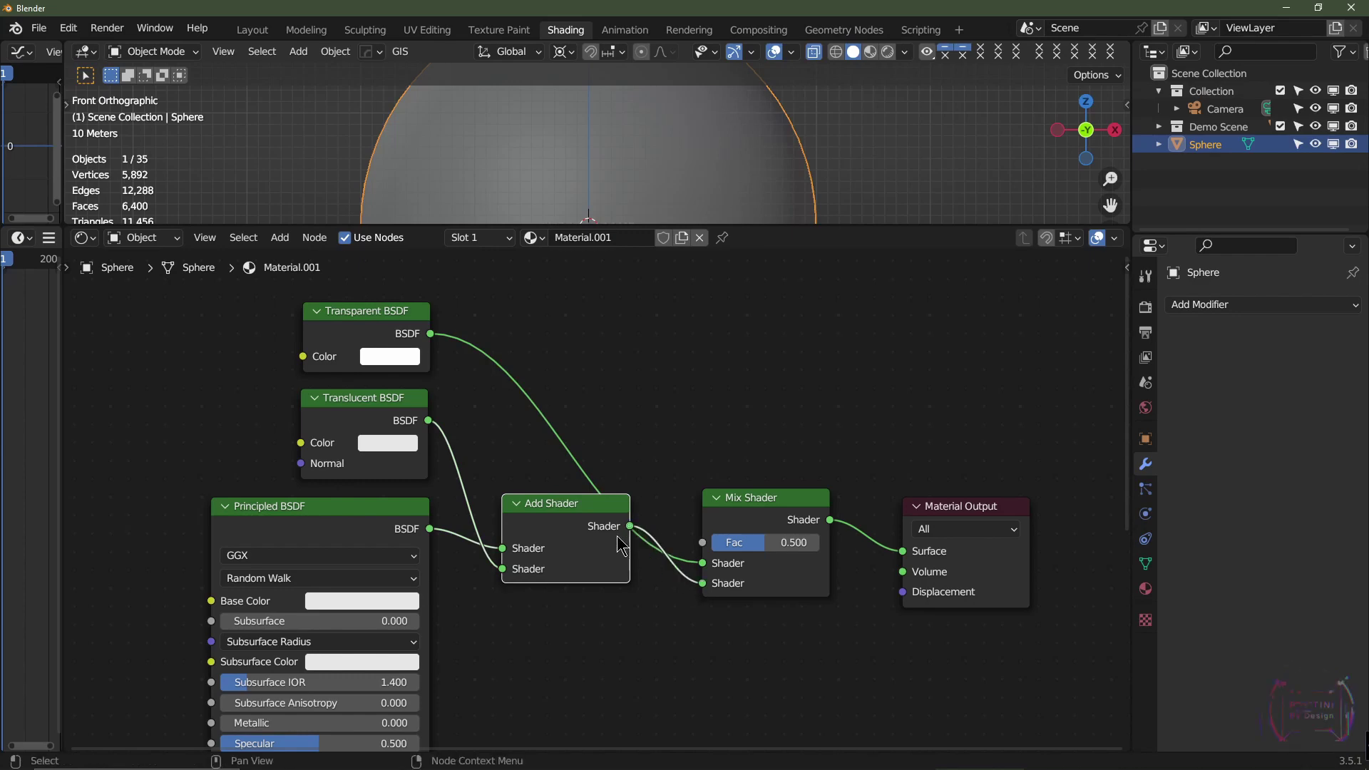
drag(621, 545, 621, 594)
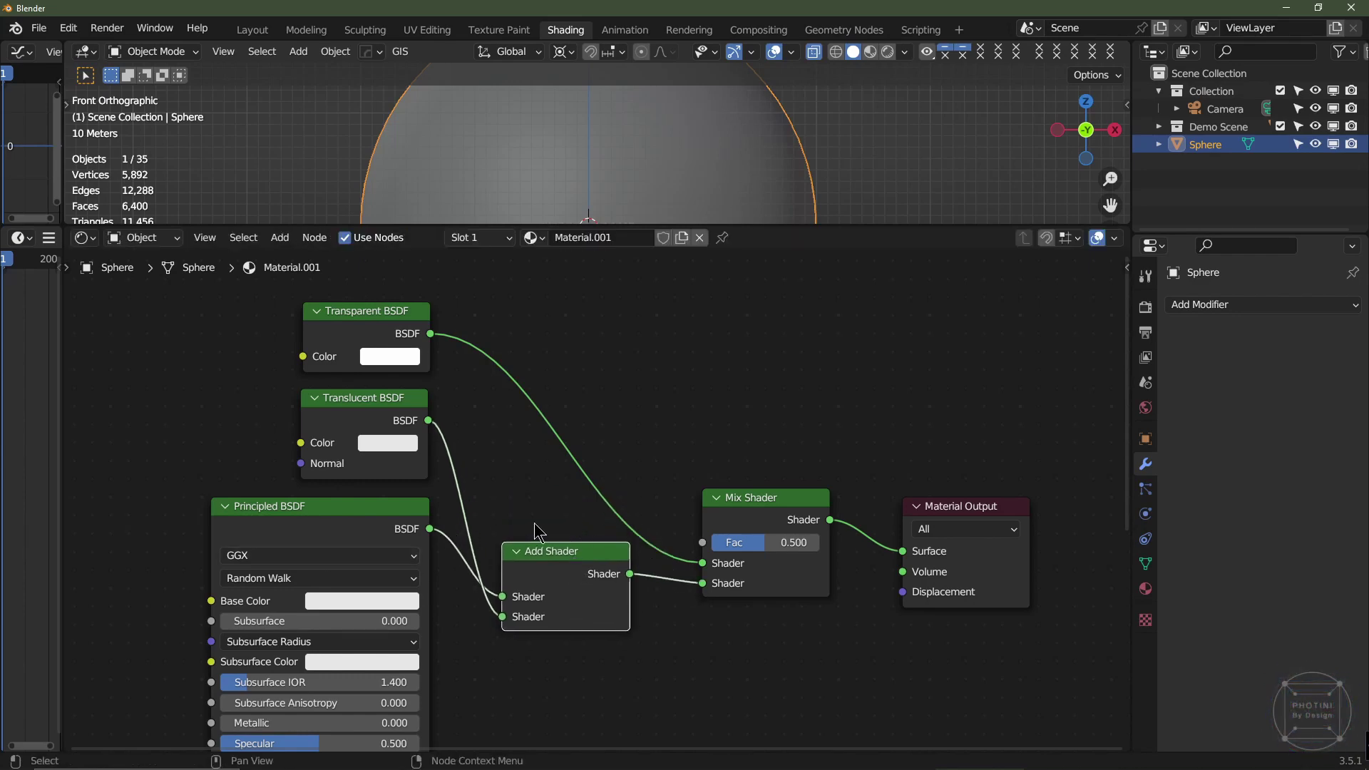
Add a Noise Texture node in the empty space before the BSDF shaders.
middle_drag(540, 534, 724, 492)
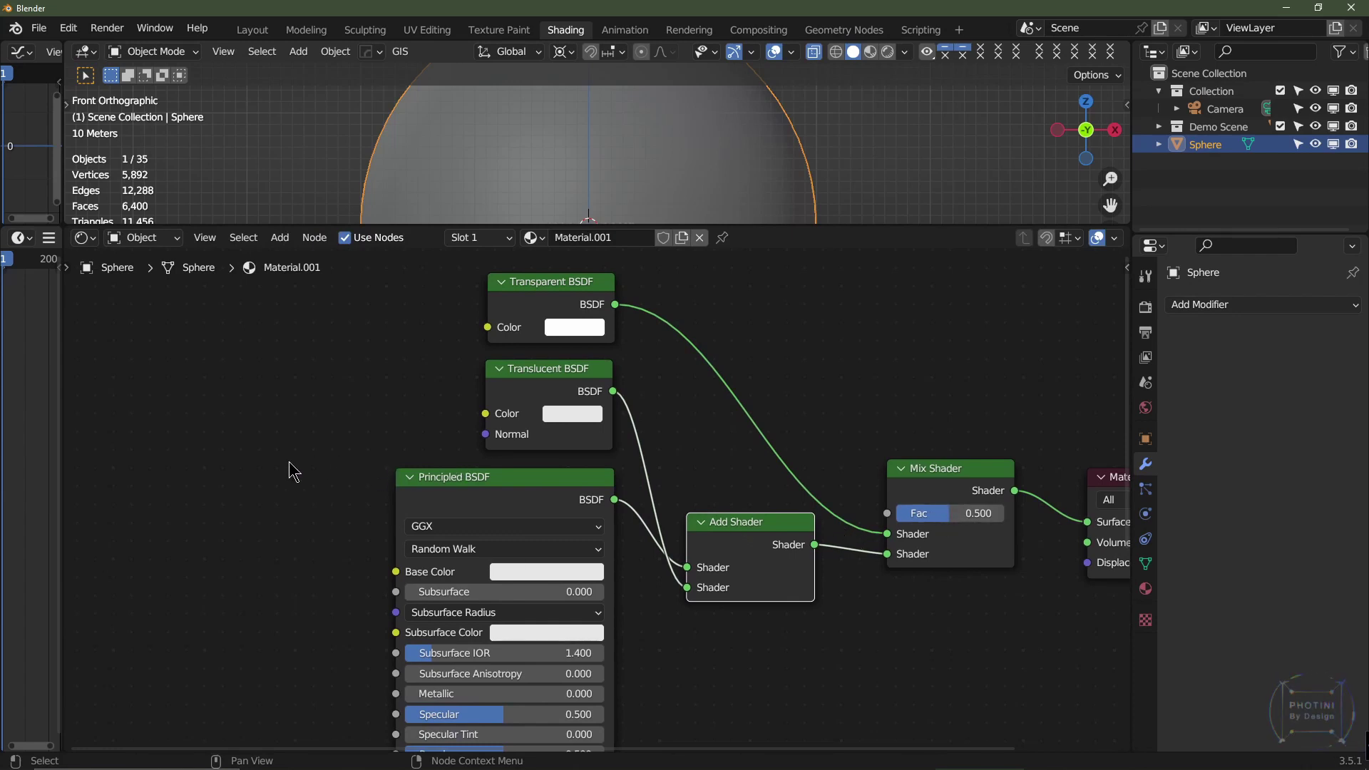
middle_drag(216, 473, 403, 449)
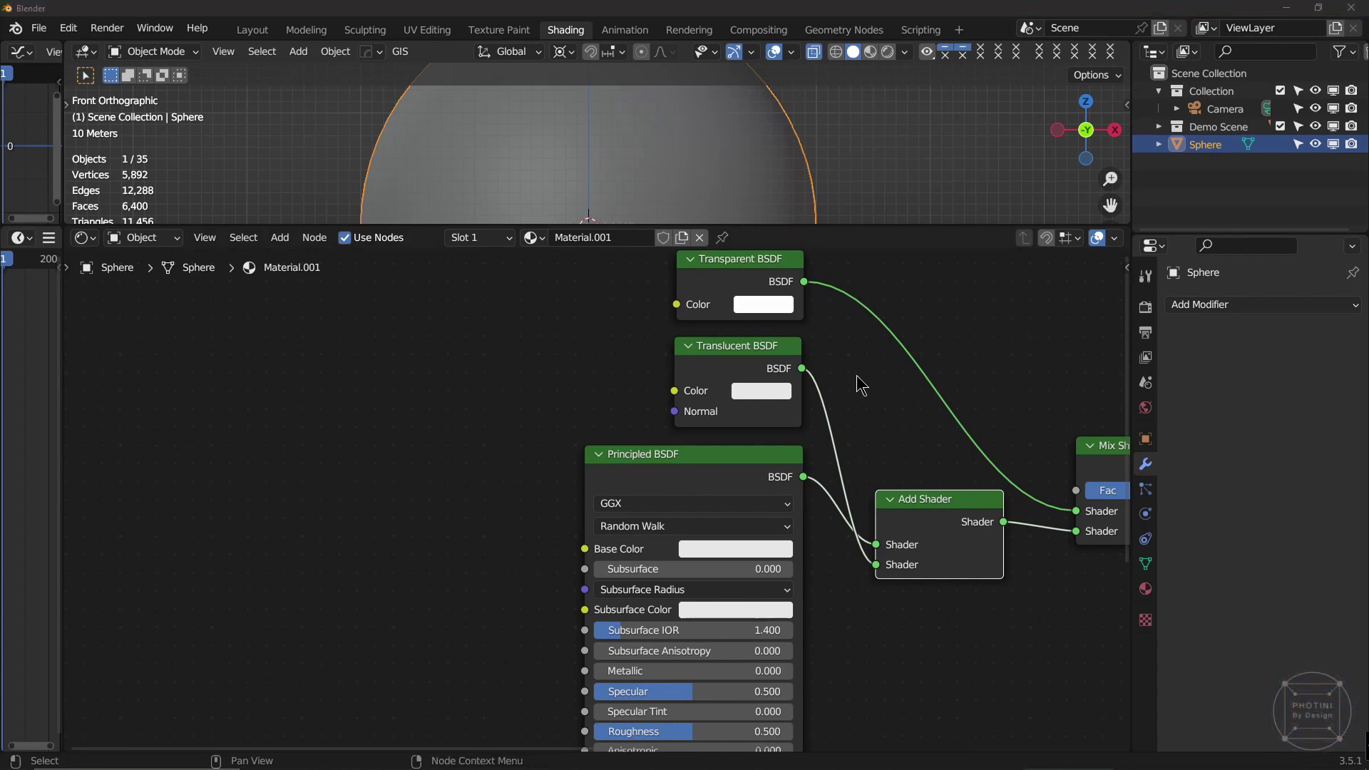
click(319, 446)
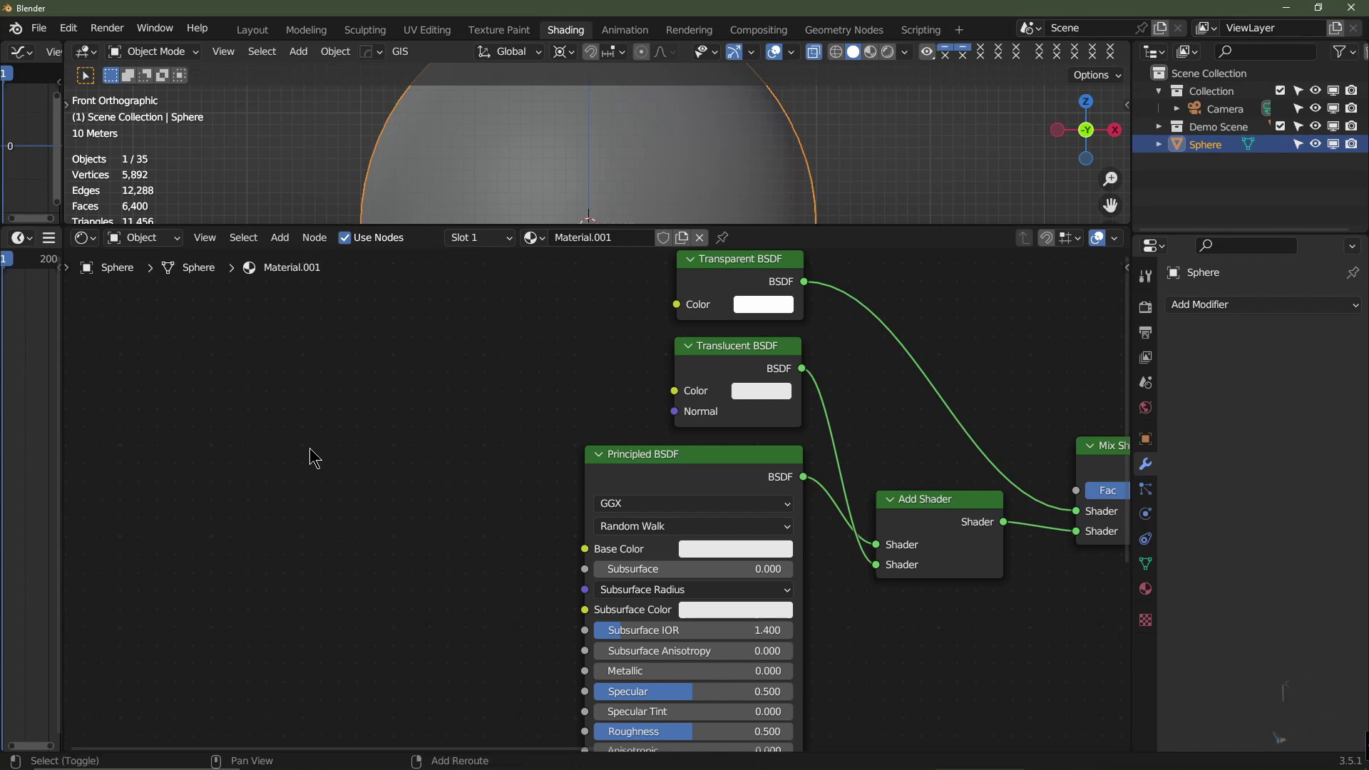
key(shift+a)
mouse_move(310, 448)
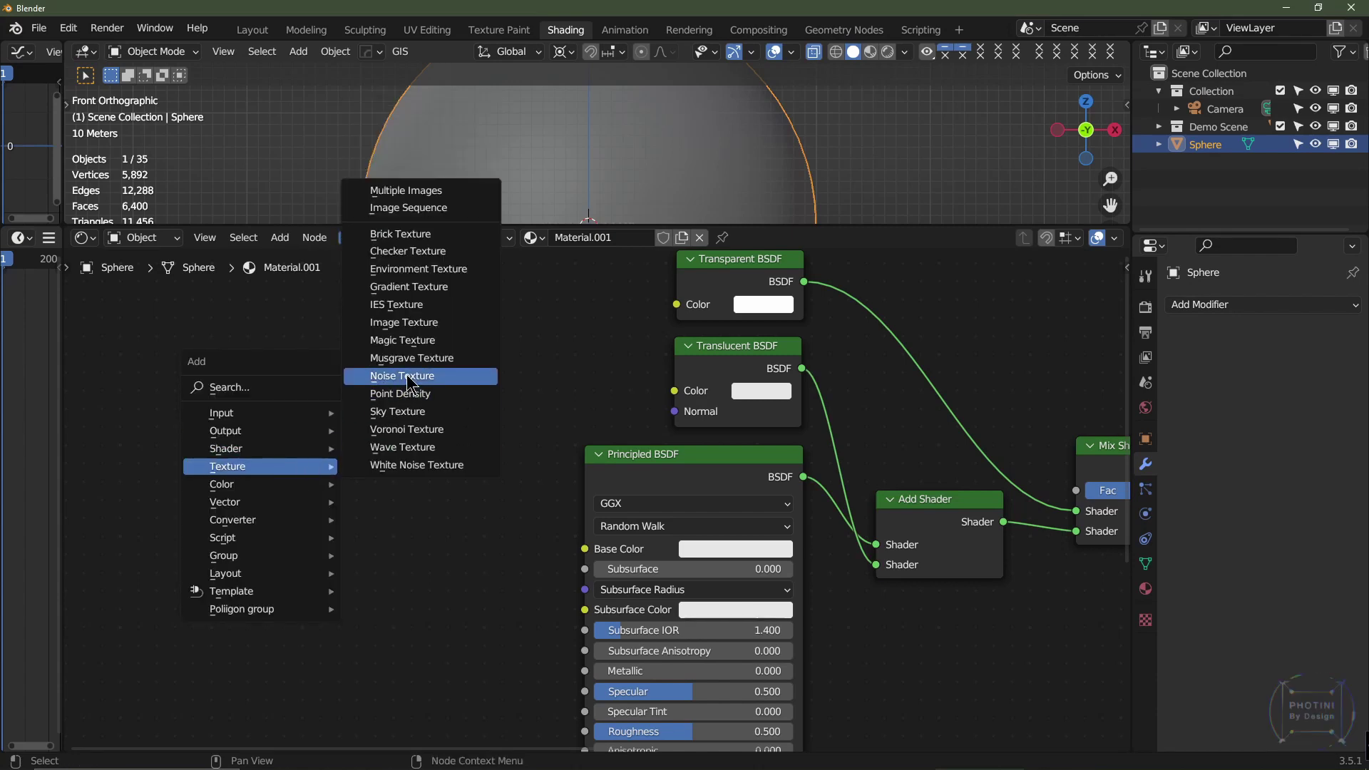
click(399, 380)
click(242, 315)
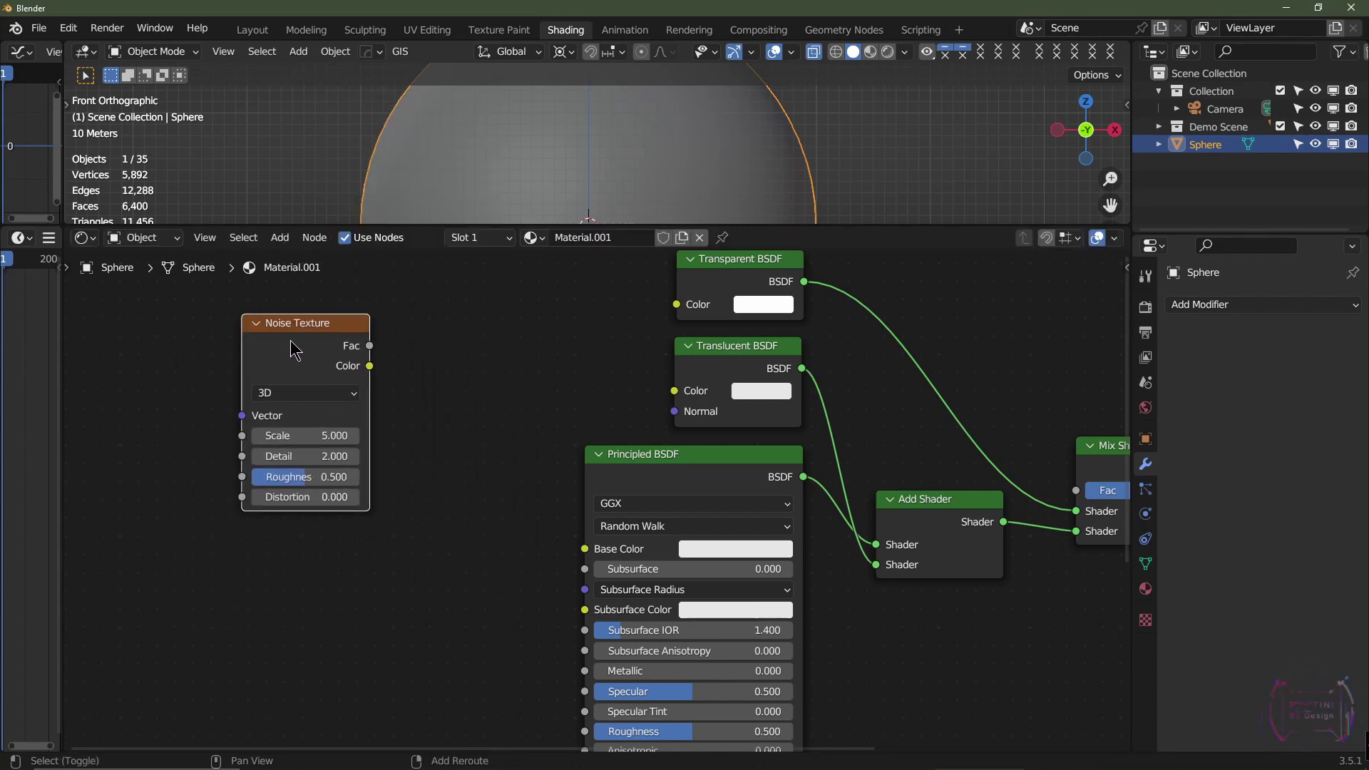
Duplicate the Noise Texture directly below the original and move both textures farther from the shader nodes.
key(shift+d)
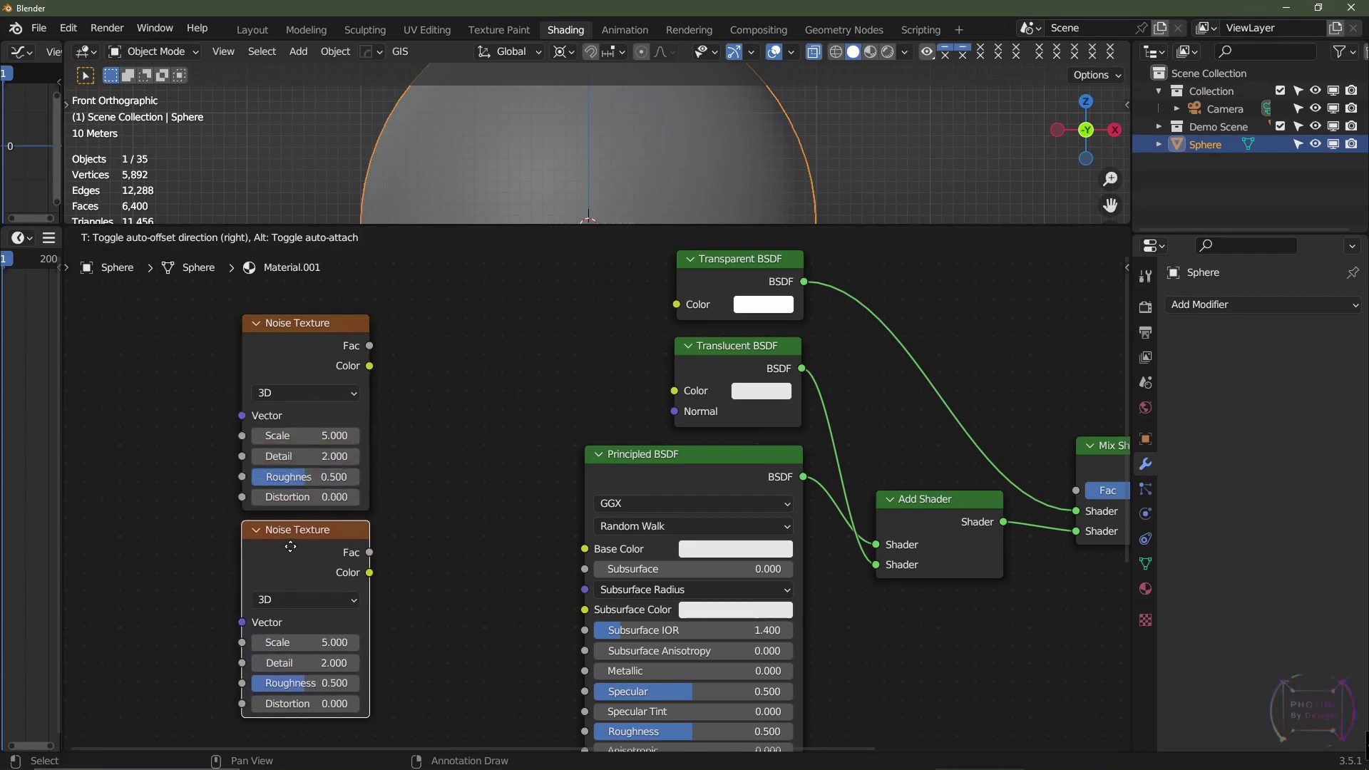
click(295, 557)
middle_drag(430, 467, 544, 506)
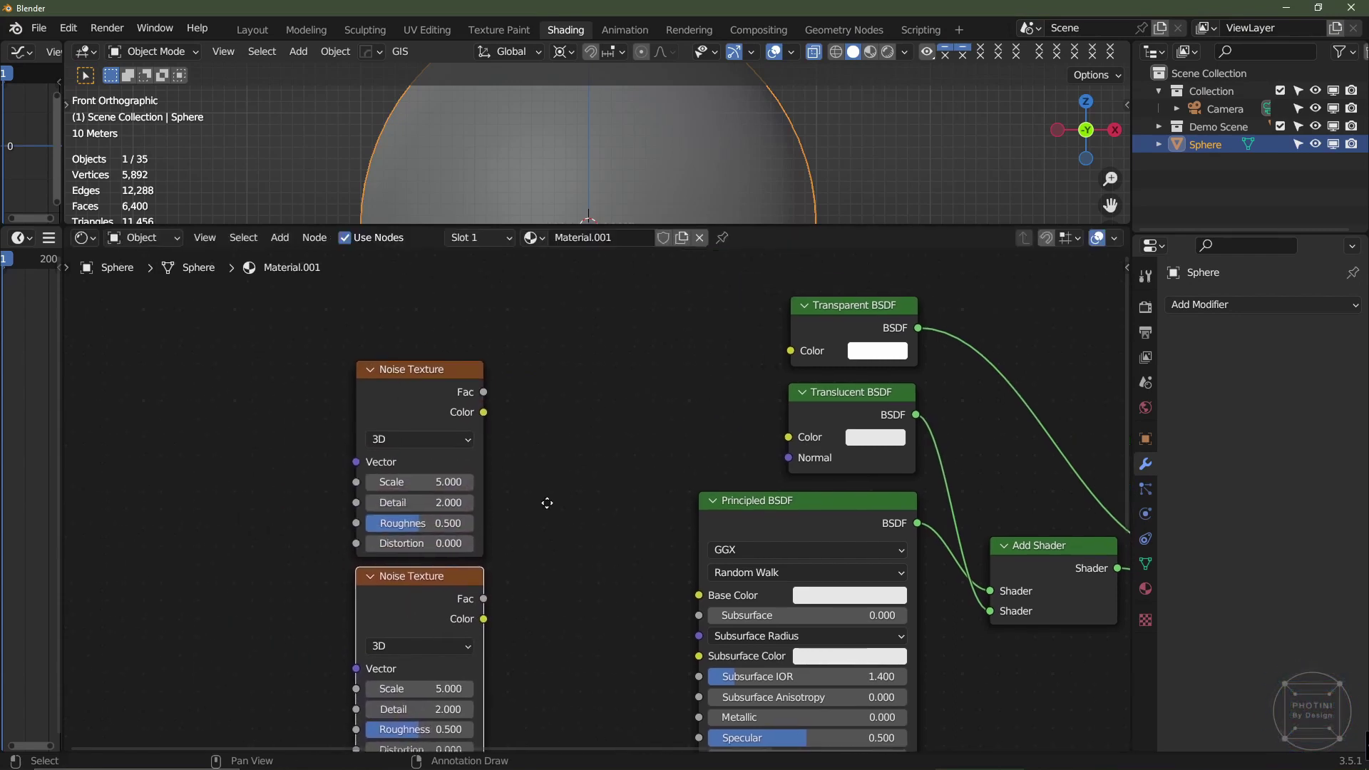
drag(550, 433, 440, 620)
key(g)
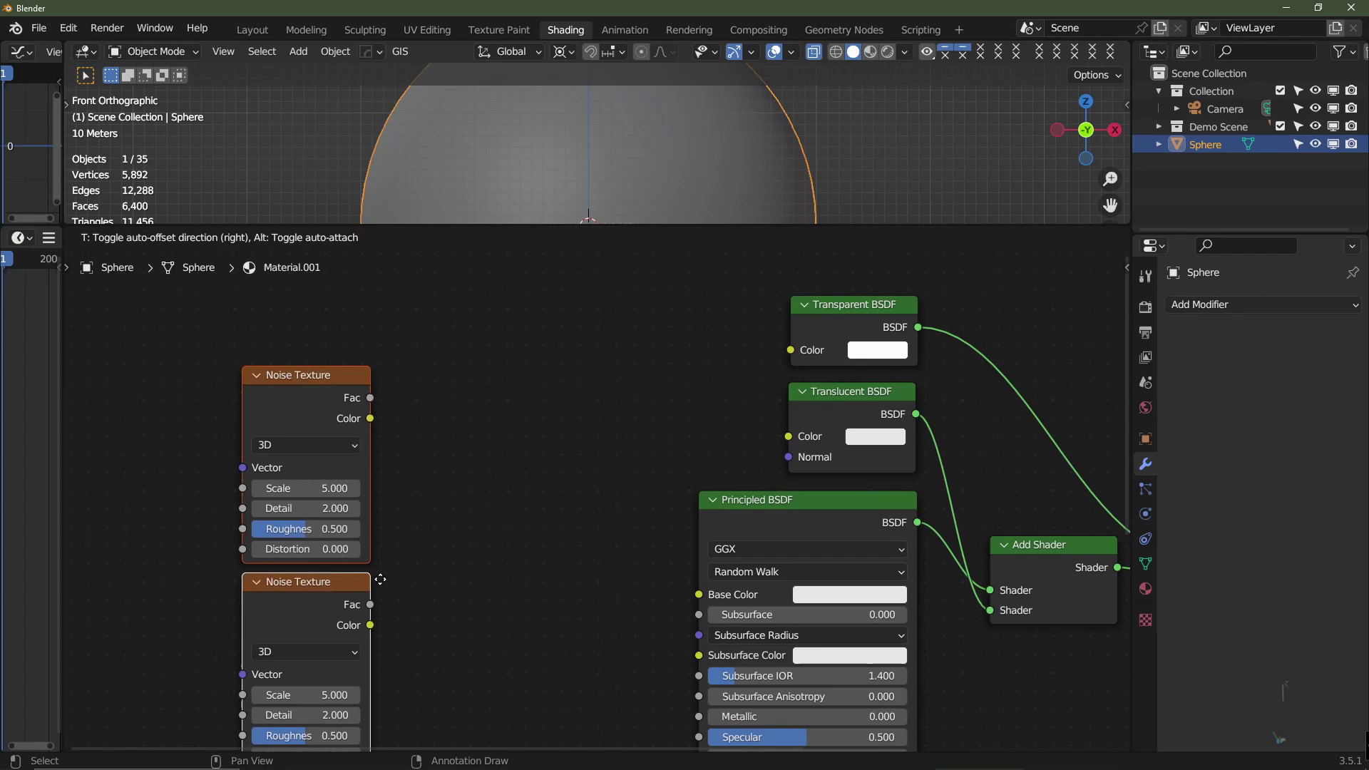
click(378, 557)
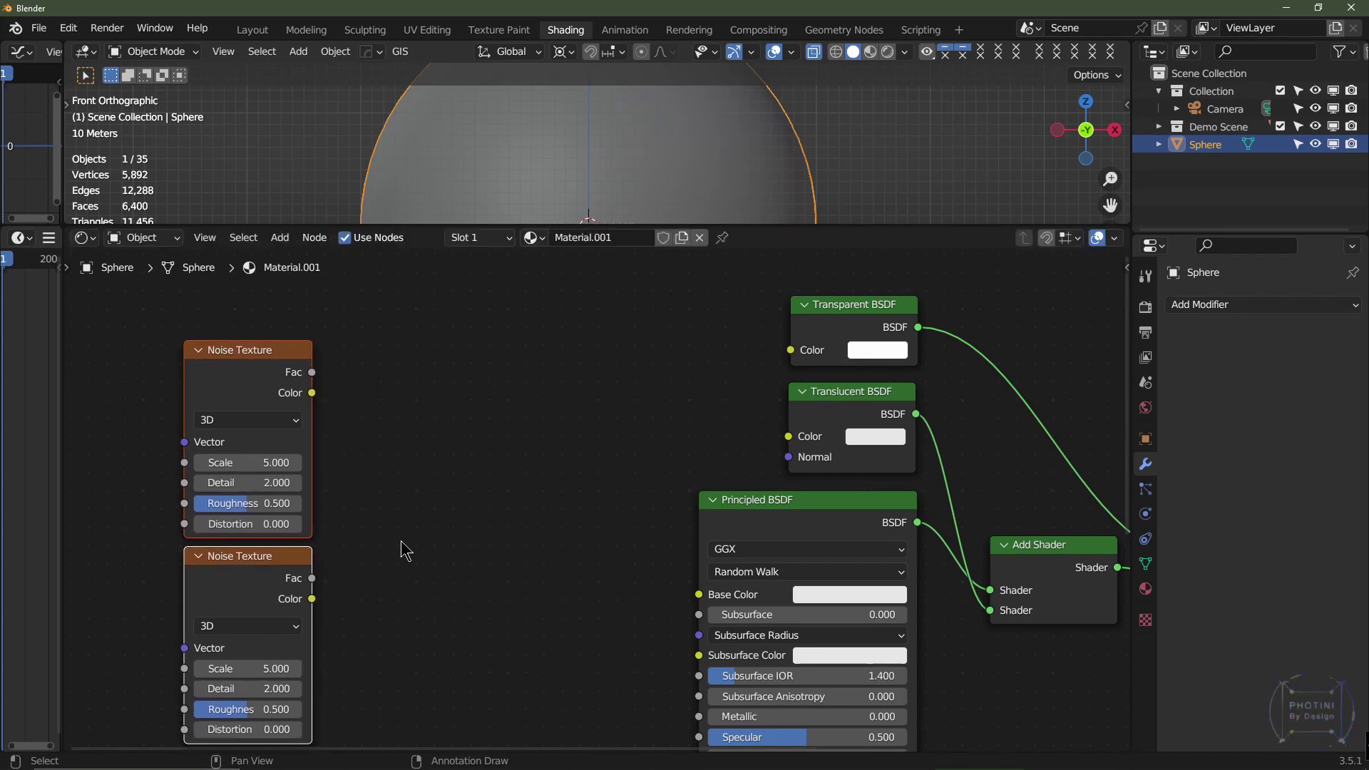
Add a Mix Color node set to Linear Light and connect the upper Noise Texture's Fac to A and the lower one's Fac to B.
key(shift+a)
mouse_move(398, 563)
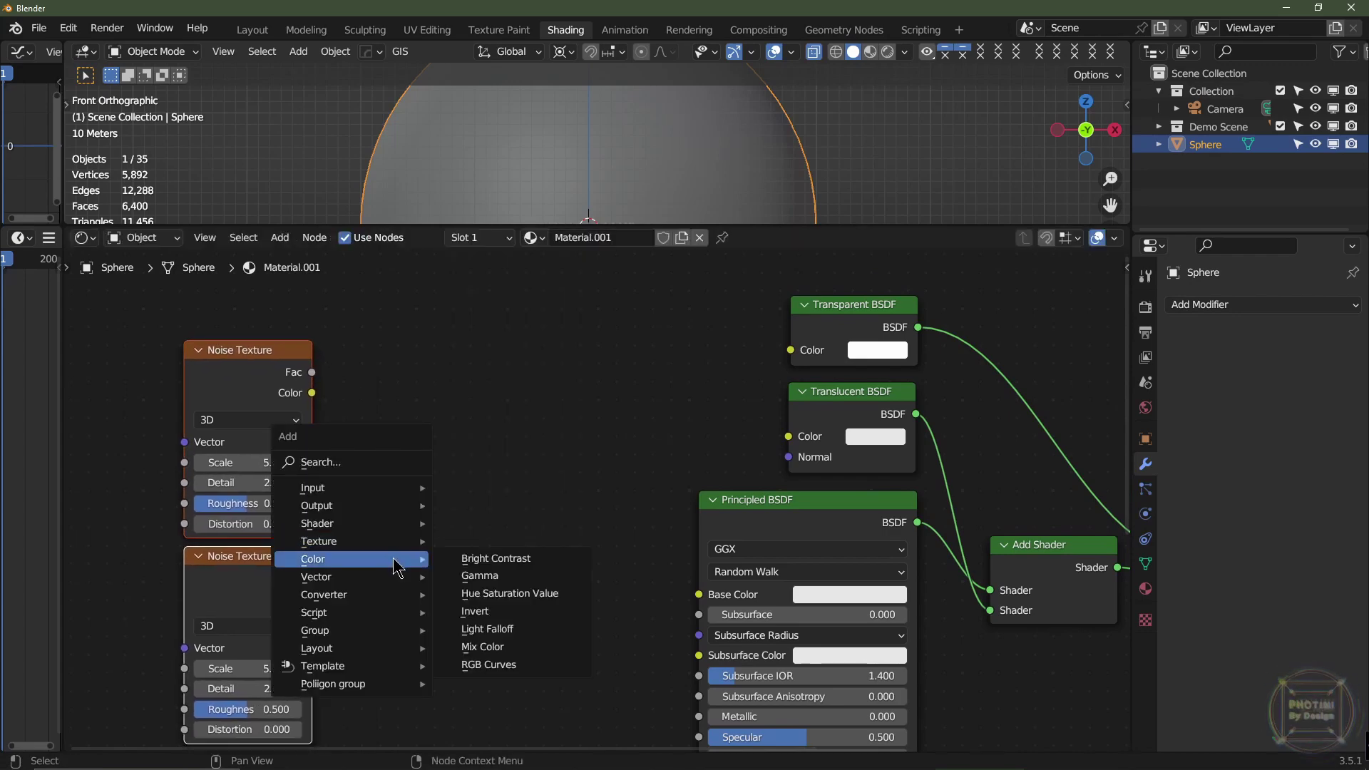
click(551, 660)
click(497, 524)
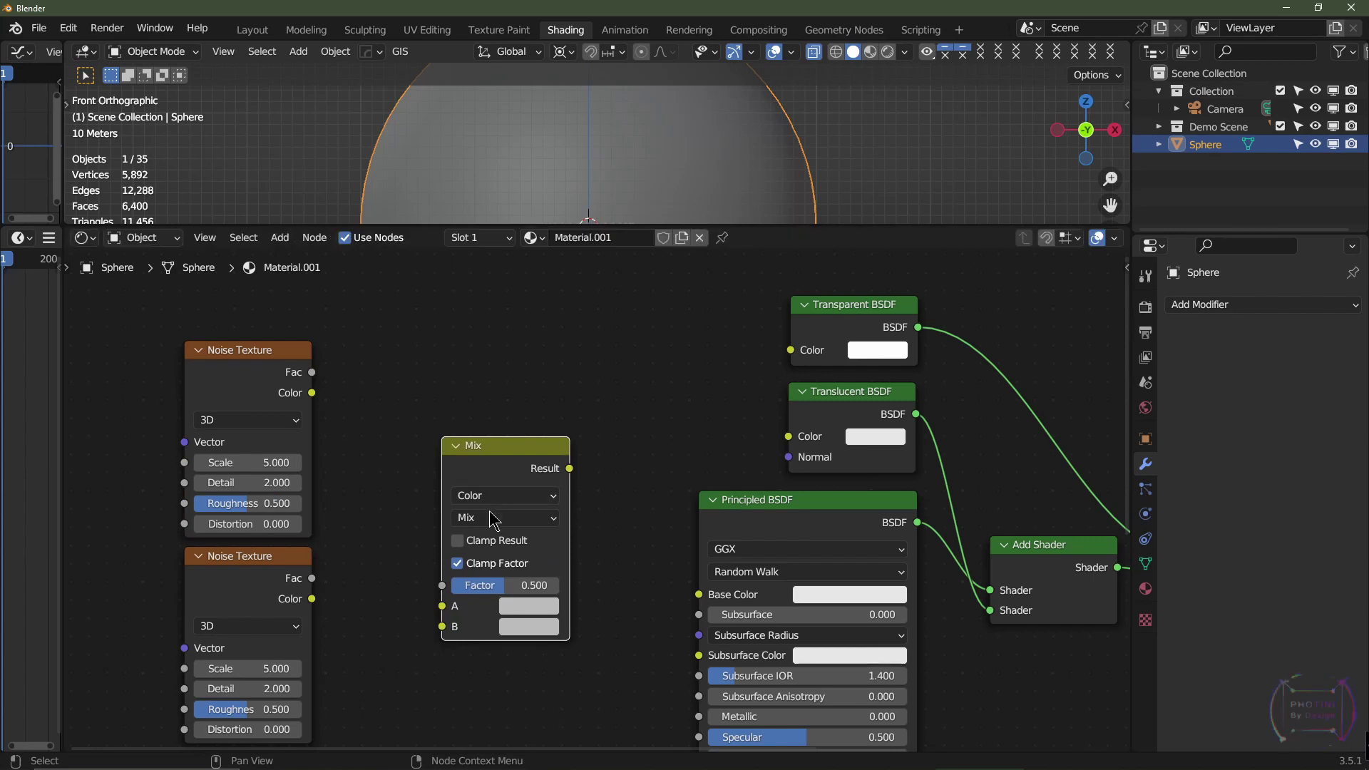
click(497, 525)
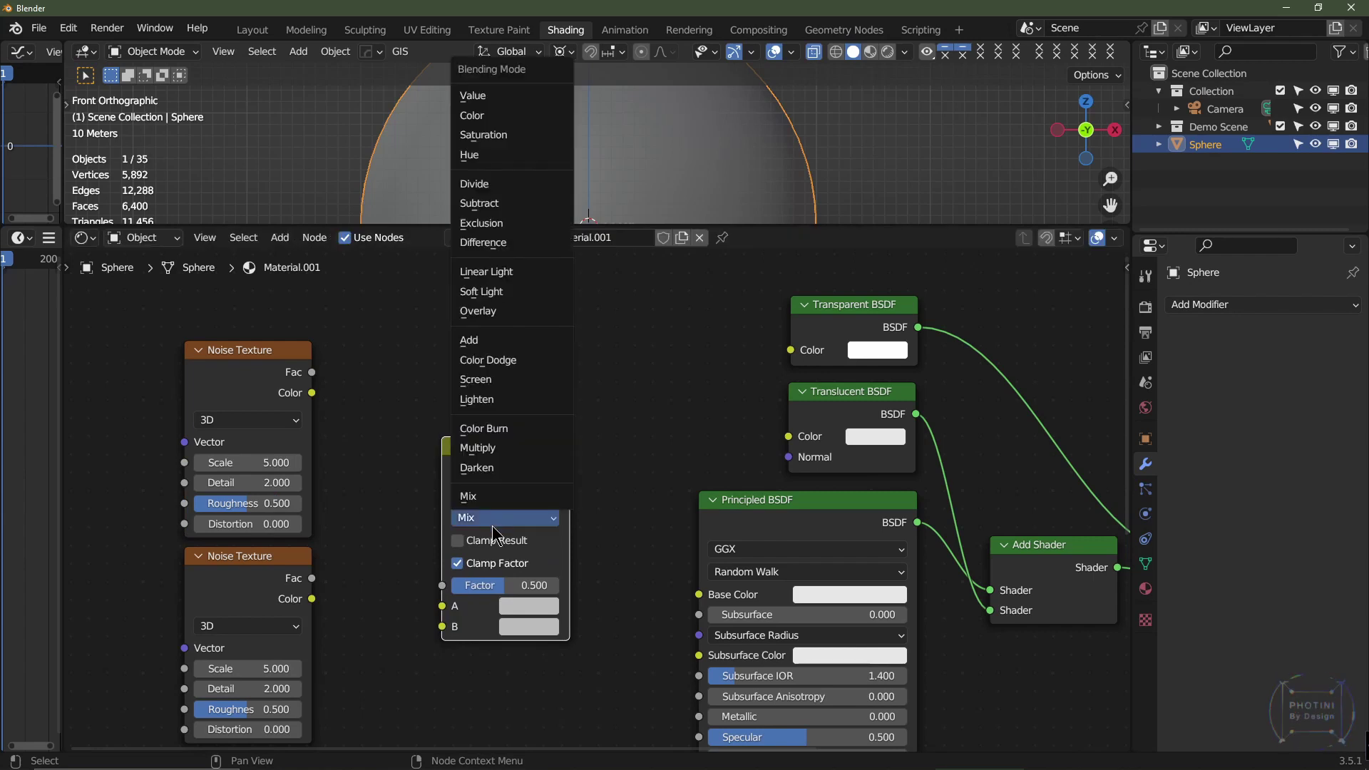
click(506, 280)
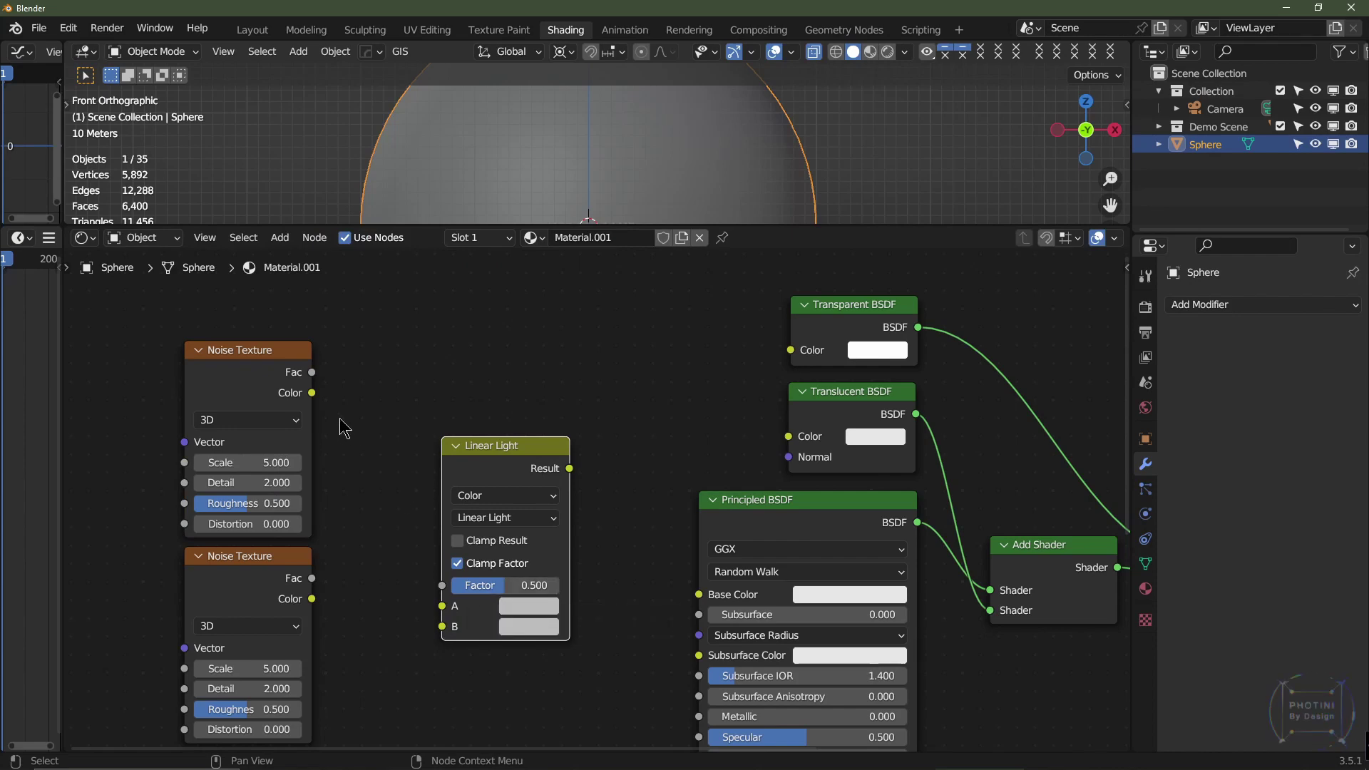
drag(313, 372, 443, 607)
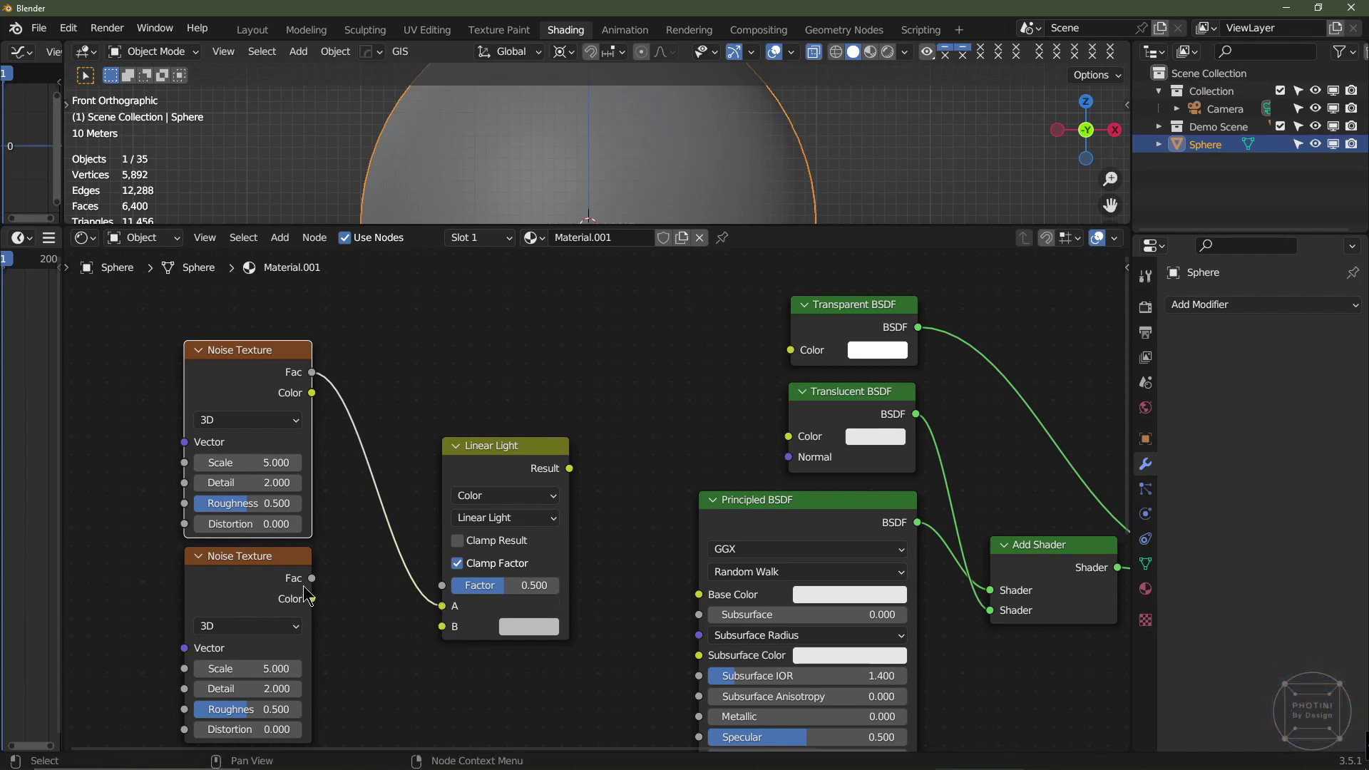
drag(312, 578, 467, 631)
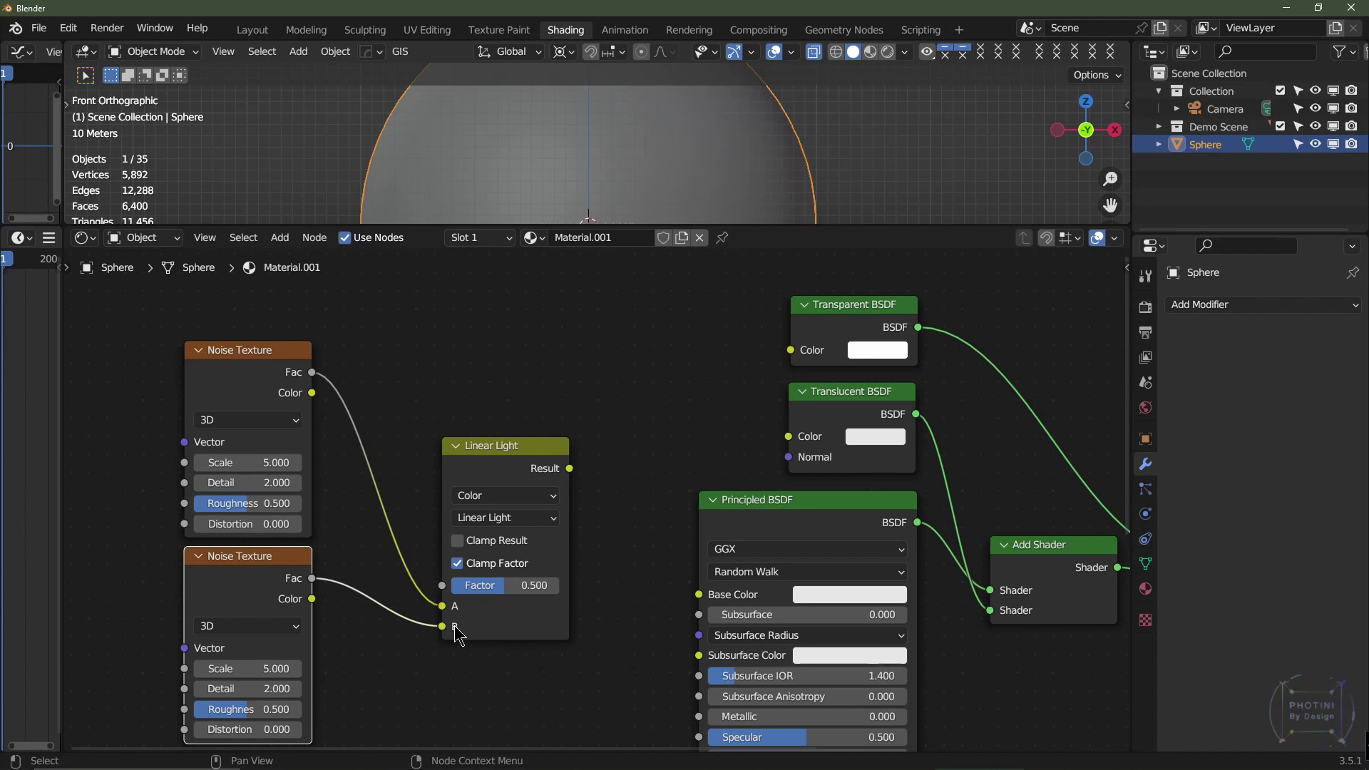
Set the upper Noise Texture's Detail to 8, Roughness to 0.6 and Distortion to 0.05.
click(248, 483)
key(Return)
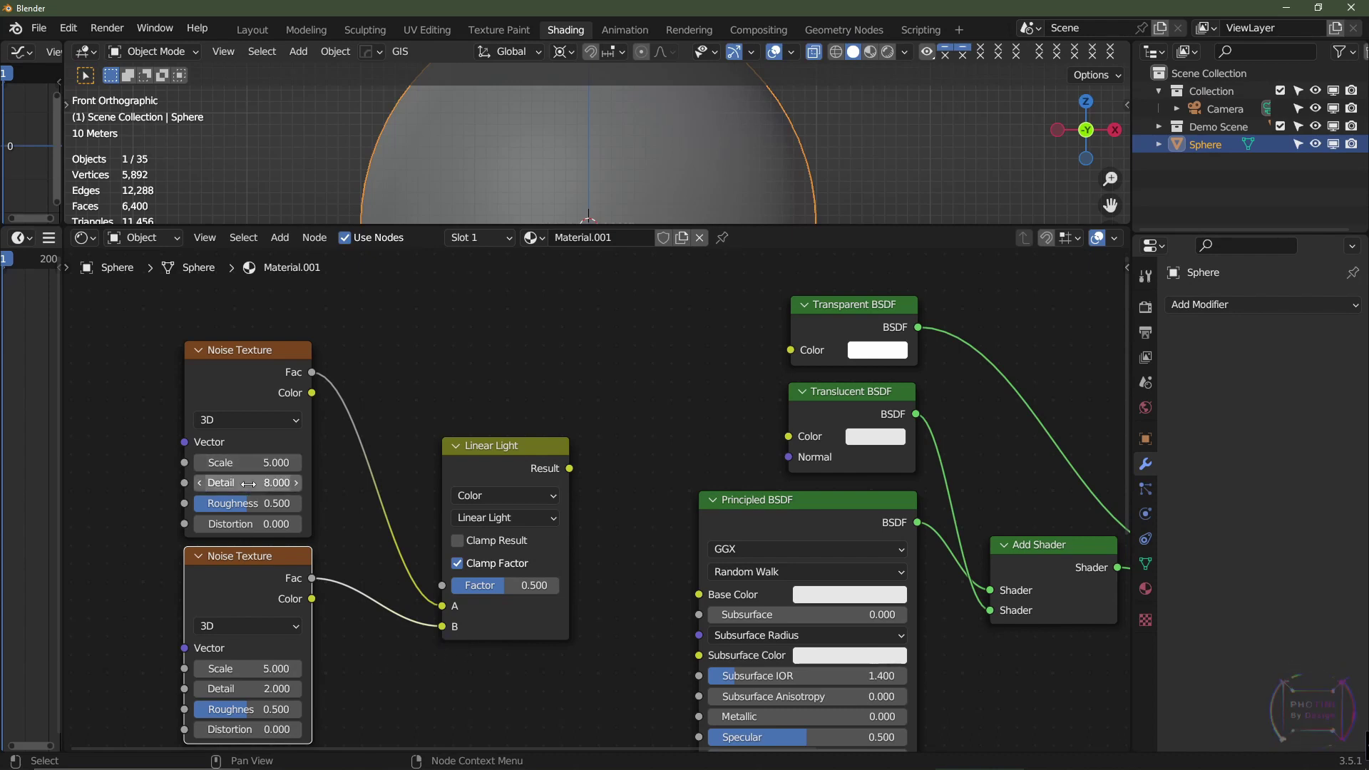
click(254, 503)
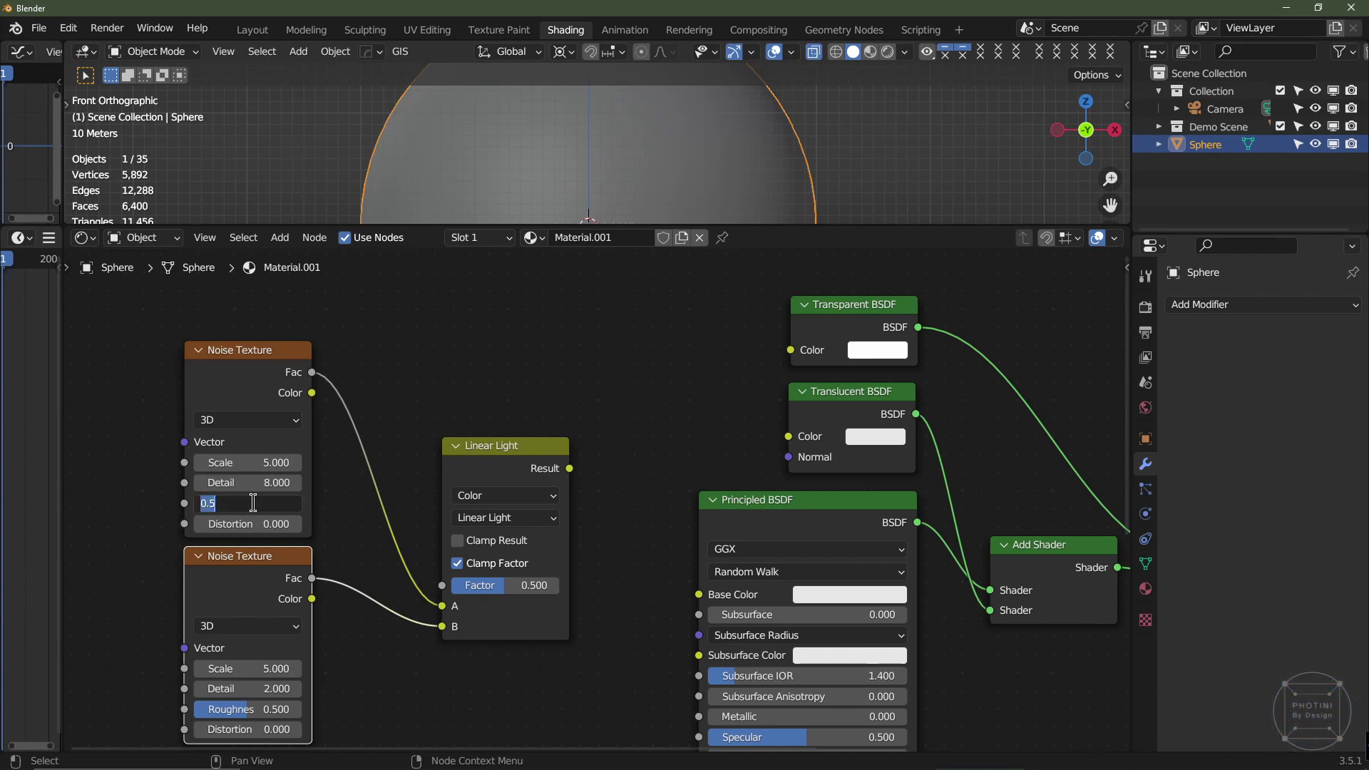
text(.6)
key(Return)
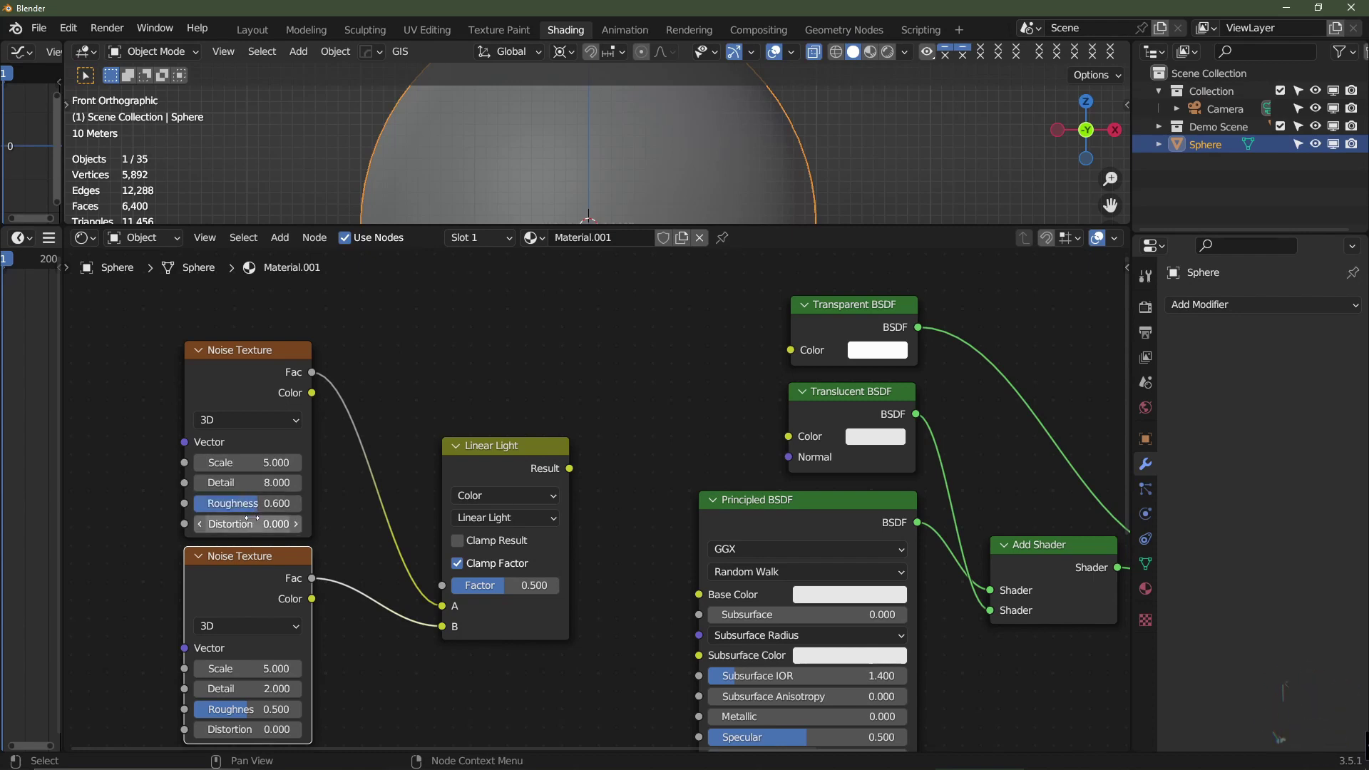
double_click(251, 522)
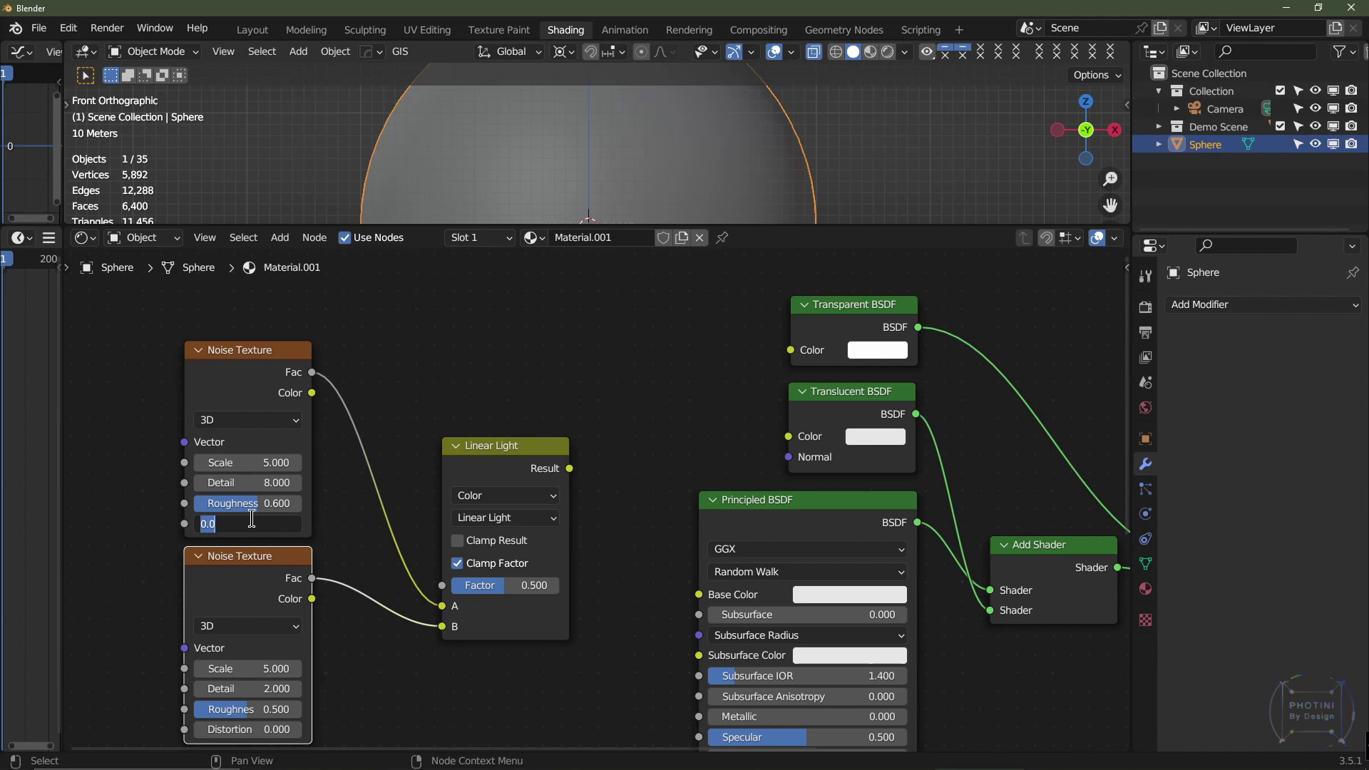
text(.05)
key(Return)
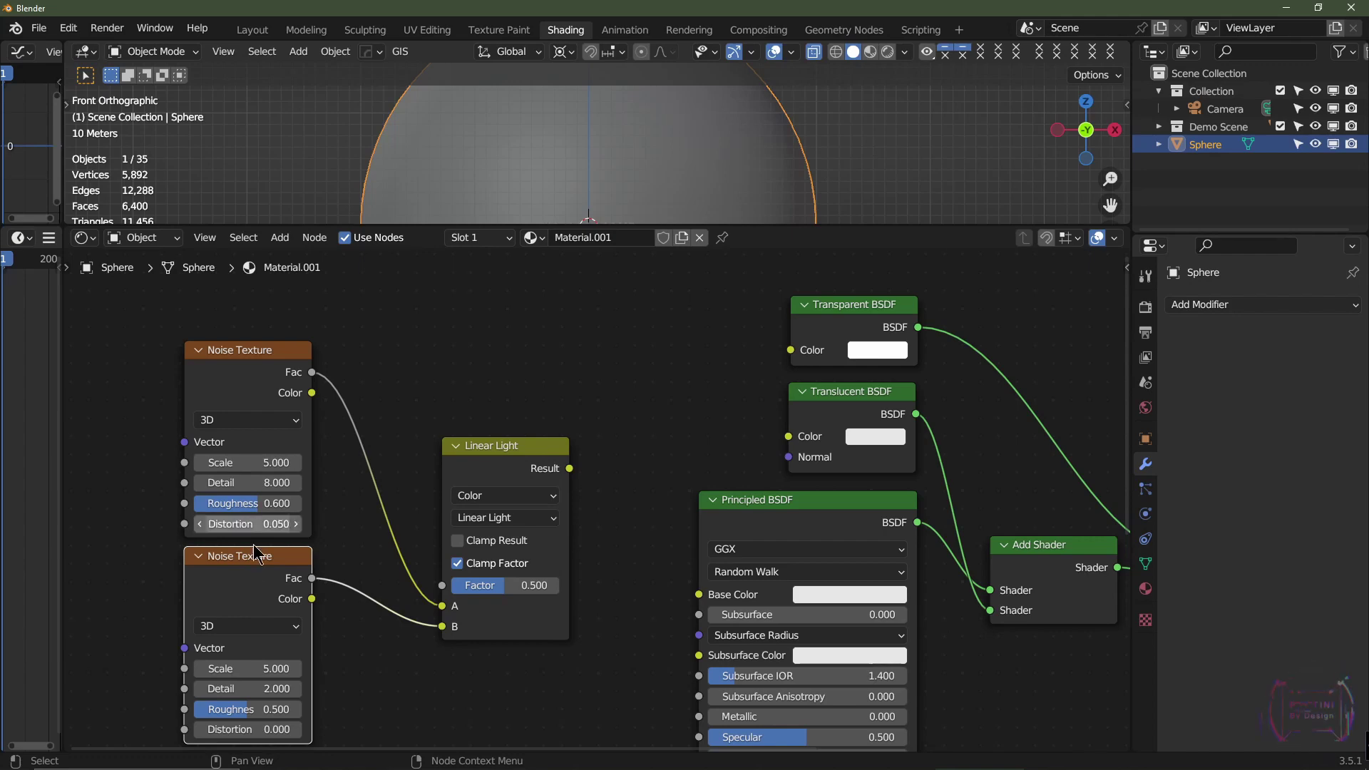
Set the lower Noise Texture's Detail to 8, Roughness to 0.6 and Distortion to 0.05.
double_click(262, 688)
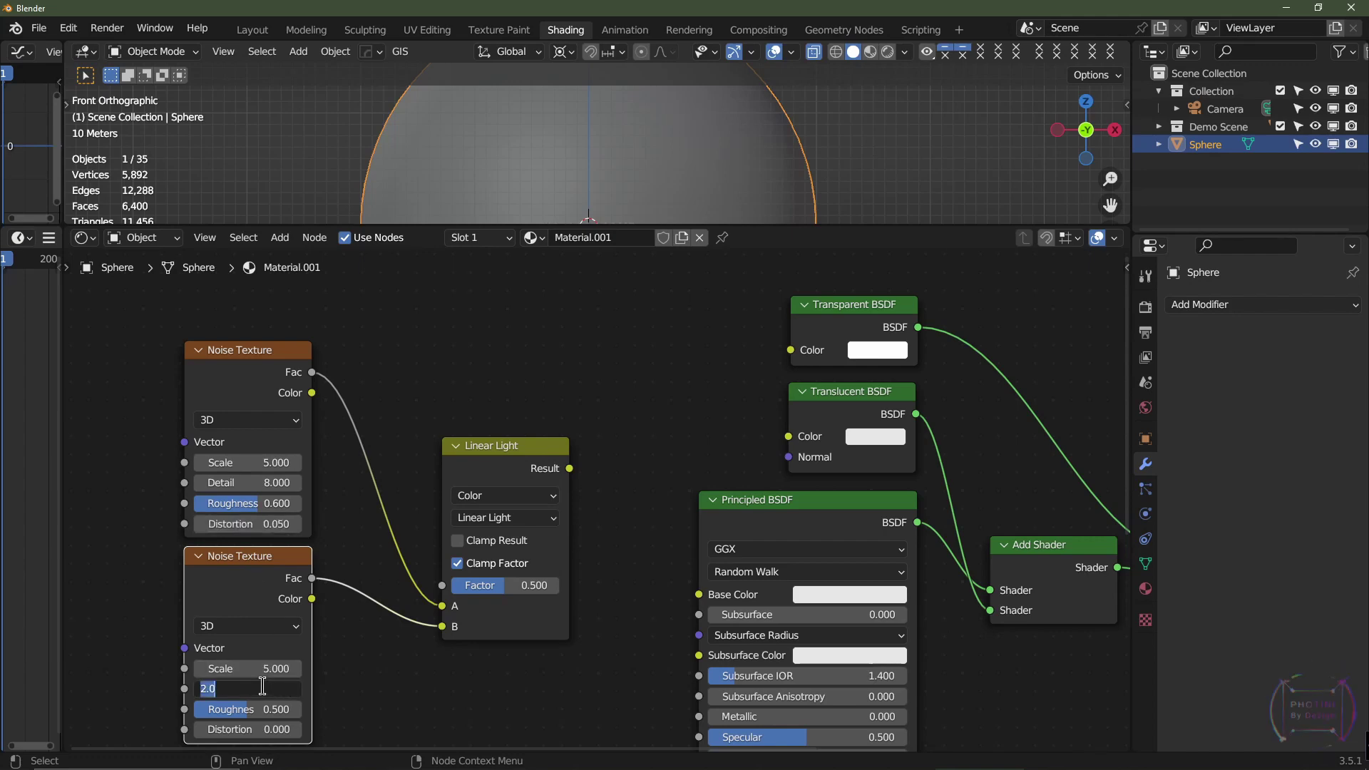
text(8)
key(Tab)
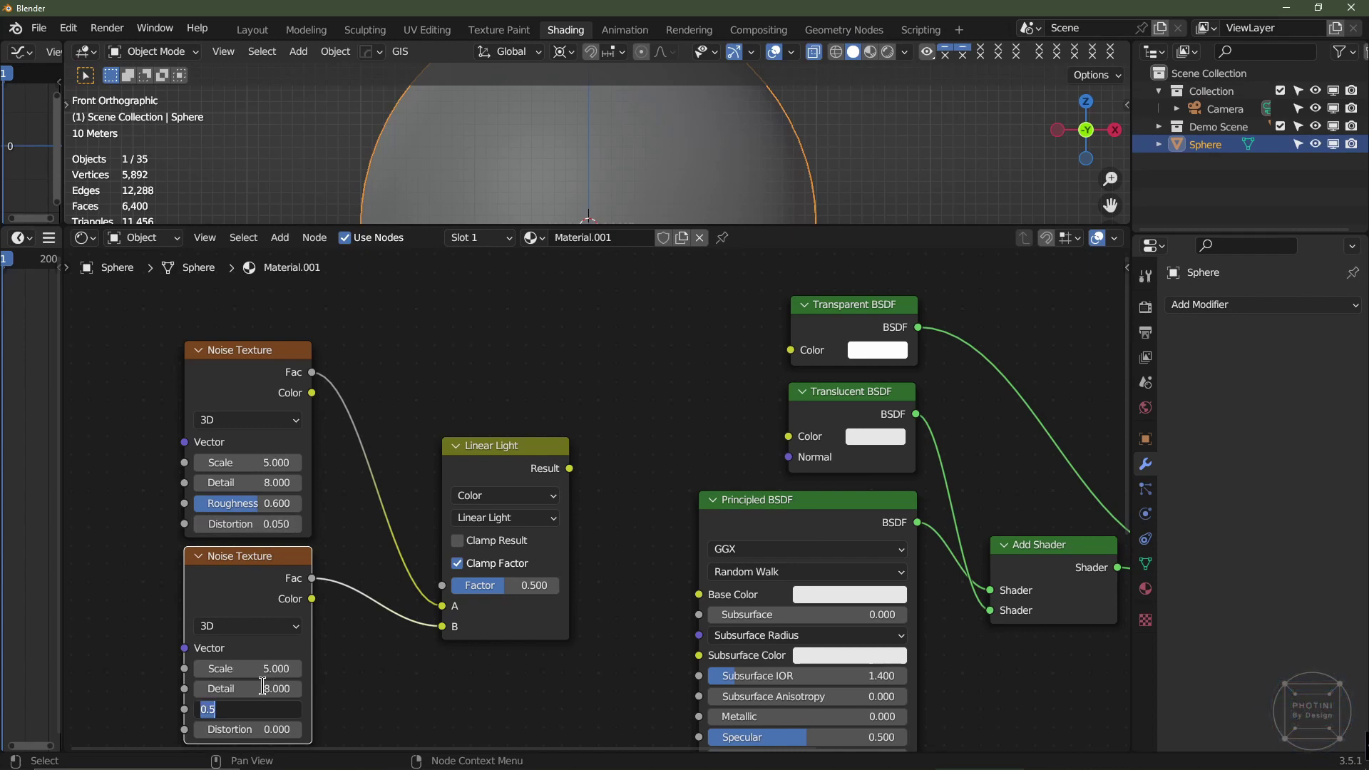
key(Tab)
key(BackSpace)
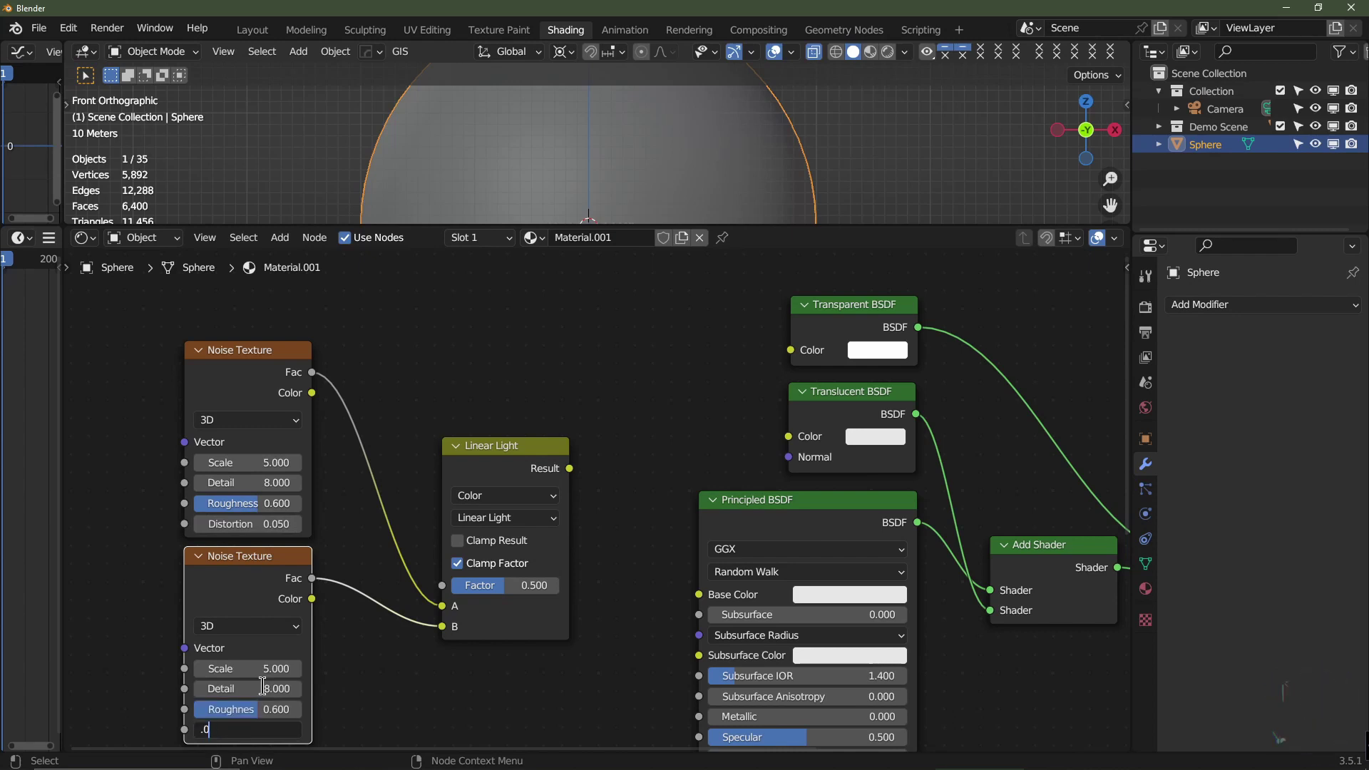
text(.05)
key(Return)
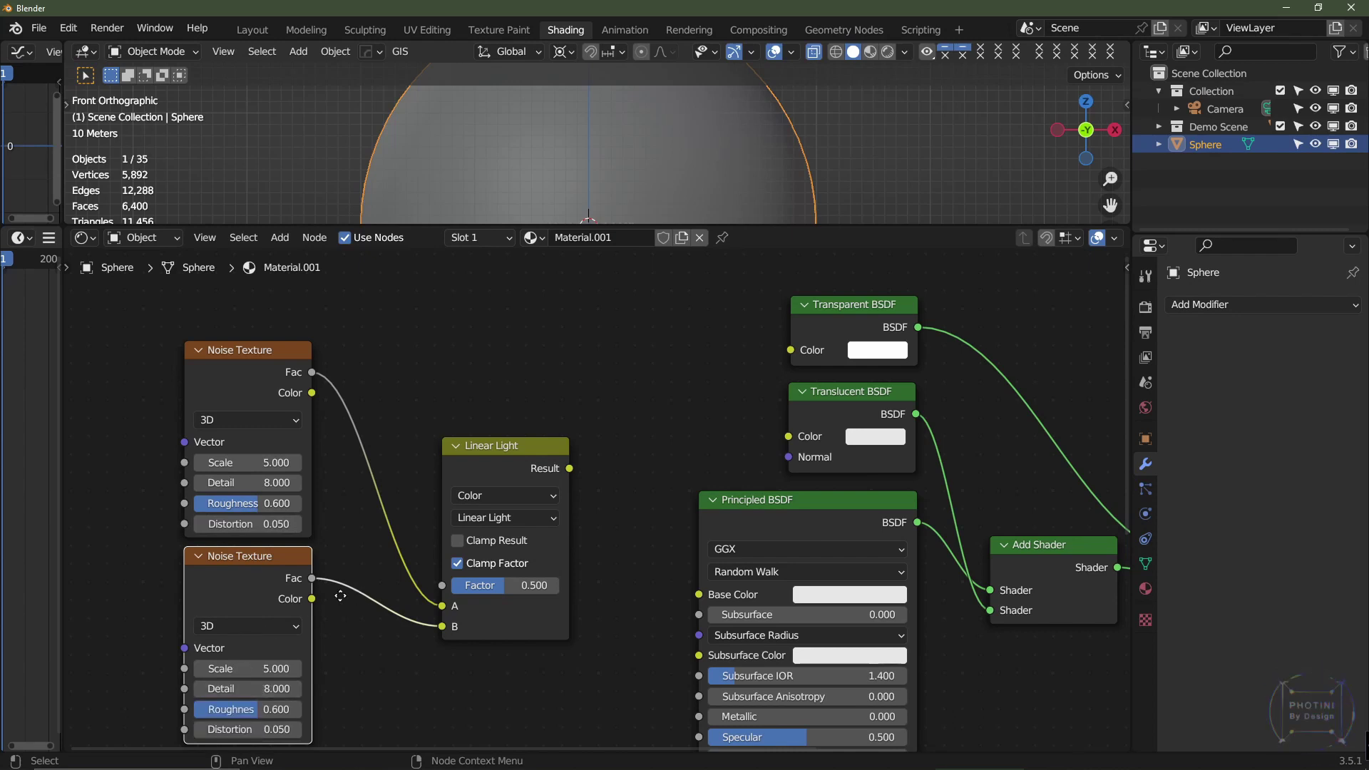
Add a Value node before the Noise Textures and connect it to the Scale input of both.
middle_drag(340, 596, 400, 498)
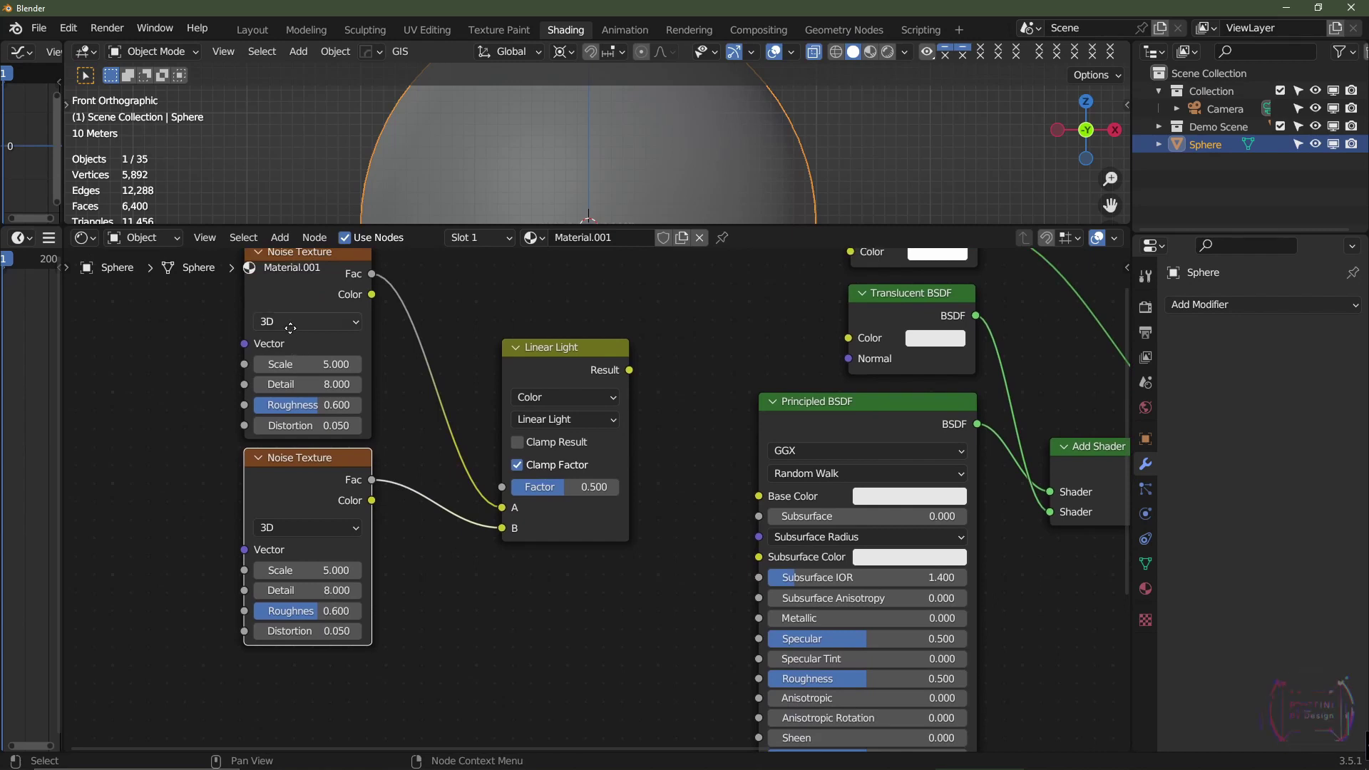
middle_drag(290, 328, 286, 385)
middle_drag(193, 437, 314, 426)
key(shift+a)
mouse_move(174, 388)
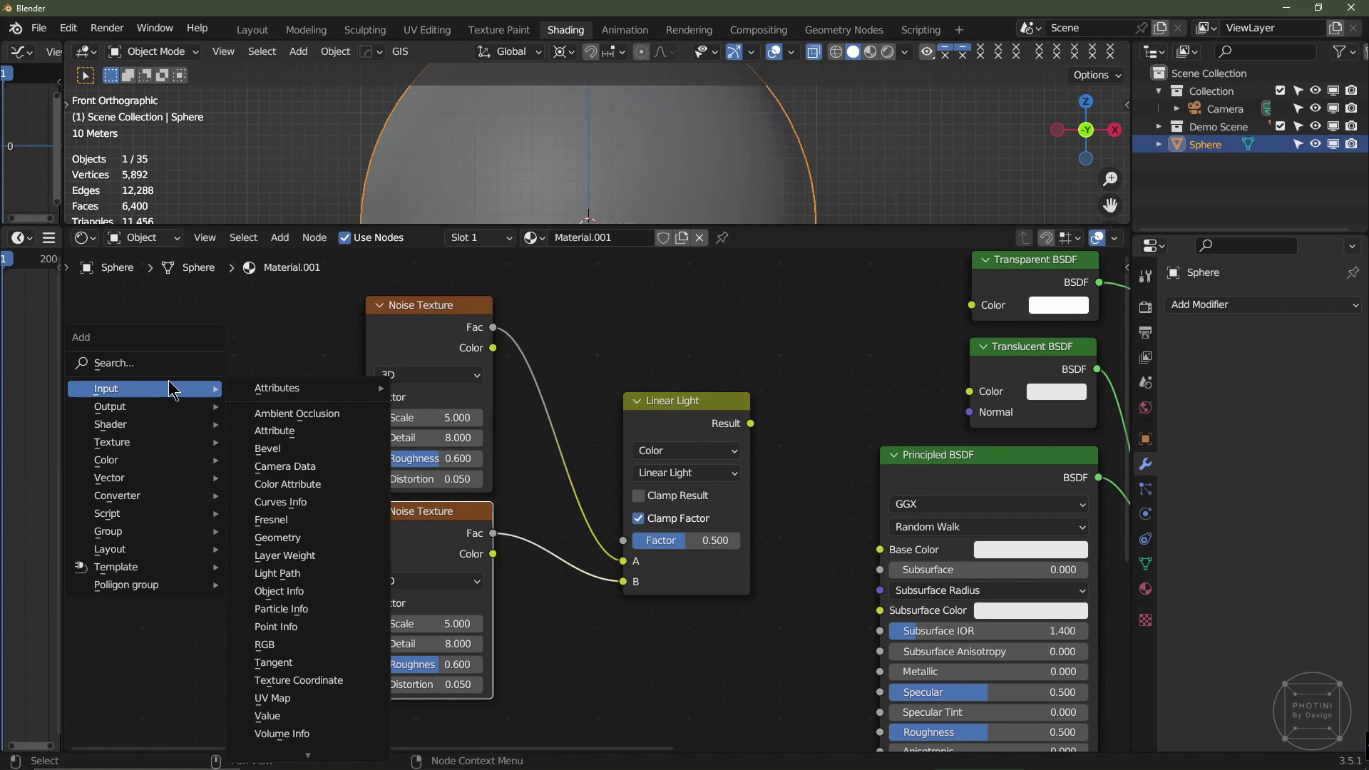
click(285, 717)
click(117, 483)
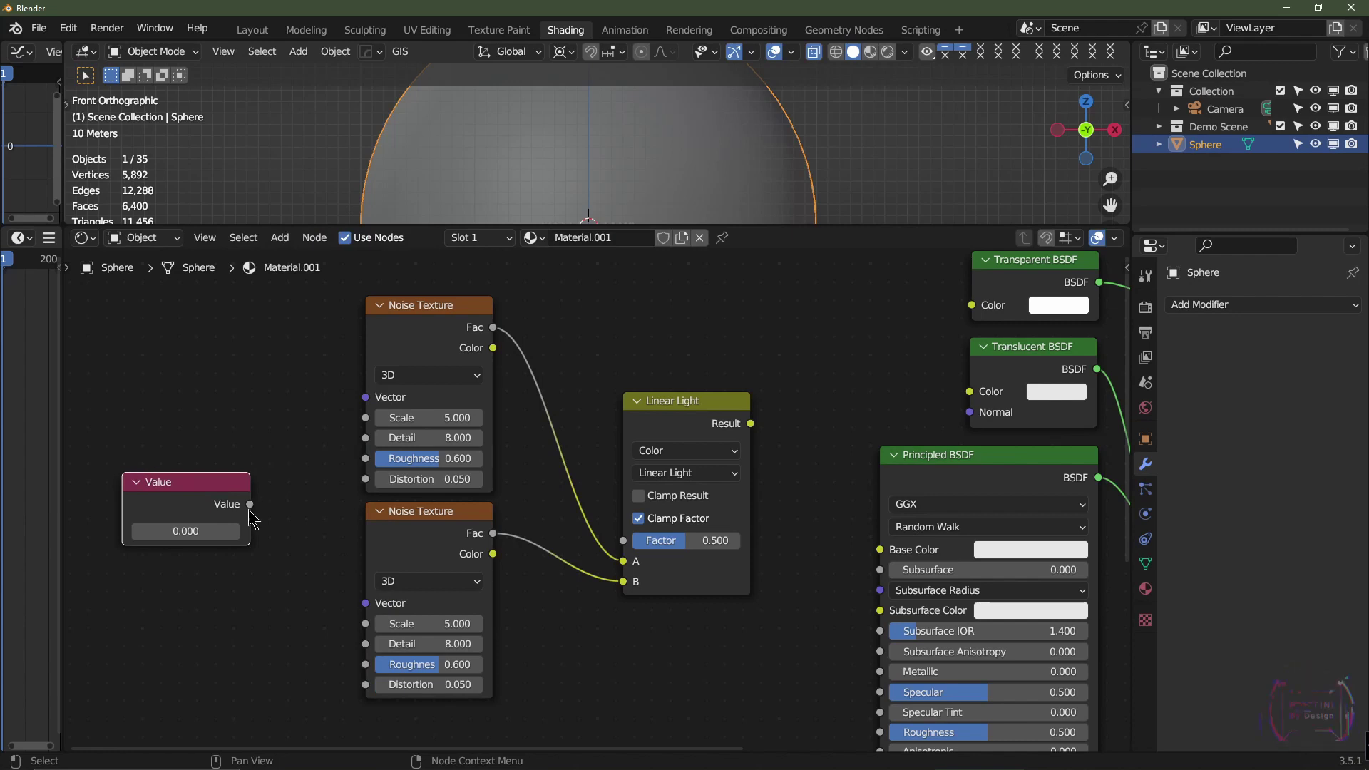
drag(249, 505, 366, 418)
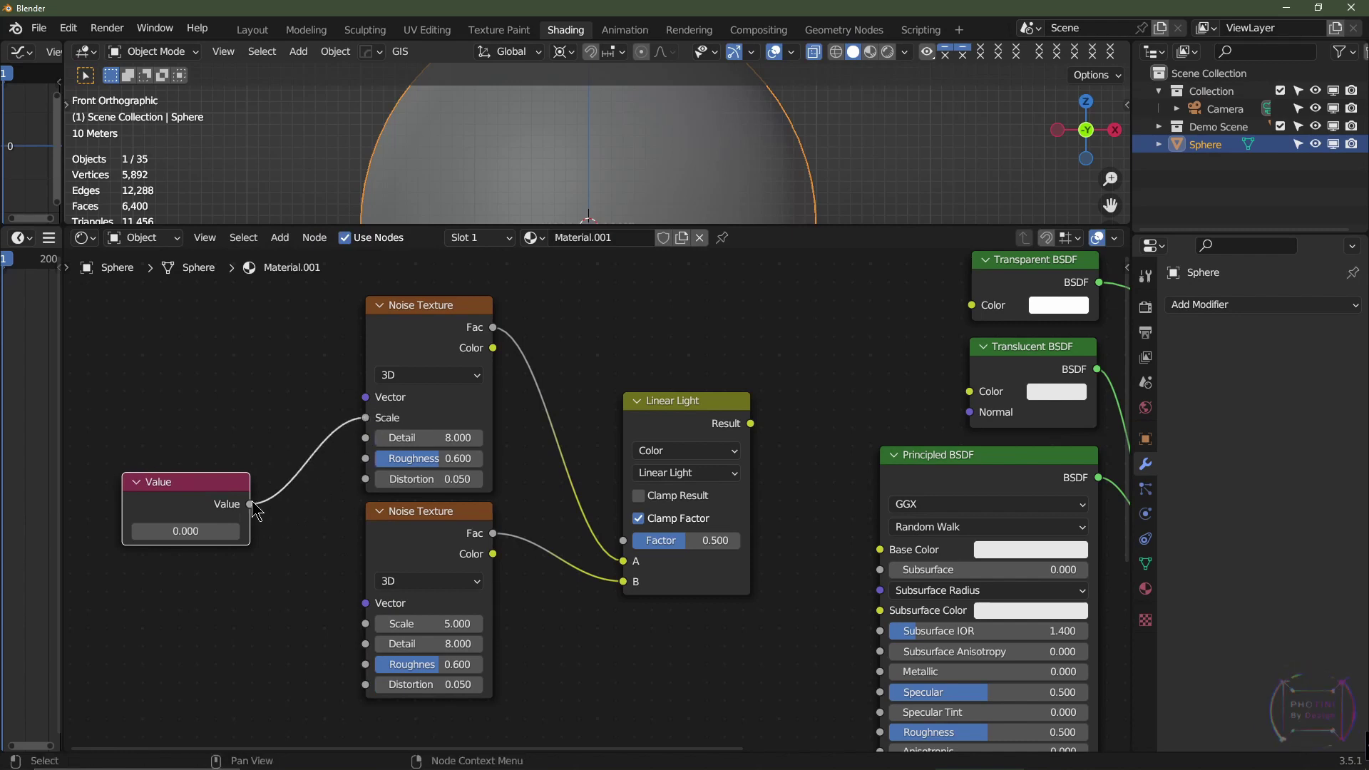
drag(250, 505, 359, 622)
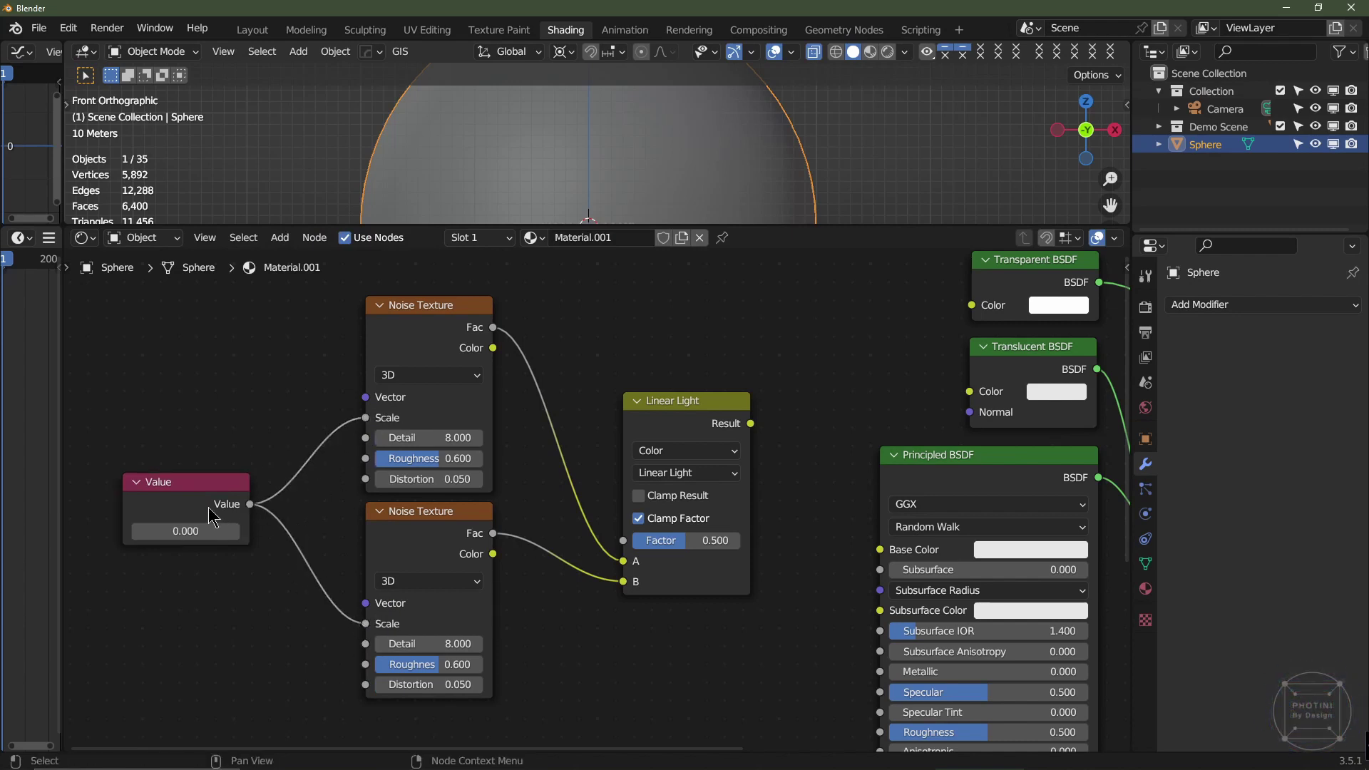
Set the Value node that drives both noise scales to 1.8.
middle_drag(208, 548, 266, 567)
click(242, 550)
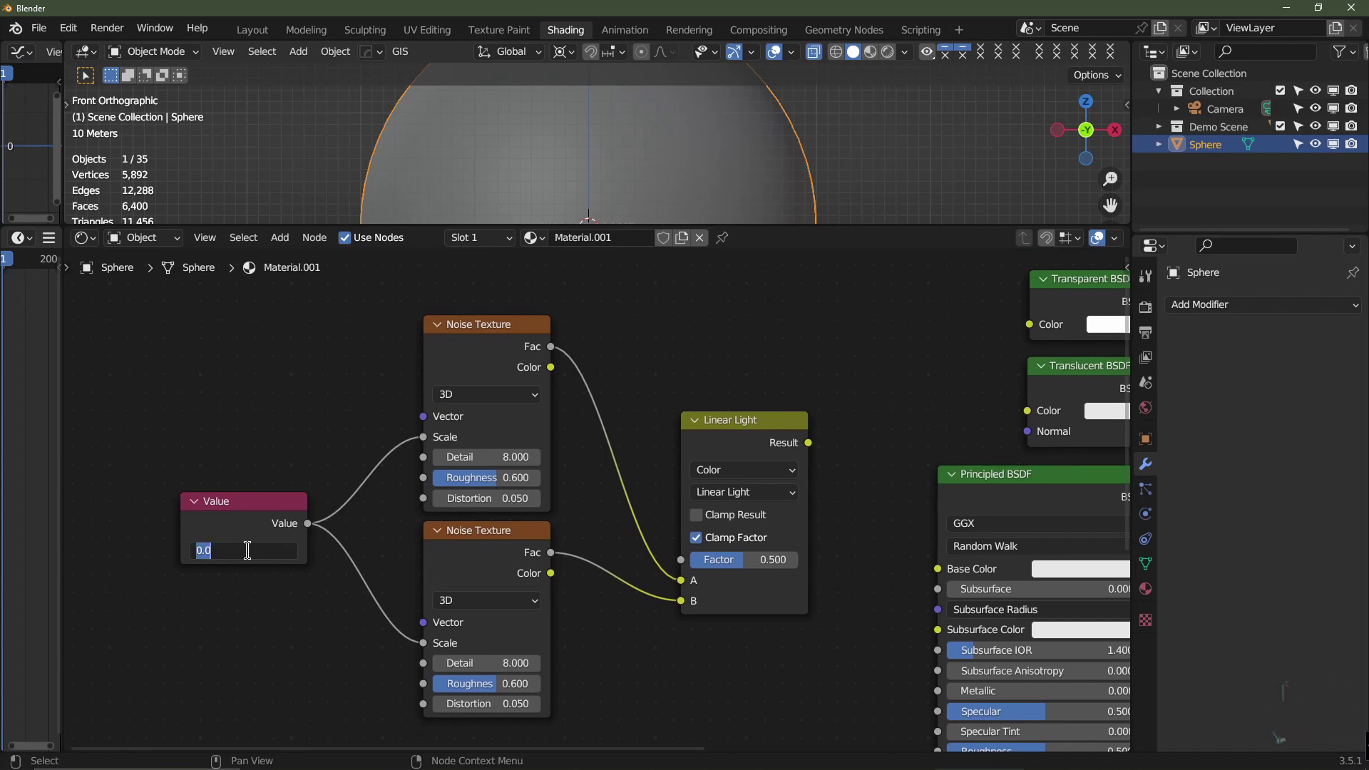
key(Return)
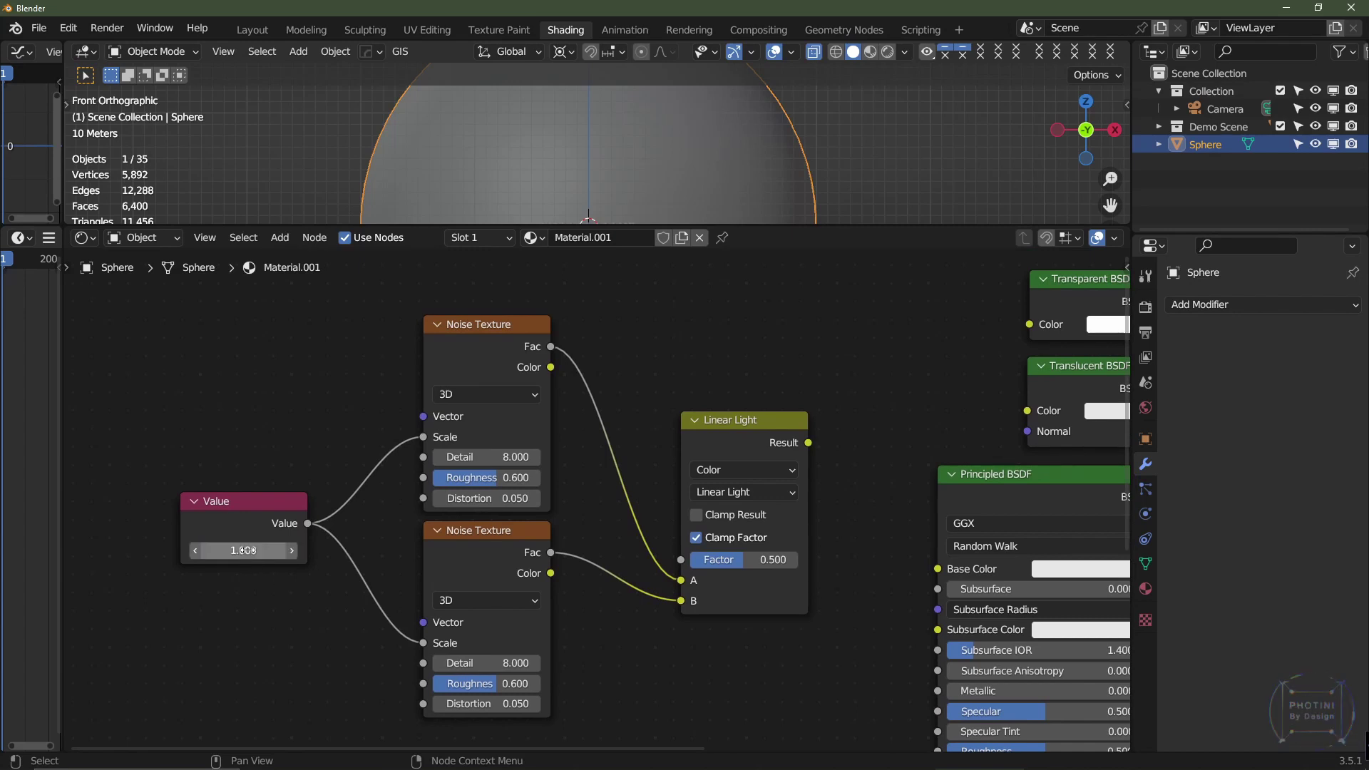
Add a Mapping node before the upper Noise Texture and connect its Vector output to that texture's Vector input.
middle_drag(284, 596, 490, 579)
scroll(197, 503, down, 1)
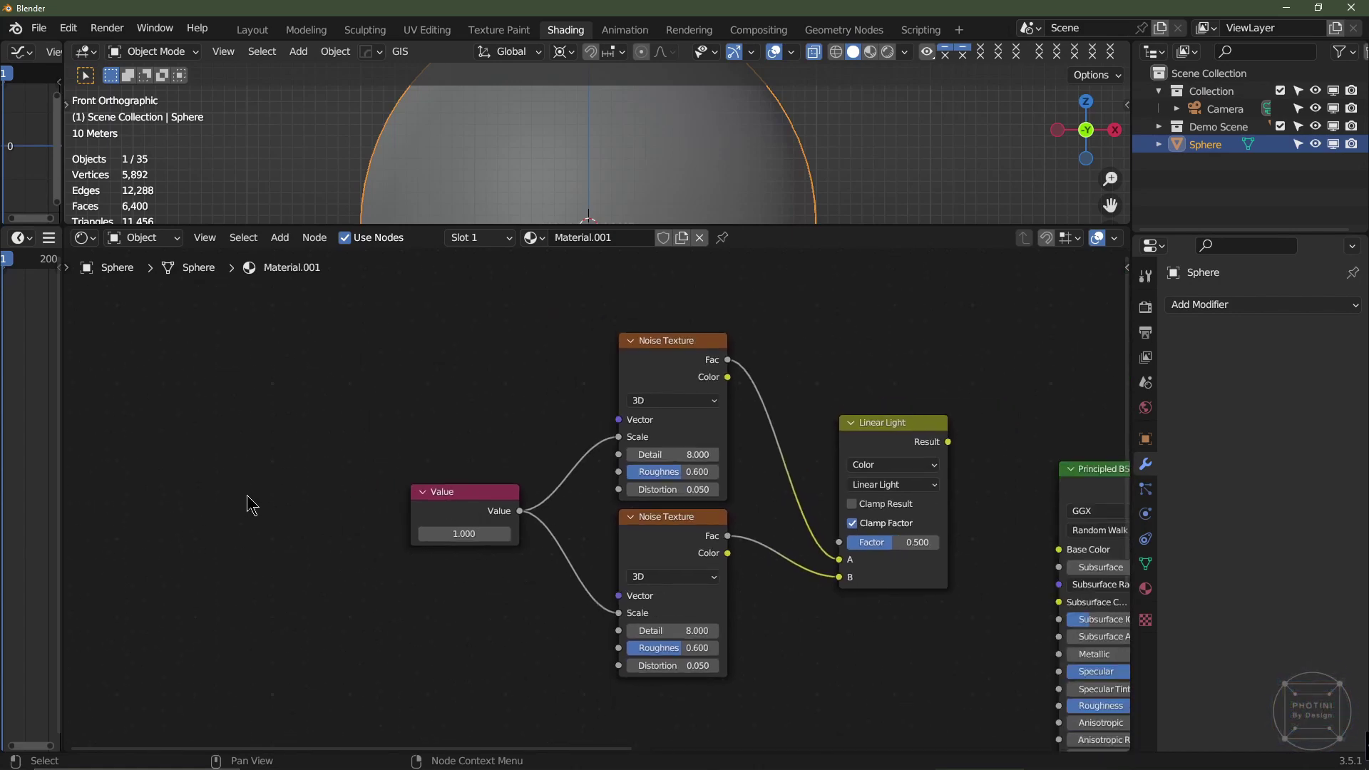
key(shift+a)
mouse_move(242, 490)
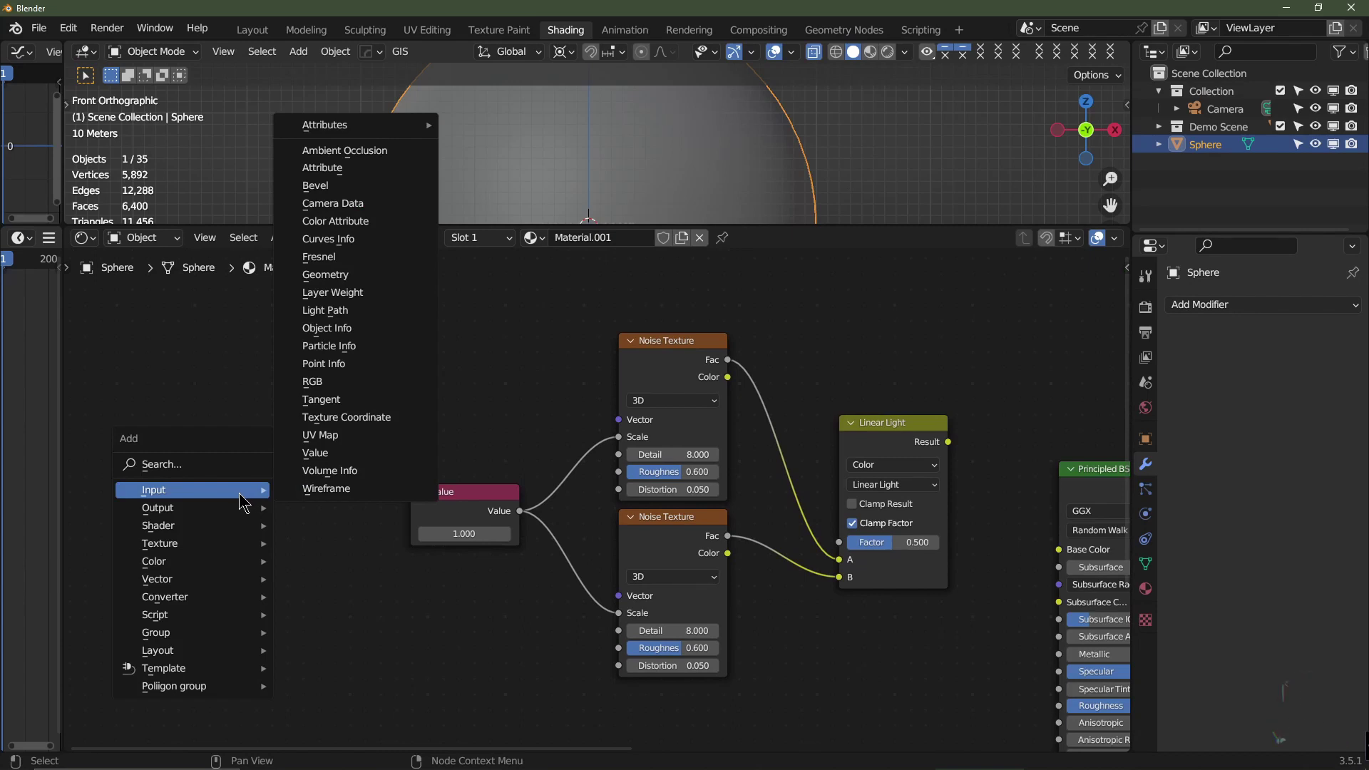
mouse_move(233, 582)
click(345, 612)
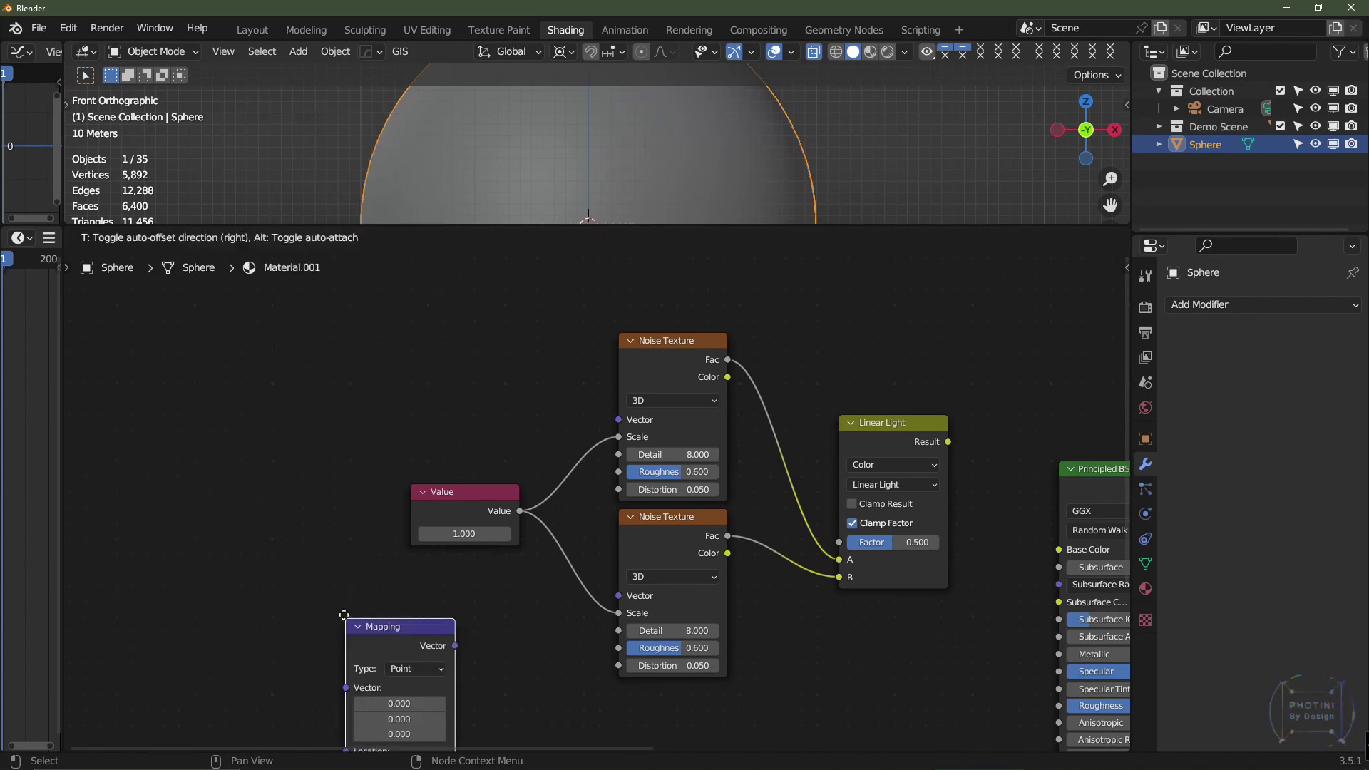
click(218, 296)
middle_drag(295, 454, 354, 491)
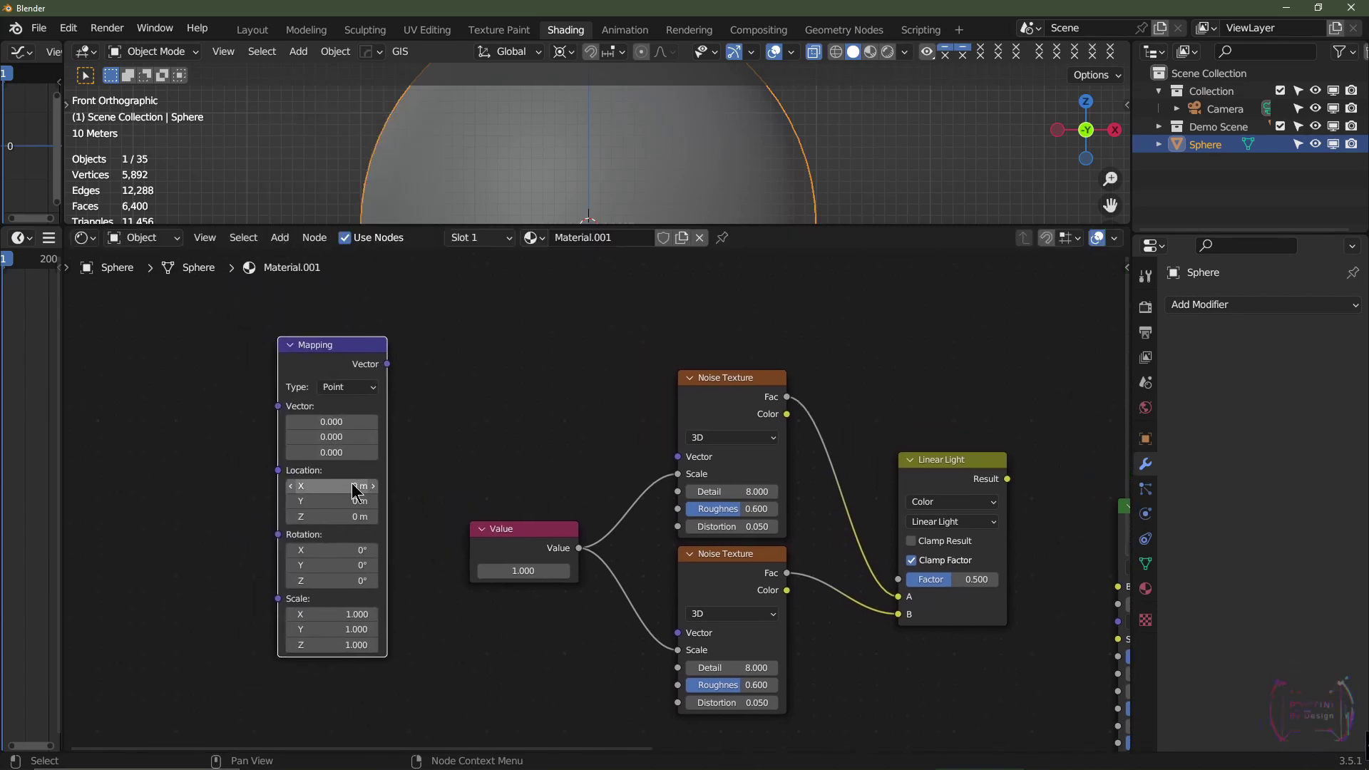
drag(387, 364, 677, 457)
Duplicate the Mapping node below the original and connect the copy's Vector output to the lower Noise Texture's Vector input.
drag(327, 349, 312, 280)
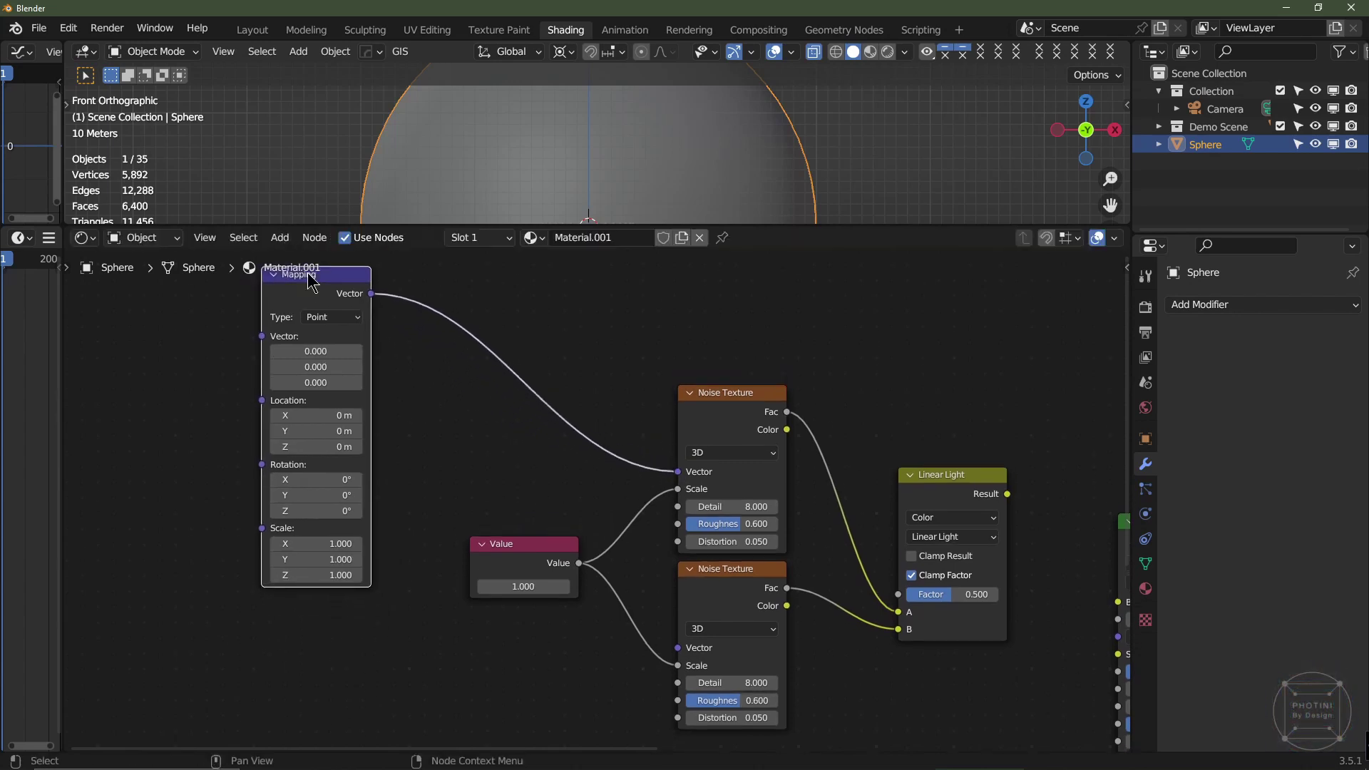
key(shift+d)
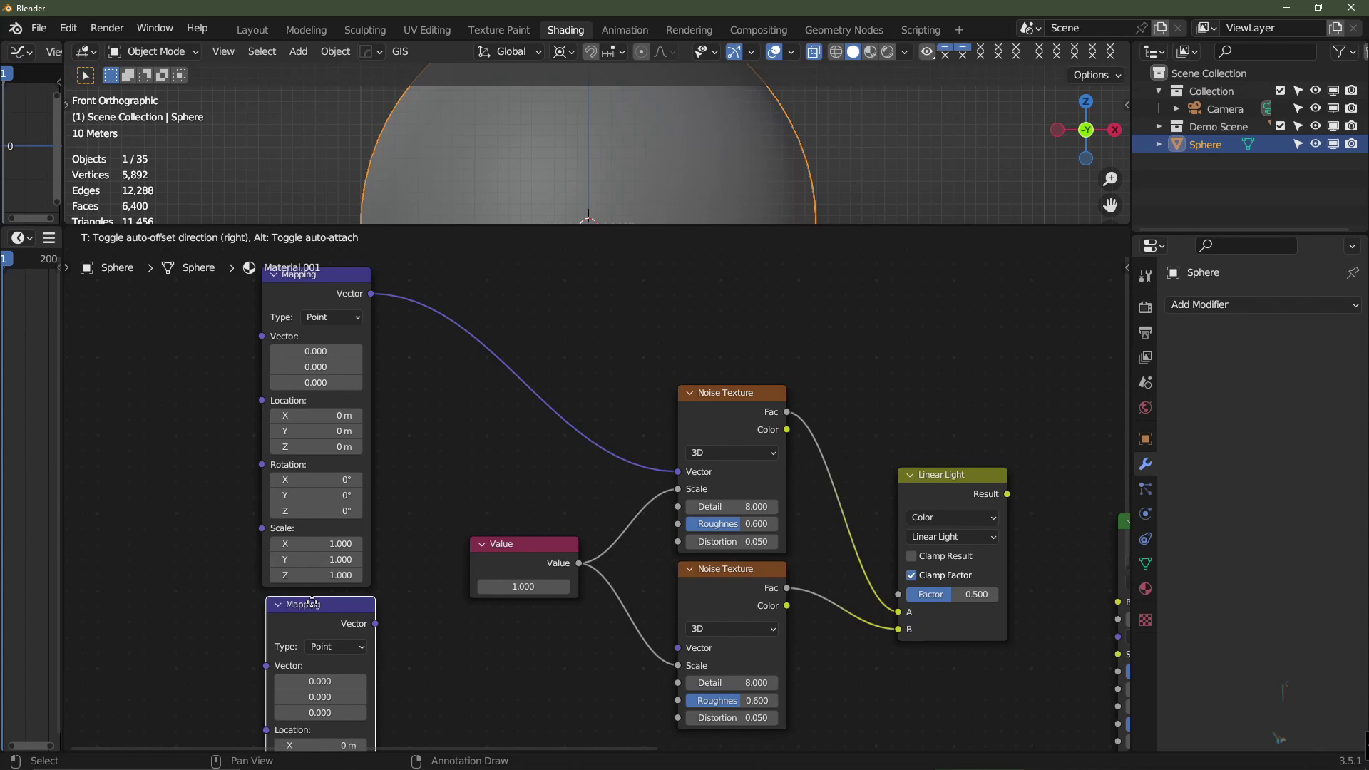
click(307, 603)
drag(372, 622, 678, 648)
Add a Texture Coordinate node and connect its Object output to the Vector input of both Mapping nodes.
scroll(388, 631, left, 5)
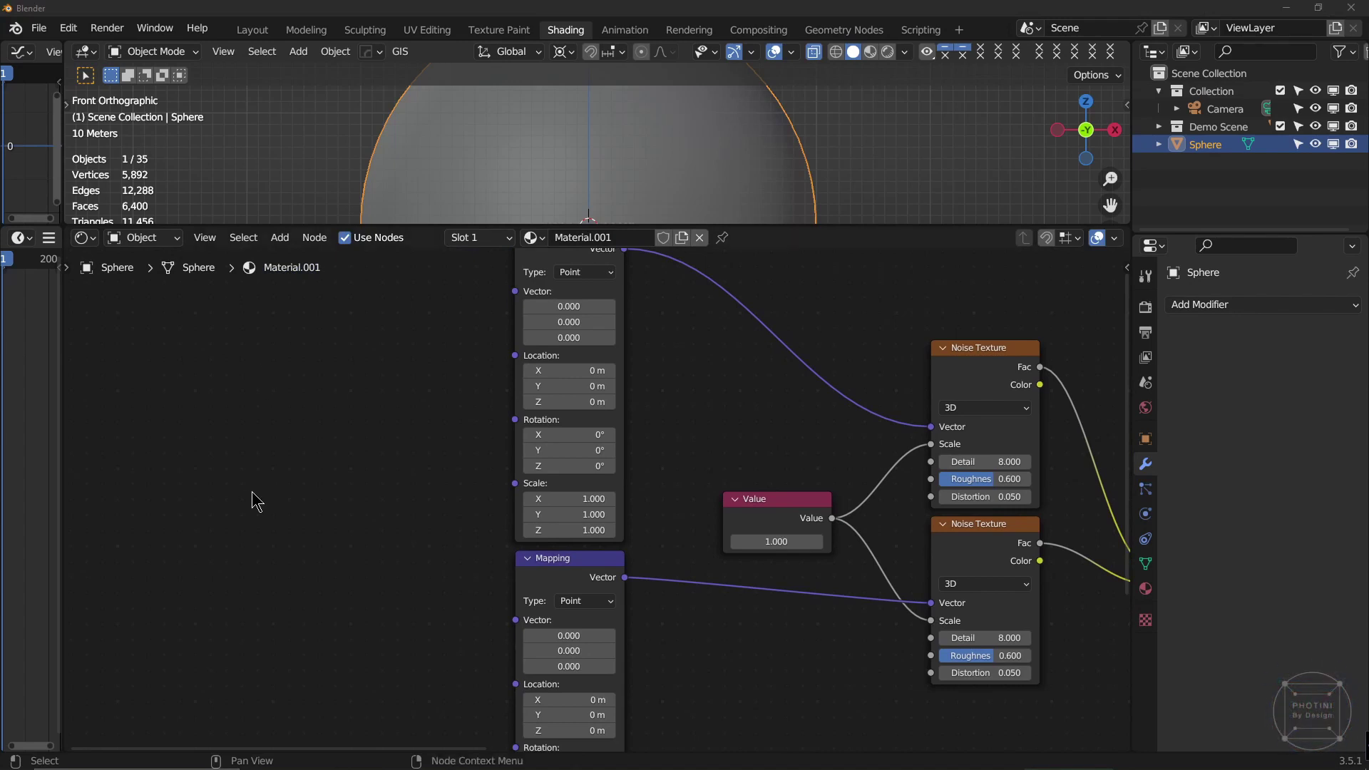
key(shift+a)
mouse_move(230, 414)
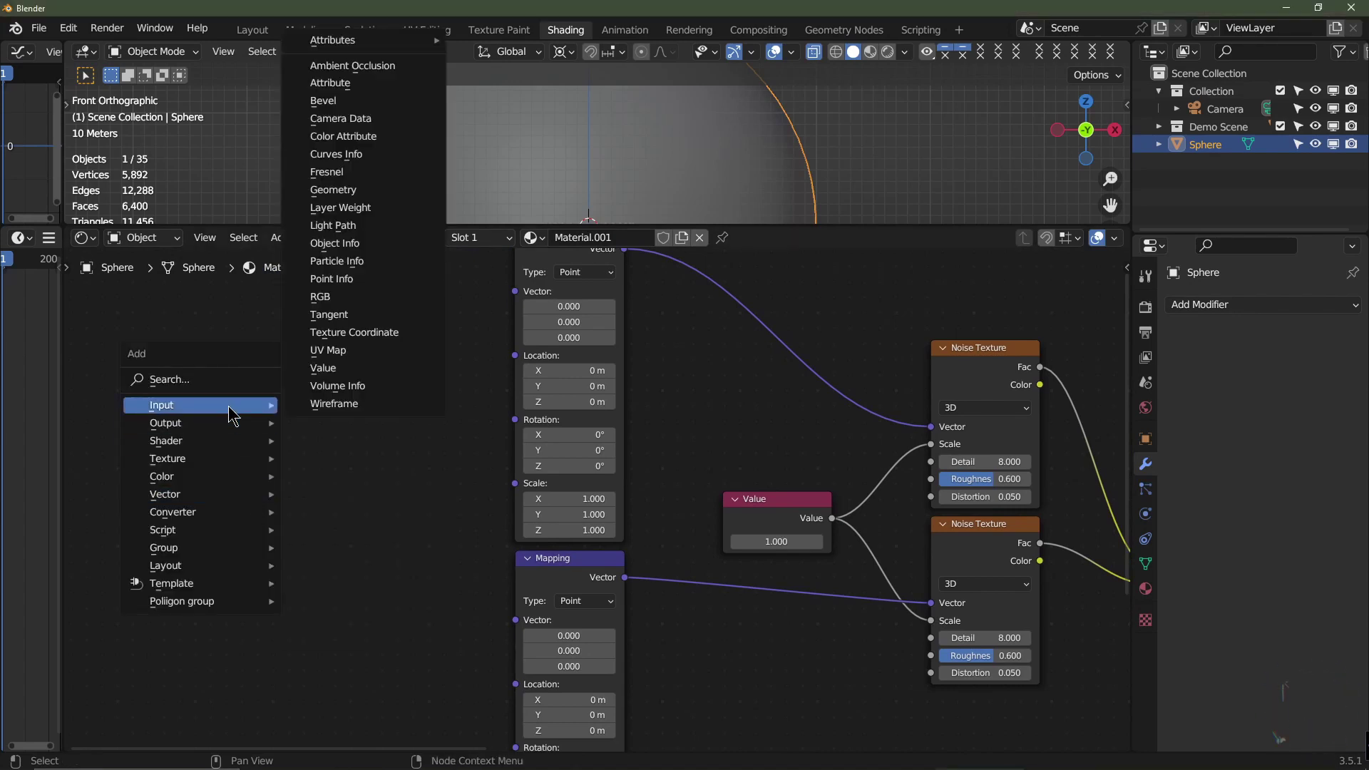
click(351, 333)
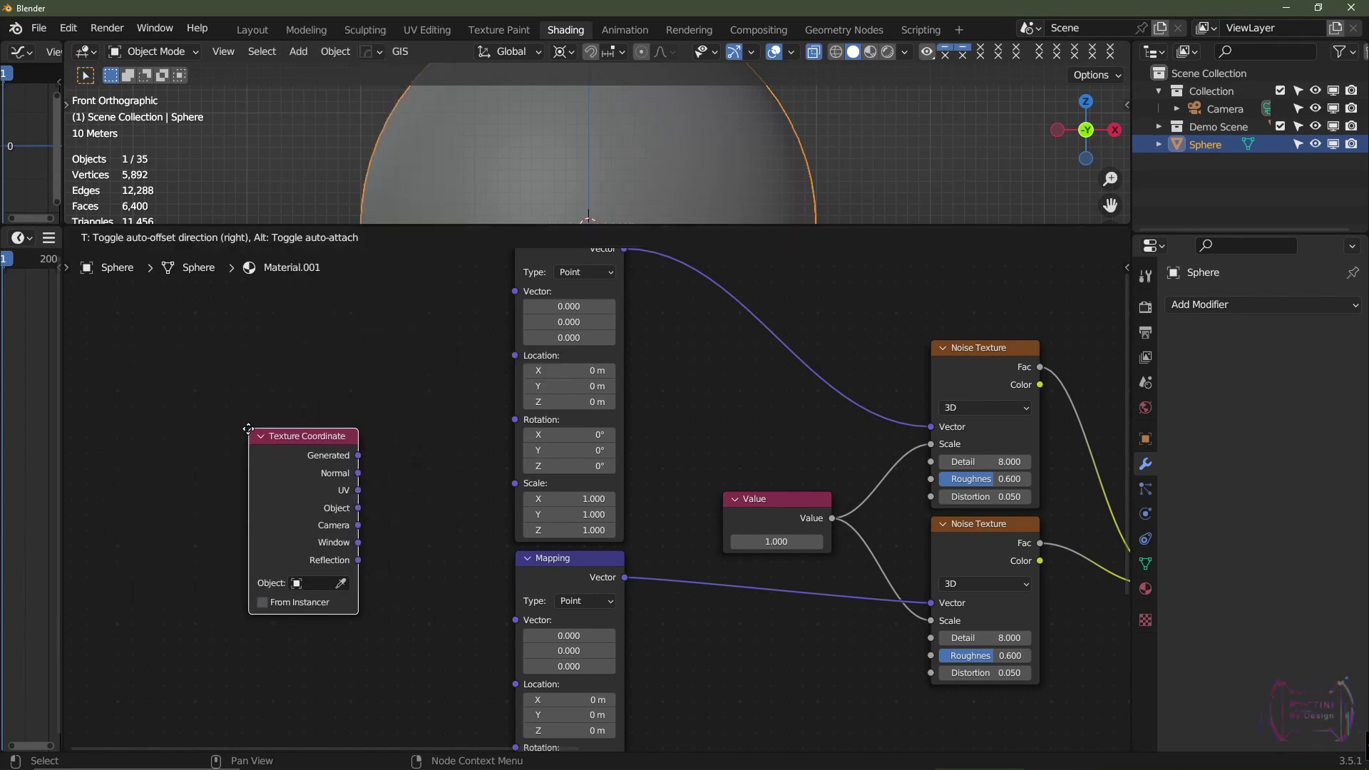
click(321, 492)
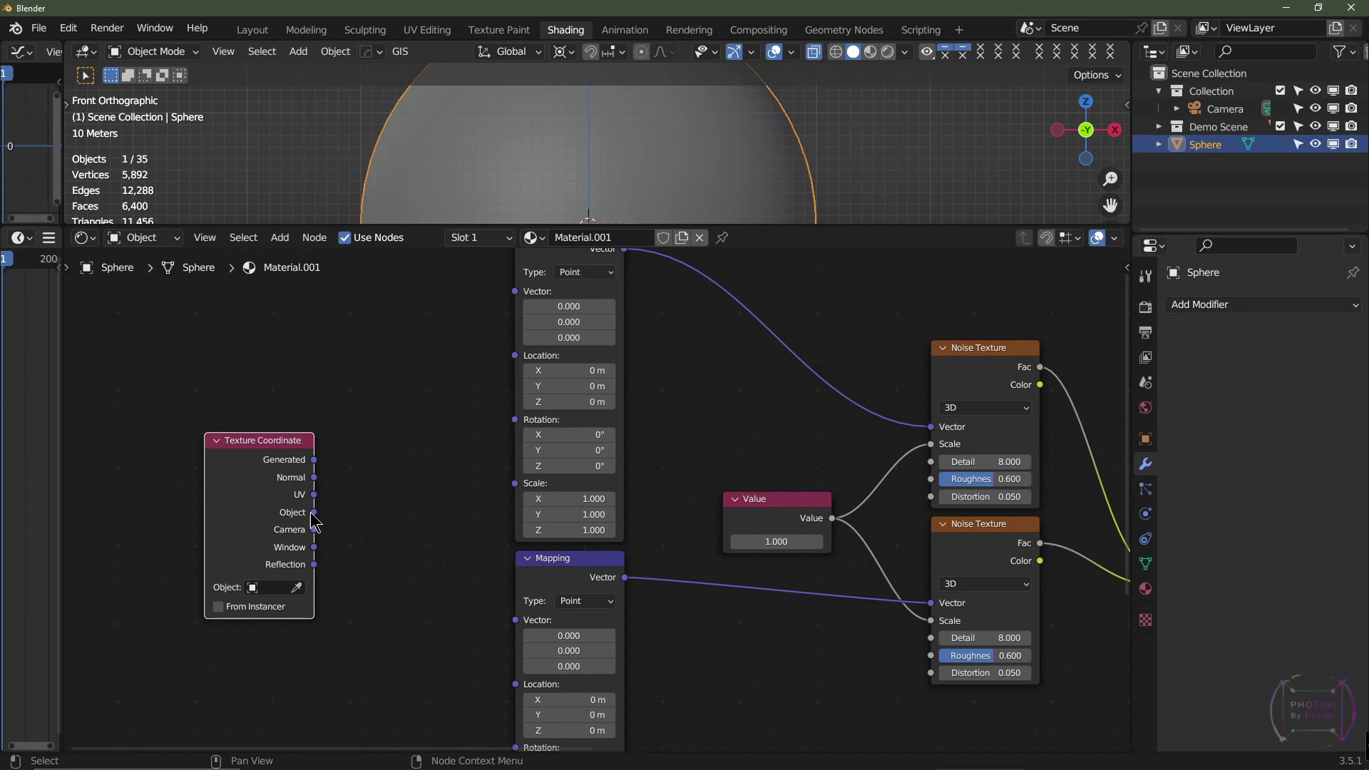
drag(314, 513, 515, 291)
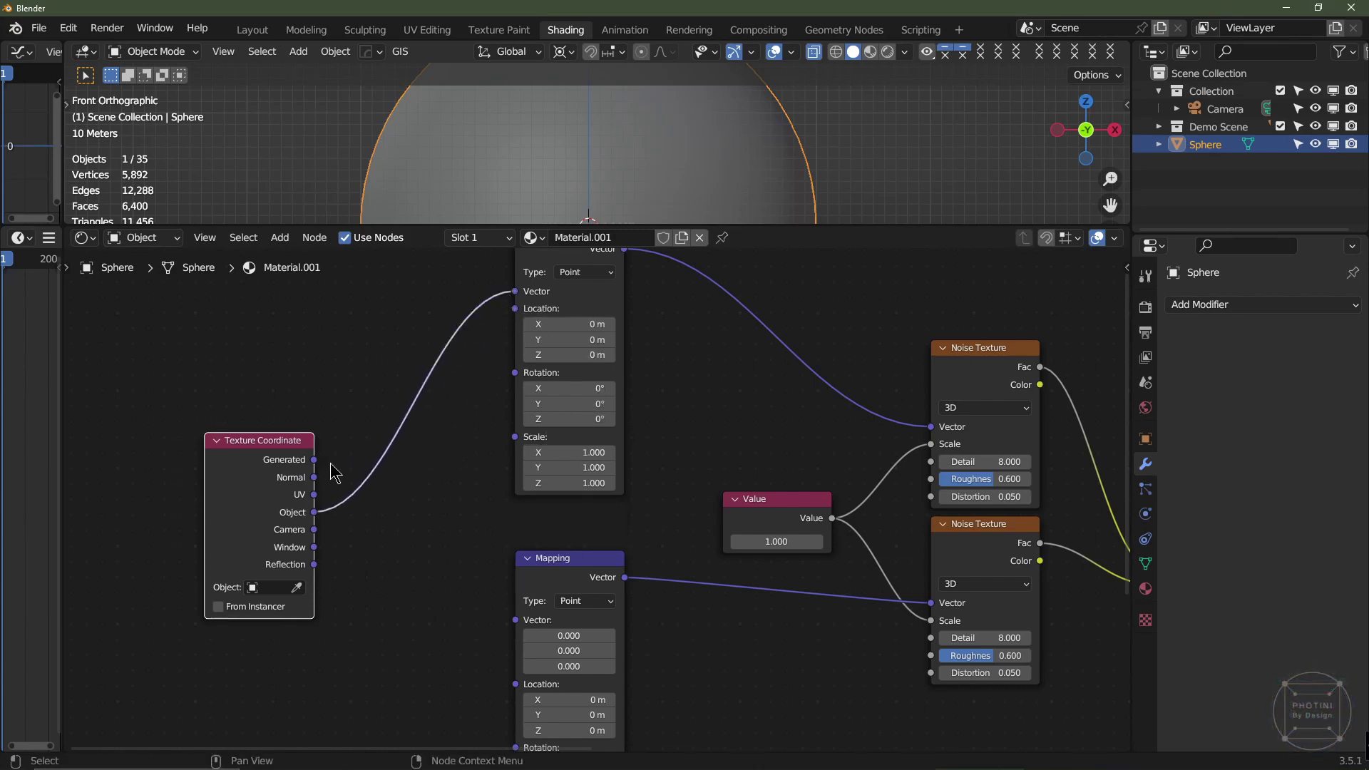
drag(314, 513, 515, 620)
Set the lower Mapping node's Scale to 1.1 on X, Y and Z.
middle_drag(727, 678, 602, 507)
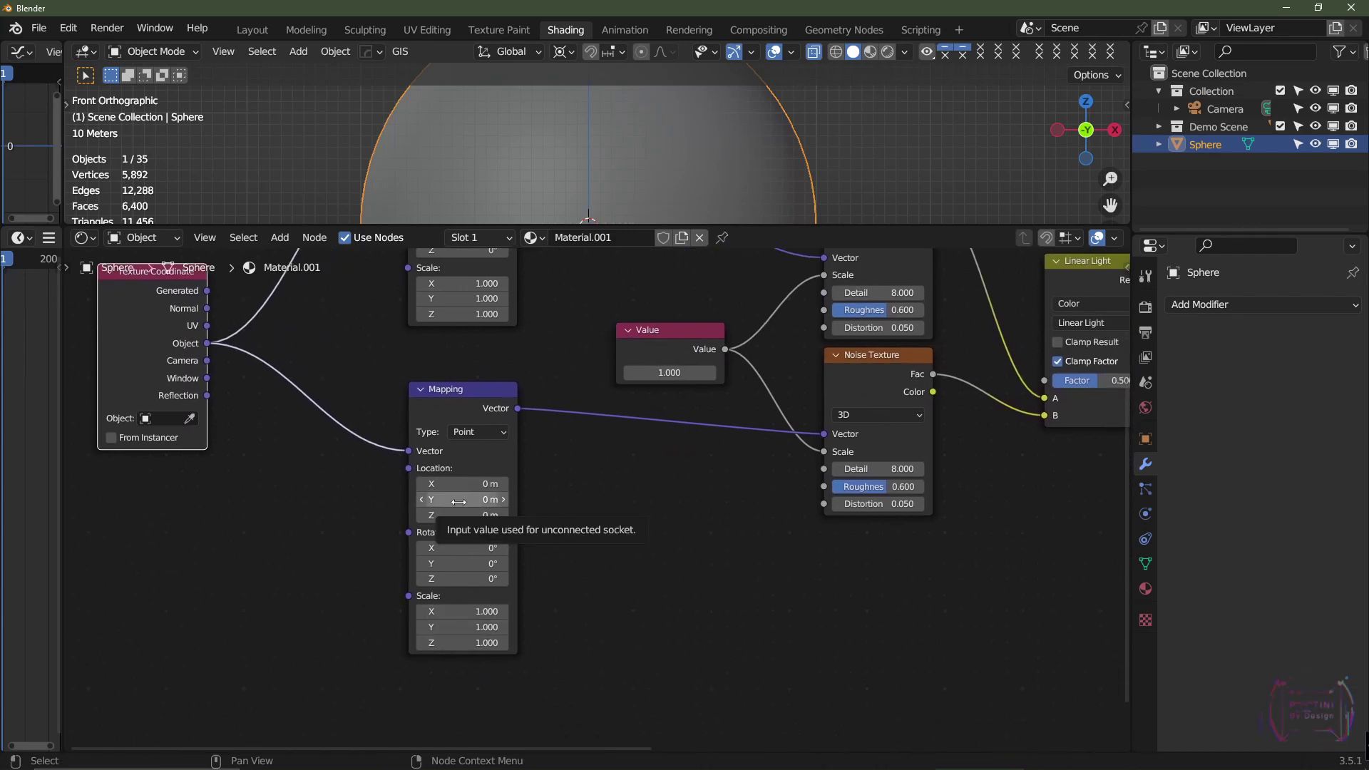
middle_drag(489, 507, 218, 666)
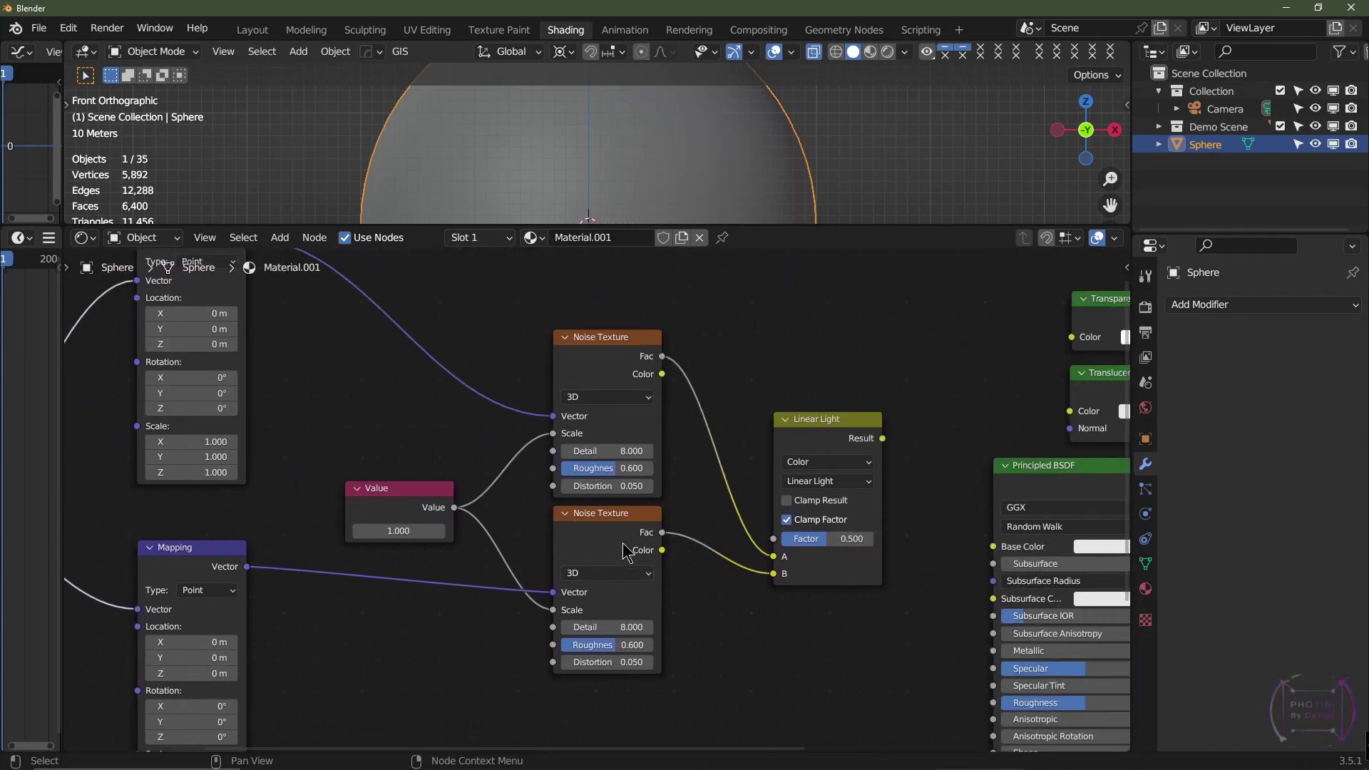
drag(609, 540, 609, 547)
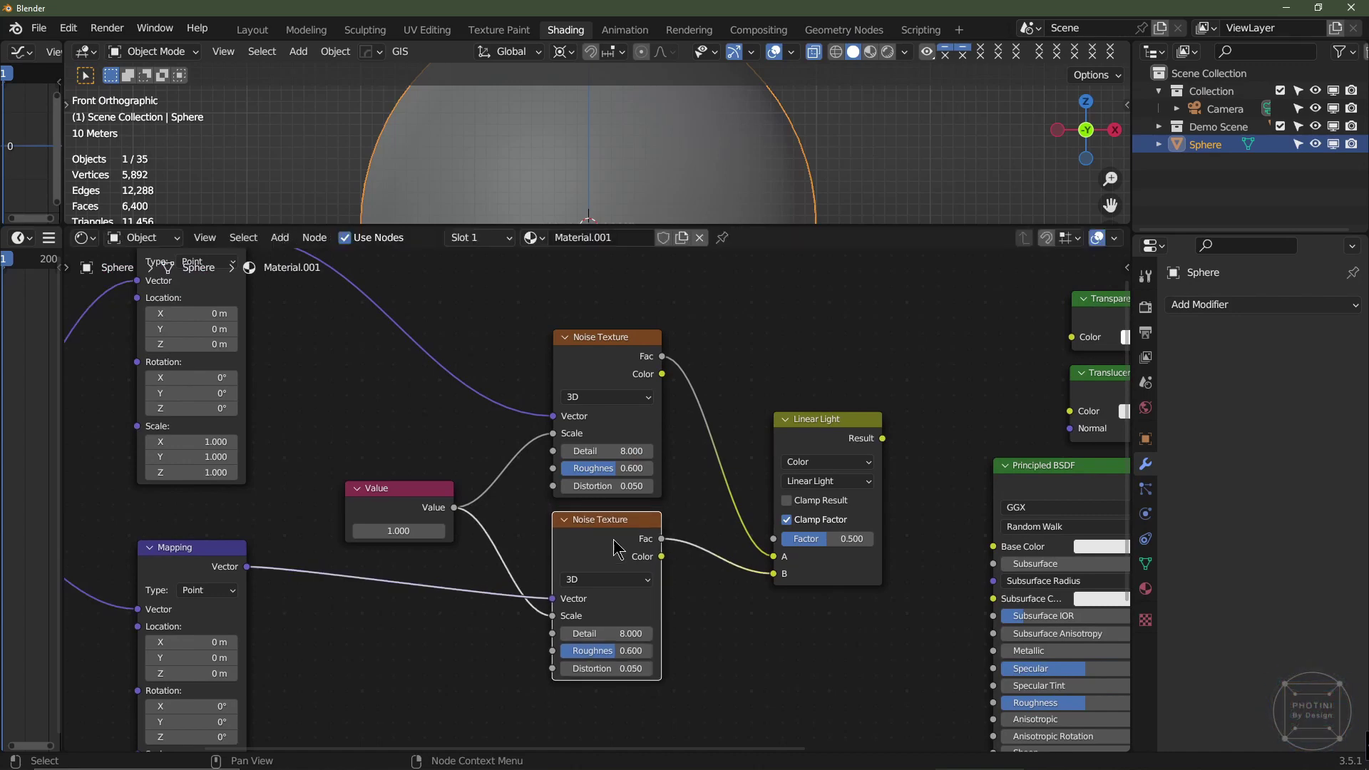
scroll(443, 572, down, 3)
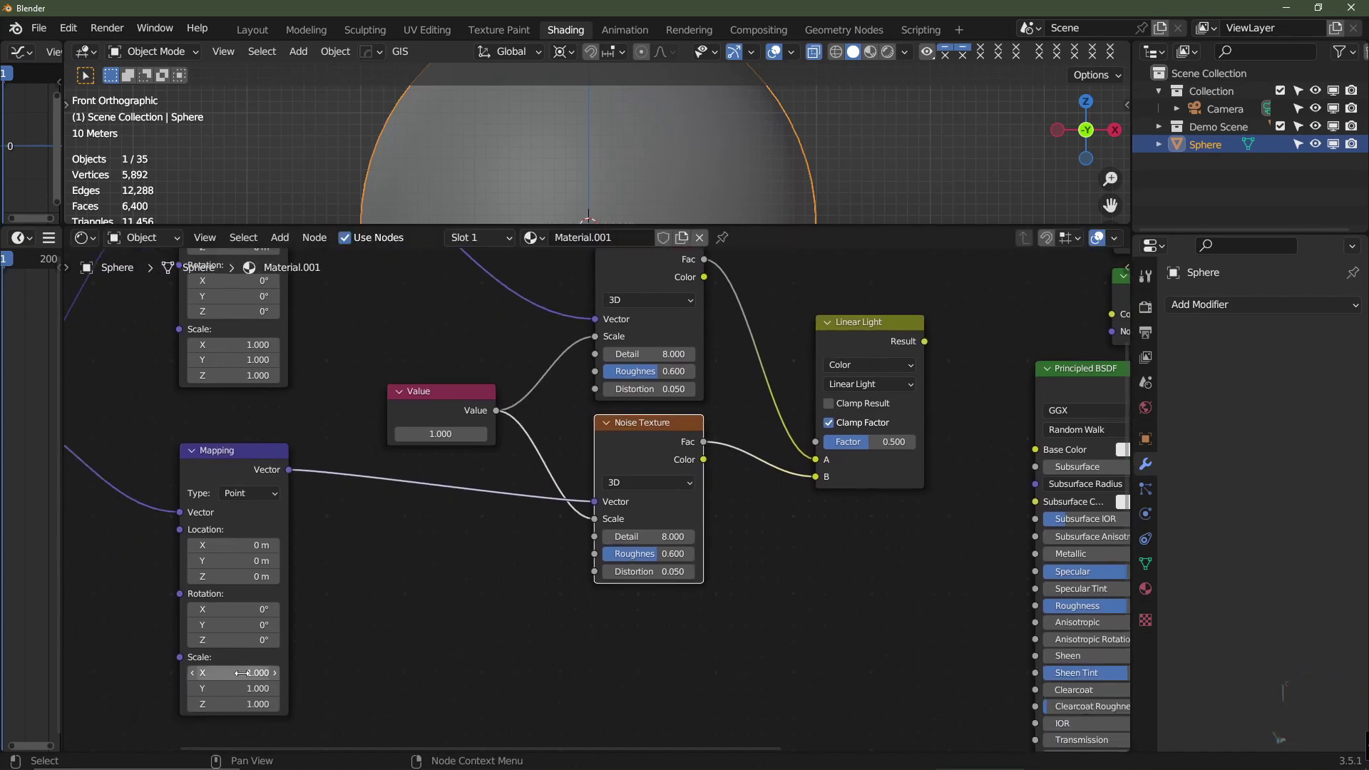
drag(241, 673, 242, 673)
click(426, 636)
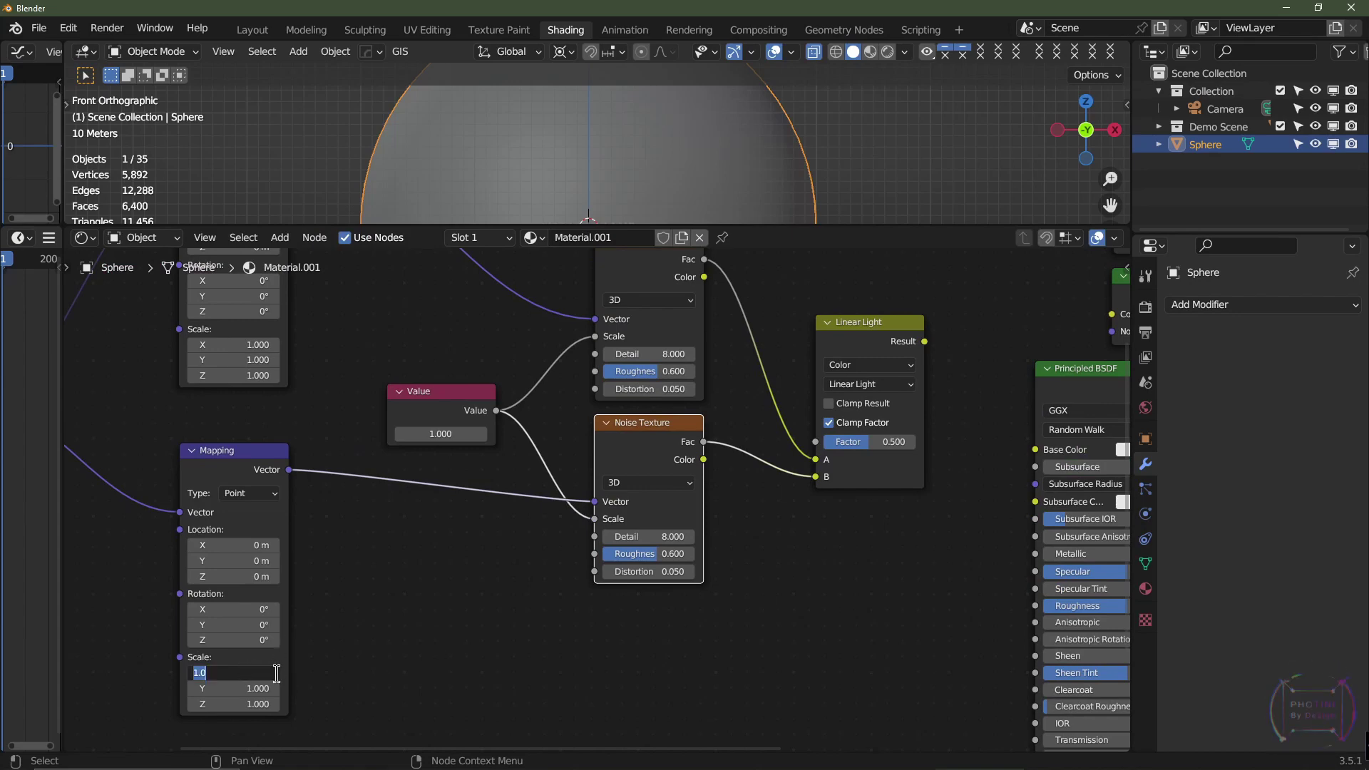
text(1.1)
key(Tab)
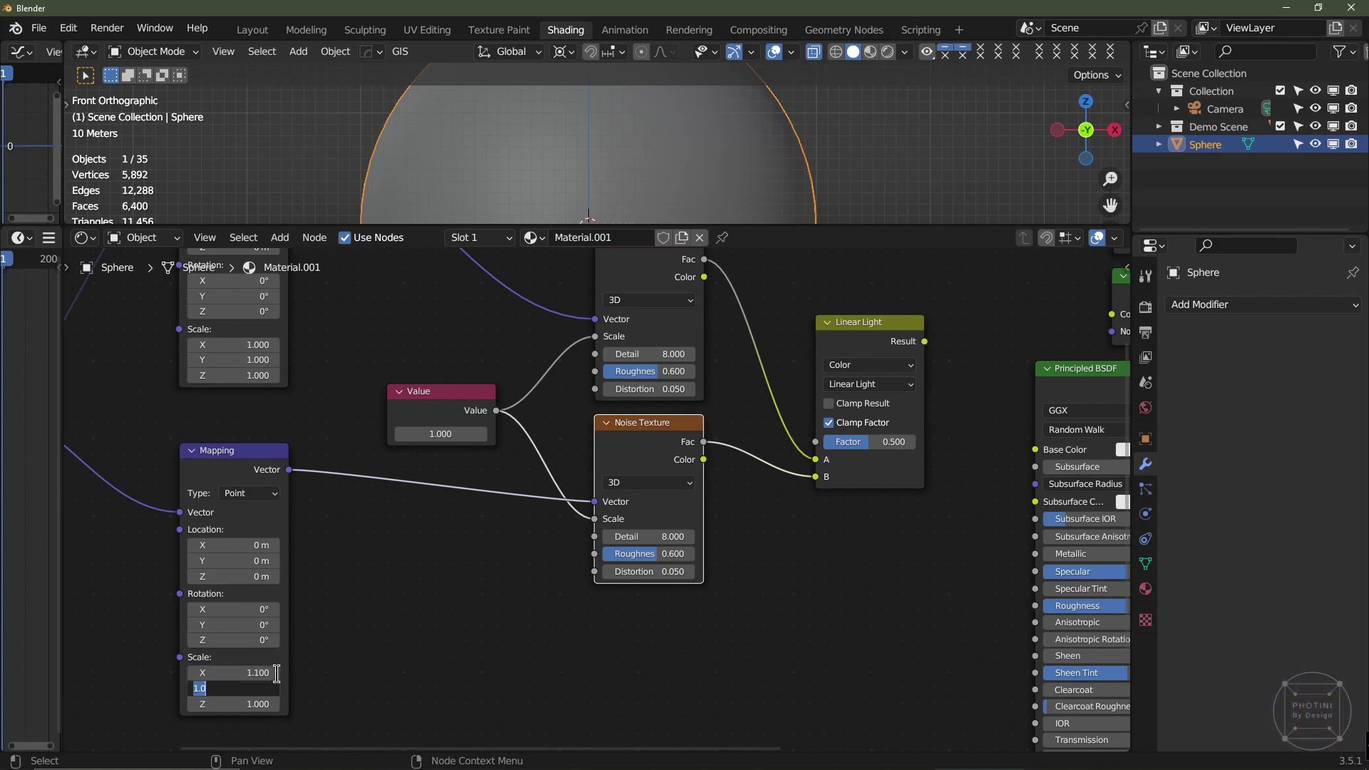
text(1.1)
key(Tab)
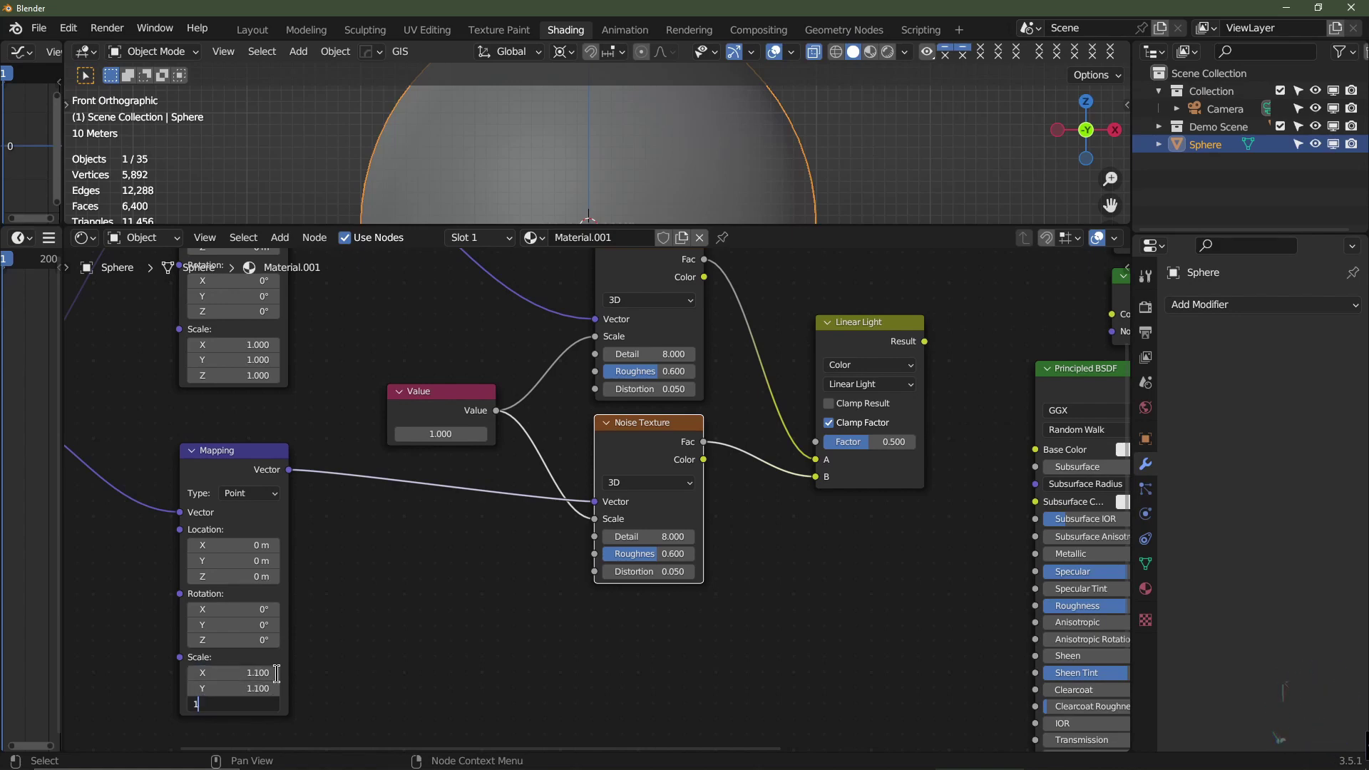
text(1.1)
key(Return)
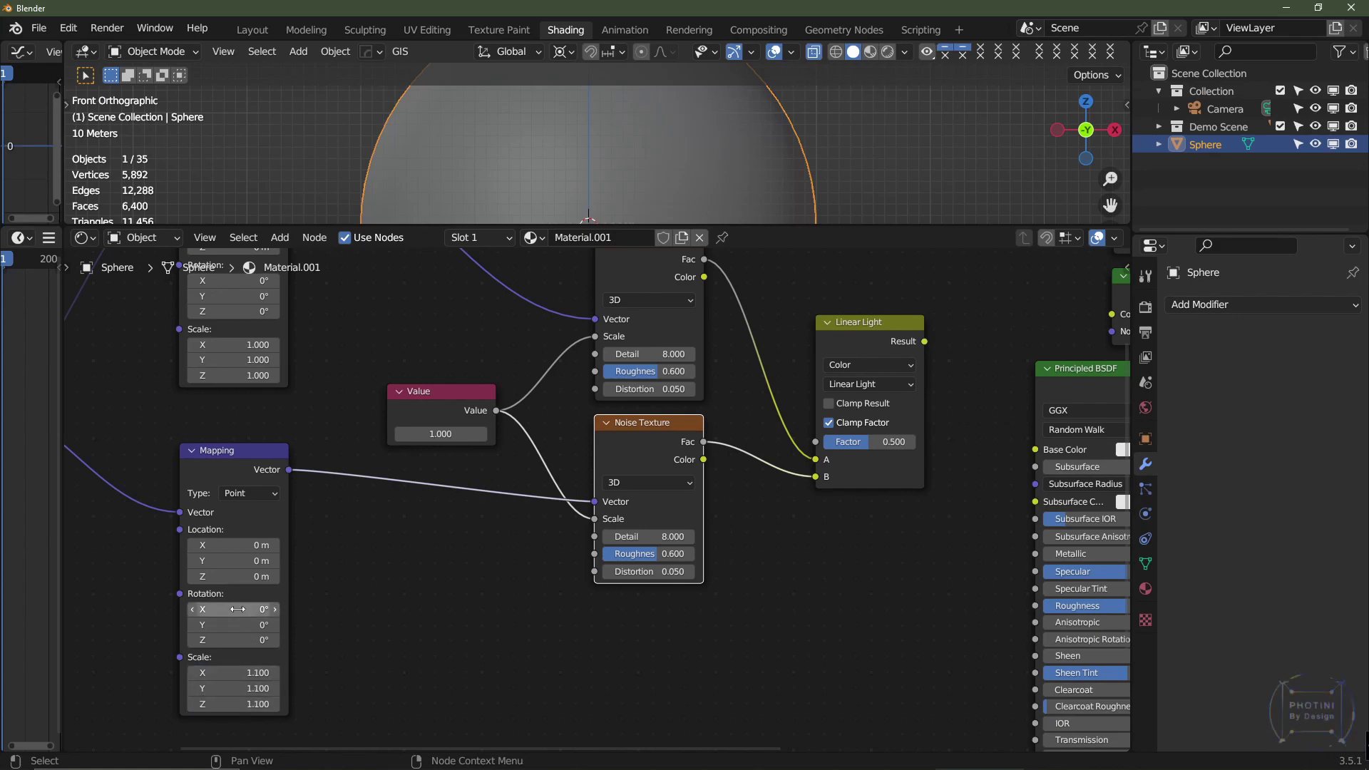
Connect the Linear Light Result to the Mix Shader's Fac and route the link above the BSDF nodes with two reroute points.
middle_drag(674, 588, 421, 616)
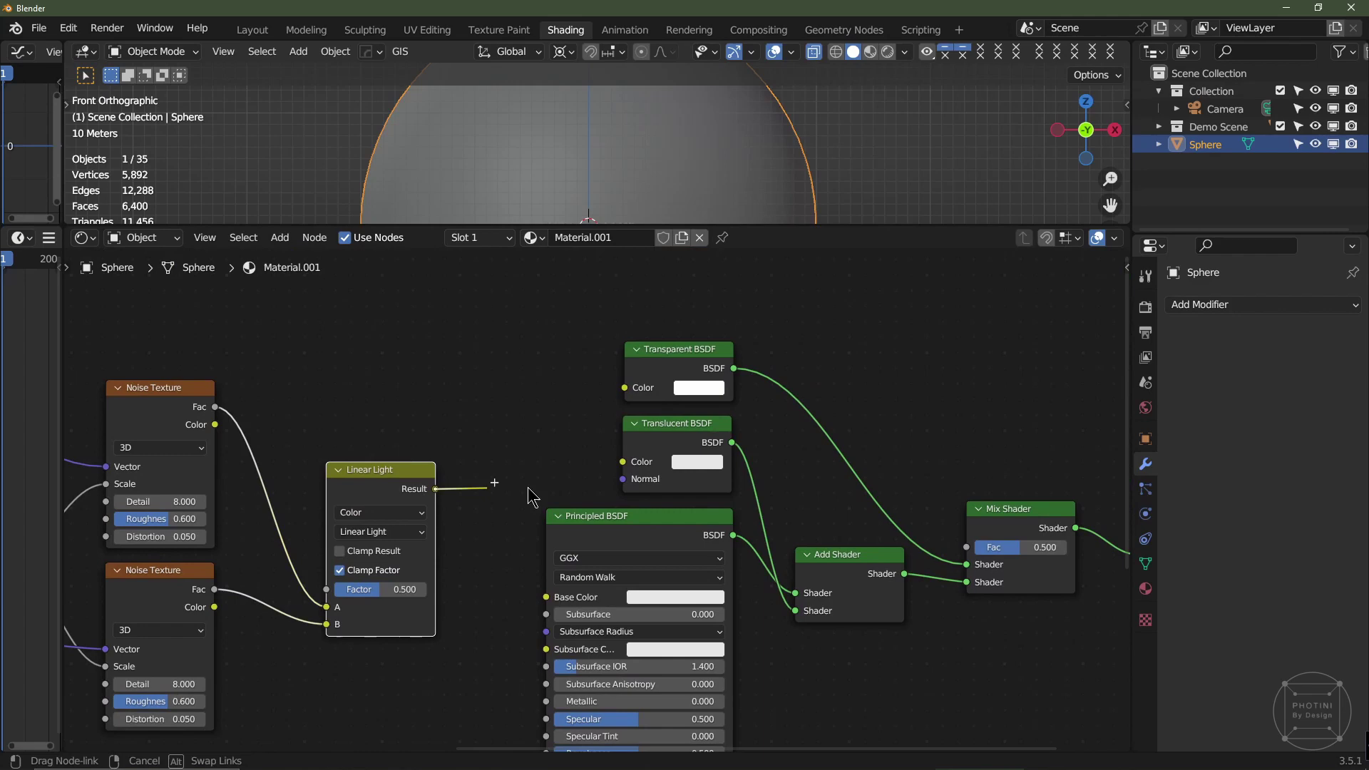
drag(529, 490, 984, 554)
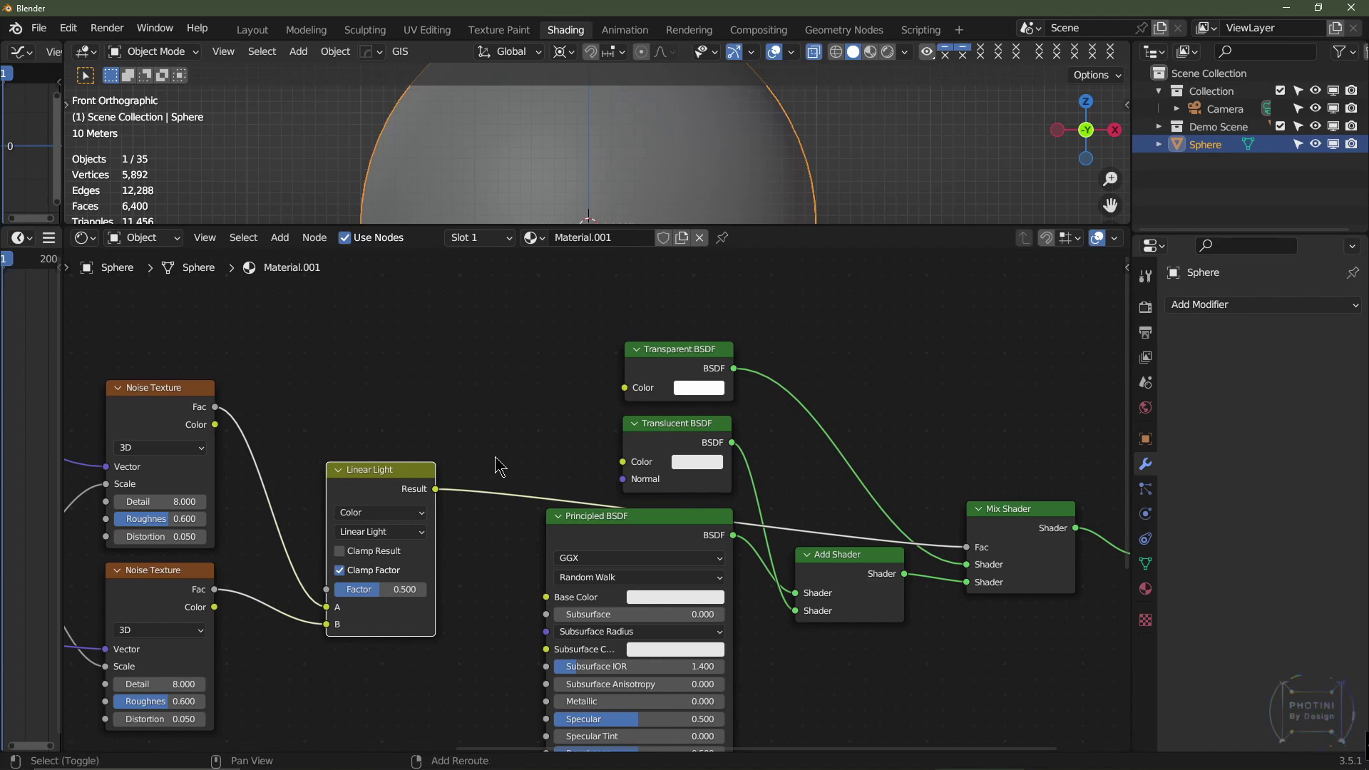
shift+right_drag(495, 457, 475, 558)
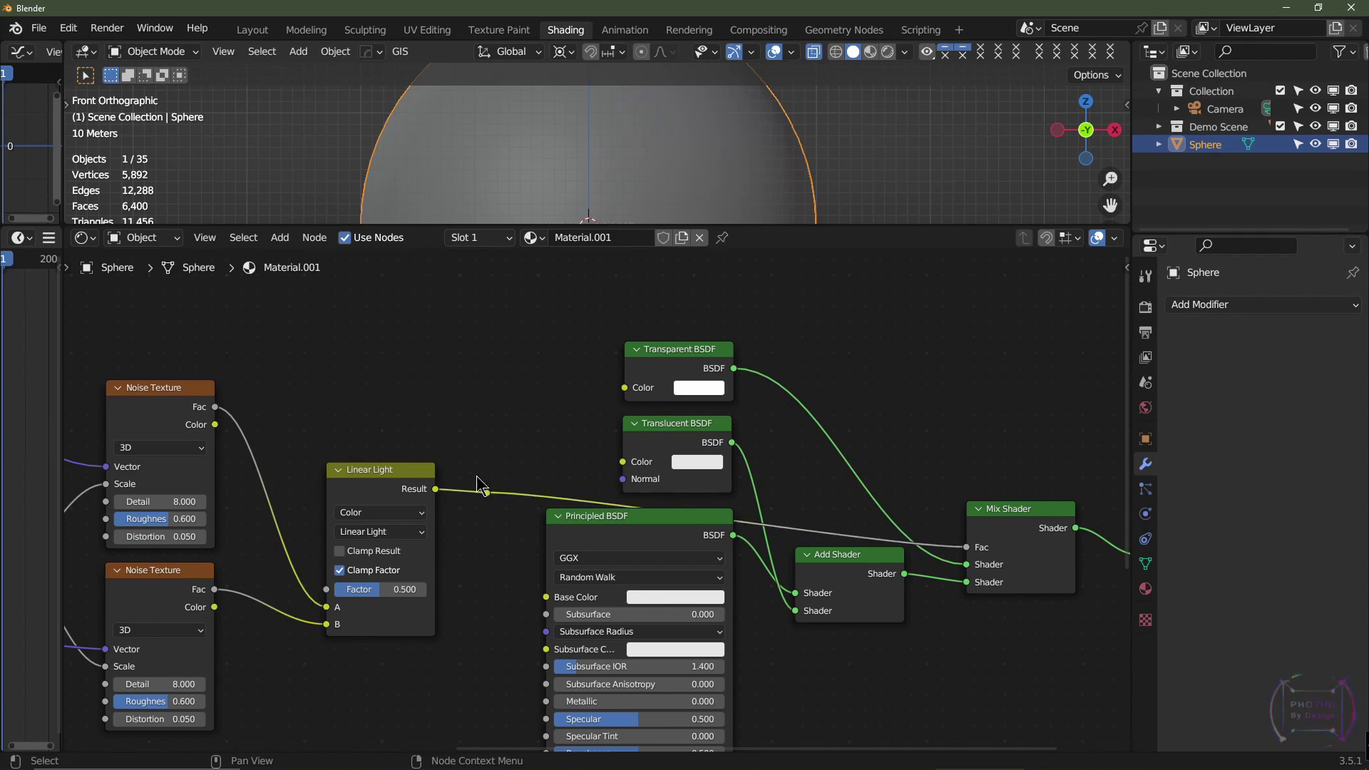
key(g)
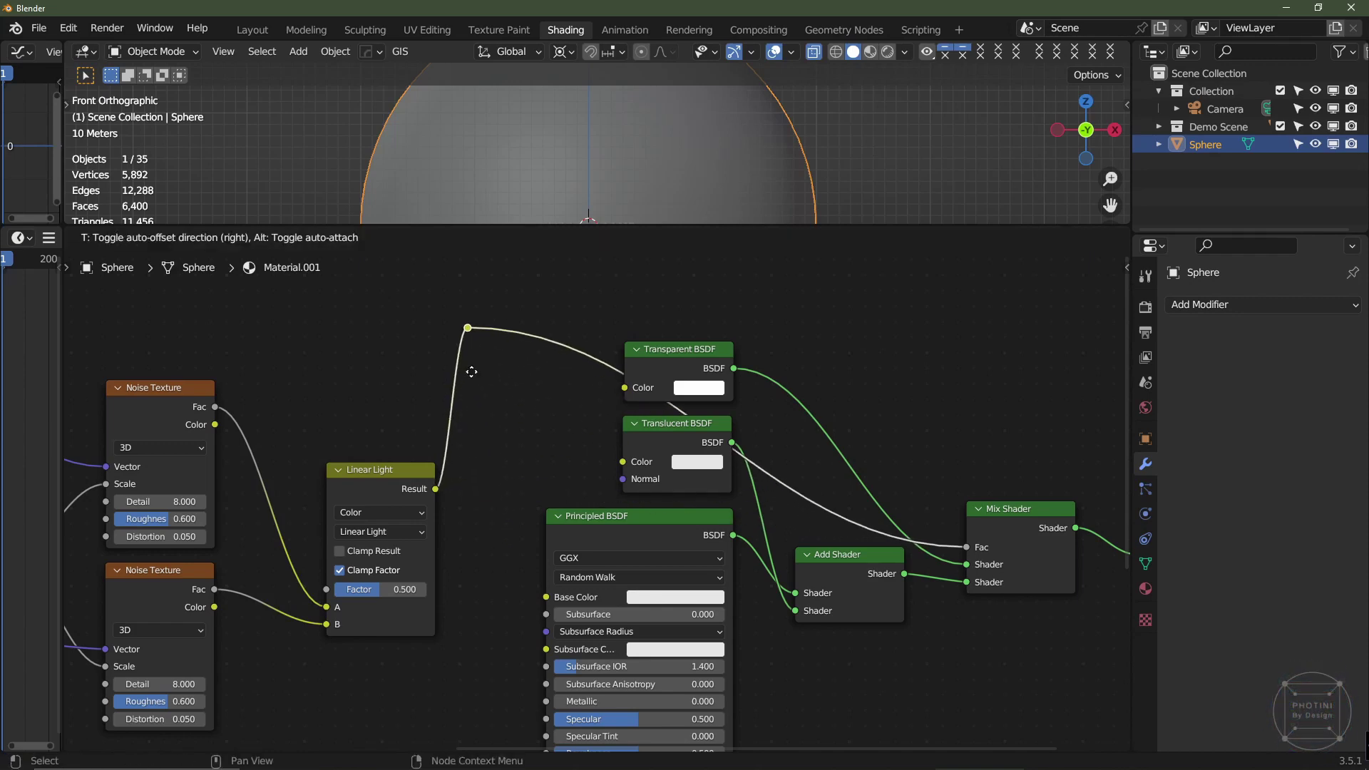
click(476, 361)
shift+right_drag(590, 306, 568, 371)
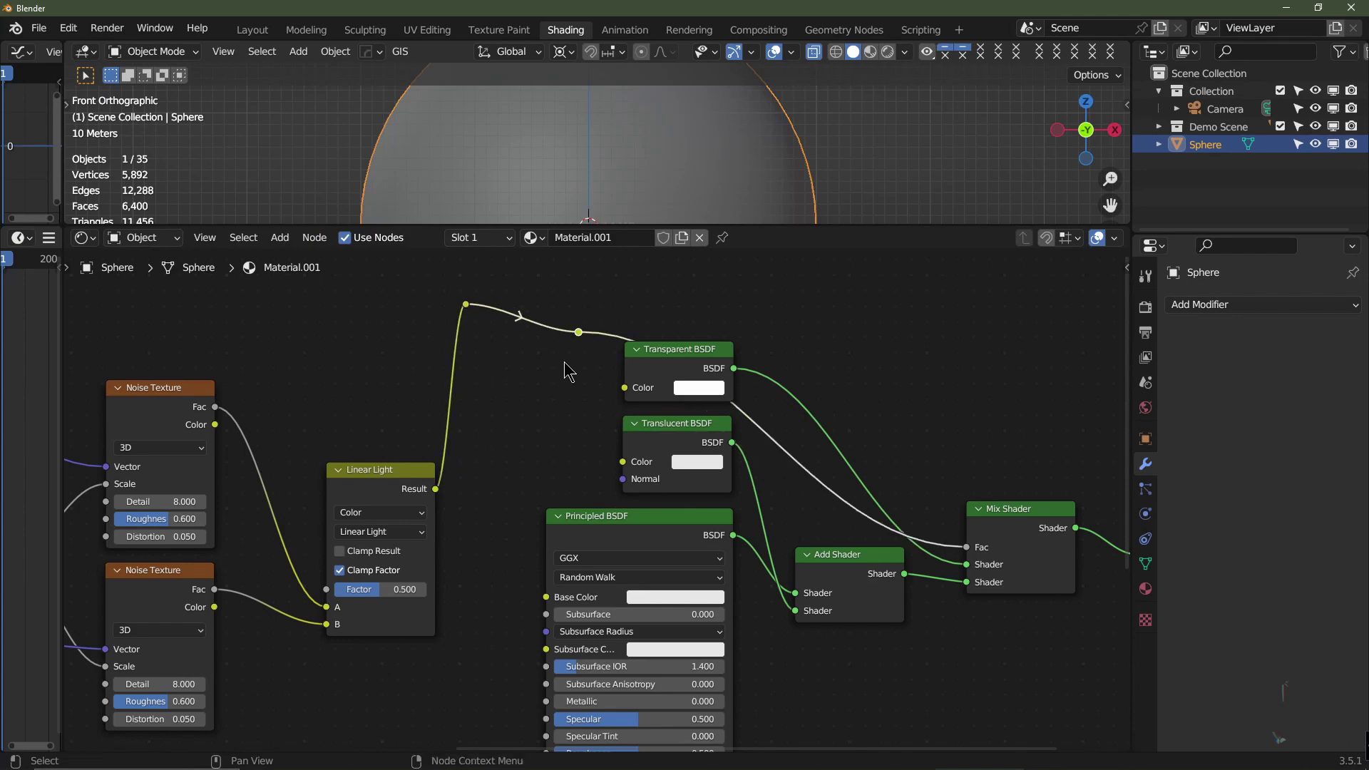
key(g)
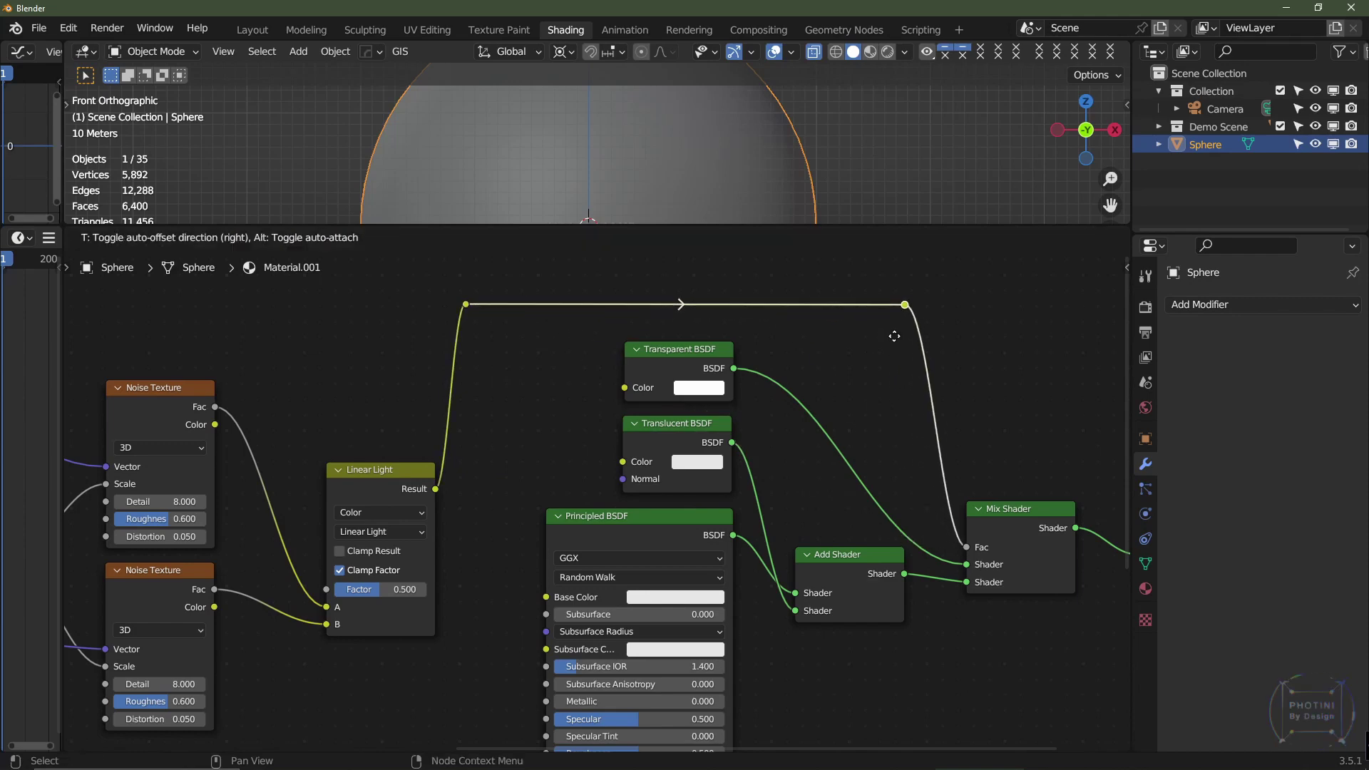
click(907, 343)
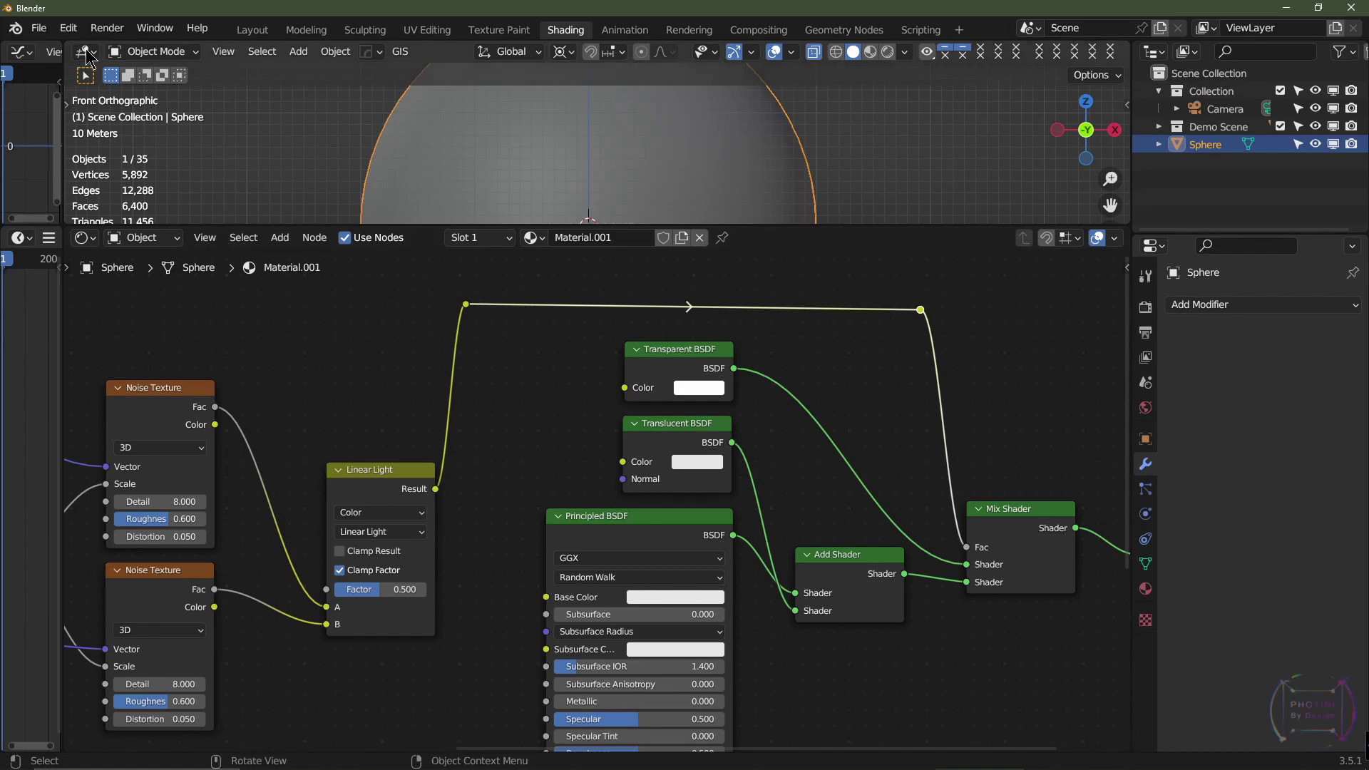
Search the add-ons in the preferences for "node", save the preferences and close them.
click(69, 28)
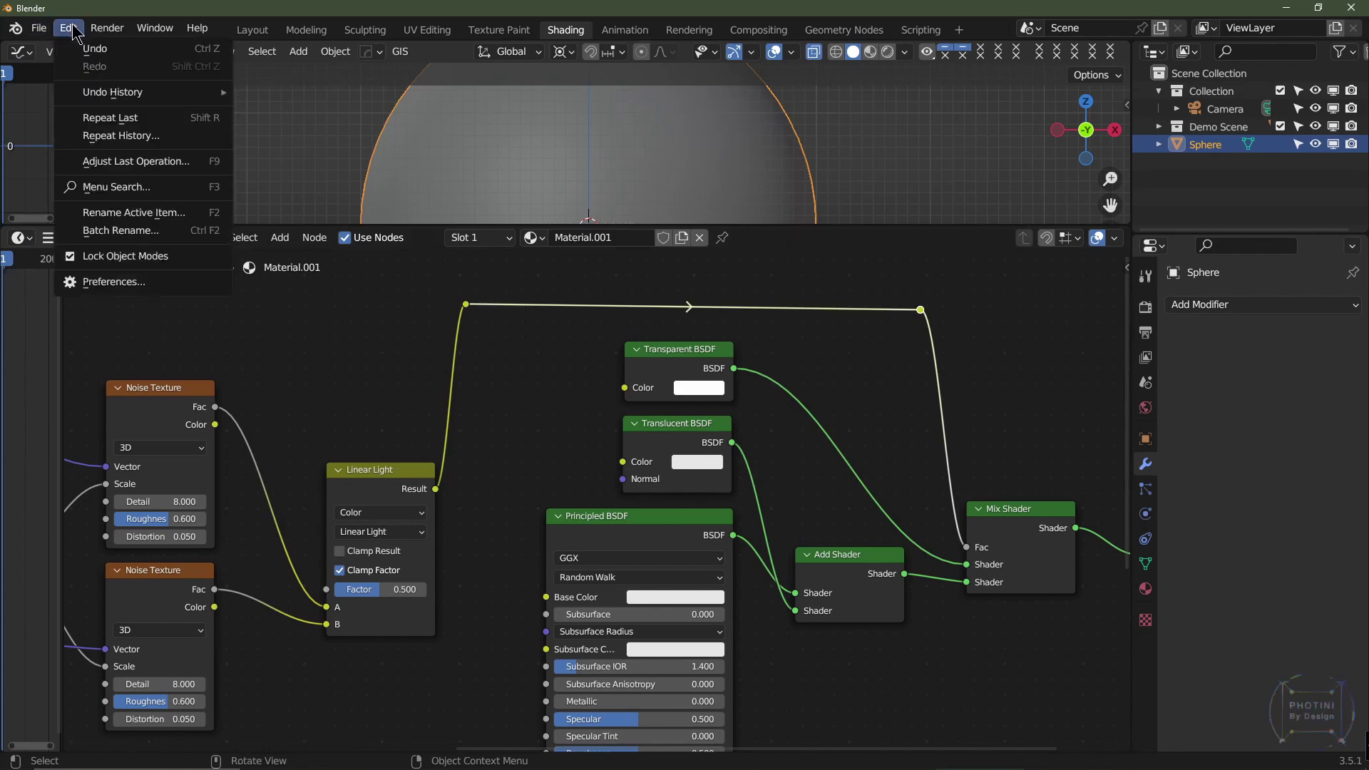
click(92, 282)
click(508, 85)
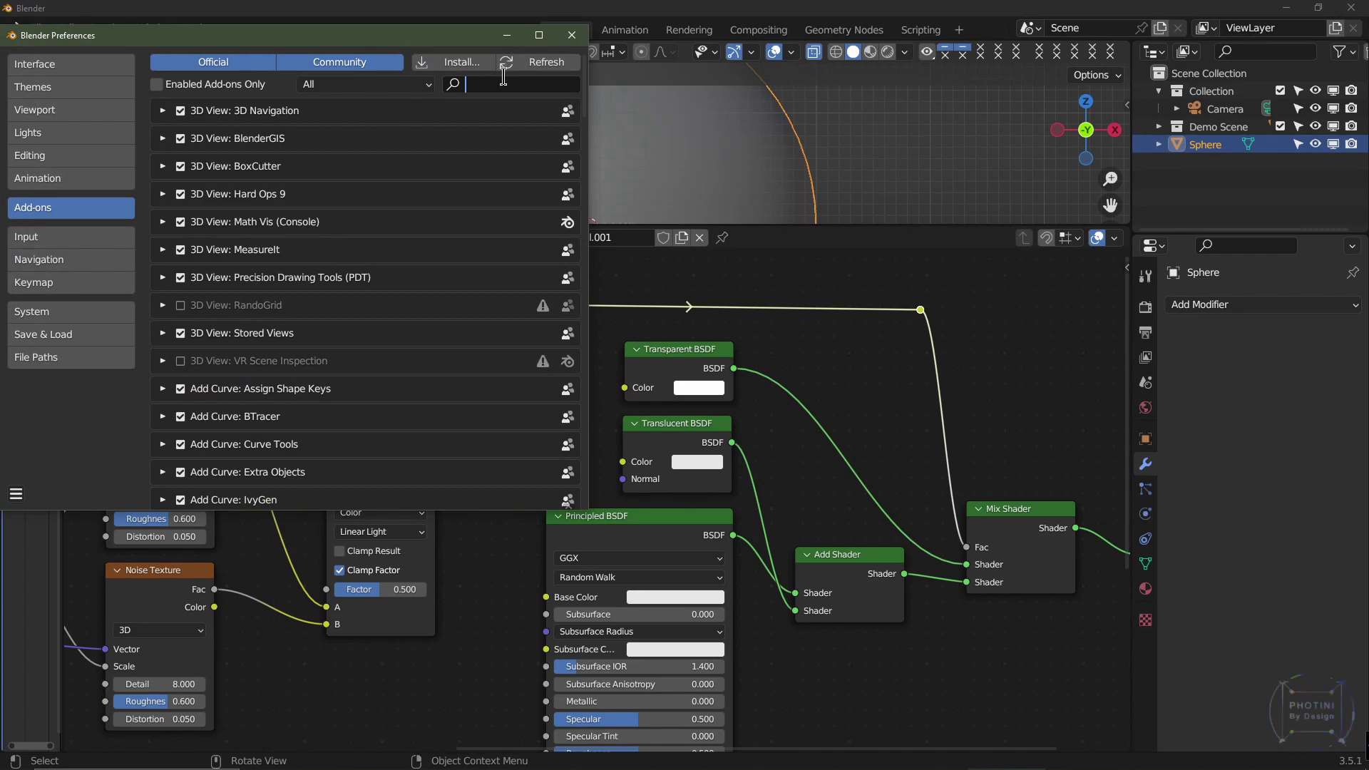
text(node)
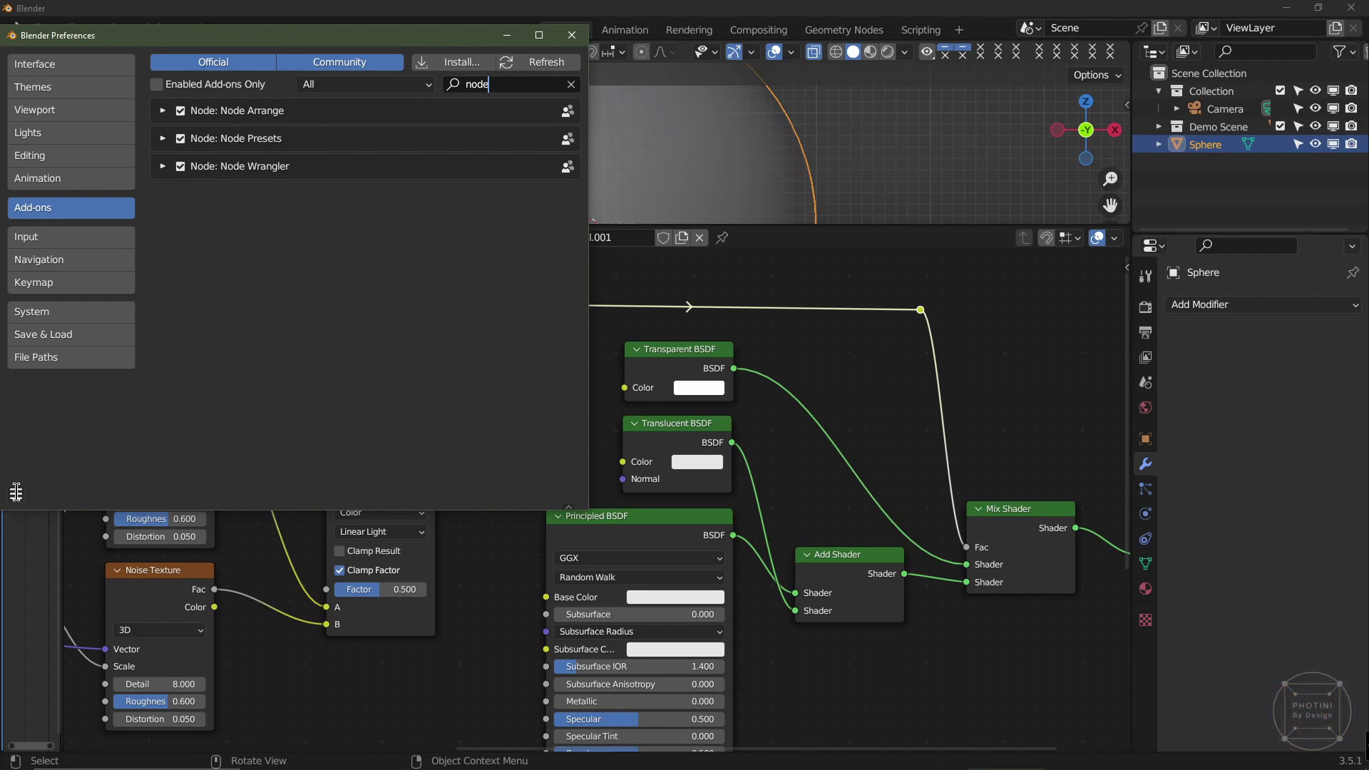
click(16, 493)
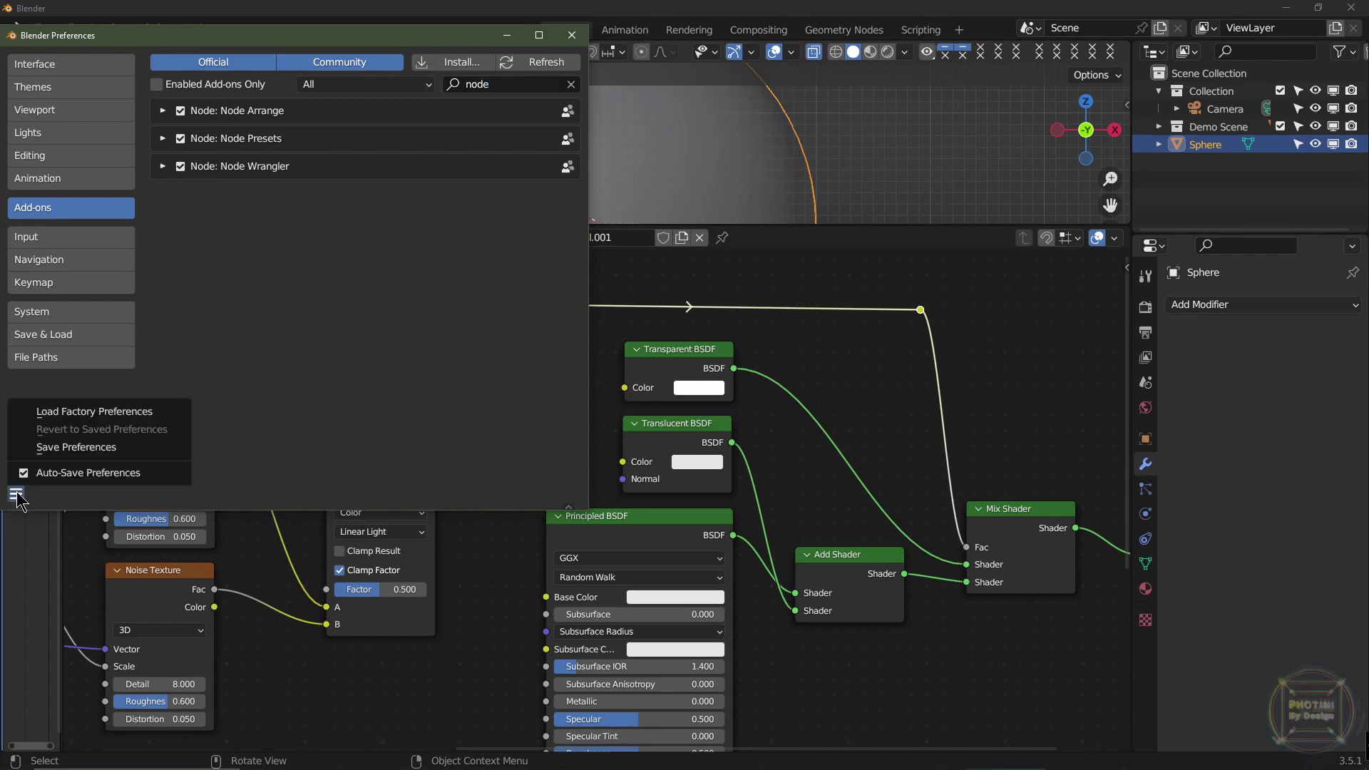
click(64, 447)
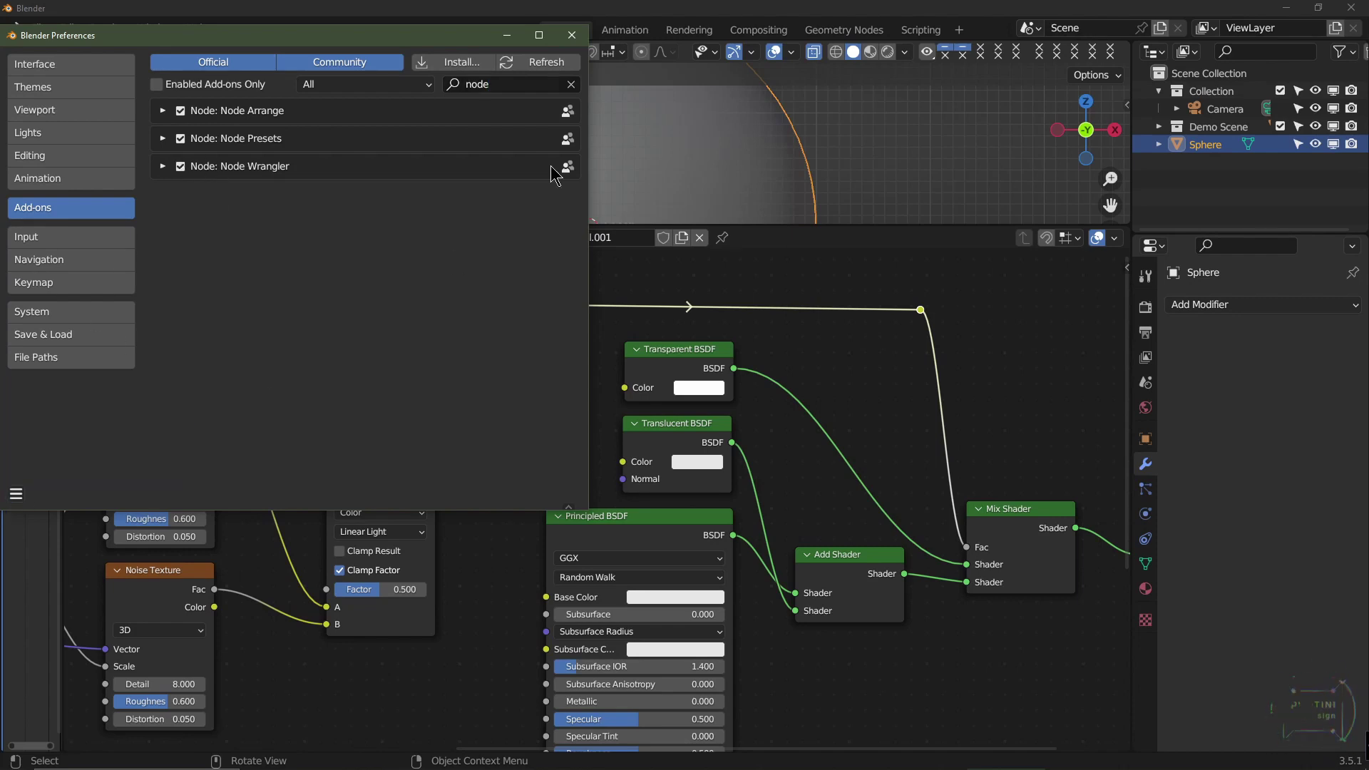
click(577, 42)
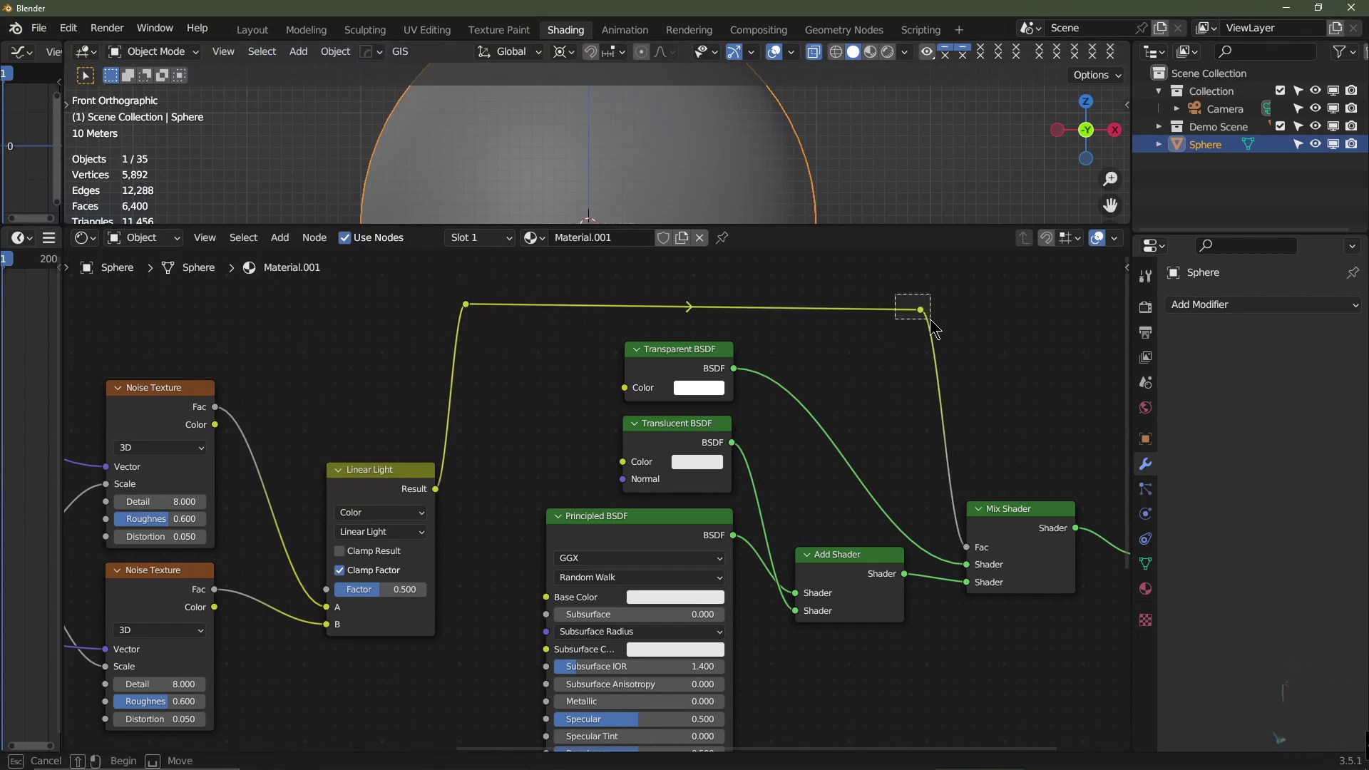
Move the reroute point nearest the Mix Shader slightly closer to that node.
drag(921, 310, 941, 320)
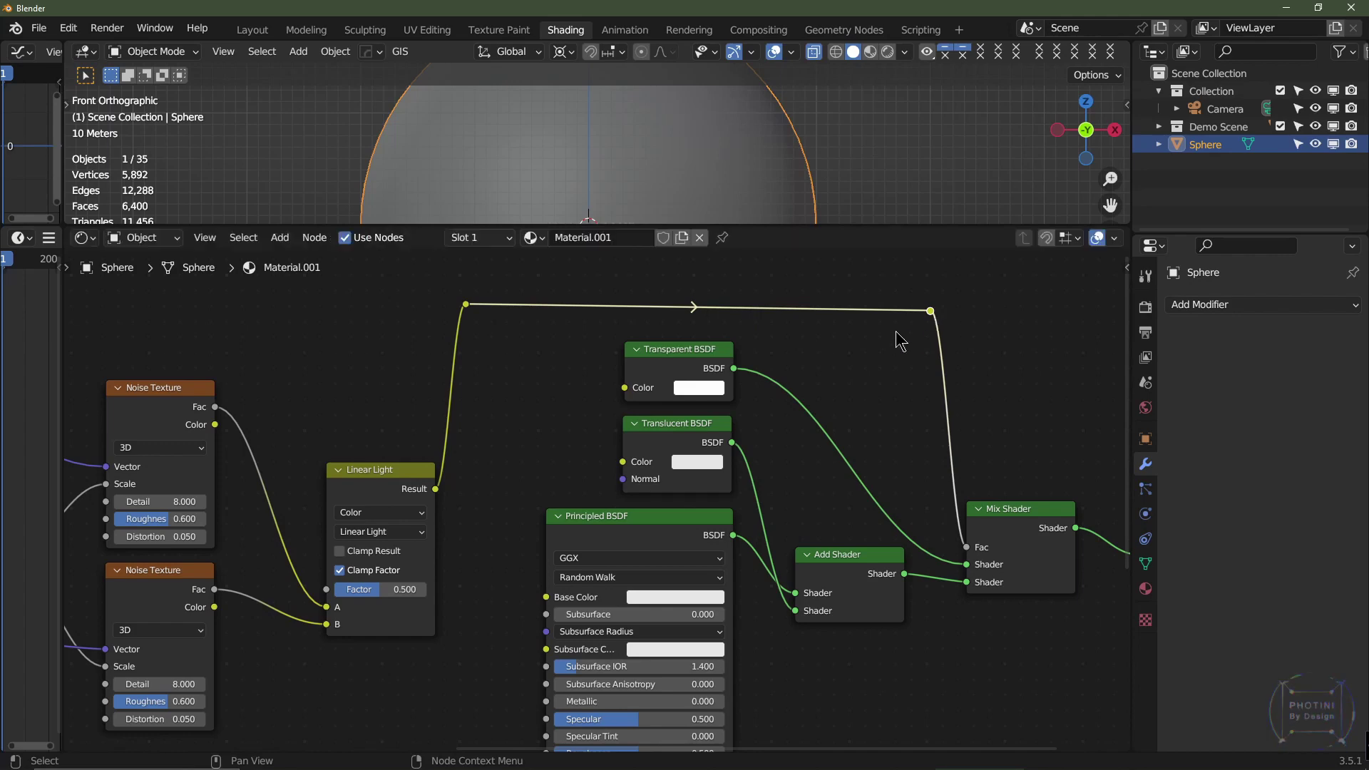
Insert a ColorRamp node into the link between the two reroute points above the BSDF nodes.
middle_drag(649, 414, 628, 481)
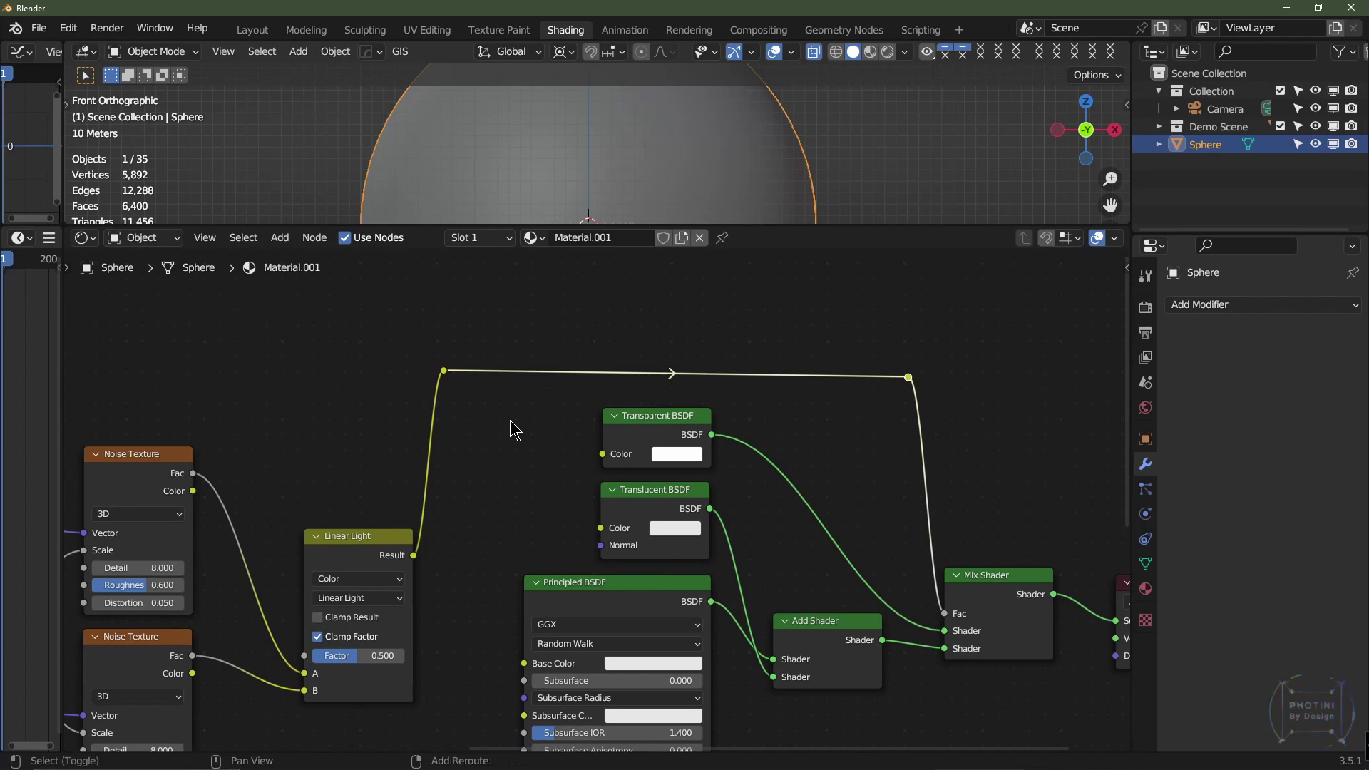
key(shift+a)
mouse_move(511, 421)
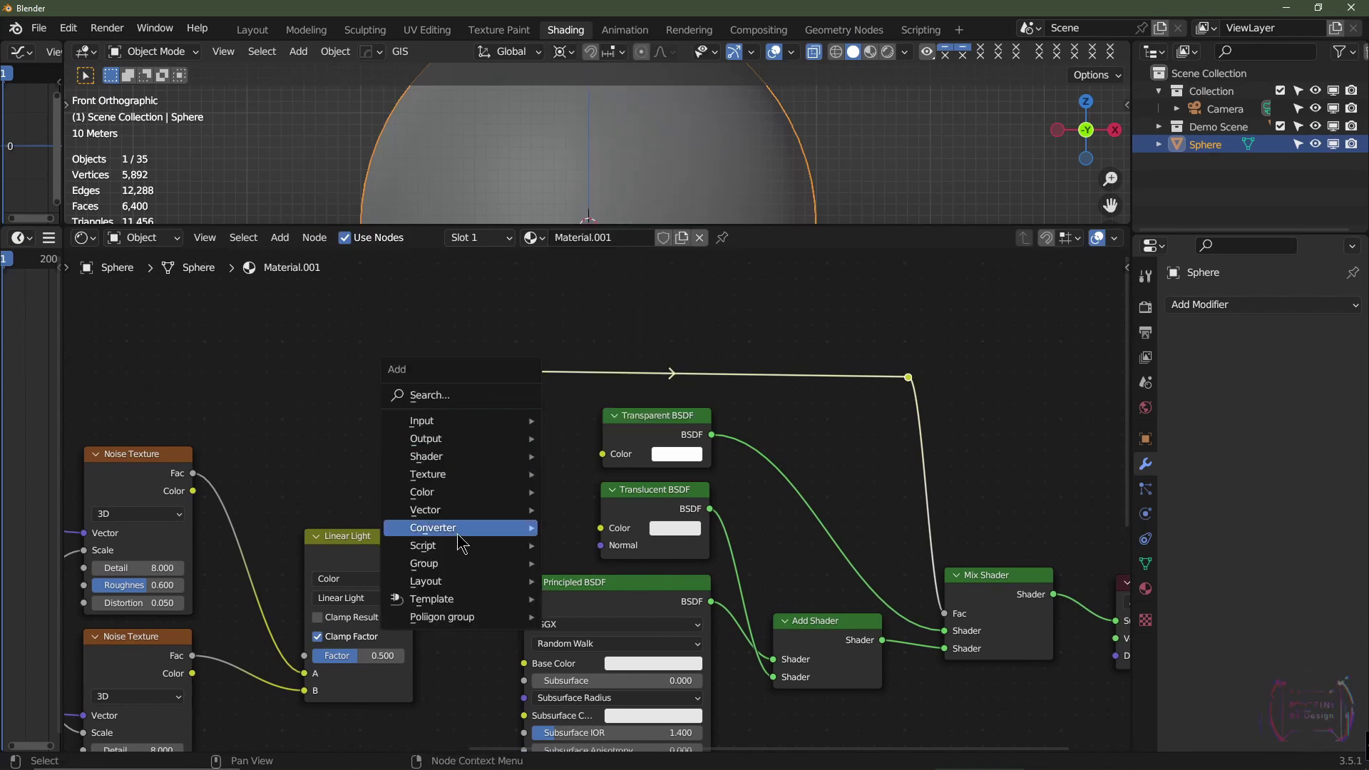
mouse_move(460, 531)
click(610, 332)
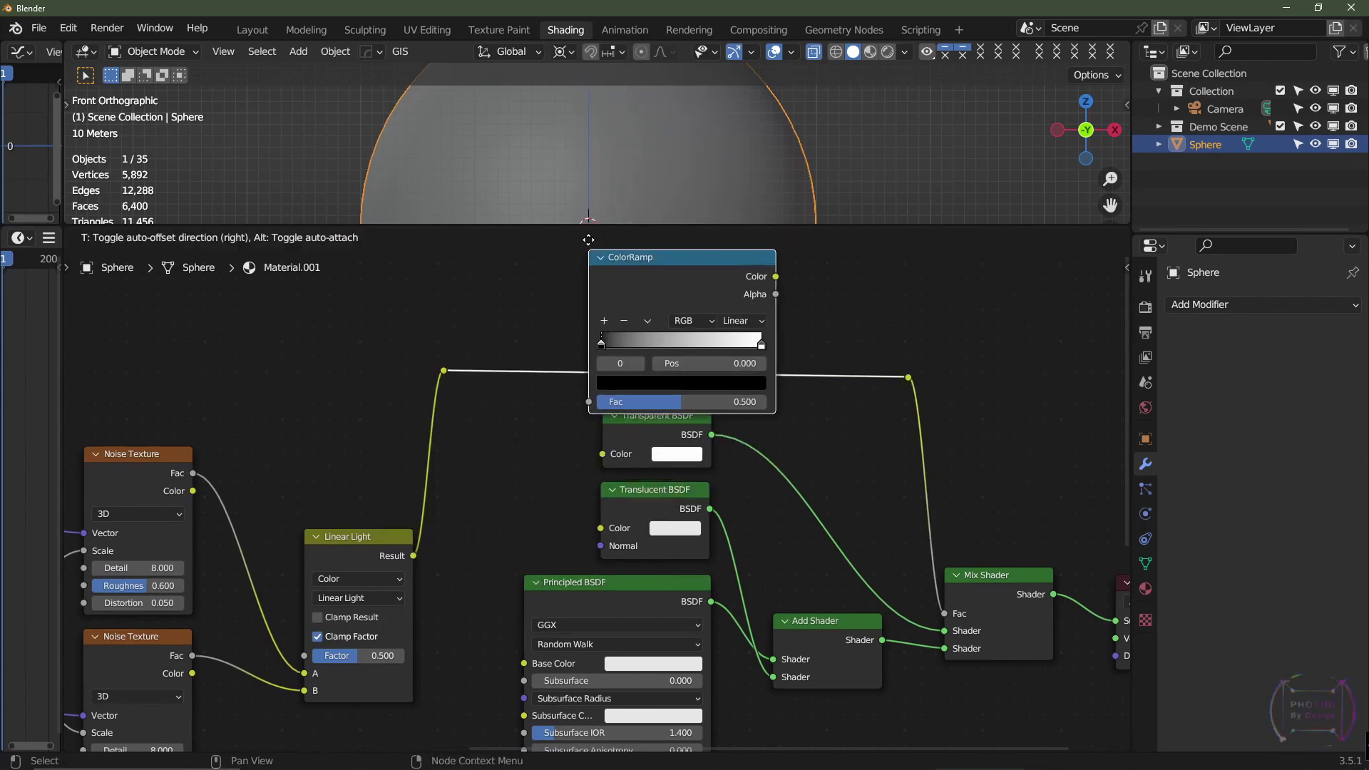
click(566, 308)
Set the Principled BSDF's Subsurface to 0.5, Specular to 0 and Roughness to 1.
scroll(512, 540, down, 2)
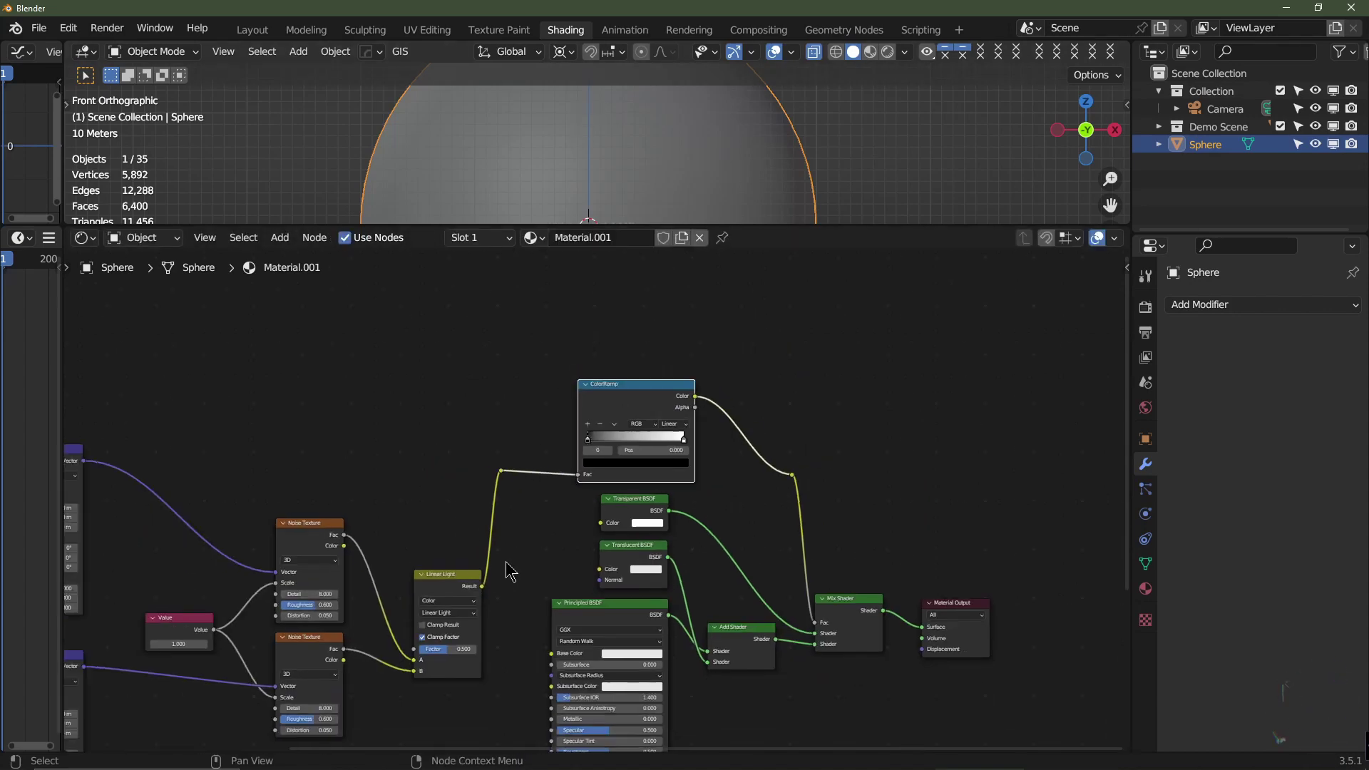
middle_drag(528, 706, 620, 556)
scroll(625, 555, up, 3)
scroll(625, 555, up, 1)
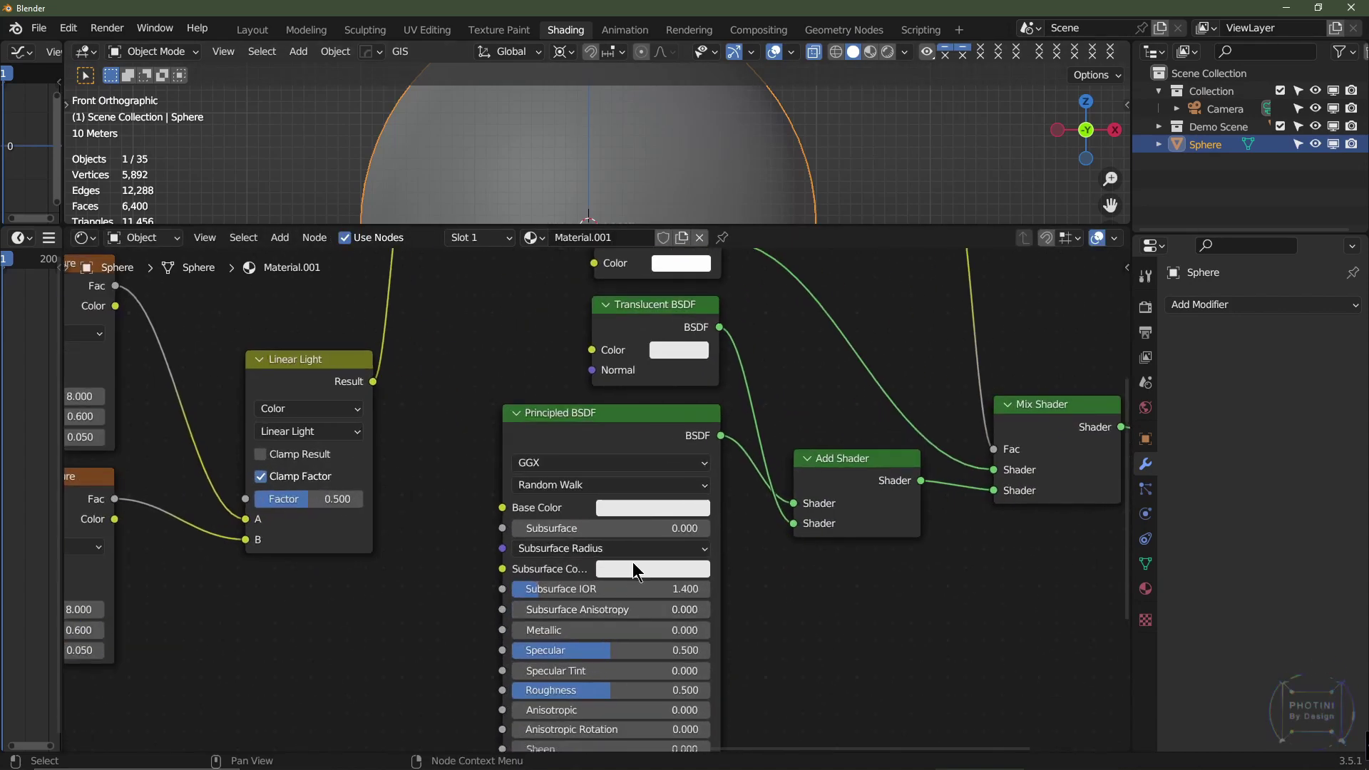
click(575, 532)
key(Return)
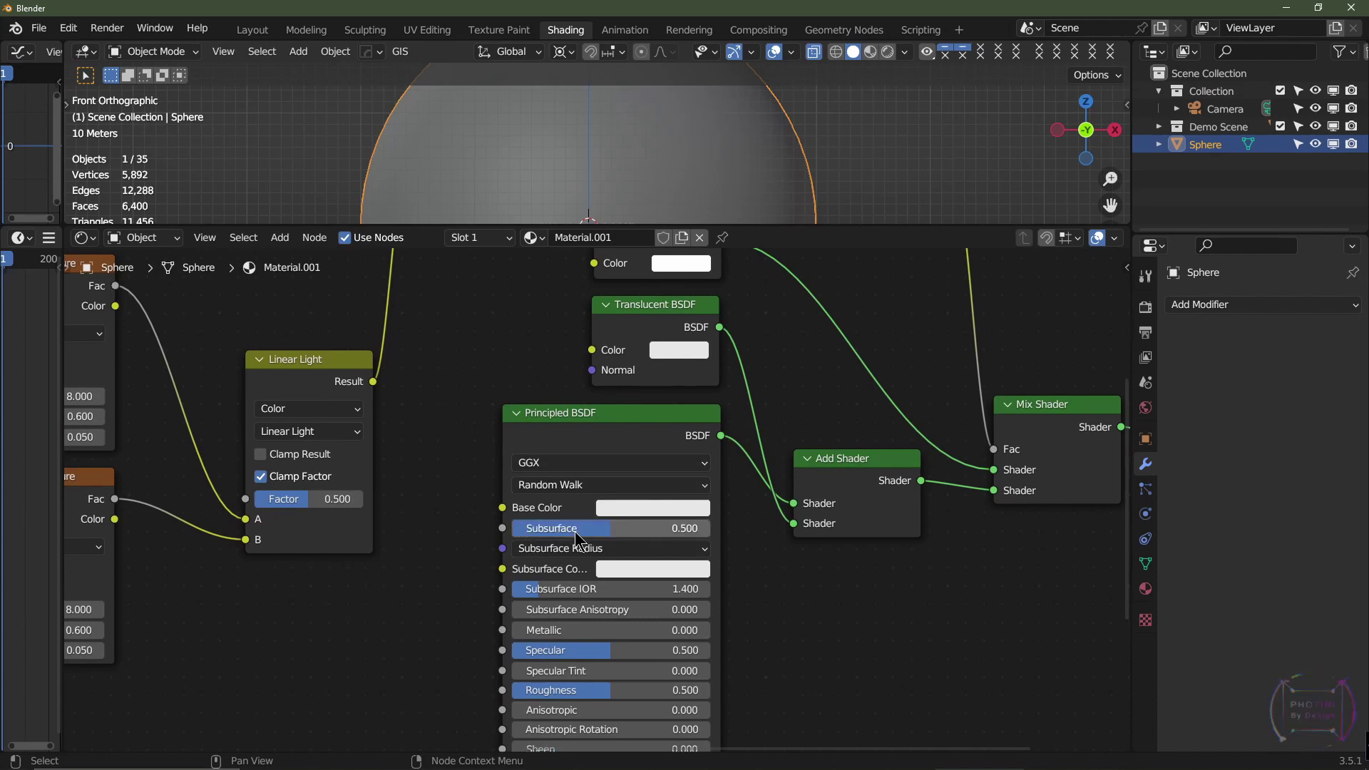
click(581, 651)
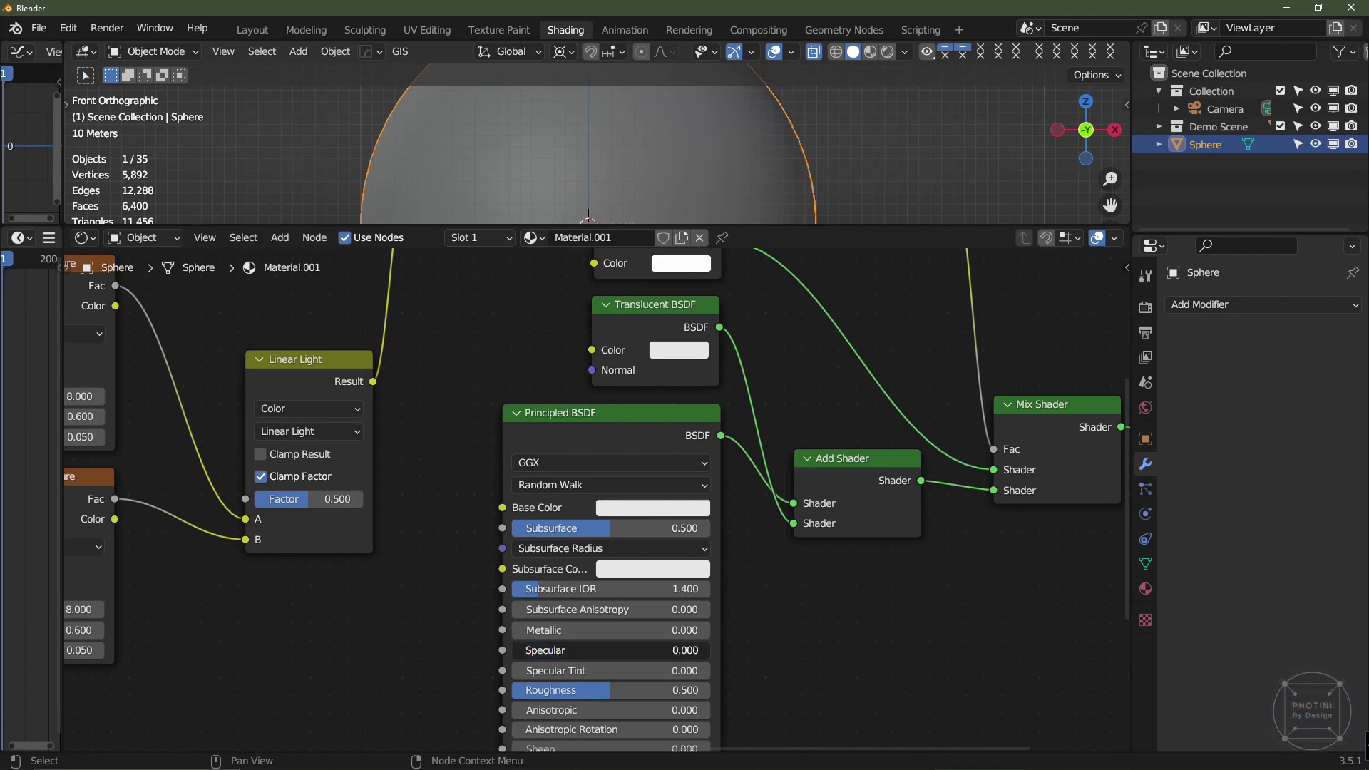
text(0)
key(Return)
drag(553, 695, 717, 695)
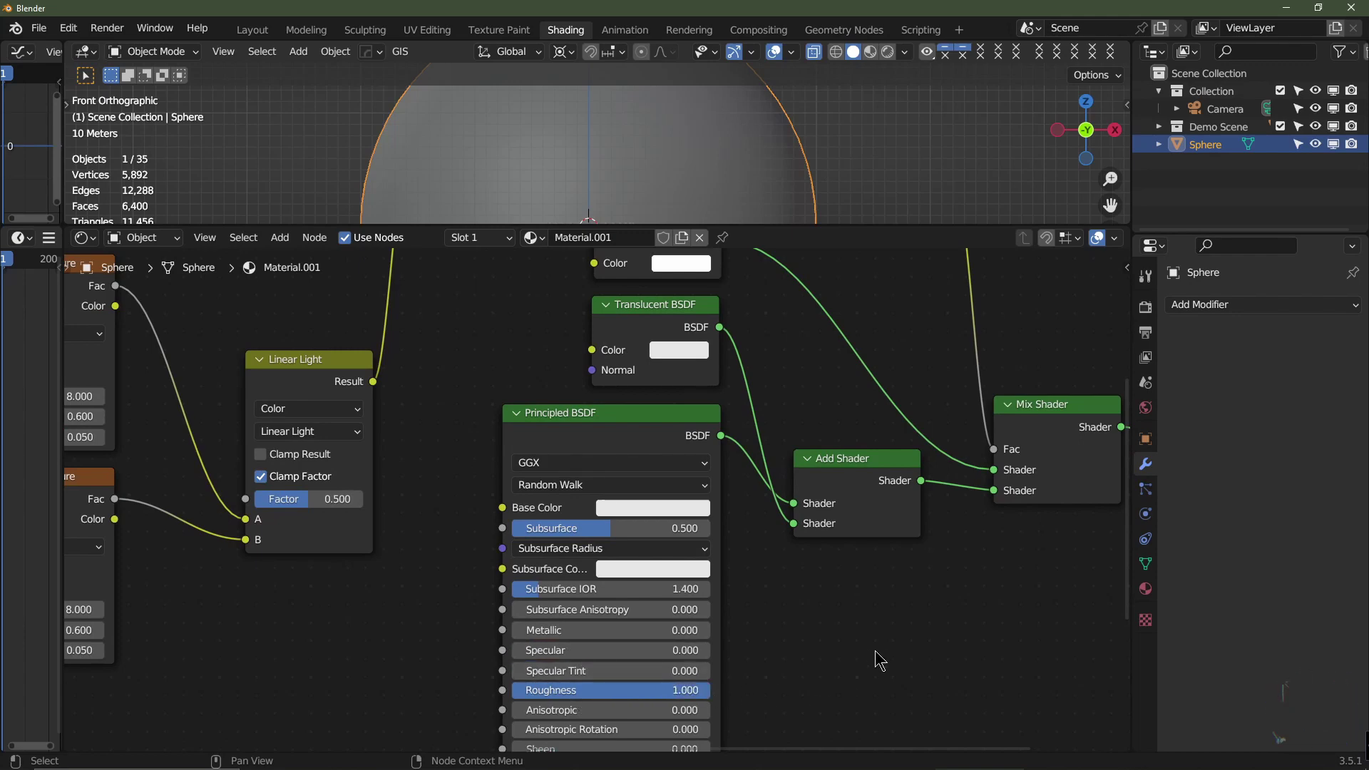
Duplicate the lower Noise Texture node and place the copy below the two existing noise nodes.
scroll(906, 646, down, 5)
middle_drag(406, 695, 507, 682)
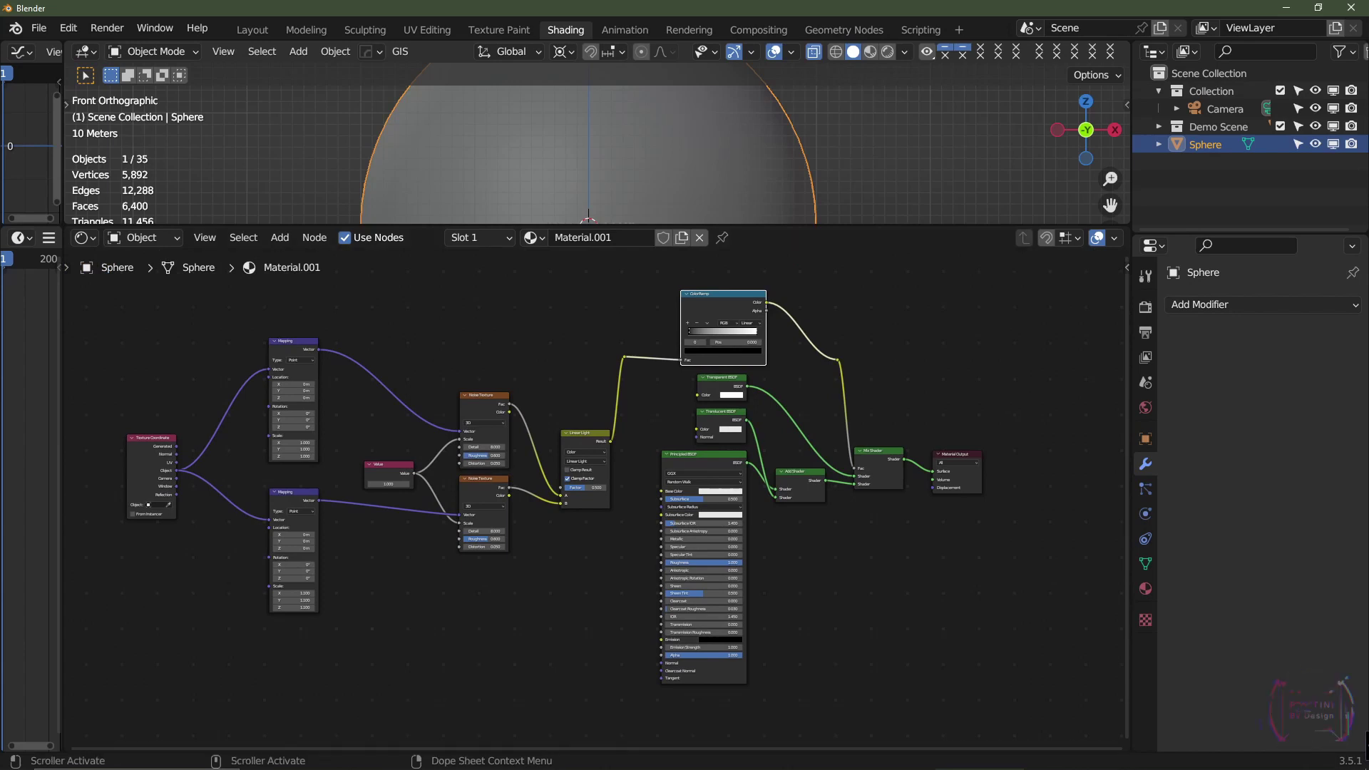
click(485, 481)
key(shift+d)
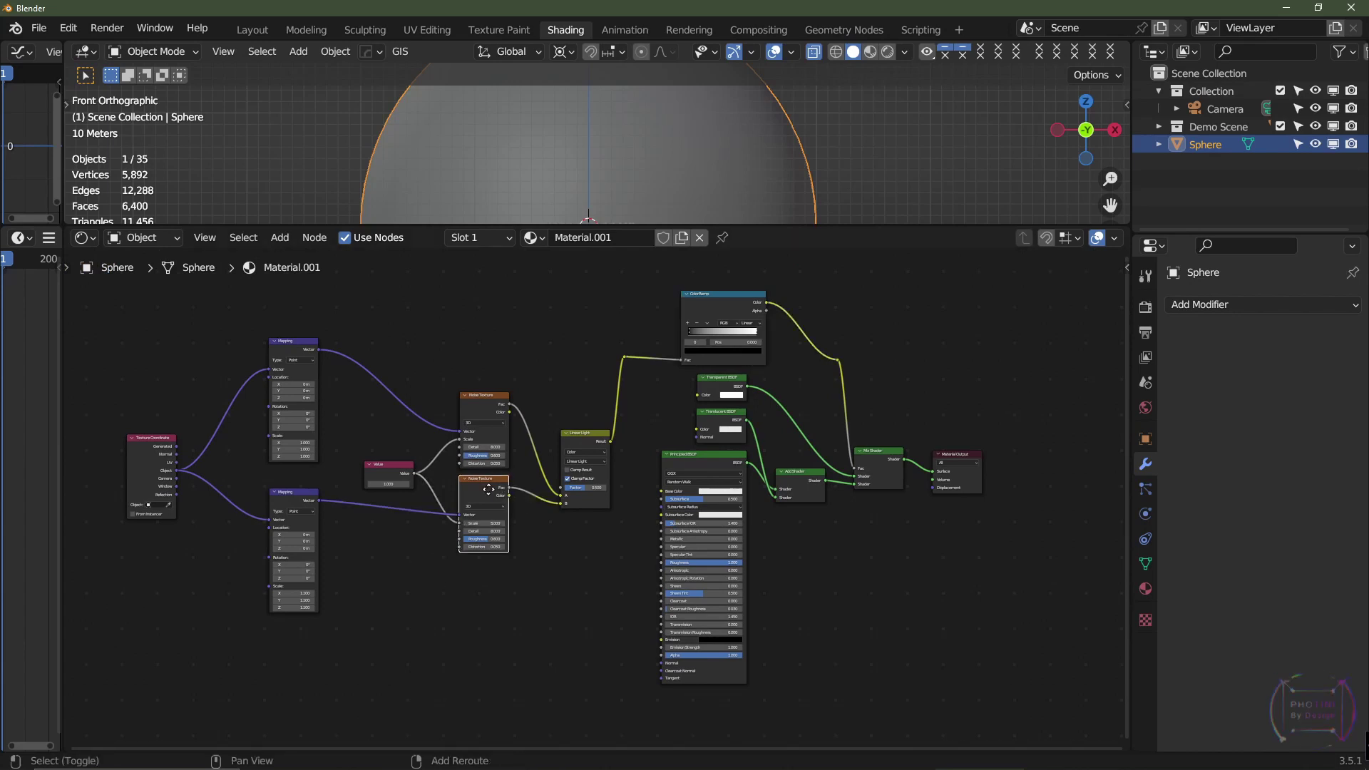
click(486, 639)
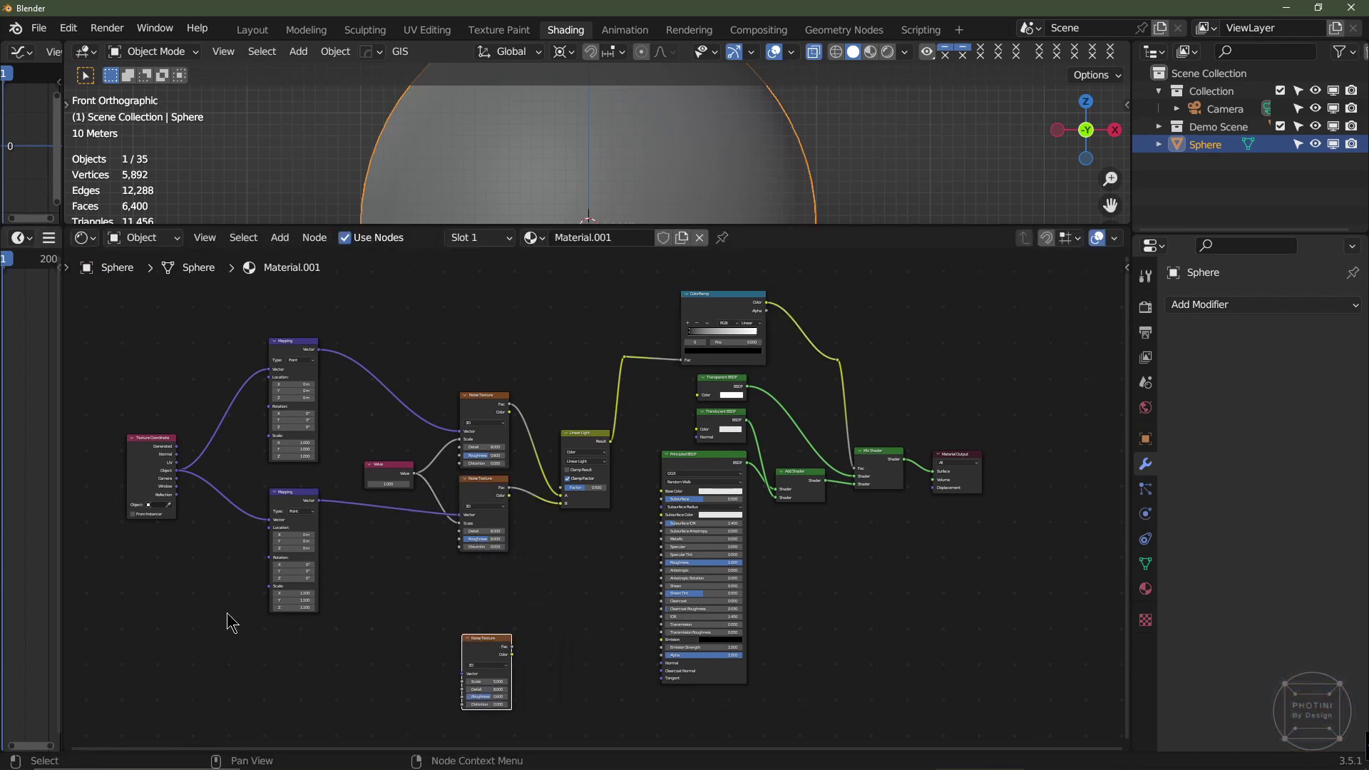
Connect the Texture Coordinate's Object output to the copied Noise Texture's Vector, routing the link below the Mapping nodes with a reroute point.
scroll(174, 531, up, 1)
drag(105, 465, 440, 703)
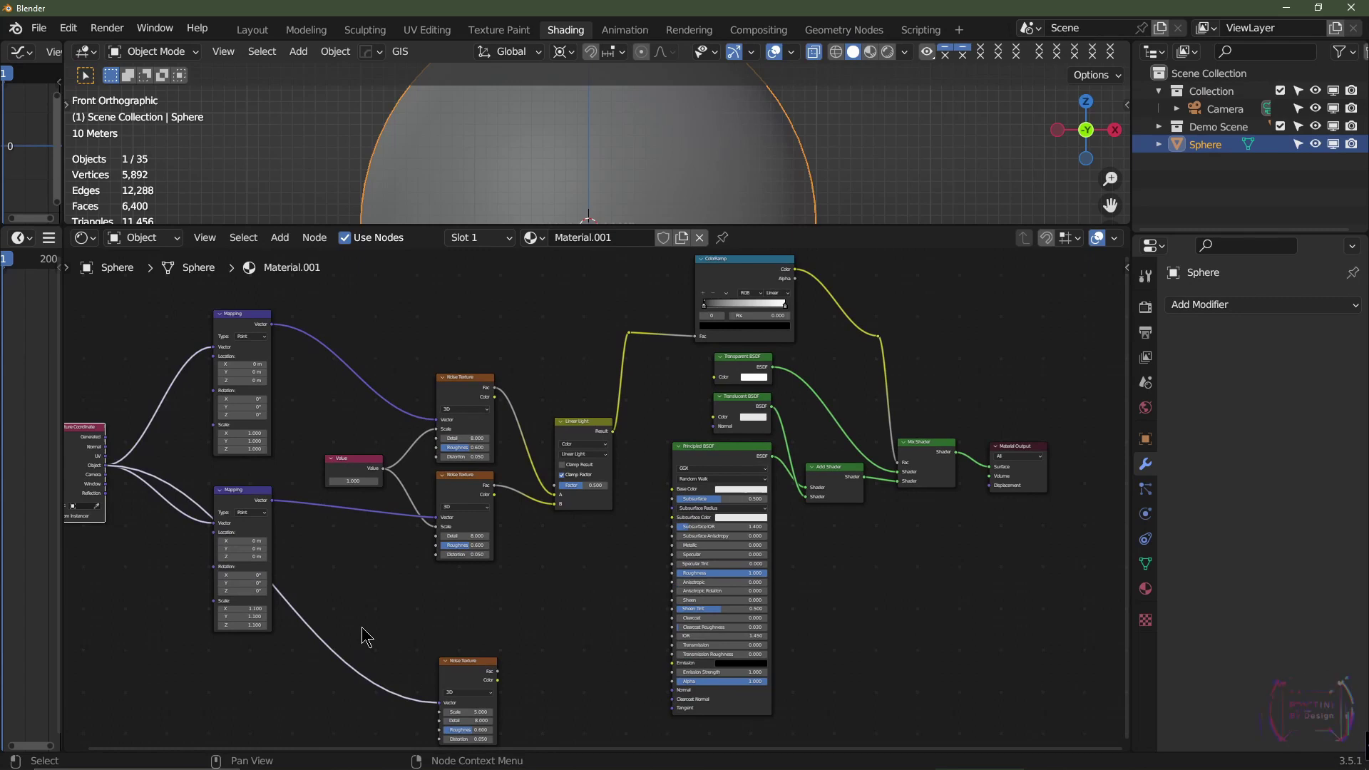
shift+right_drag(366, 628, 282, 726)
drag(319, 627, 363, 687)
key(g)
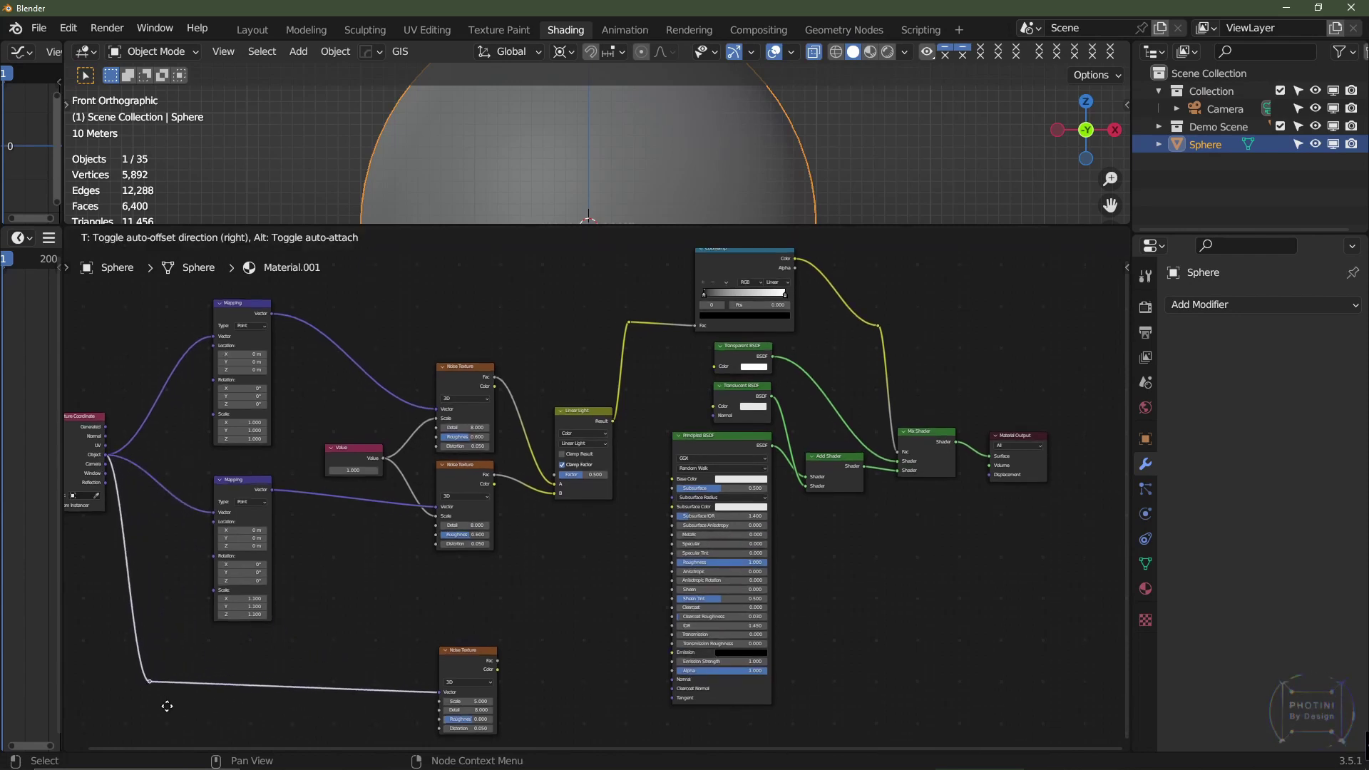
click(167, 706)
Add a Bump node beside the copied Noise Texture and connect the noise's Fac to the Bump's Height.
middle_drag(574, 724, 452, 706)
key(shift+a)
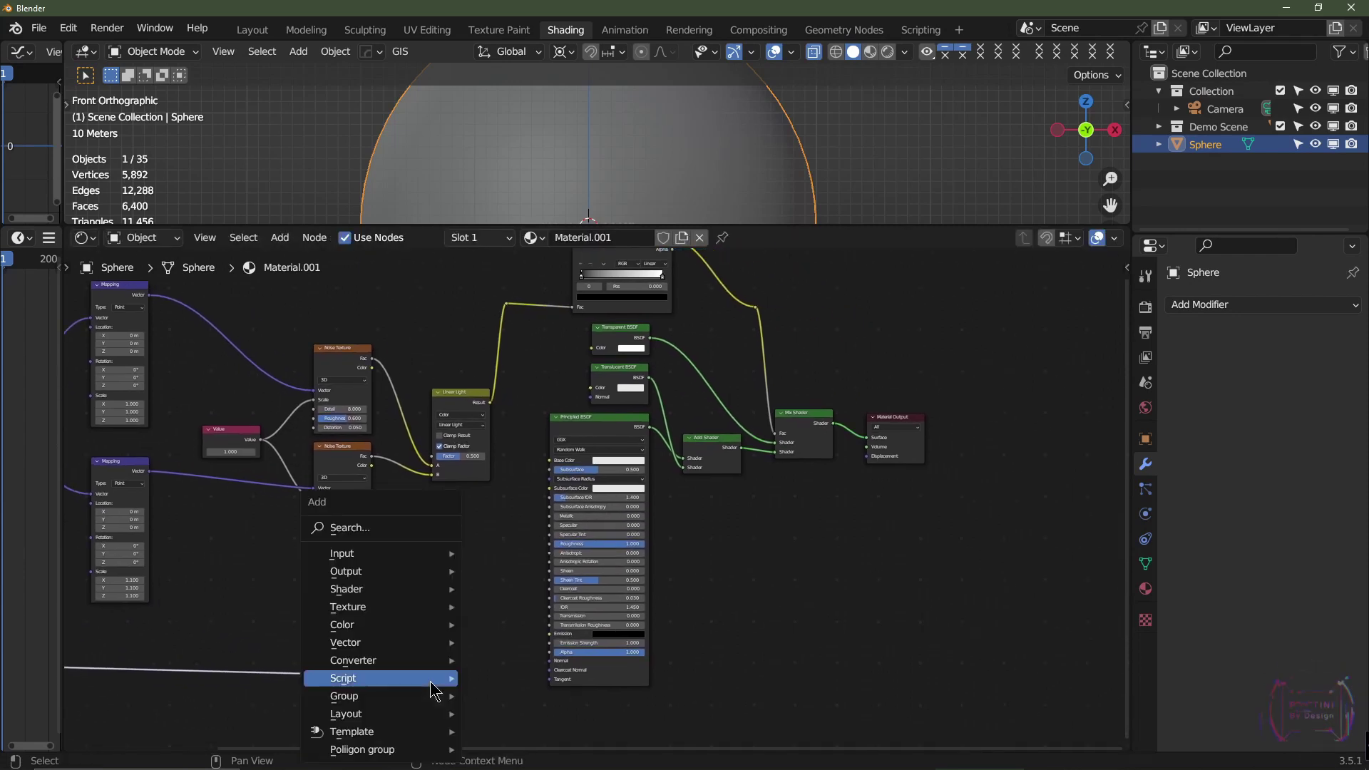
mouse_move(431, 685)
mouse_move(400, 642)
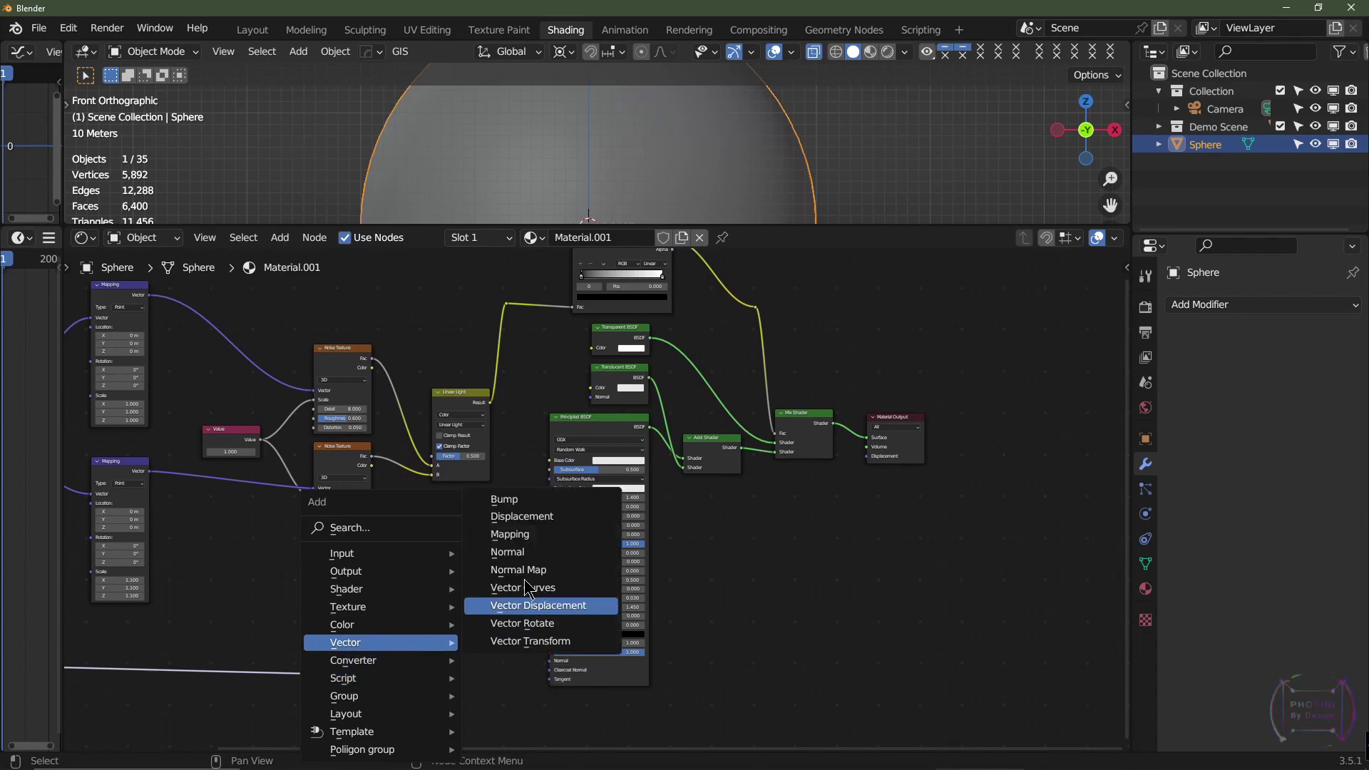
click(496, 499)
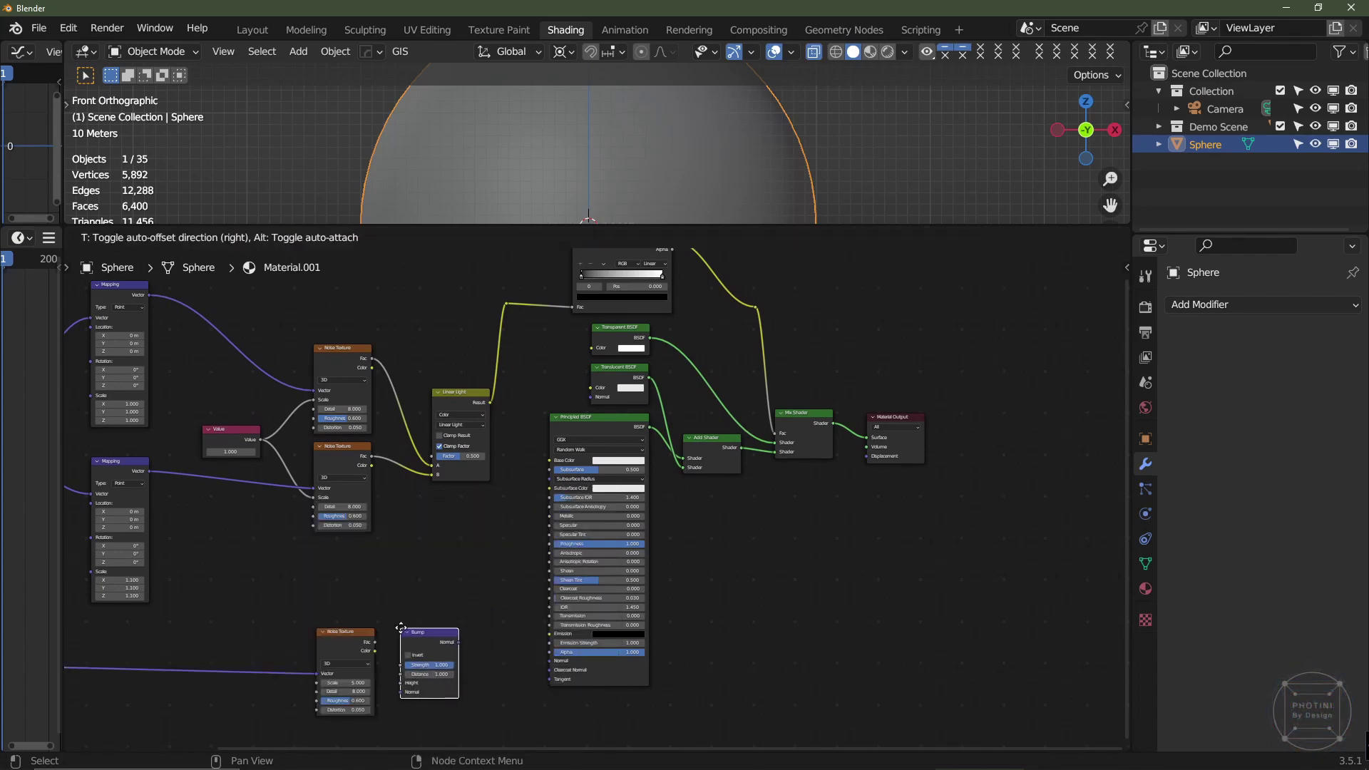
click(408, 632)
scroll(408, 632, up, 2)
middle_drag(332, 688, 404, 568)
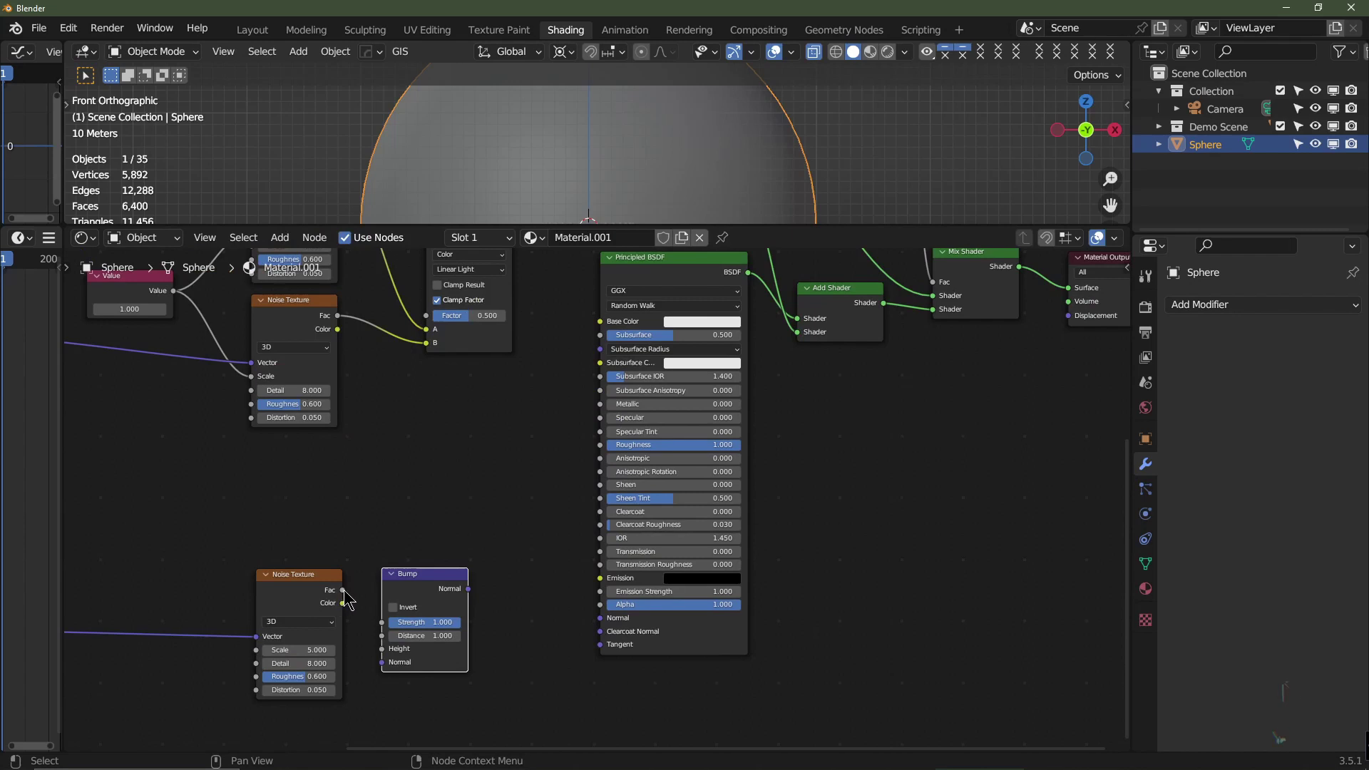
drag(343, 590, 384, 649)
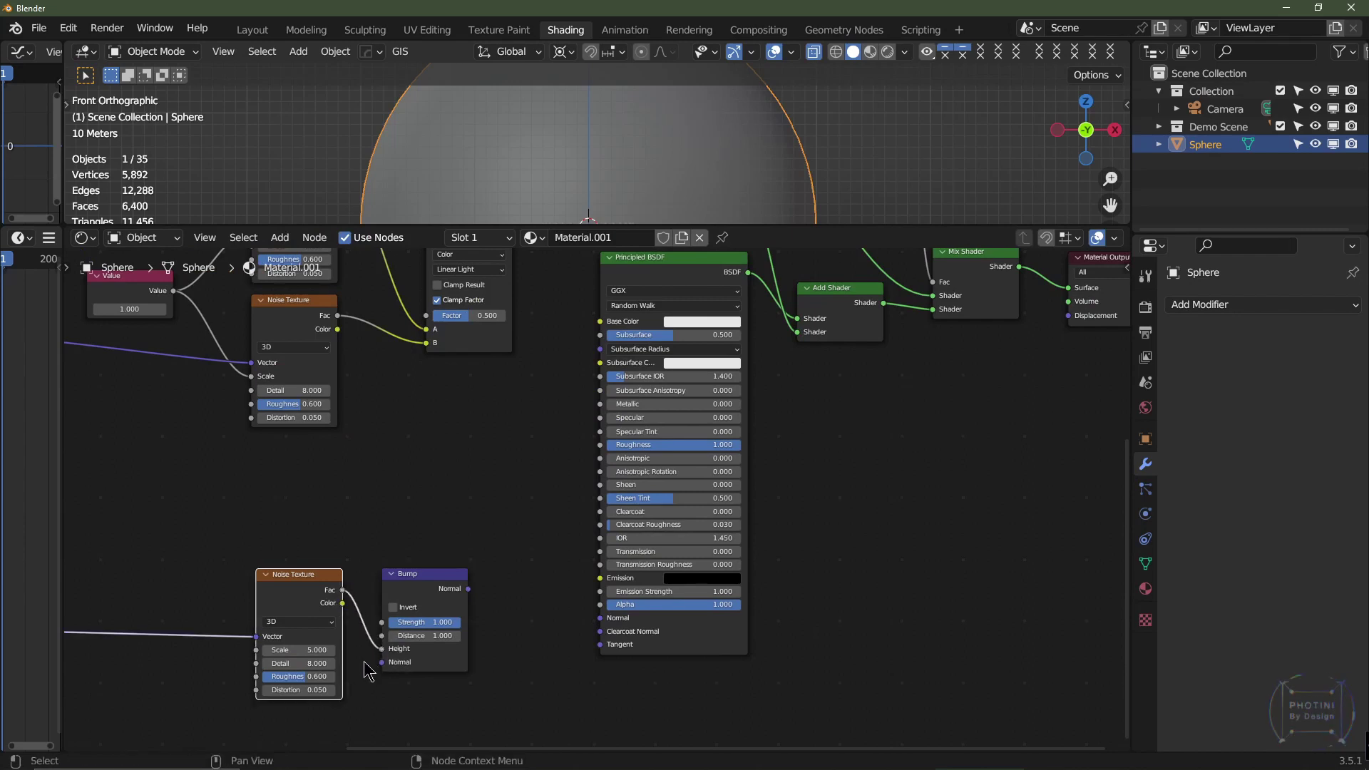
Set the copied Noise Texture's Scale to 1, Detail to 2.5 and Distortion to 0.1.
middle_drag(343, 687, 360, 627)
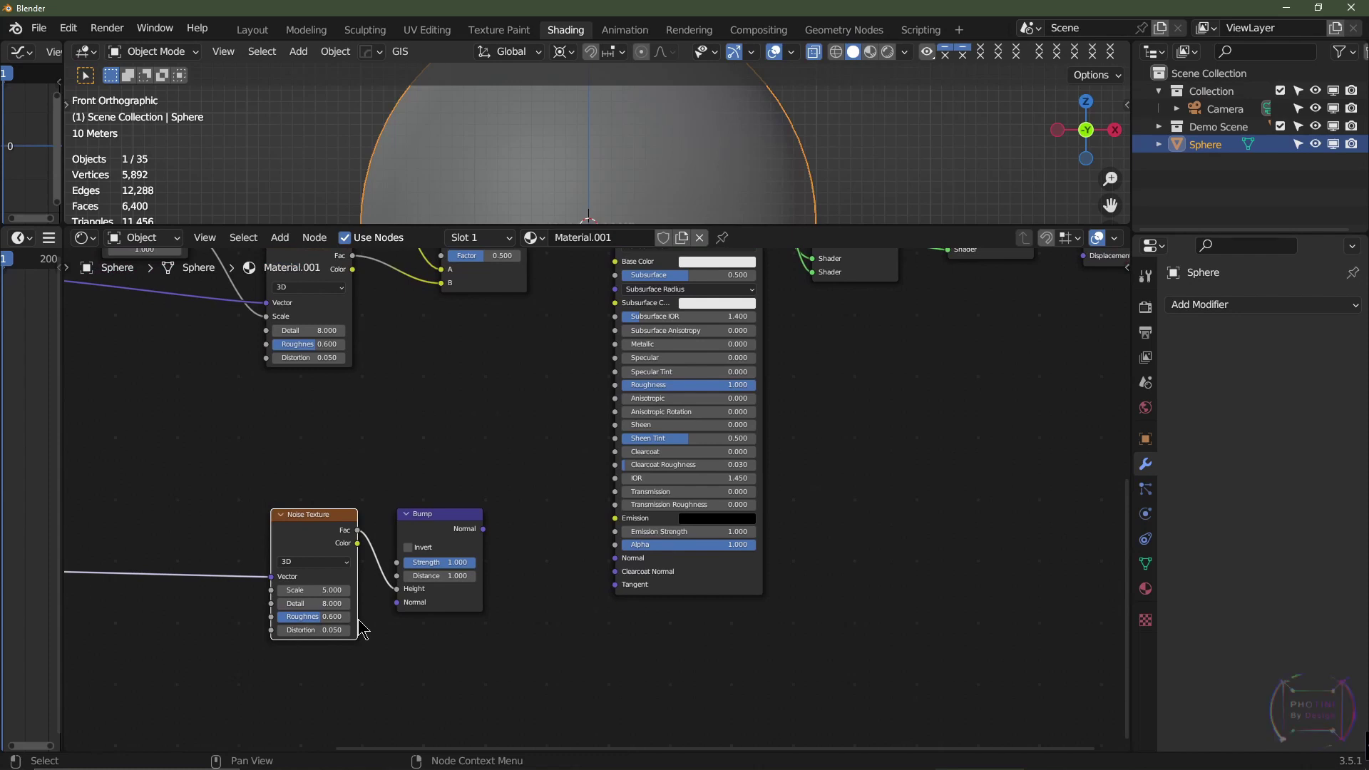
double_click(324, 591)
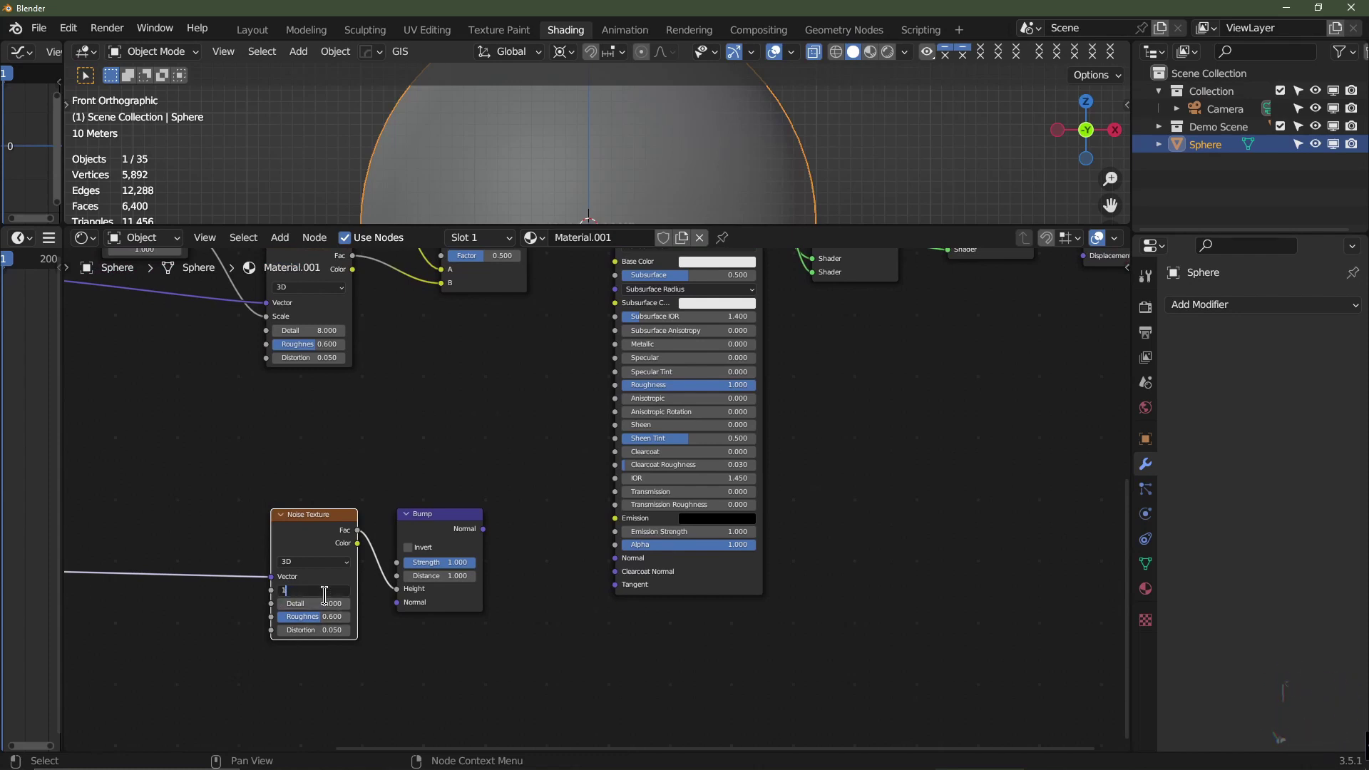
text(1)
key(Return)
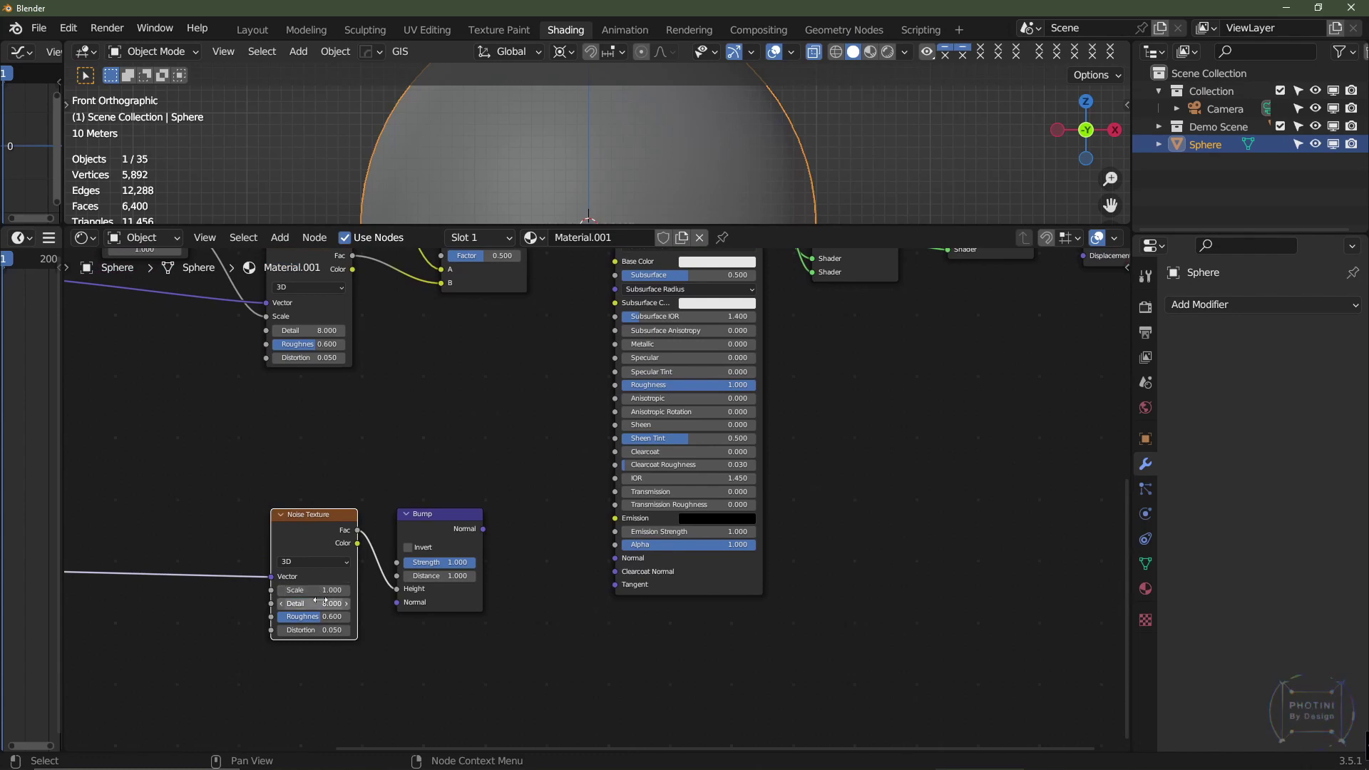
double_click(314, 604)
text(2.5)
key(Return)
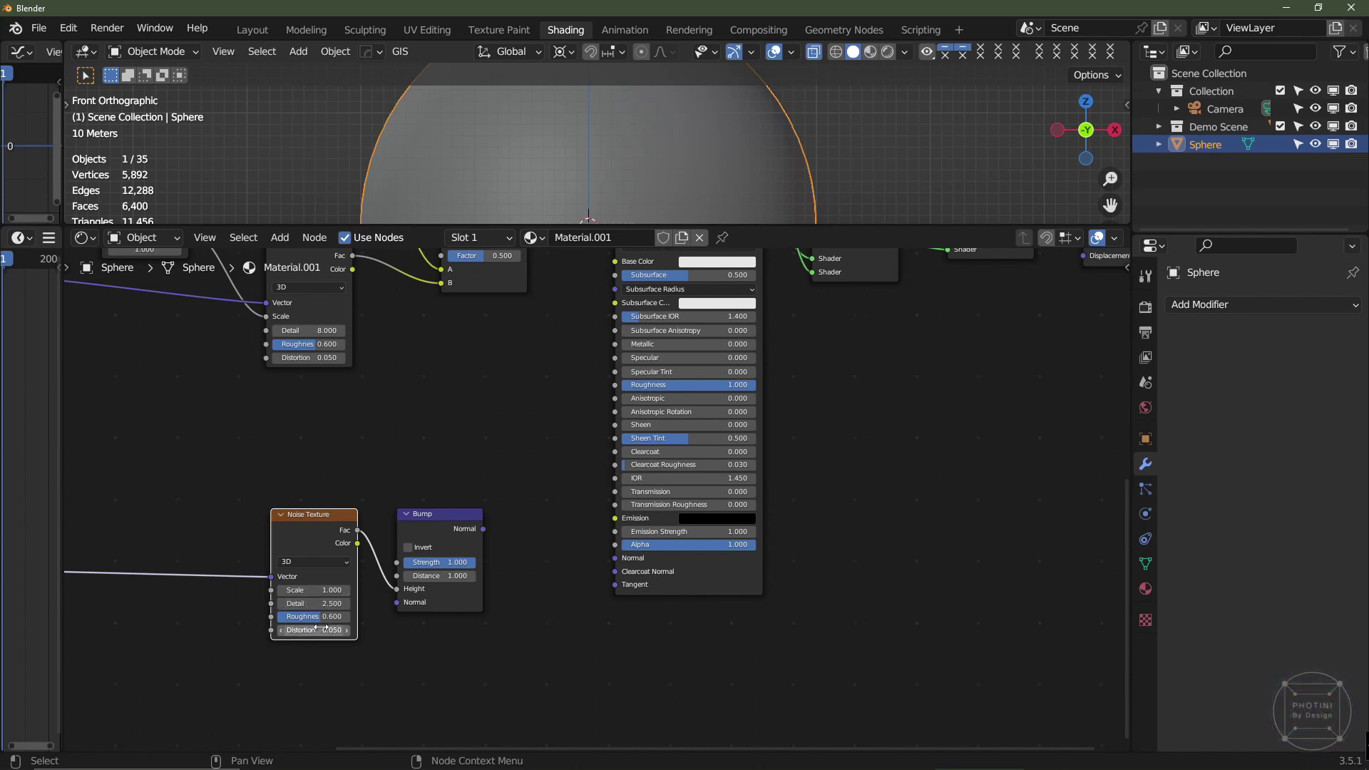
double_click(317, 628)
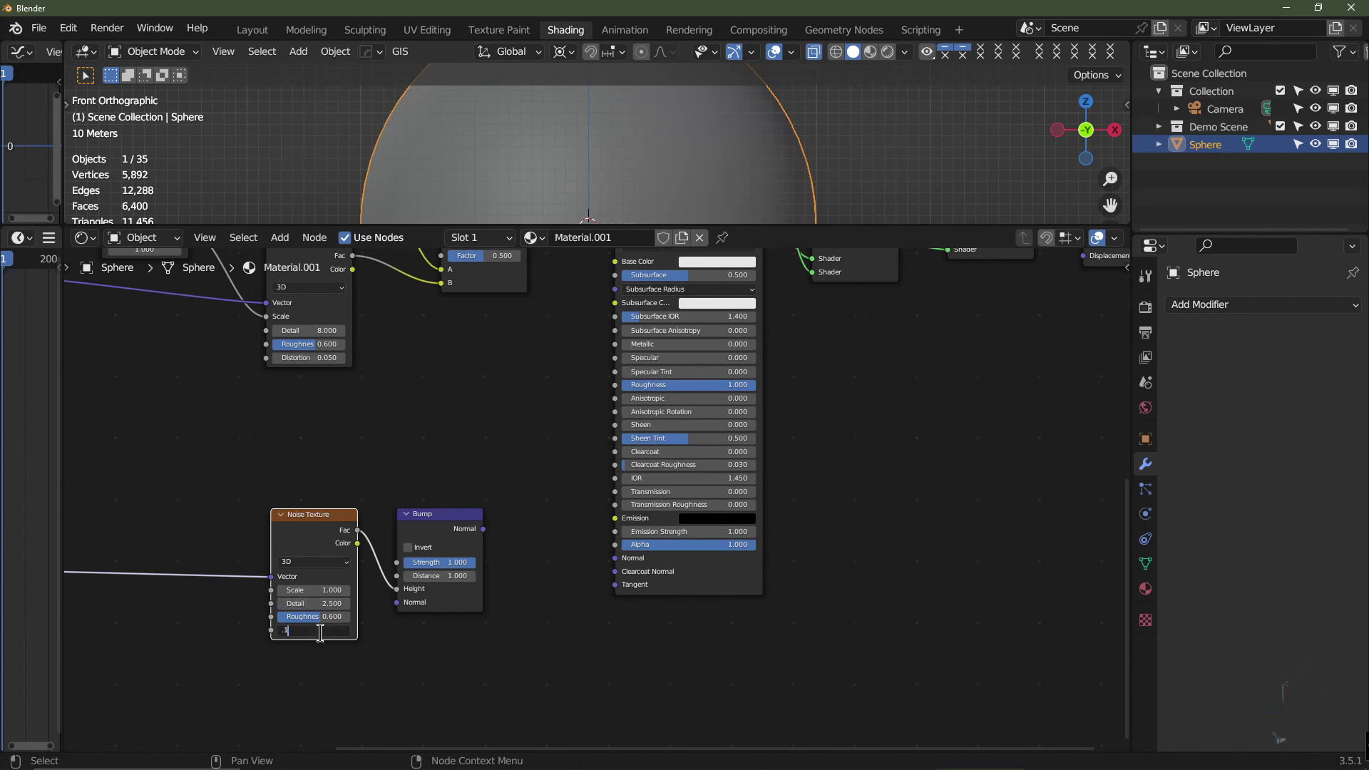
text(.1)
key(Return)
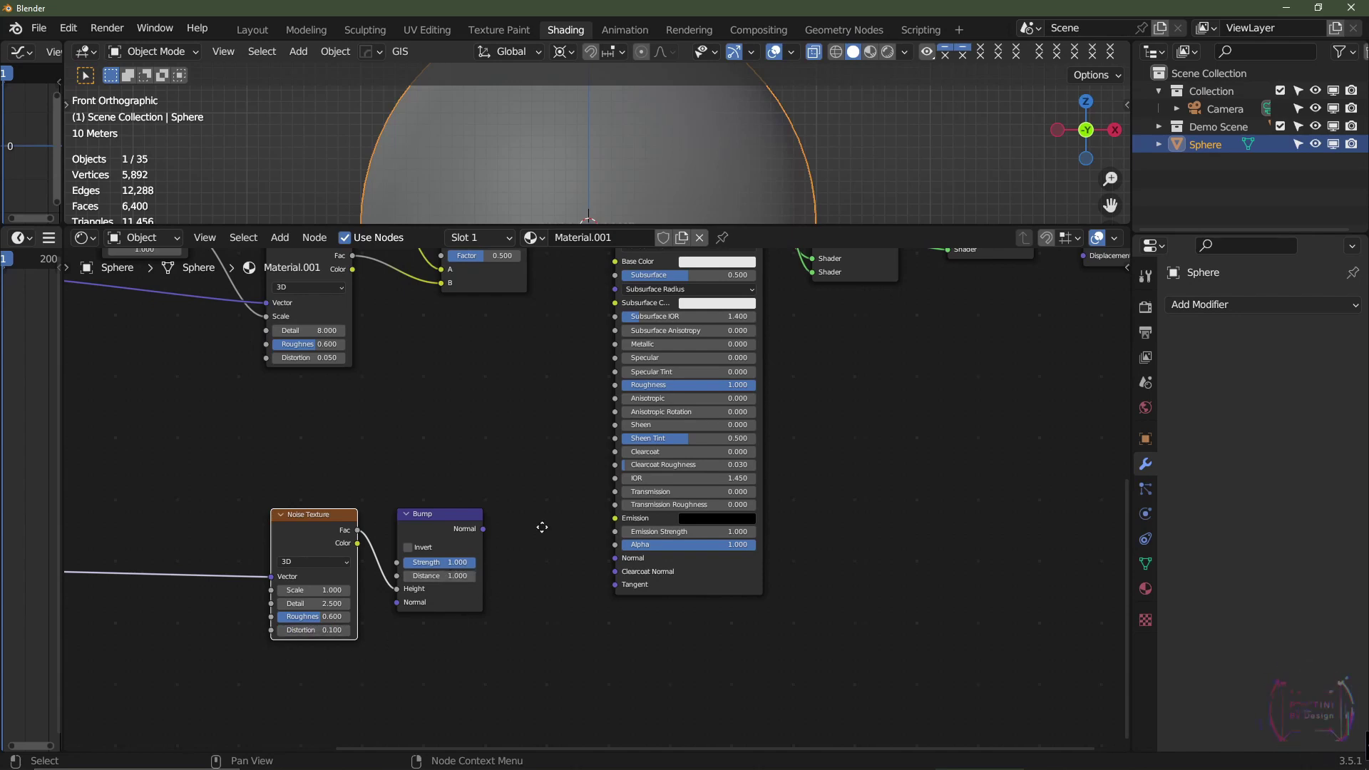
Enlarge the 3D viewport and show the scene in rendered shading through the camera.
middle_drag(541, 528, 526, 572)
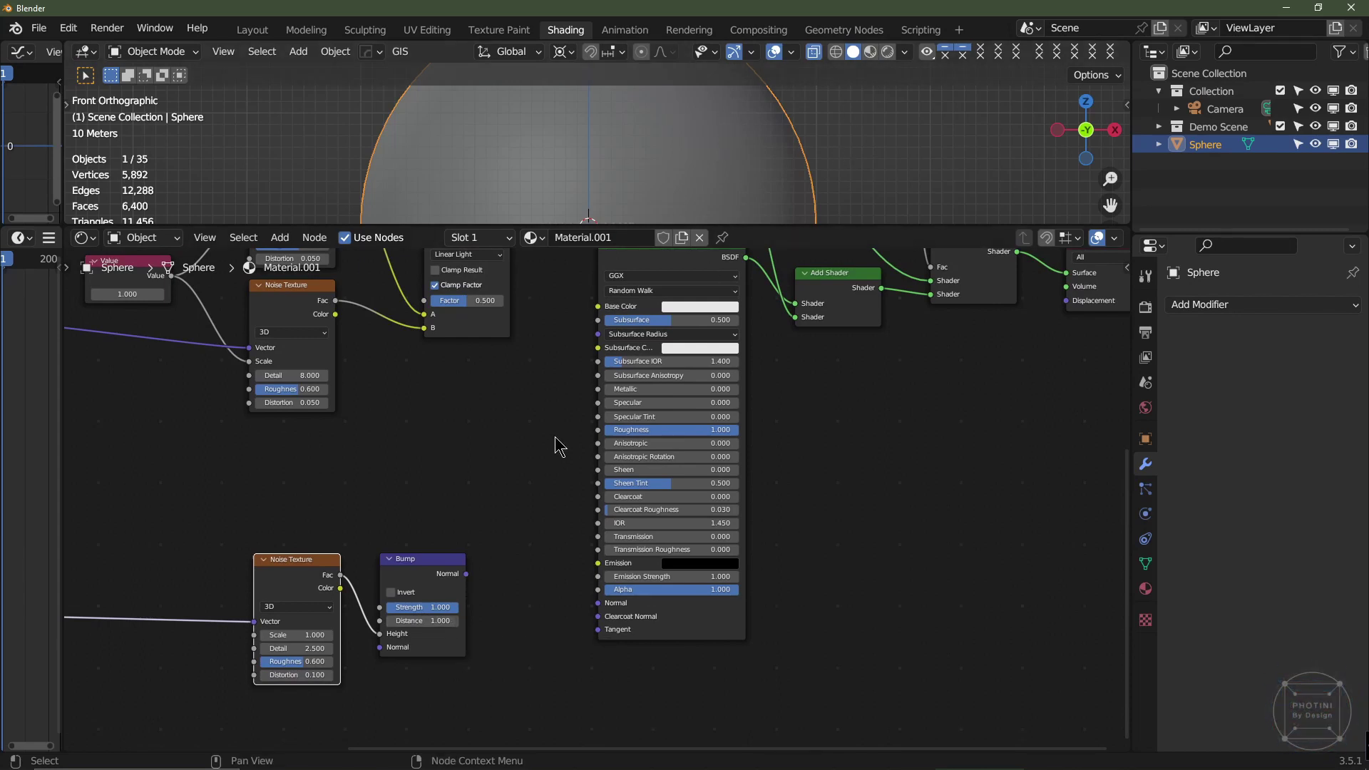
middle_drag(557, 447, 508, 520)
middle_drag(504, 433, 473, 518)
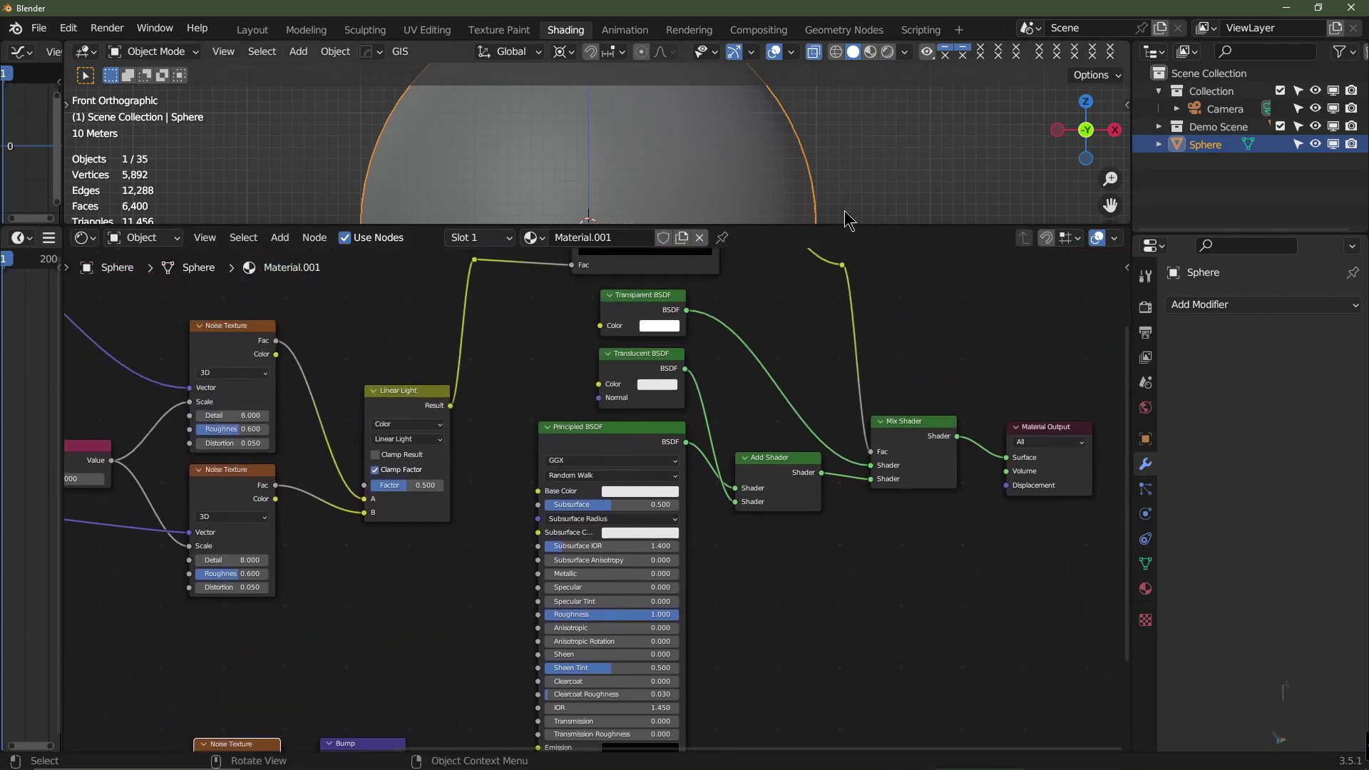
drag(843, 223, 843, 332)
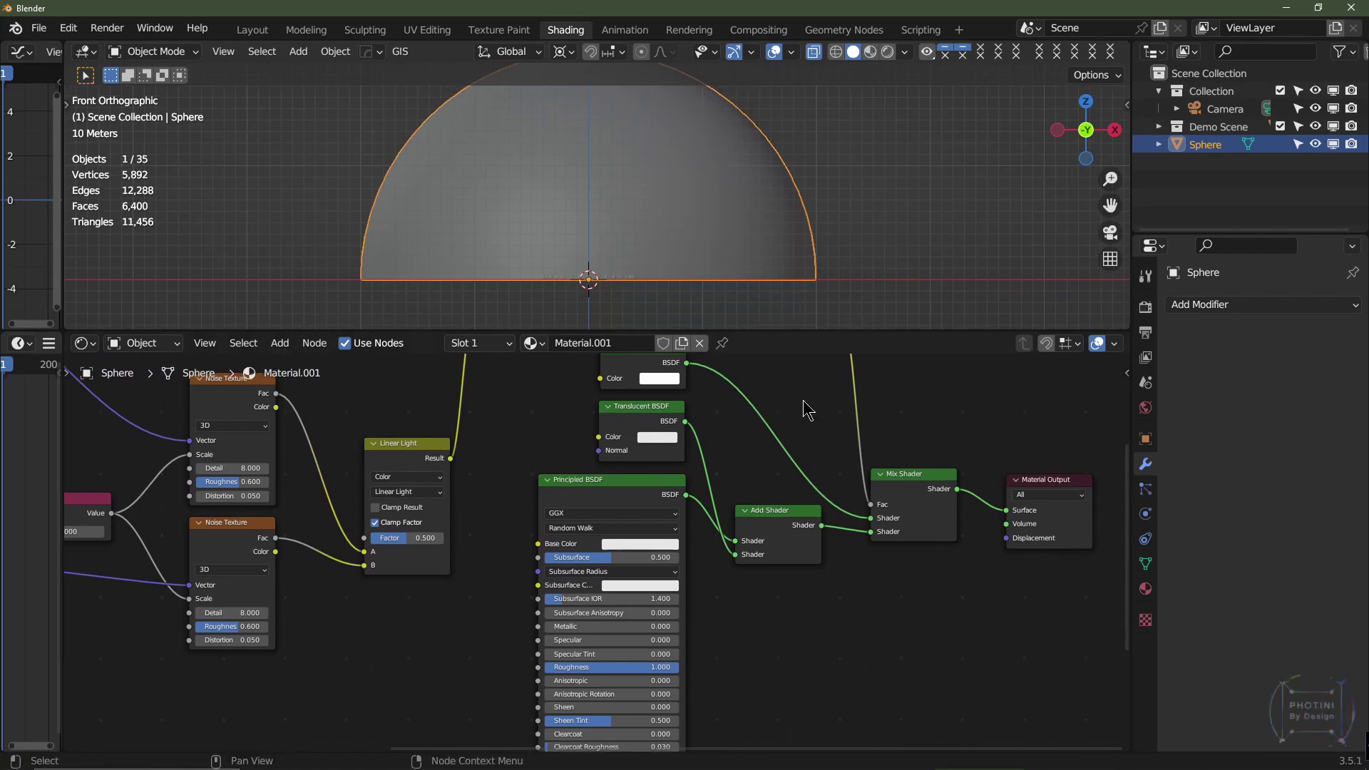
middle_drag(803, 401, 773, 535)
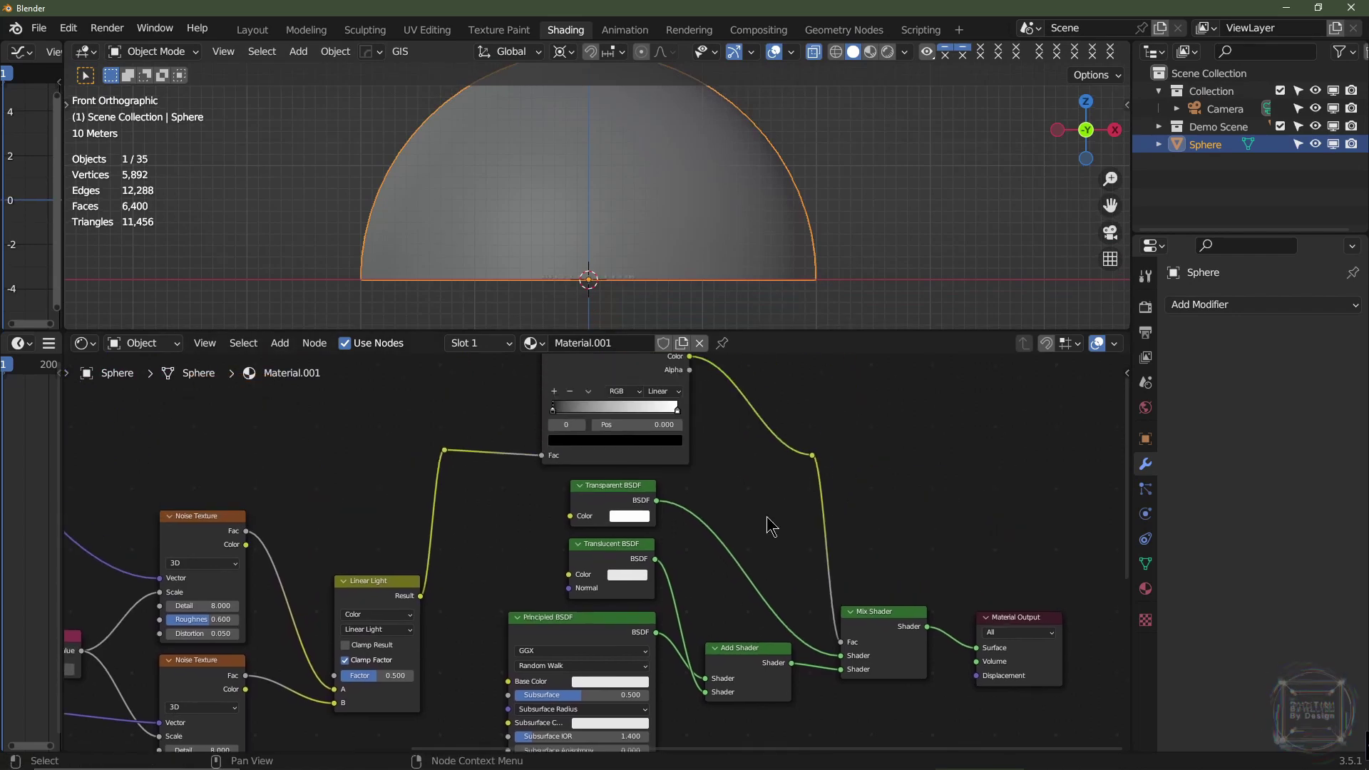
click(889, 53)
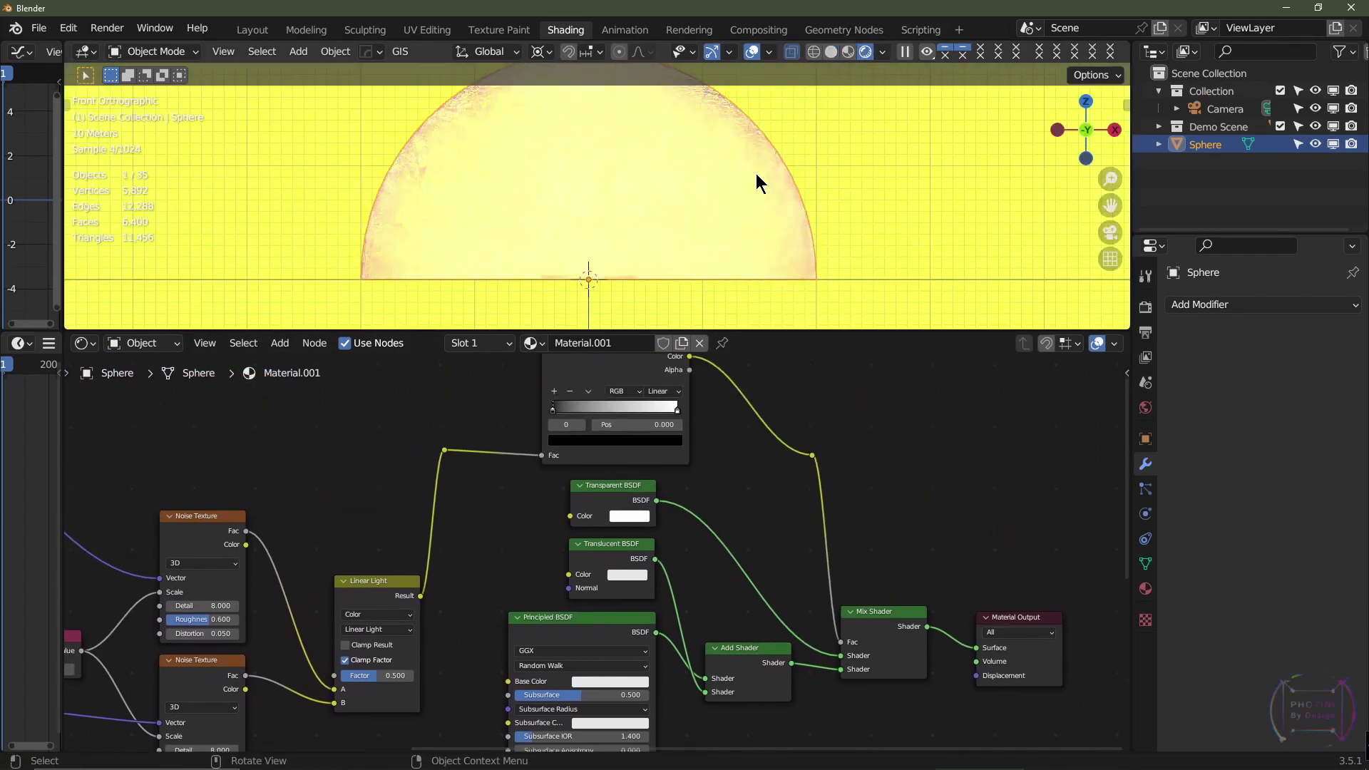
key(KP_0)
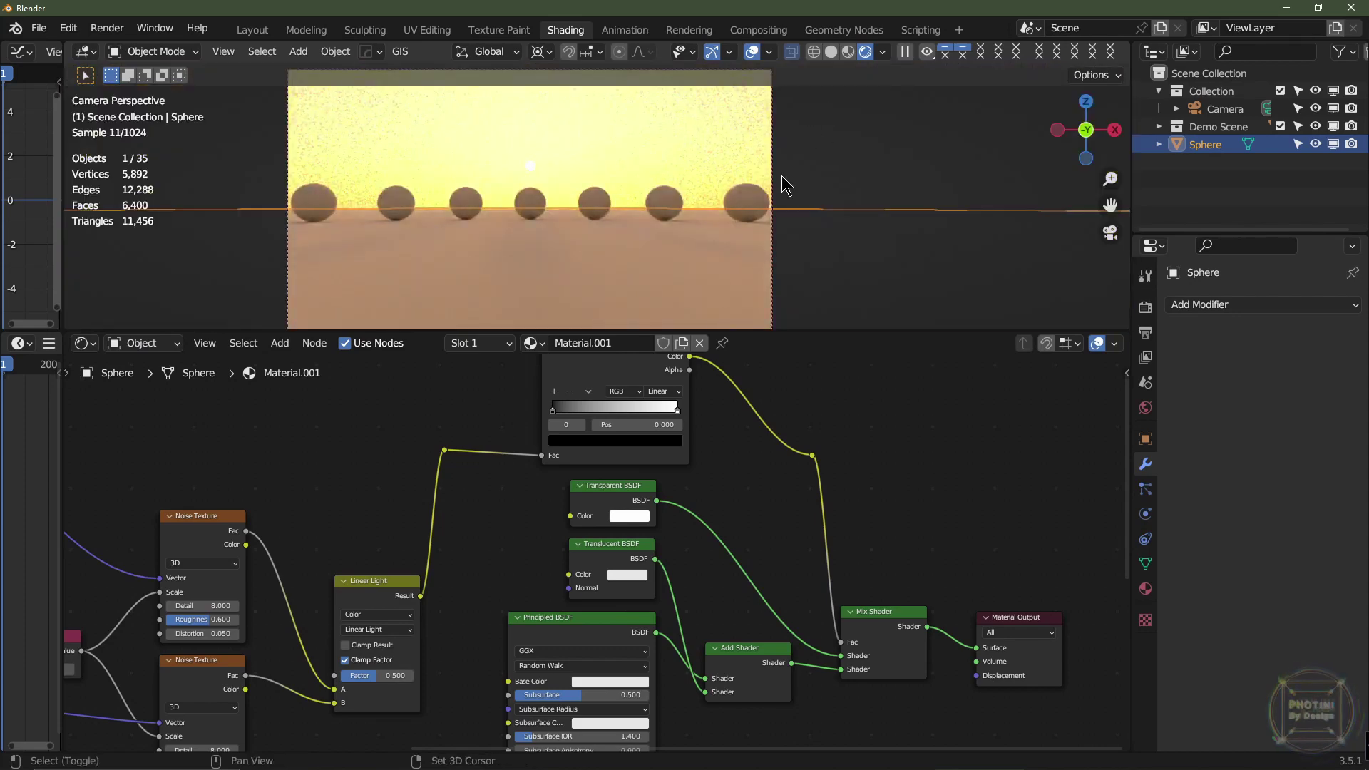
scroll(494, 148, up, 2)
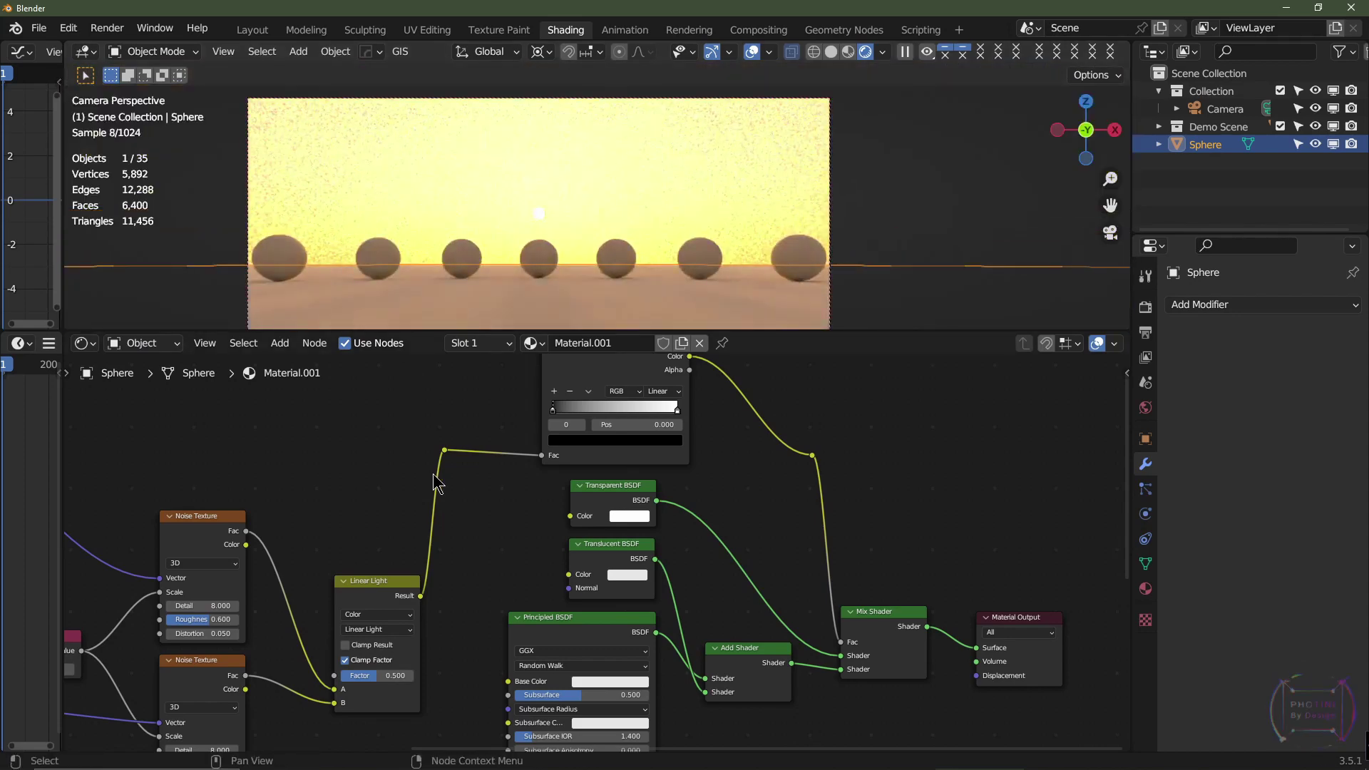
Set the Value node that drives the Scale of both upper Noise Textures to 0.05.
middle_drag(438, 483, 587, 401)
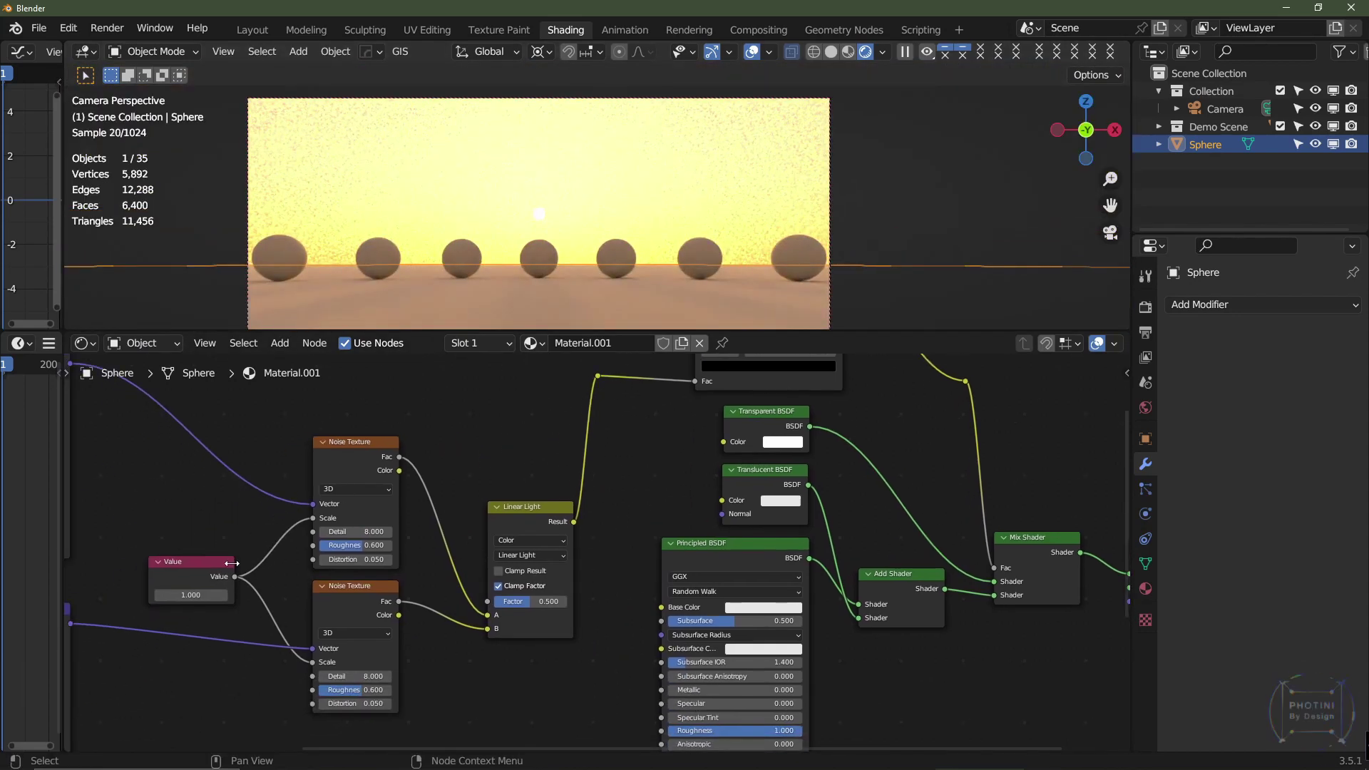
text(0.05)
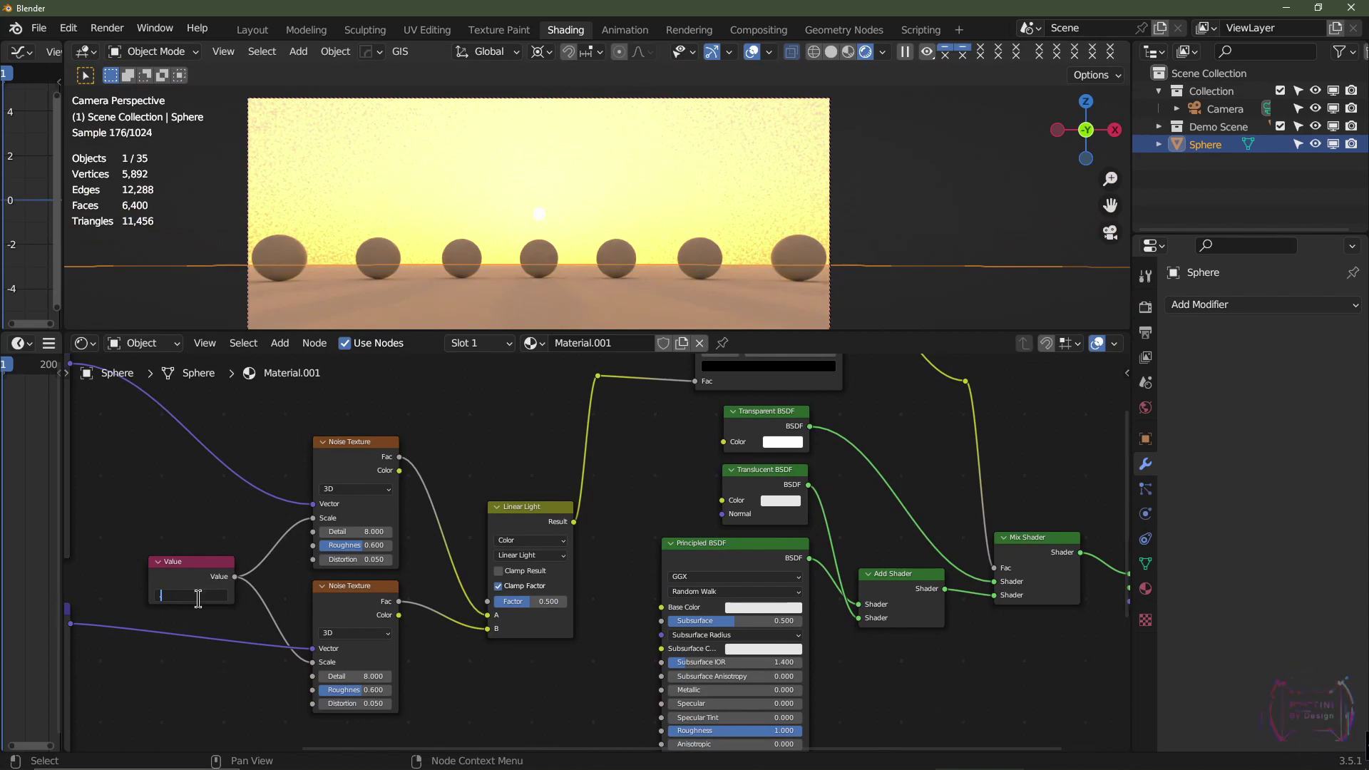
key(Return)
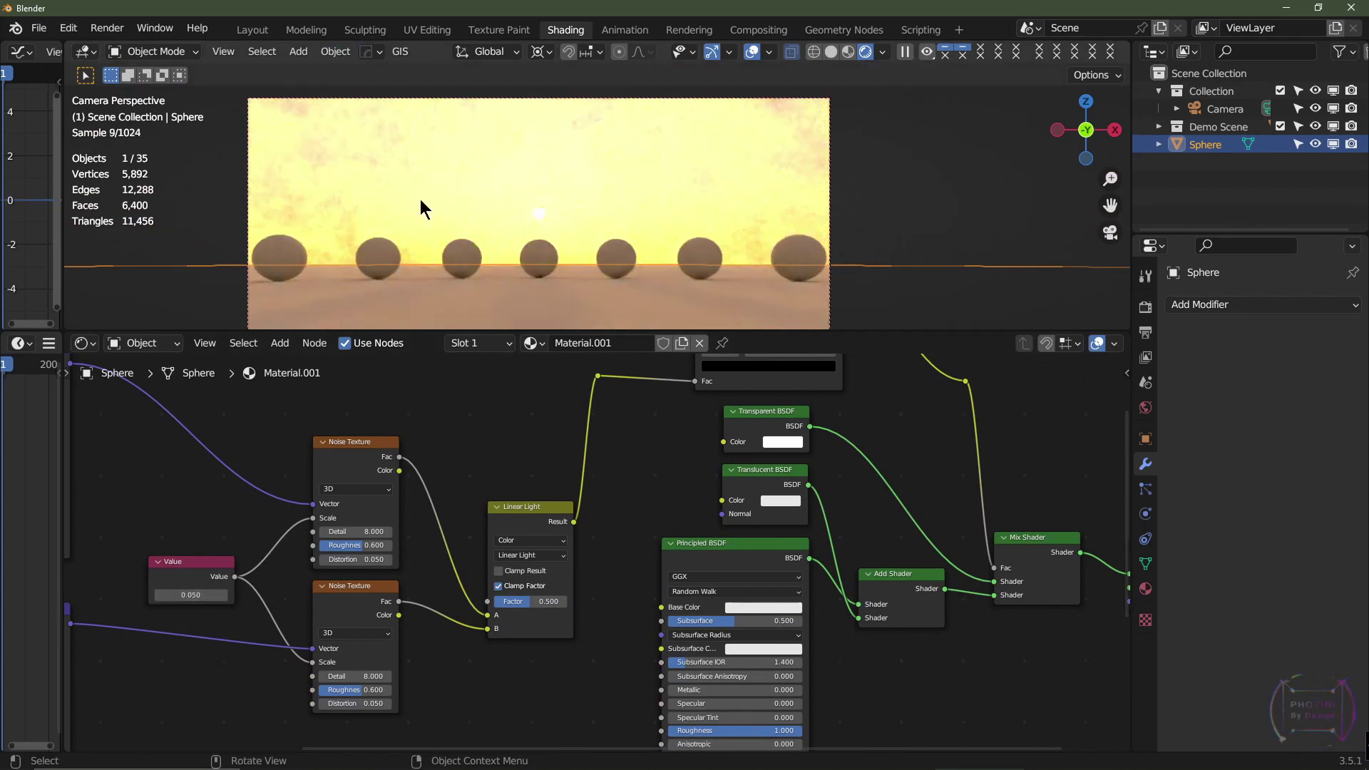
middle_drag(864, 412, 783, 514)
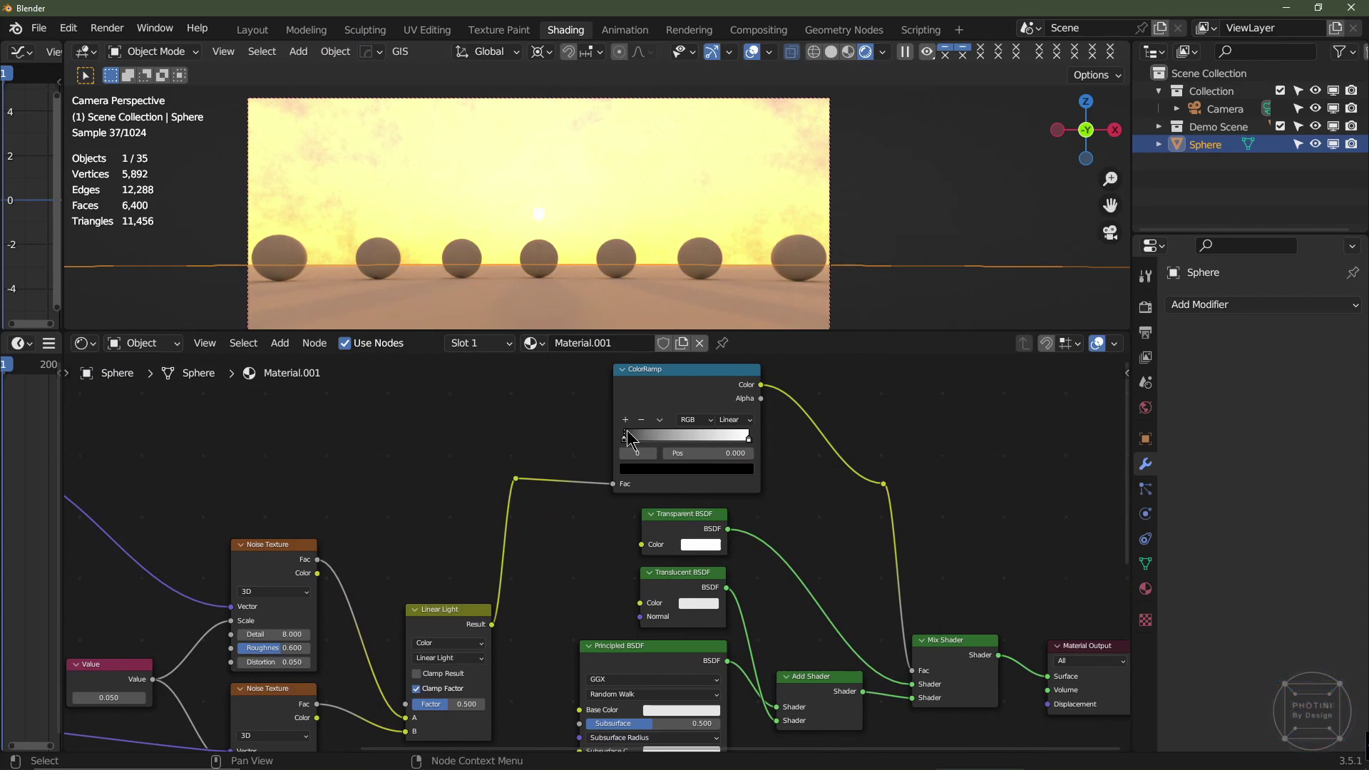
Move the ColorRamp's black stop to position 0.531 and inspect the clouds from around the dome and through the camera.
drag(630, 437, 701, 443)
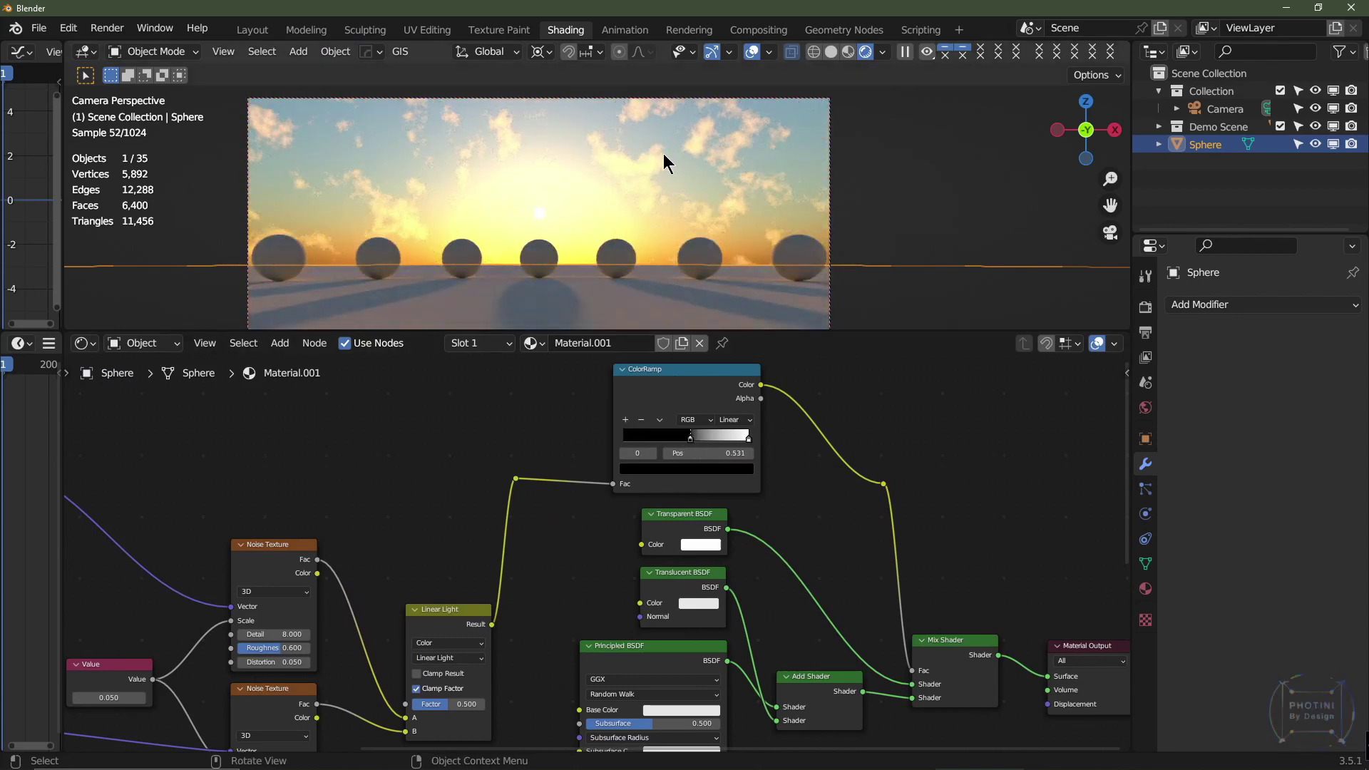
middle_drag(655, 158, 778, 196)
scroll(749, 190, up, 5)
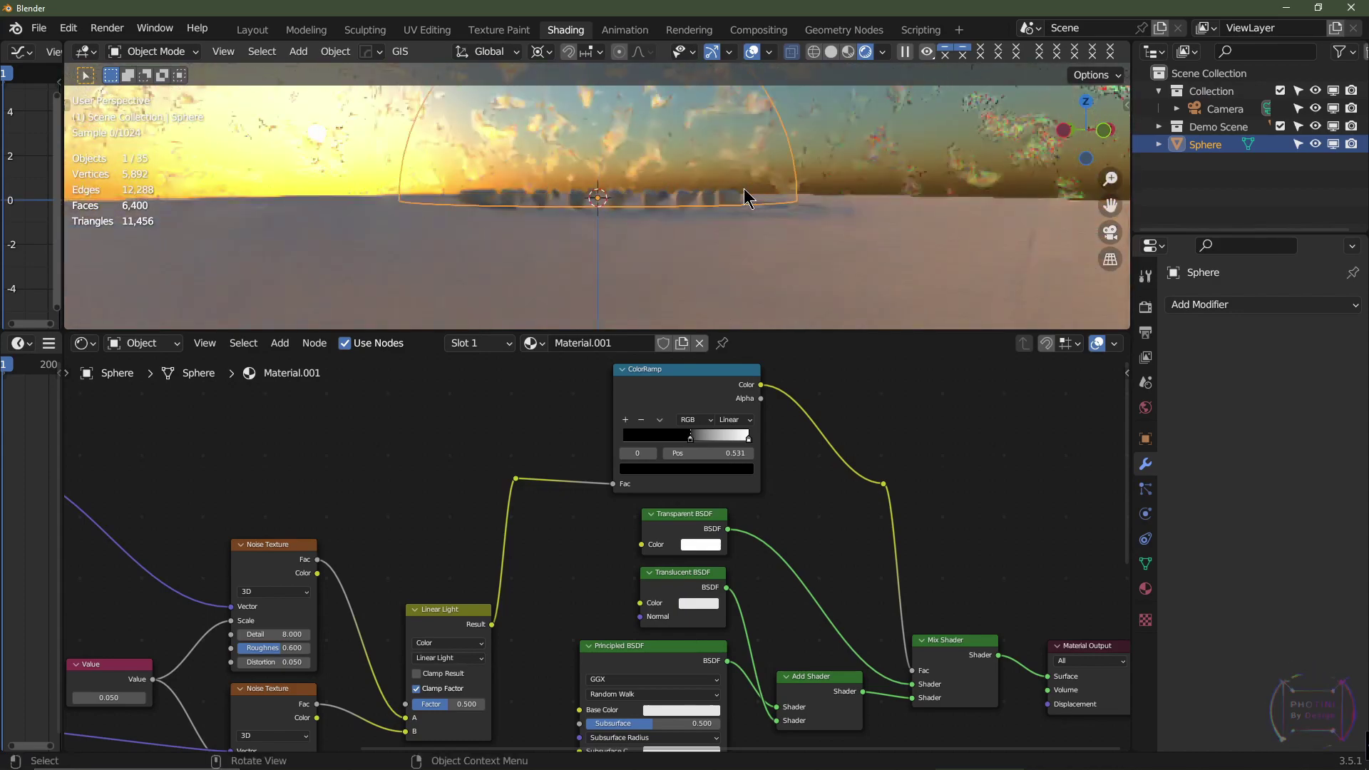
scroll(709, 186, down, 4)
middle_drag(709, 183, 451, 182)
scroll(603, 184, up, 3)
scroll(673, 172, down, 6)
key(KP_0)
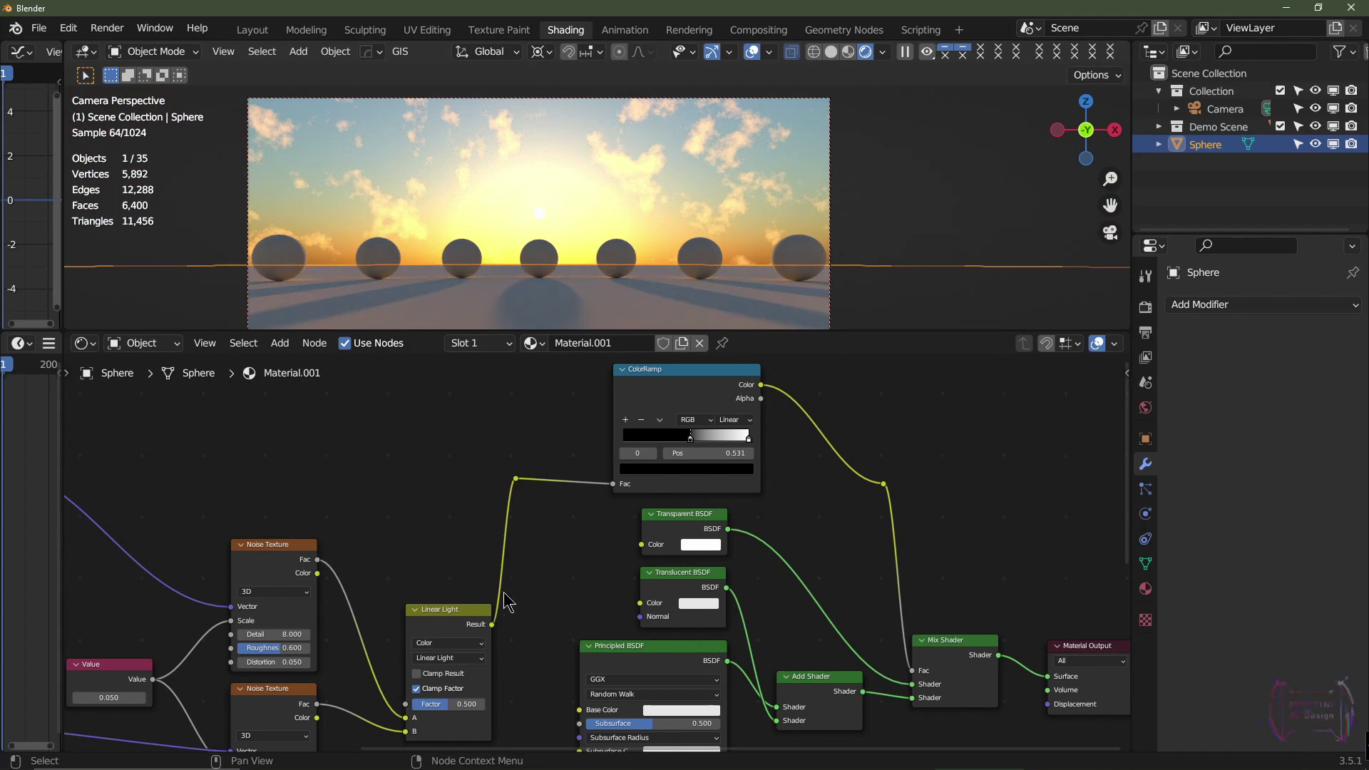
Compare the two Noise Textures by setting the Linear Light Factor to 0, to 1 and back to 0.5.
middle_drag(524, 642, 542, 541)
middle_drag(294, 605, 719, 495)
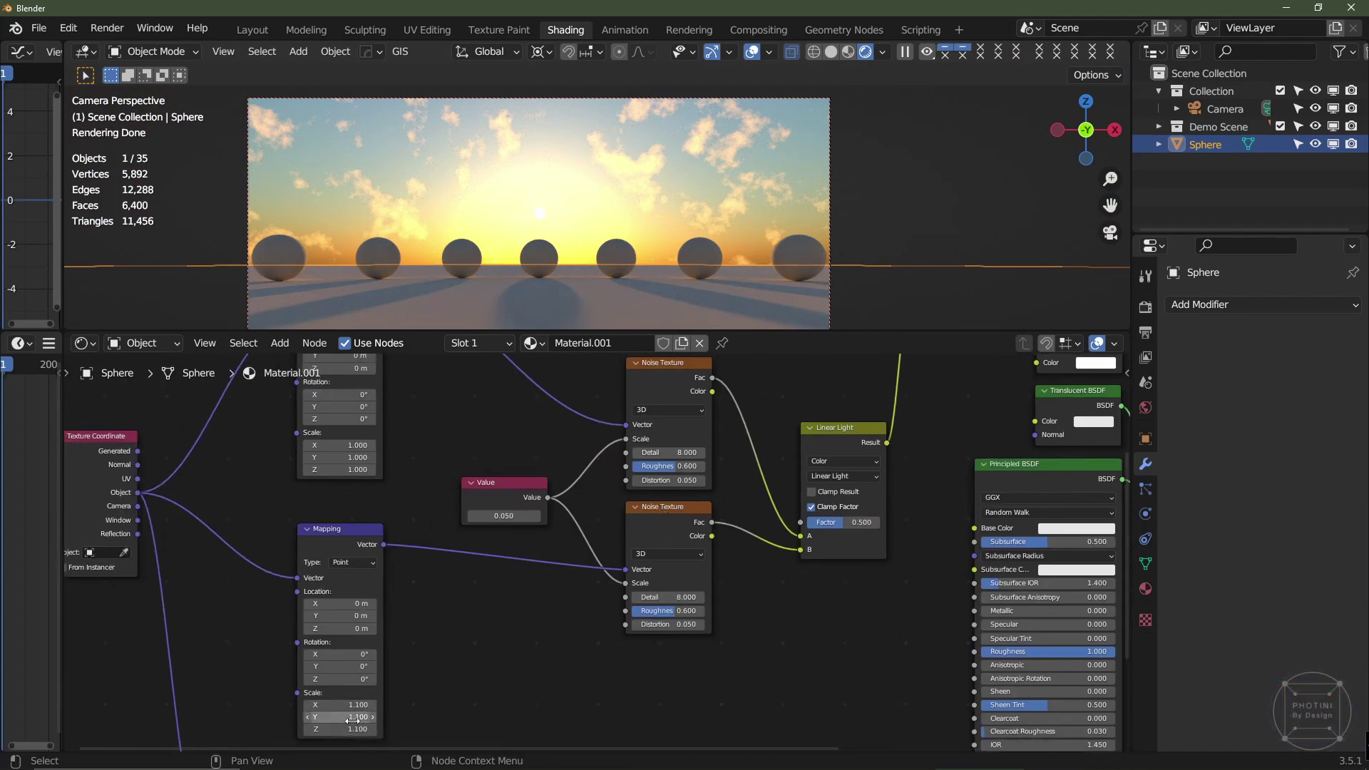
middle_drag(937, 471, 650, 492)
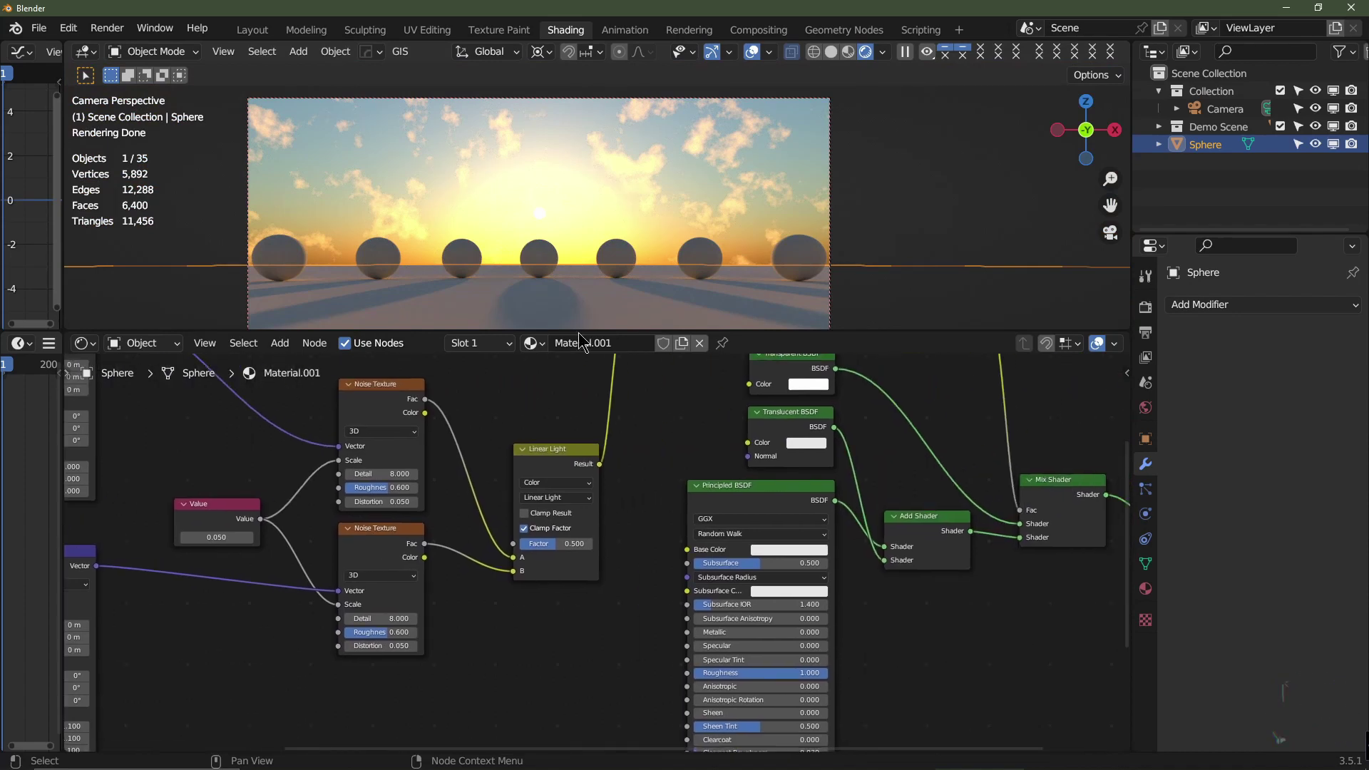
drag(575, 545, 527, 545)
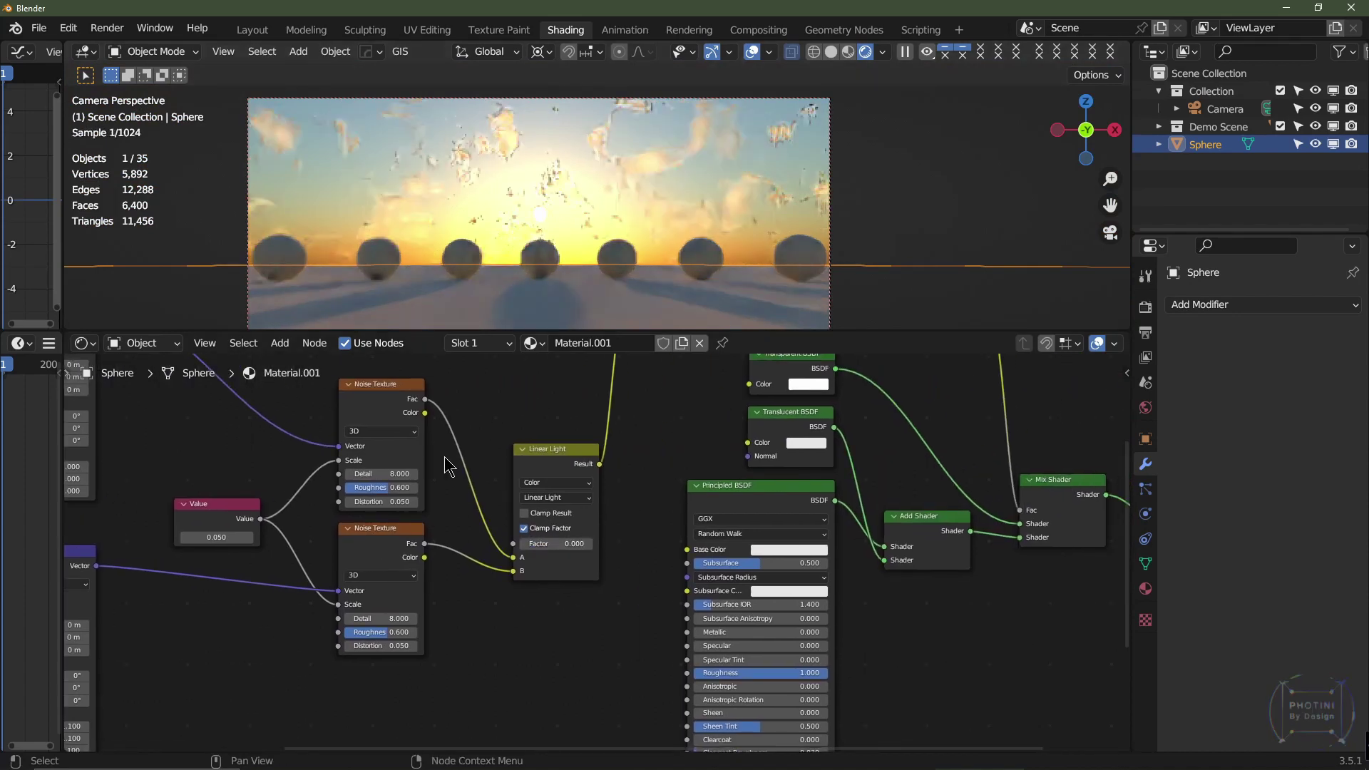
click(368, 401)
drag(557, 543, 614, 543)
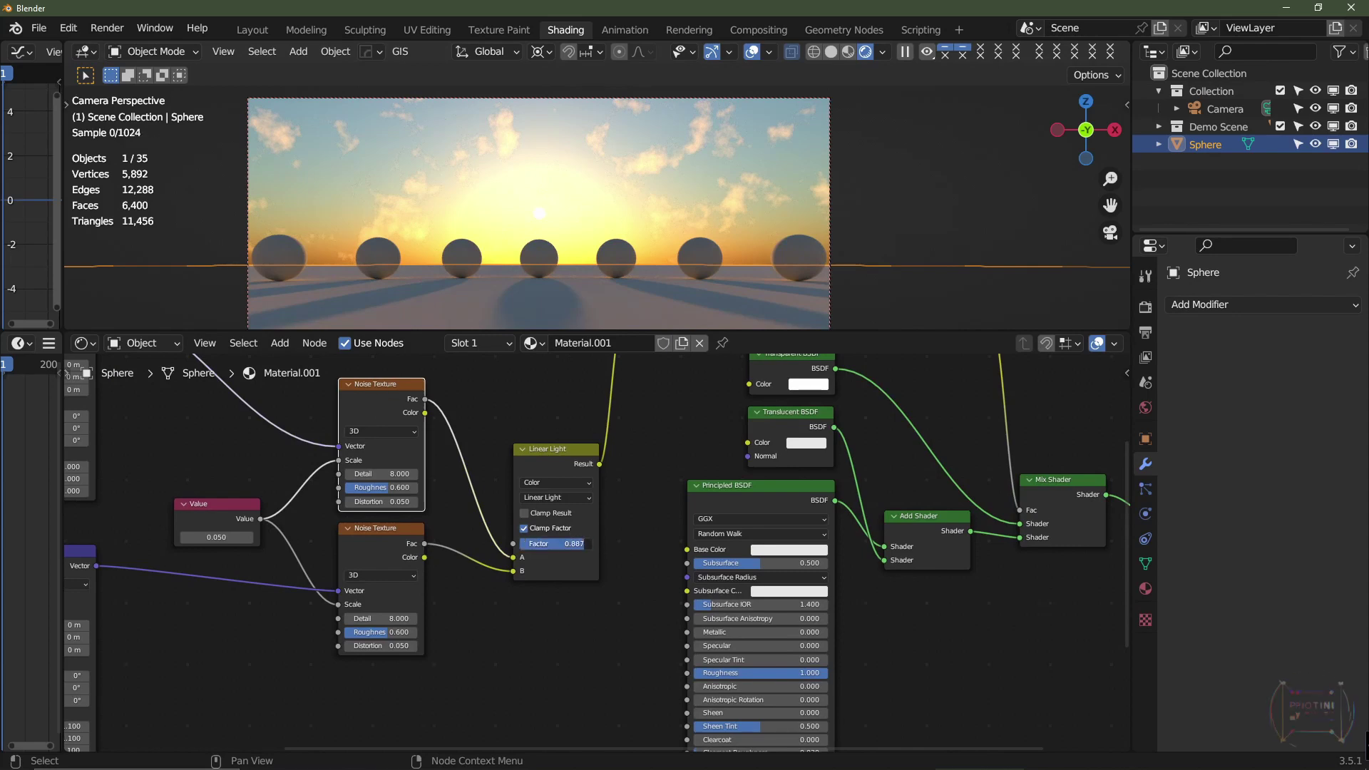
click(394, 536)
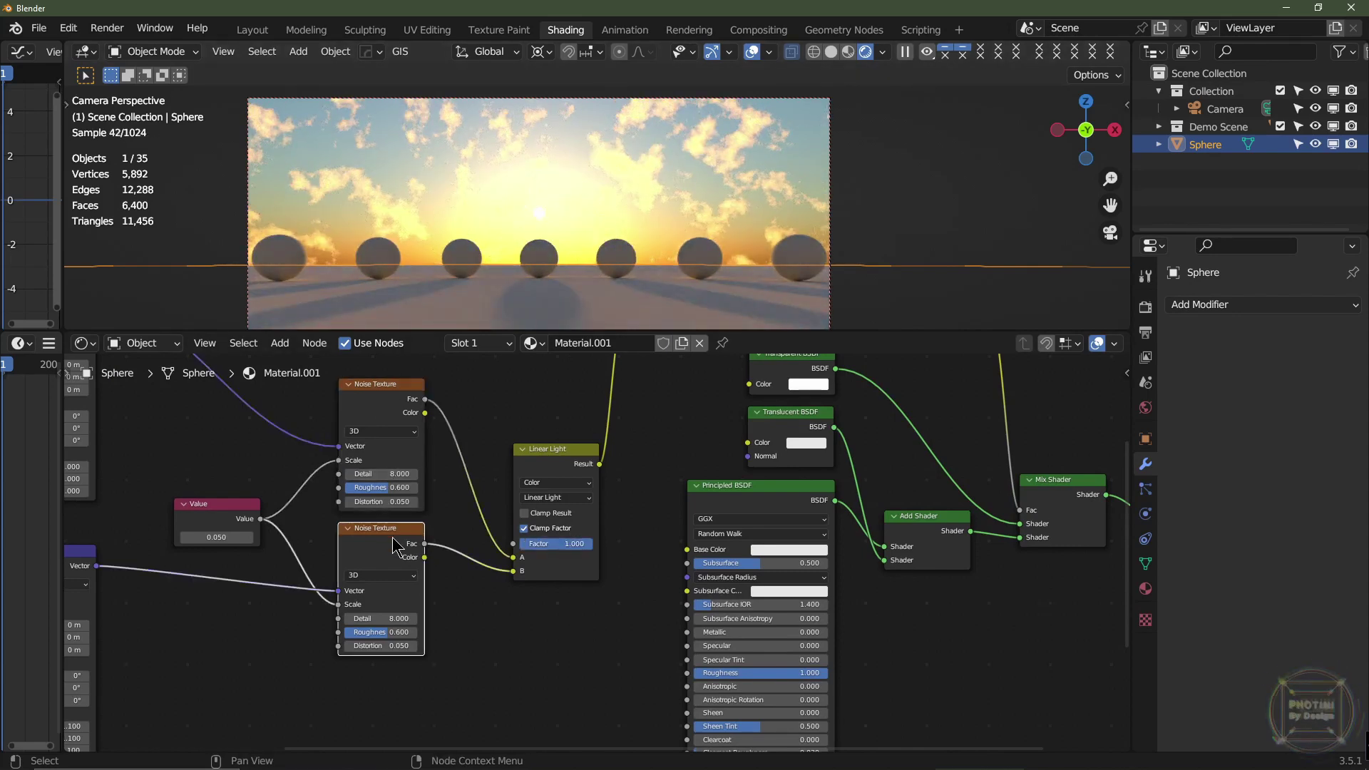
click(565, 545)
text(.5)
key(Return)
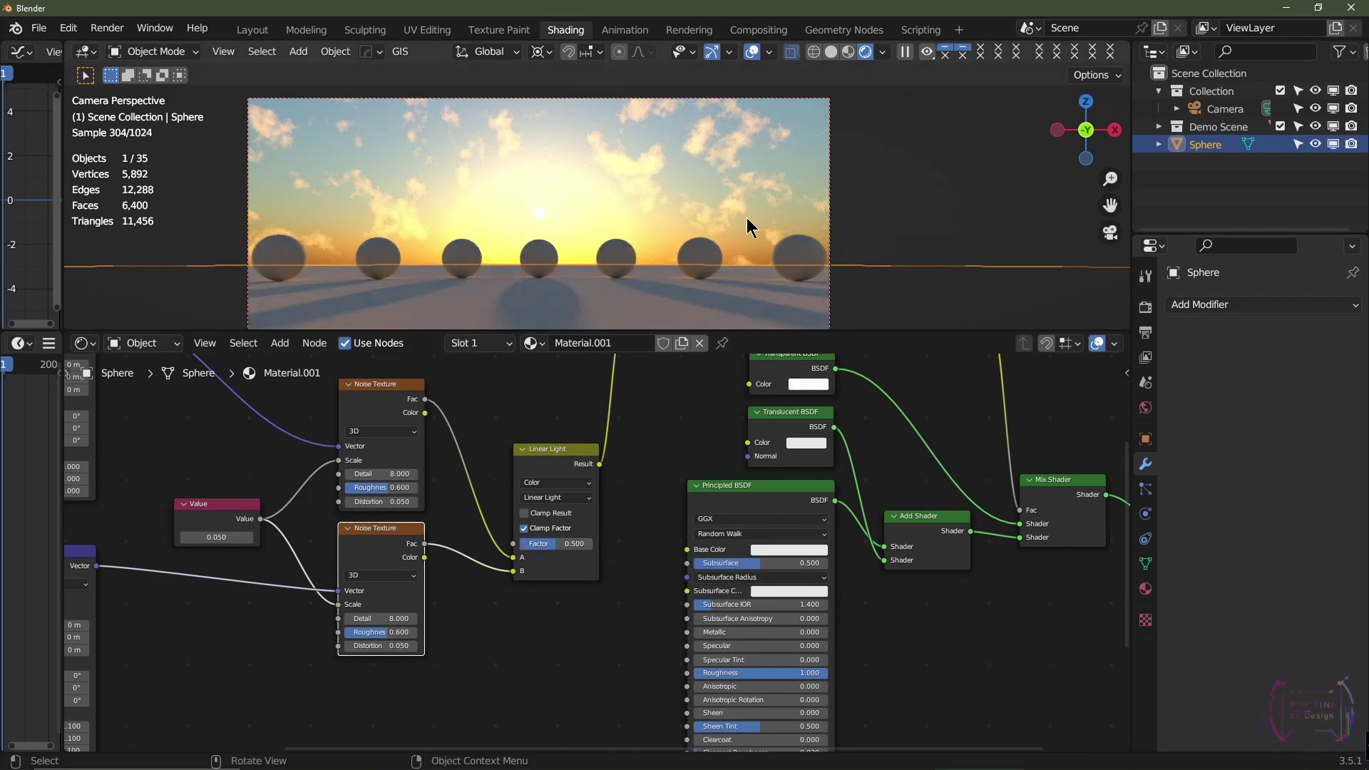
Set the ColorRamp's interpolation to B-Spline.
shift+middle_drag(763, 186, 735, 185)
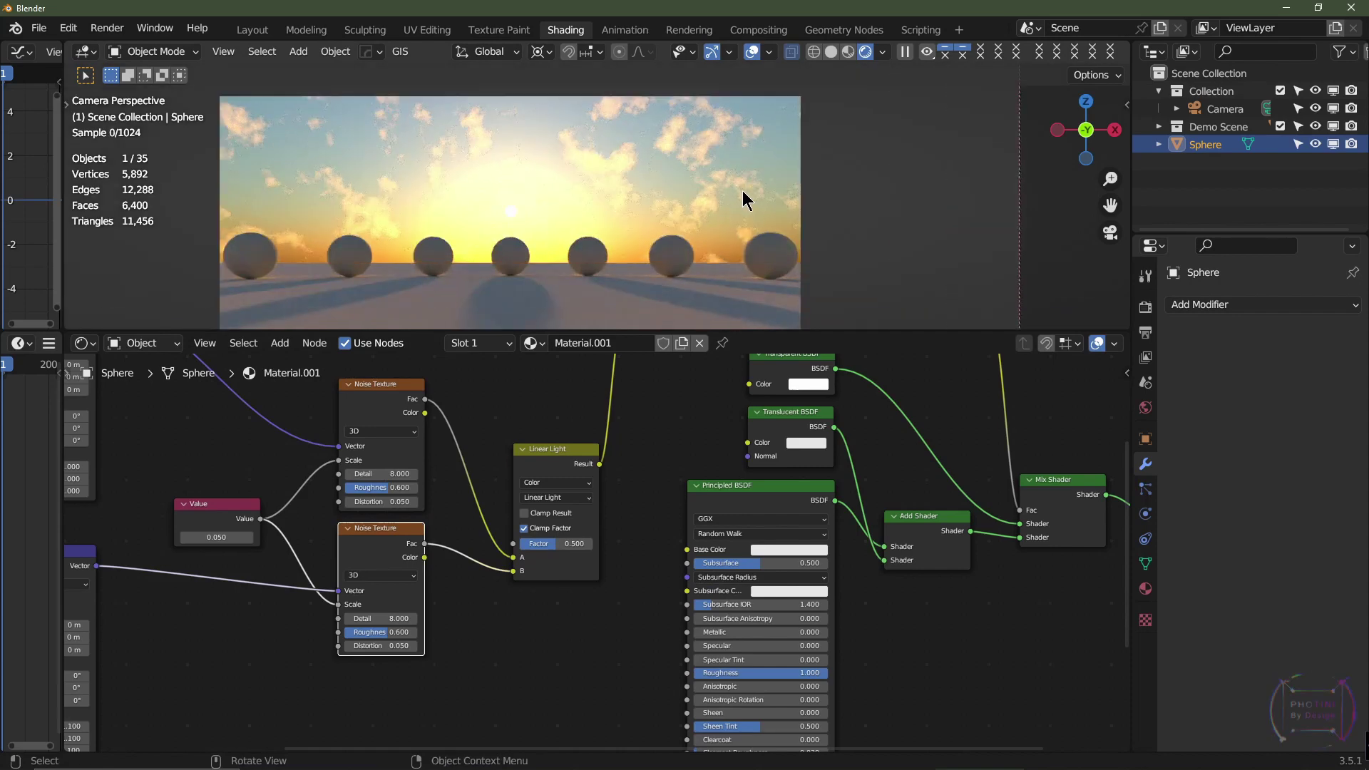
scroll(742, 190, up, 4)
middle_drag(726, 436, 619, 590)
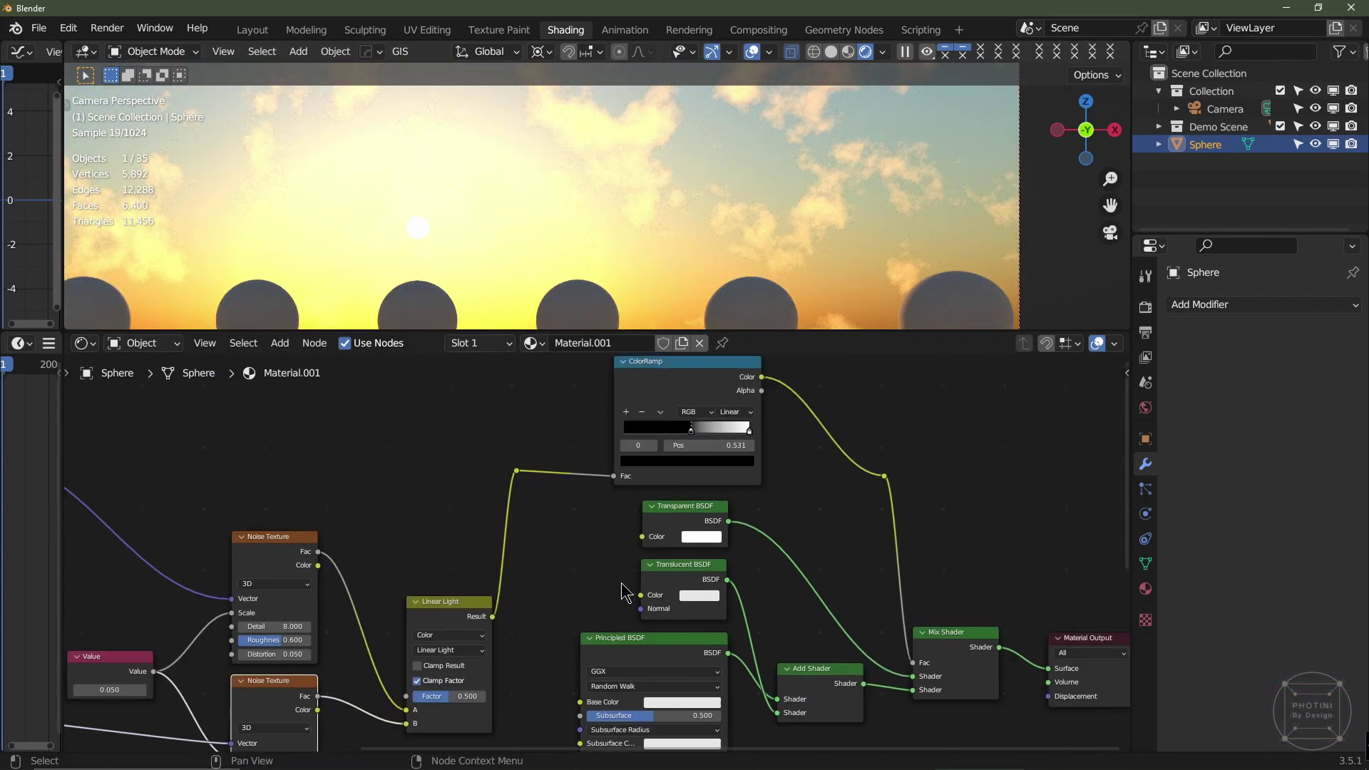
middle_drag(761, 483, 688, 558)
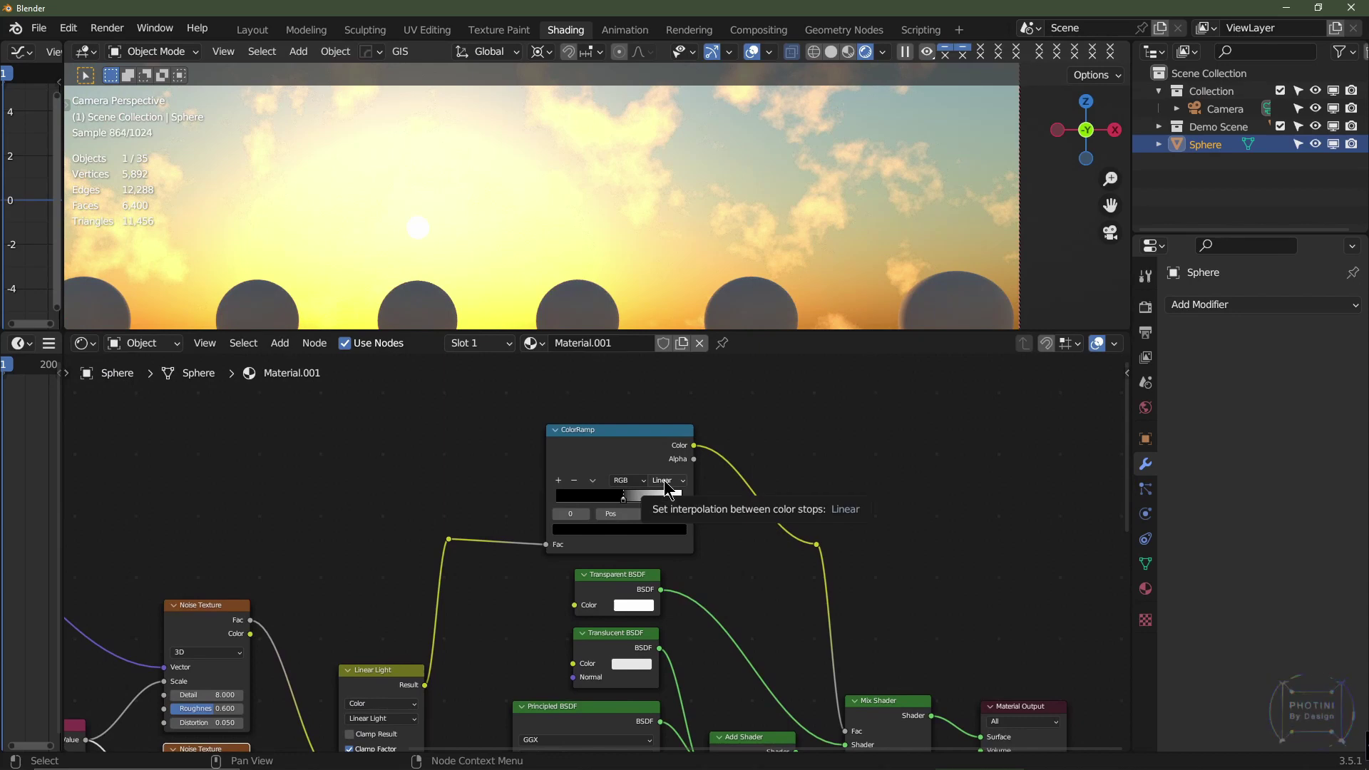
click(665, 480)
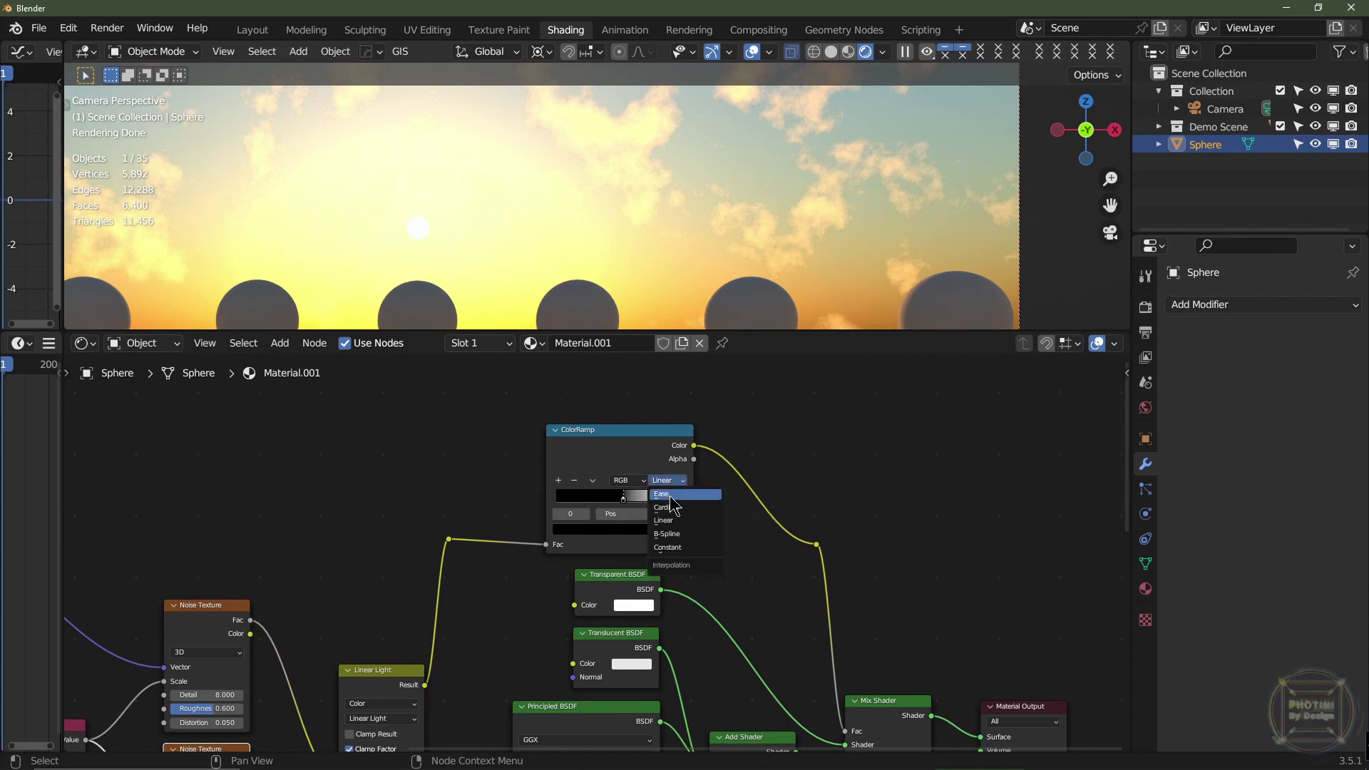
click(671, 537)
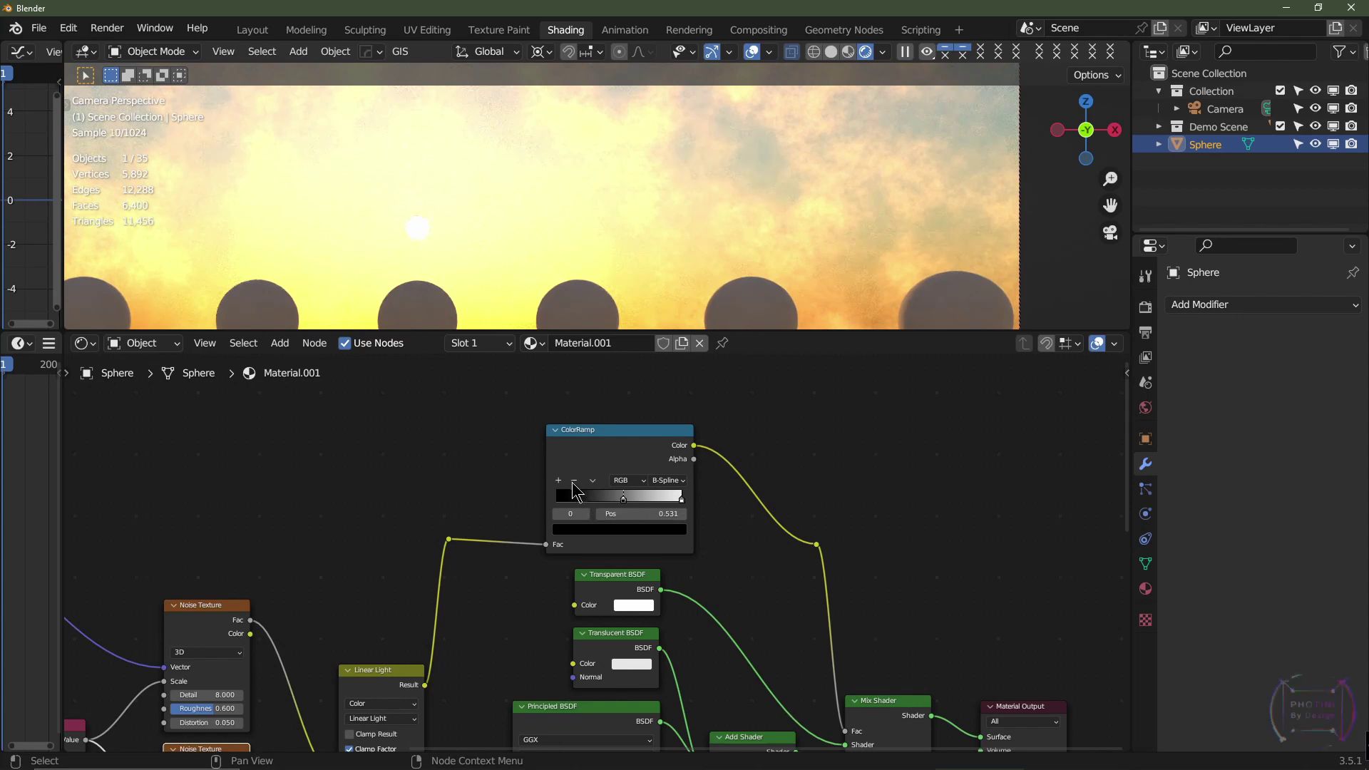
Add a middle stop to the ColorRamp and reposition the stops, with black at about 0.4 and white at 0.916.
click(559, 481)
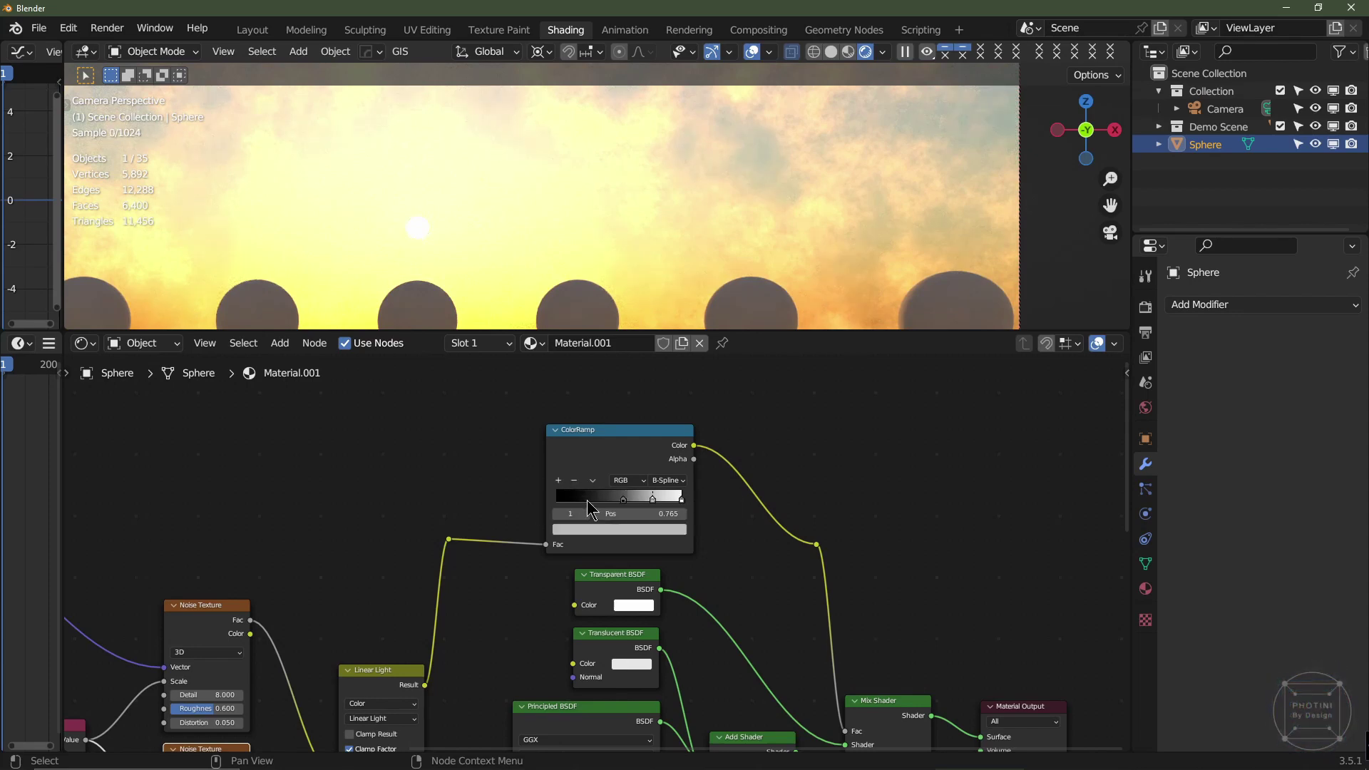
drag(619, 497, 619, 541)
click(614, 531)
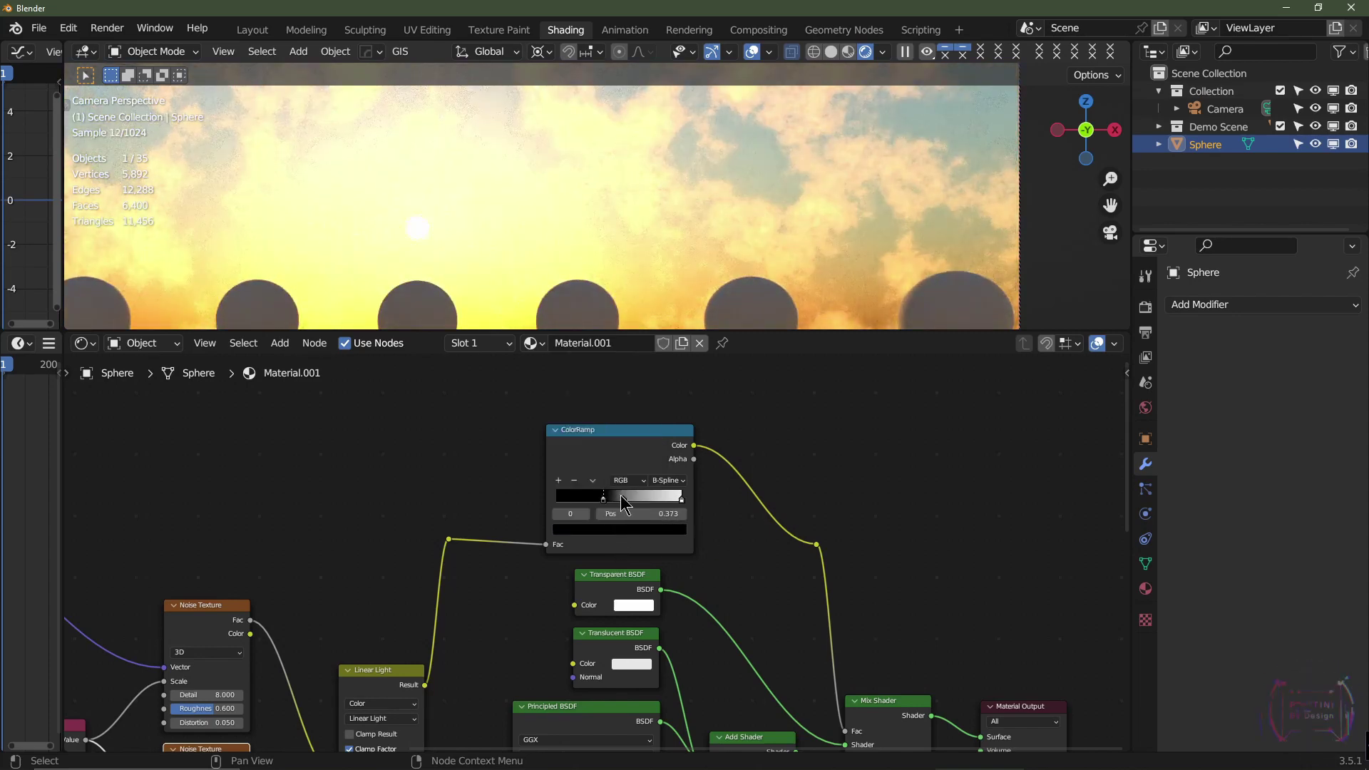
drag(603, 500, 610, 499)
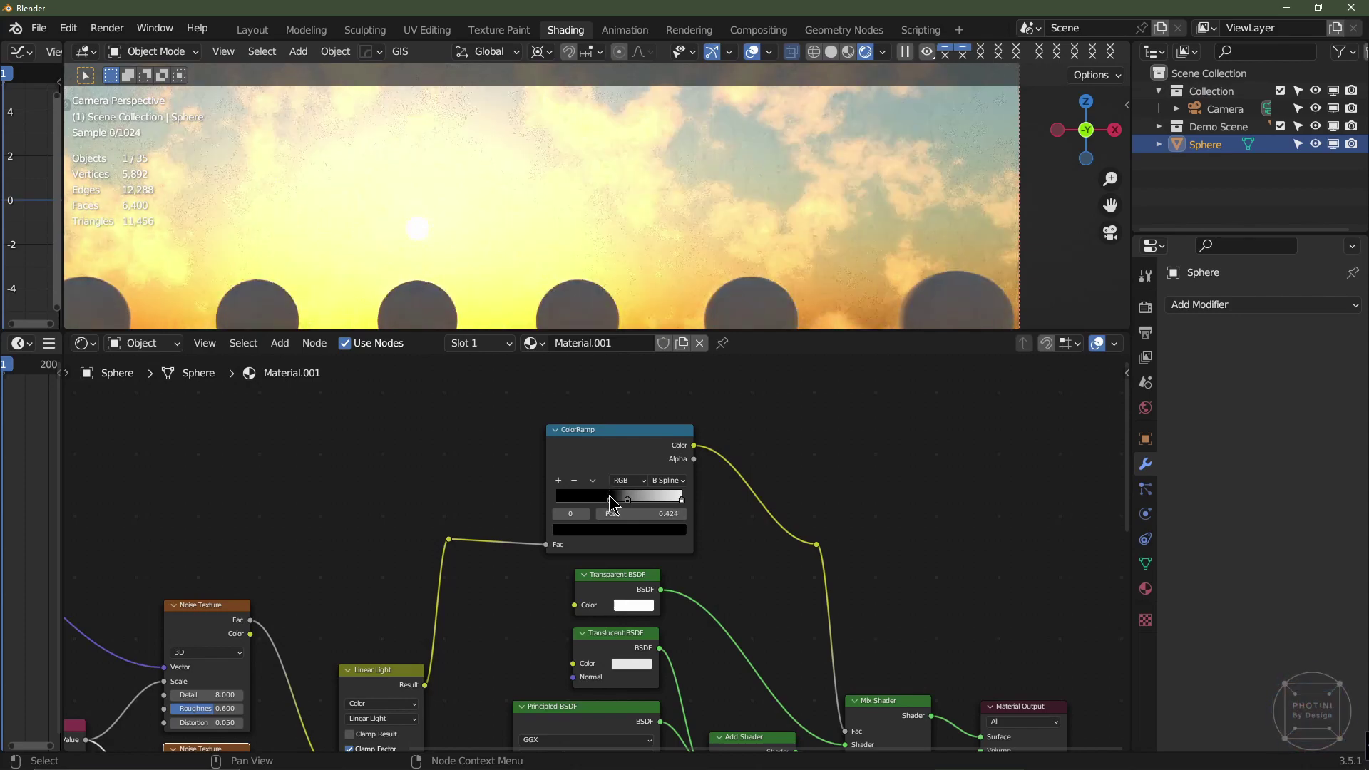
key(Home)
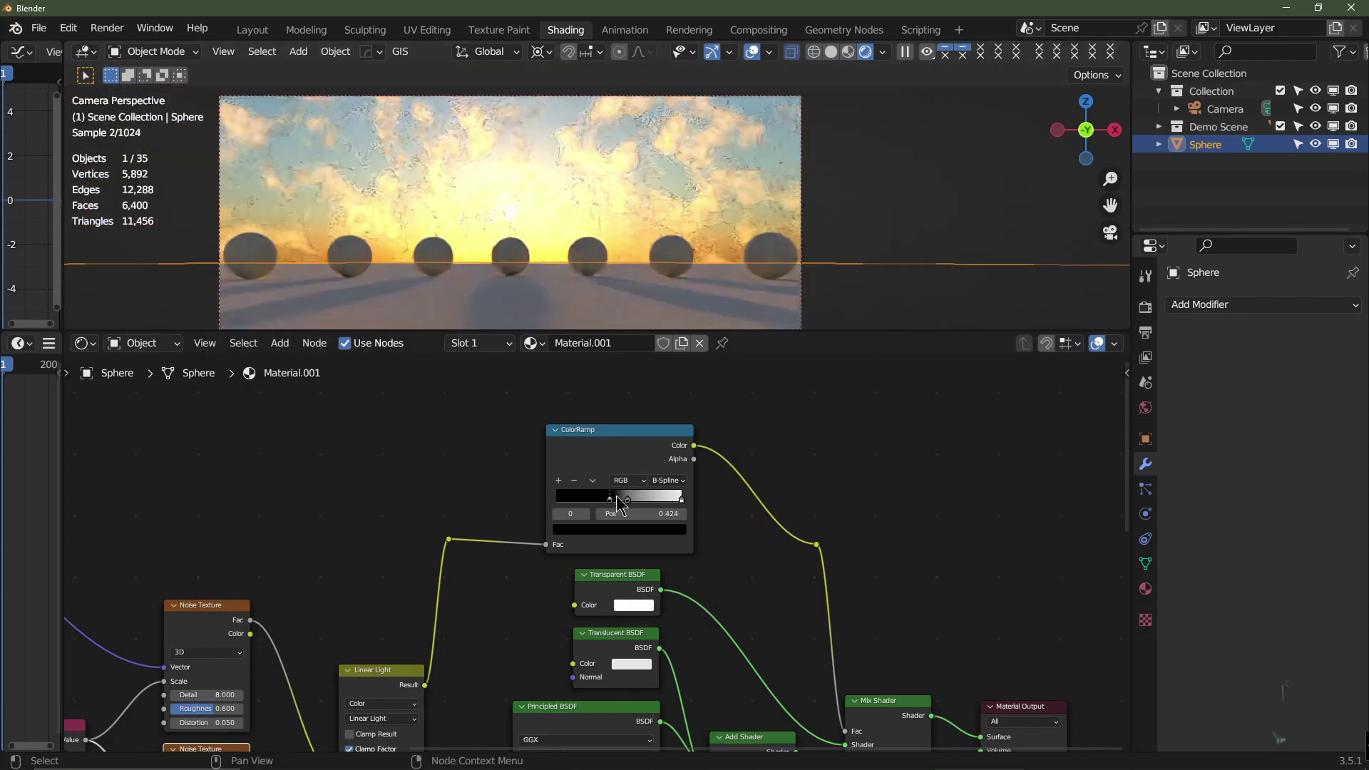
drag(610, 498, 620, 500)
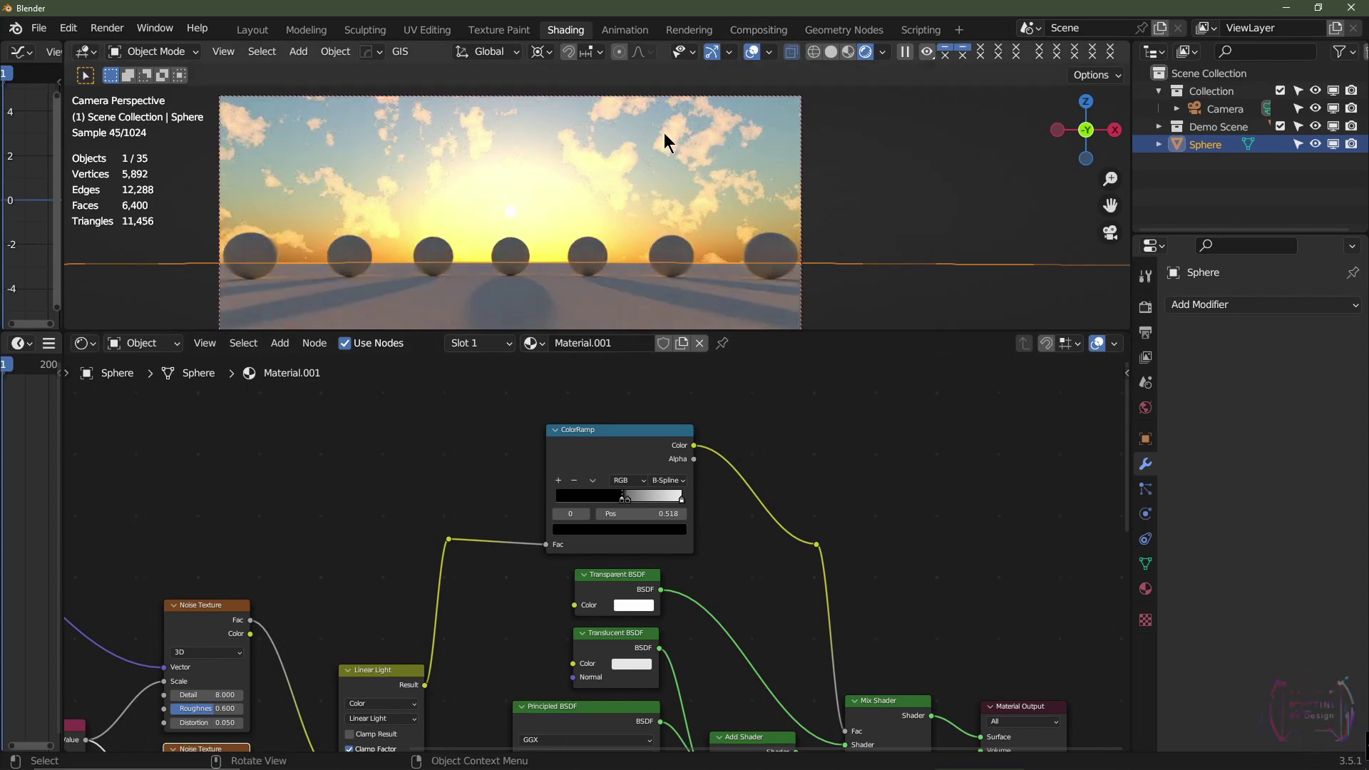
drag(625, 500, 669, 501)
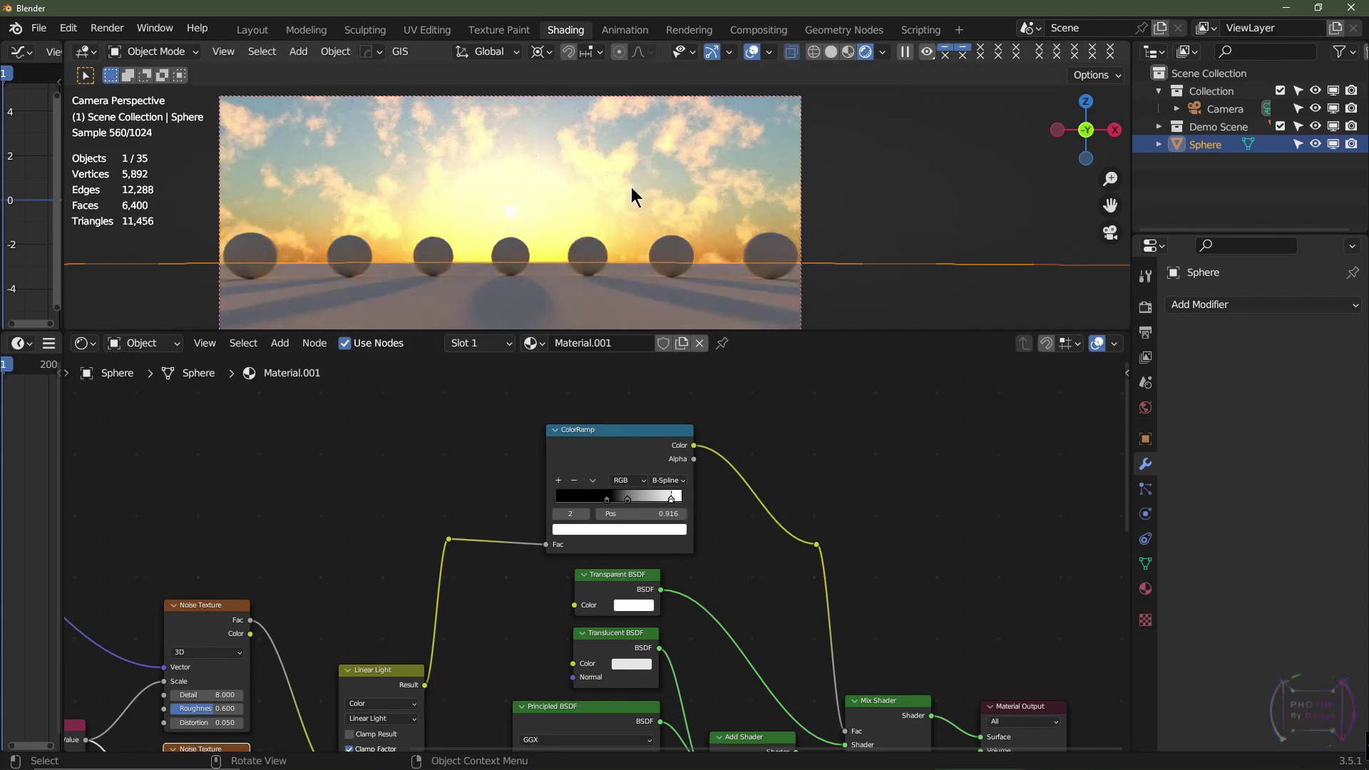
Try 0.1 in the Value node driving both upper Noise Textures' Scale and set it back to 0.05.
middle_drag(713, 586, 921, 400)
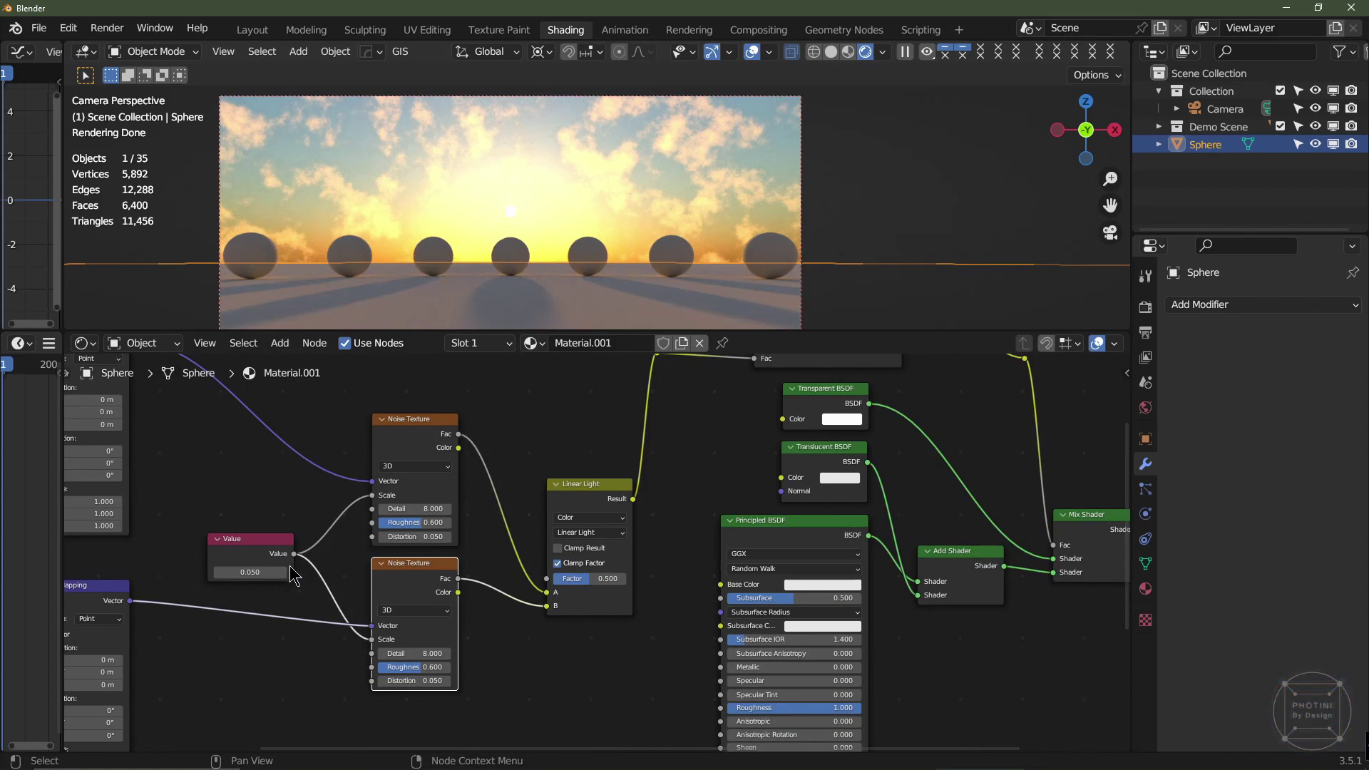
middle_drag(306, 592, 462, 596)
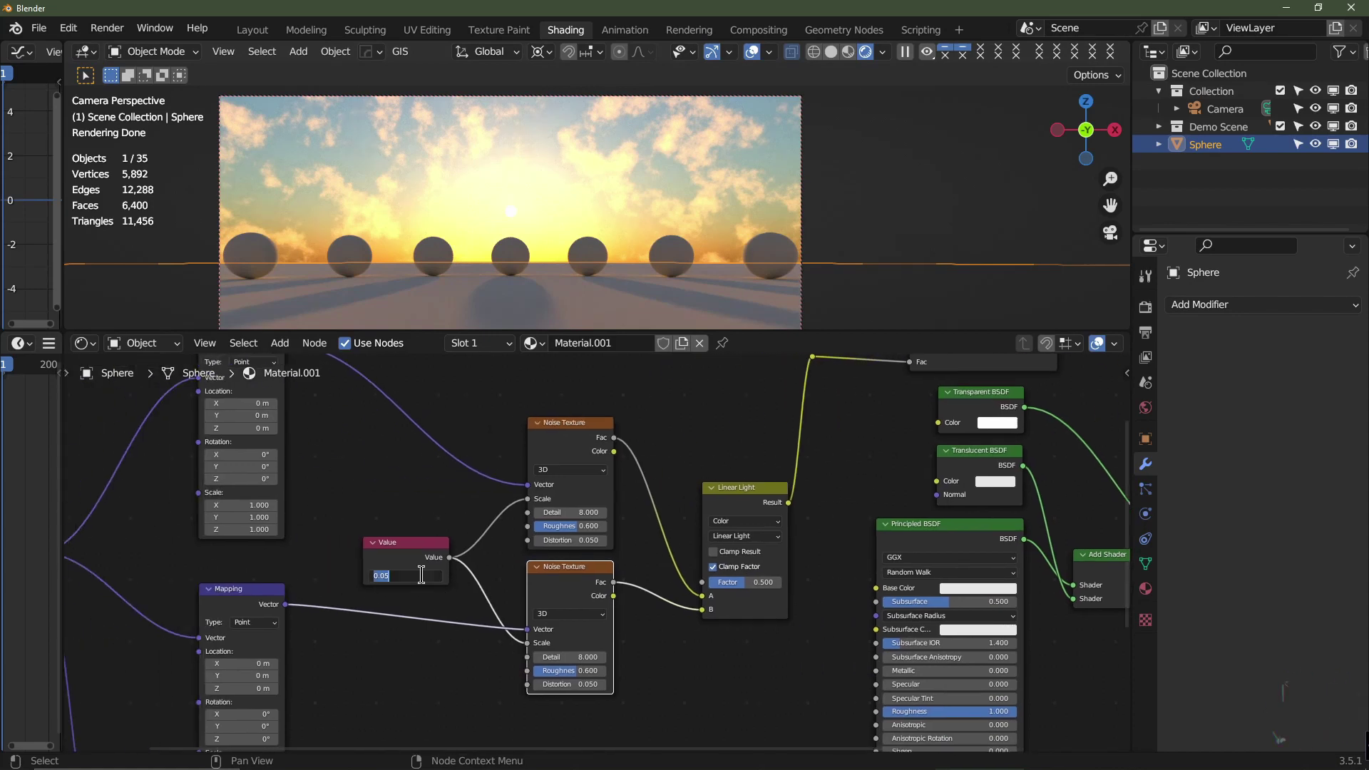
text(0.1)
key(Return)
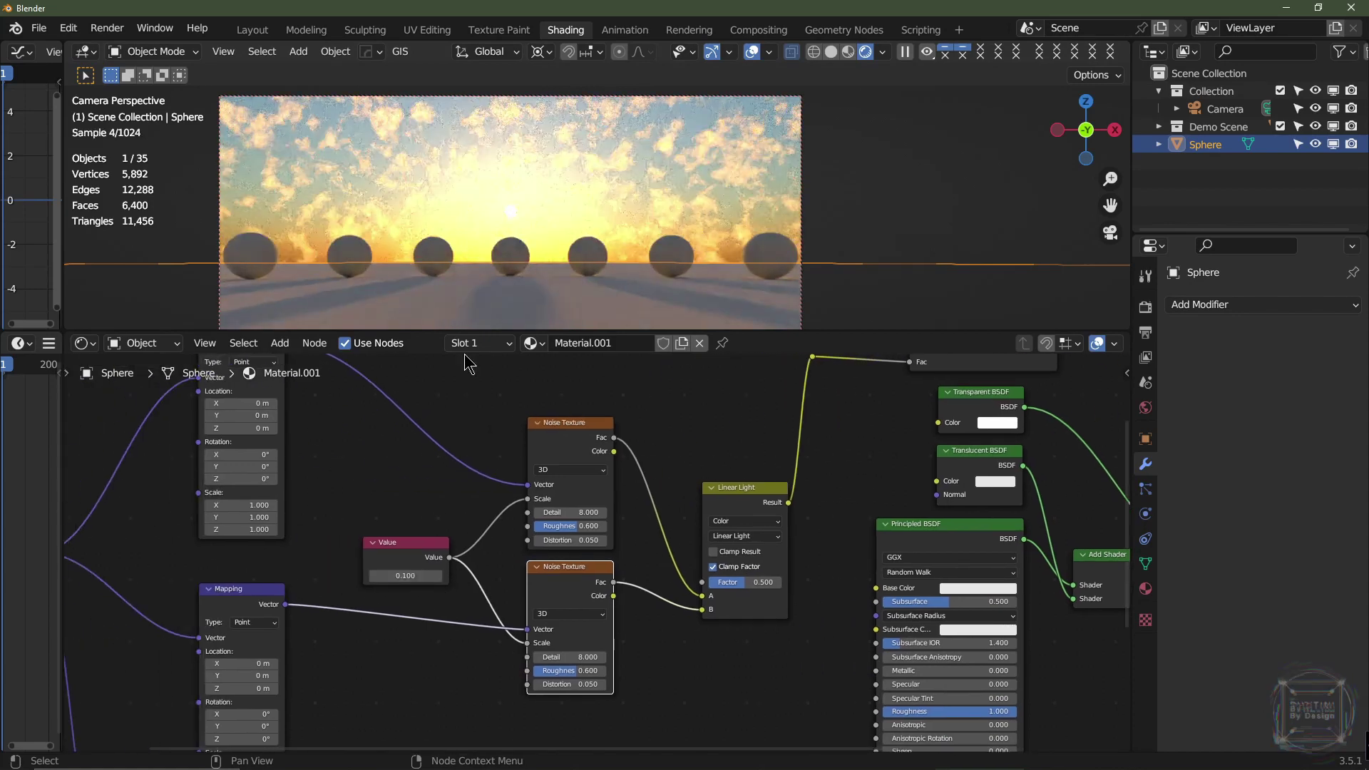
double_click(410, 571)
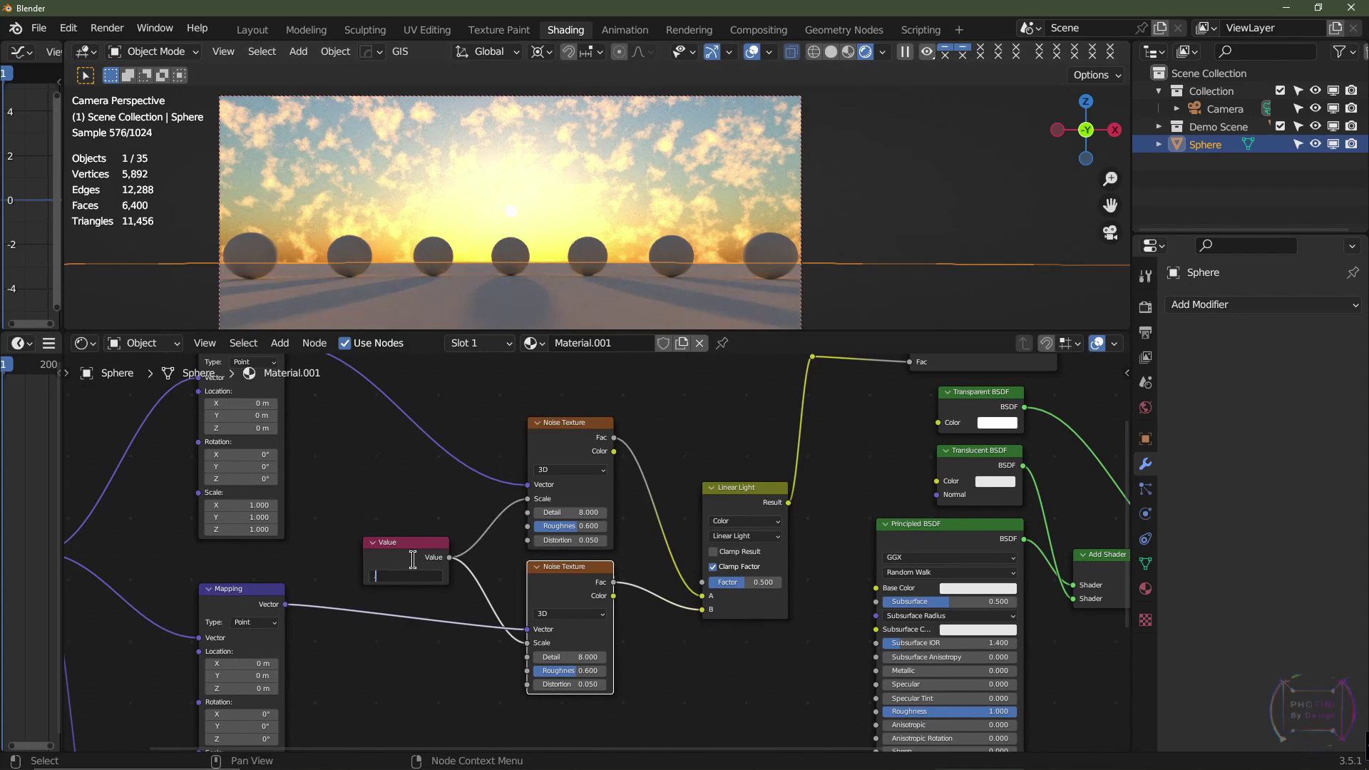
text(.05)
key(Return)
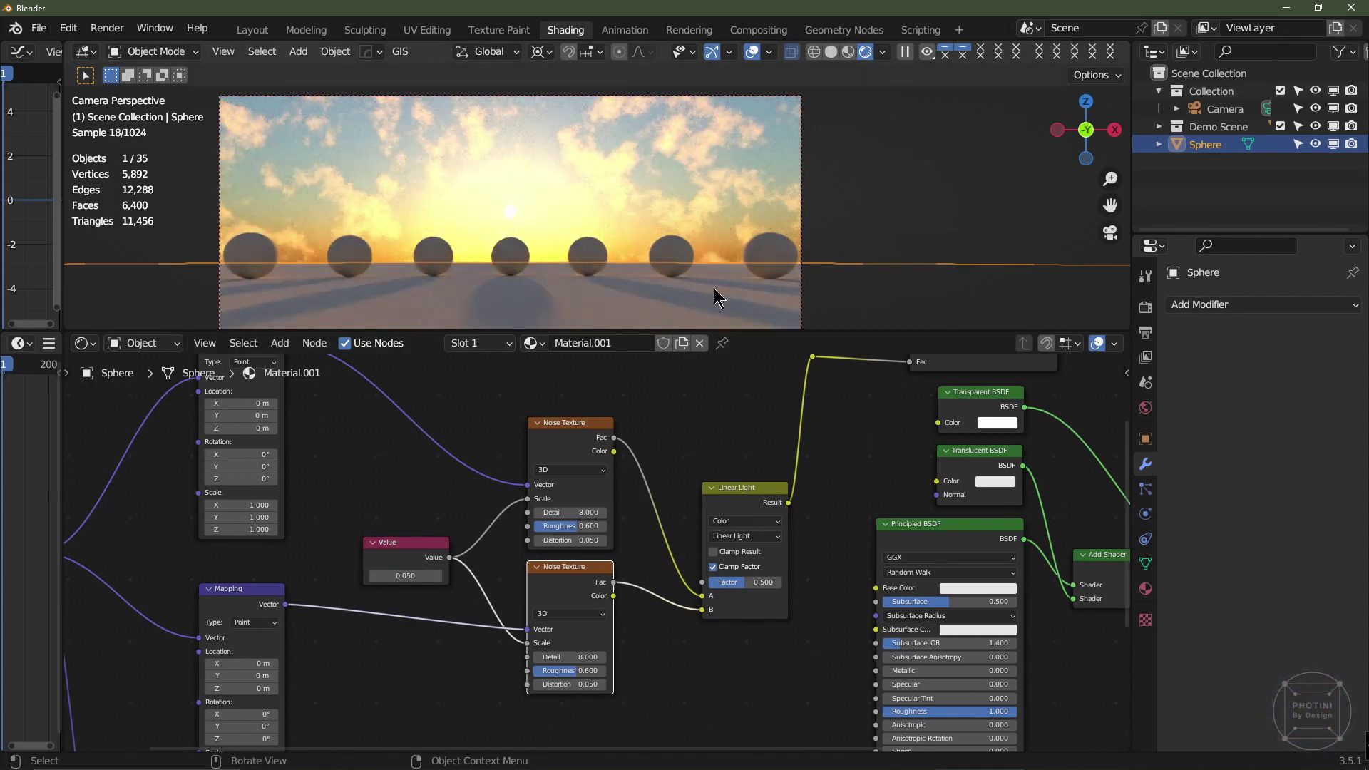
Raise the ColorRamp's black stop to position 0.482 and shift the middle stop to about 0.62.
middle_drag(849, 553, 507, 706)
scroll(674, 550, up, 2)
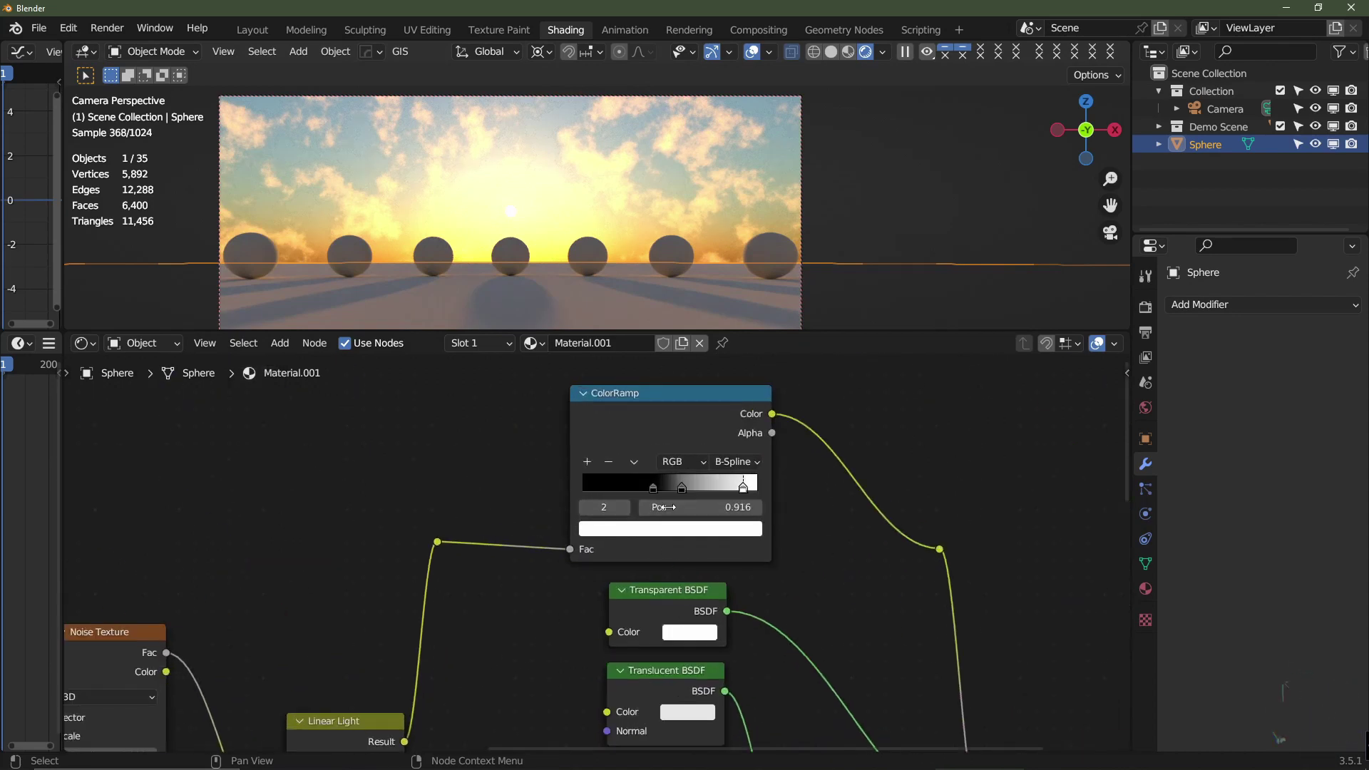
mouse_move(662, 488)
mouse_down()
mouse_move(697, 490)
mouse_move(667, 492)
mouse_up()
click(653, 487)
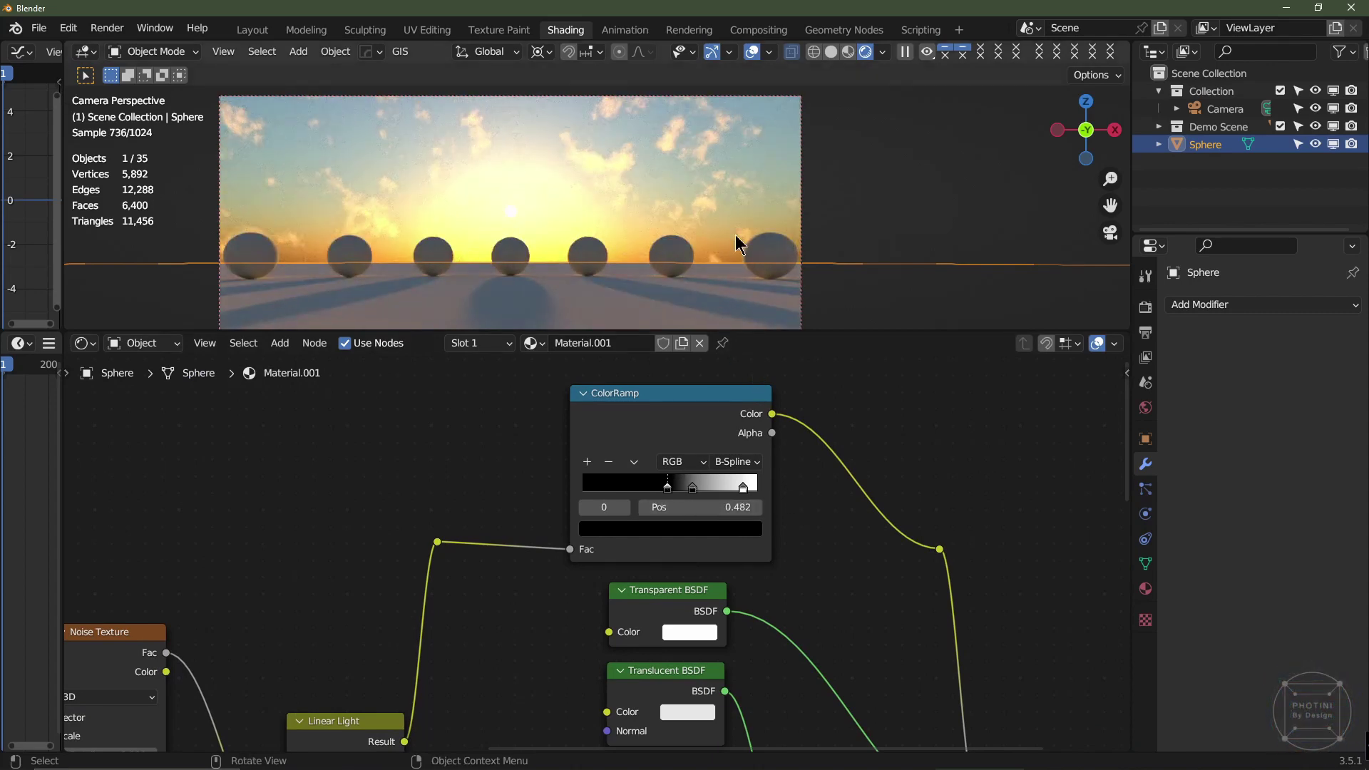
Connect the Bump node's Normal output to the Principled BSDF's Normal input.
scroll(738, 244, down, 4)
scroll(588, 464, down, 5)
middle_drag(588, 463, 573, 436)
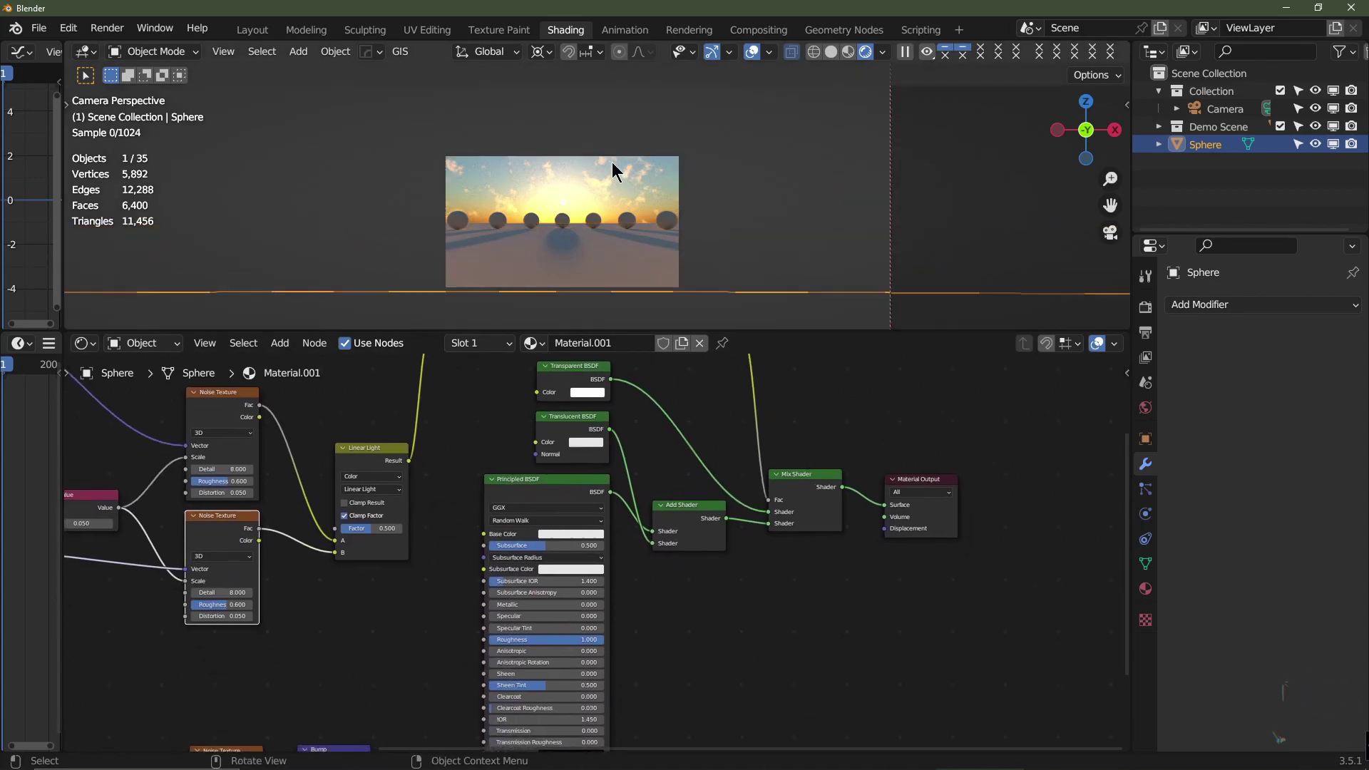
scroll(628, 178, up, 10)
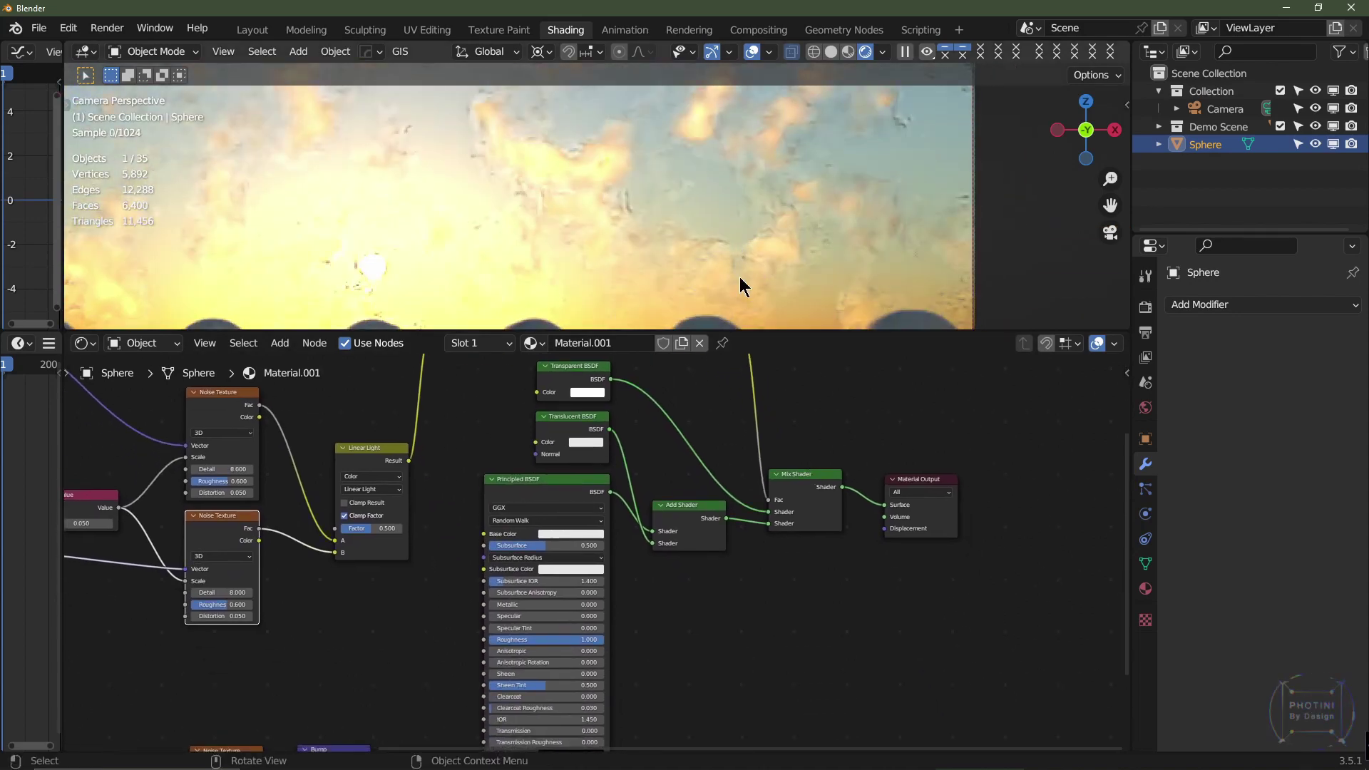
middle_drag(703, 678, 819, 499)
scroll(560, 577, up, 3)
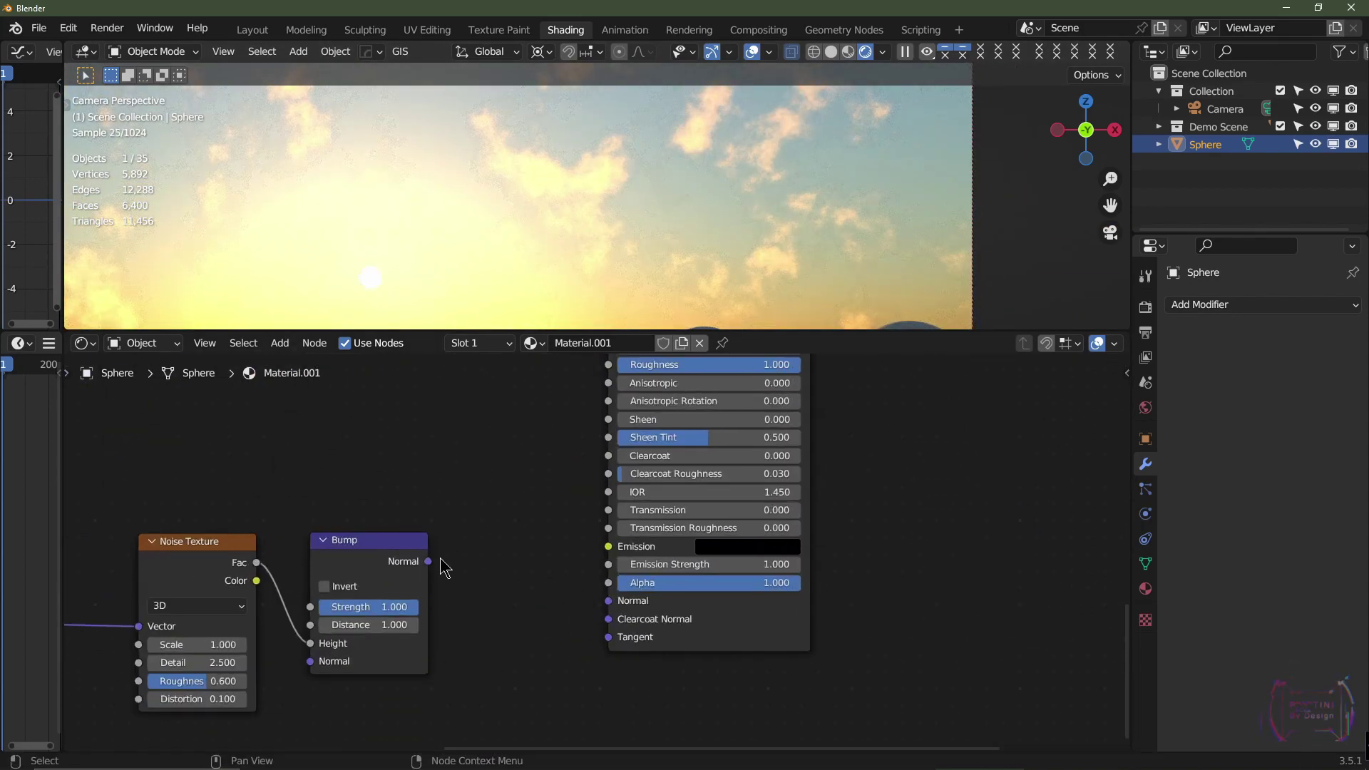
drag(428, 561, 608, 601)
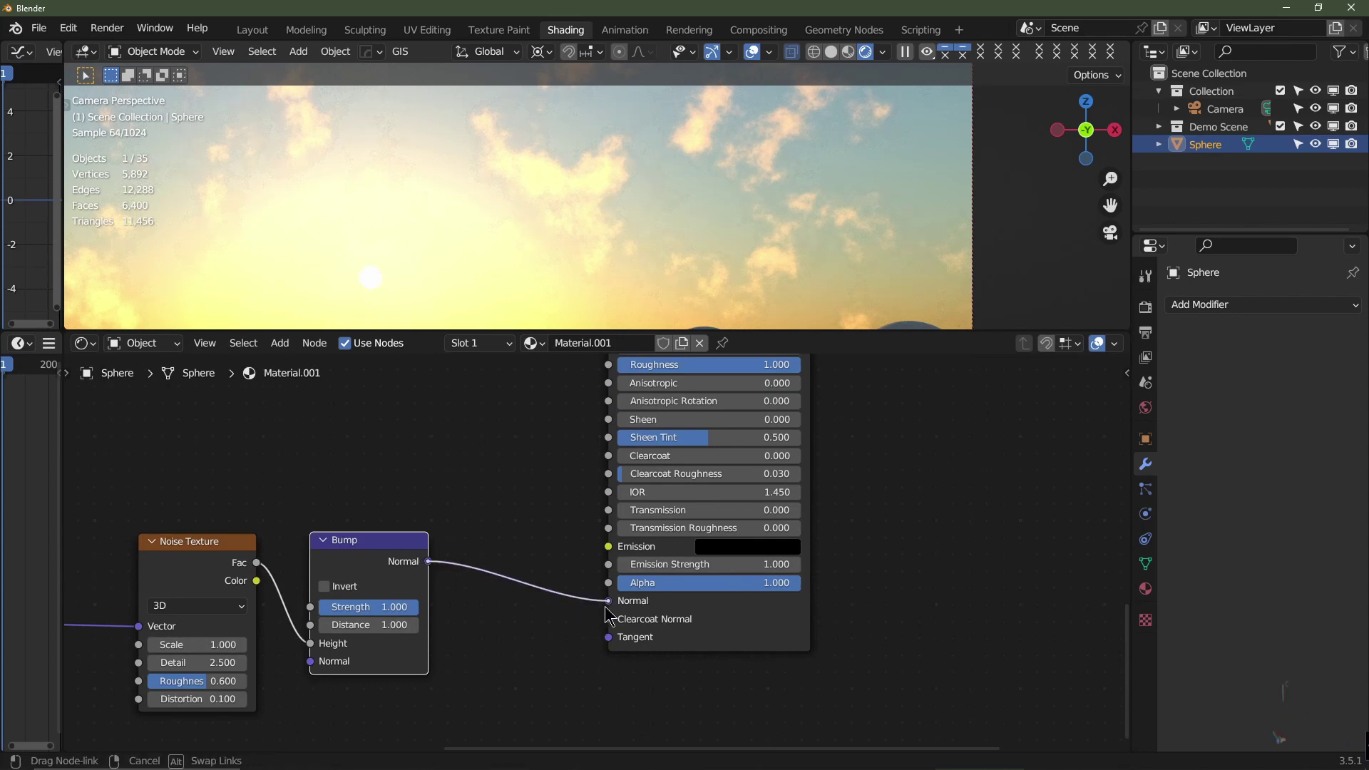
Set the Bump node's Distance to 500.
click(360, 625)
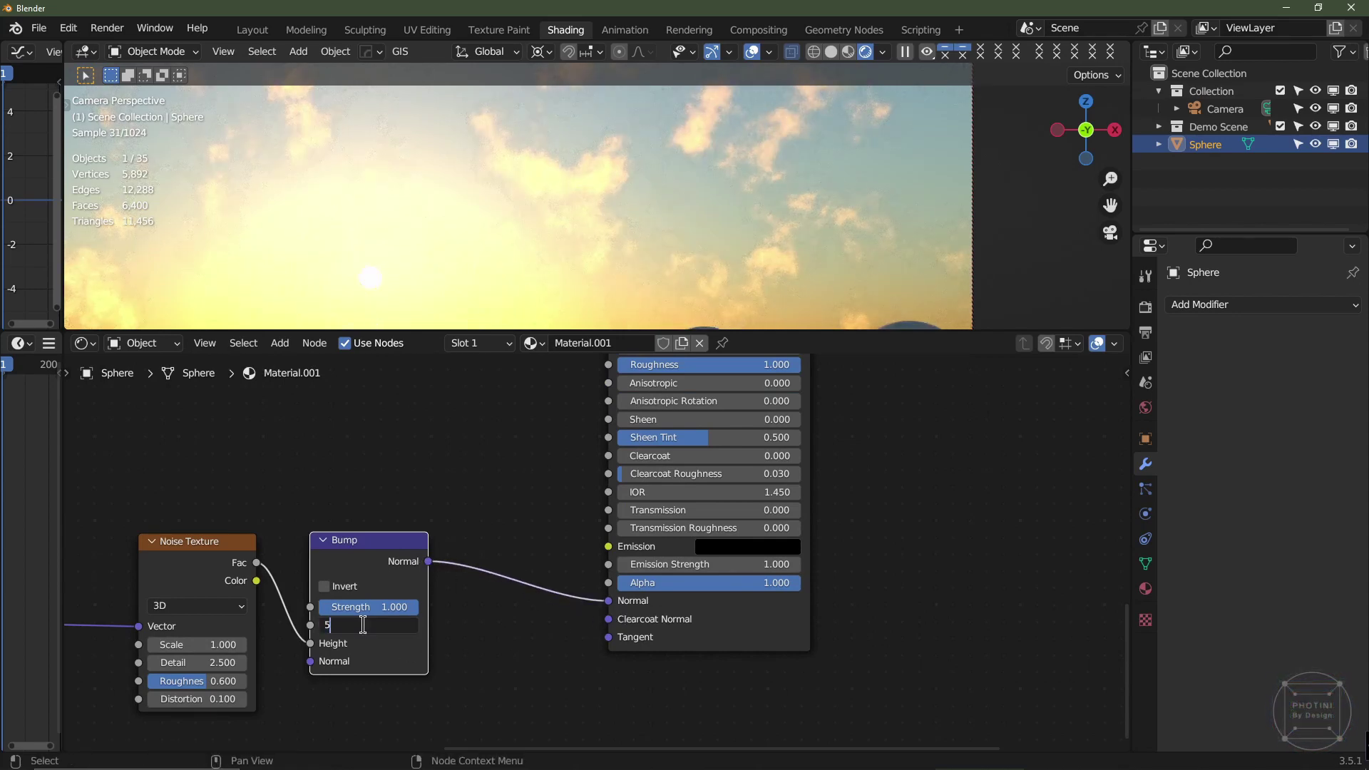
text(500)
key(Return)
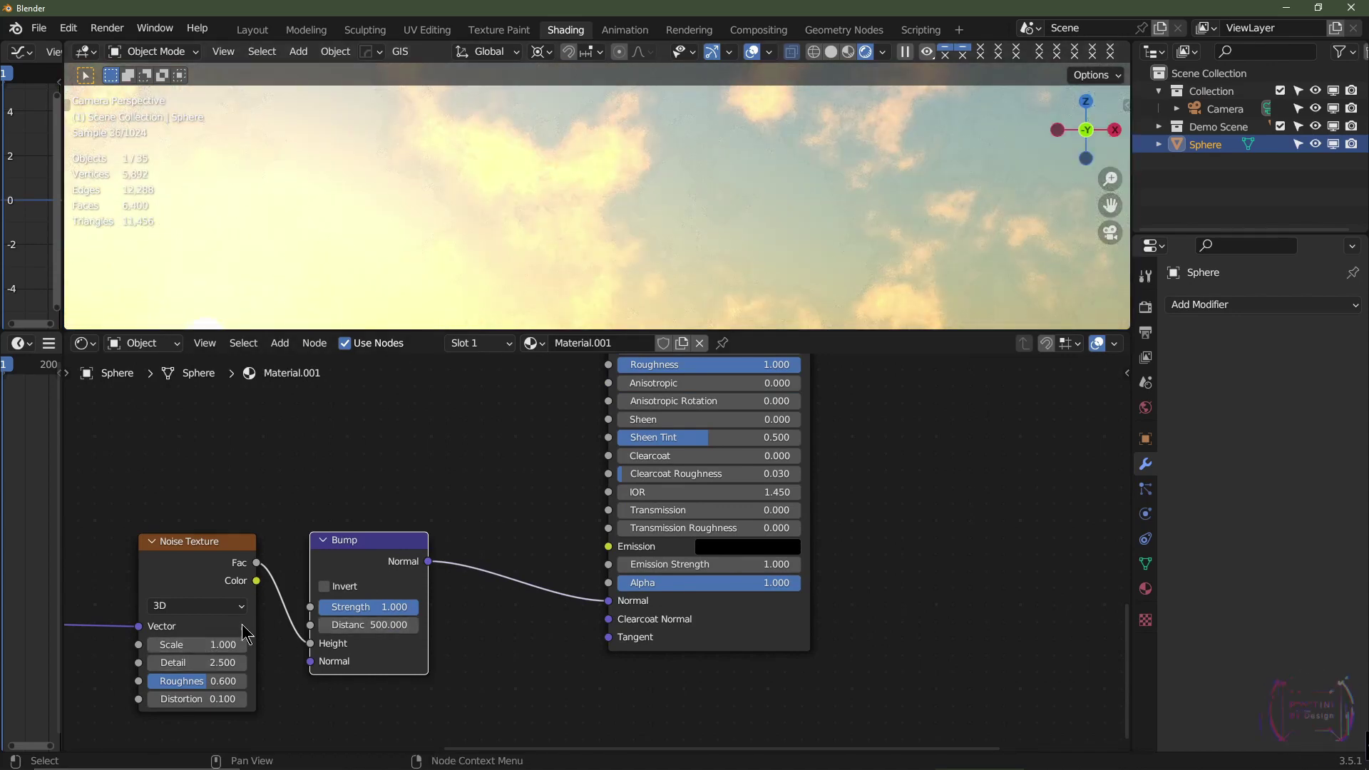
Try a Scale of 7.3 on the Noise Texture feeding the Bump and return it to 1.
middle_drag(202, 647, 321, 621)
click(322, 622)
text(7.3)
key(Return)
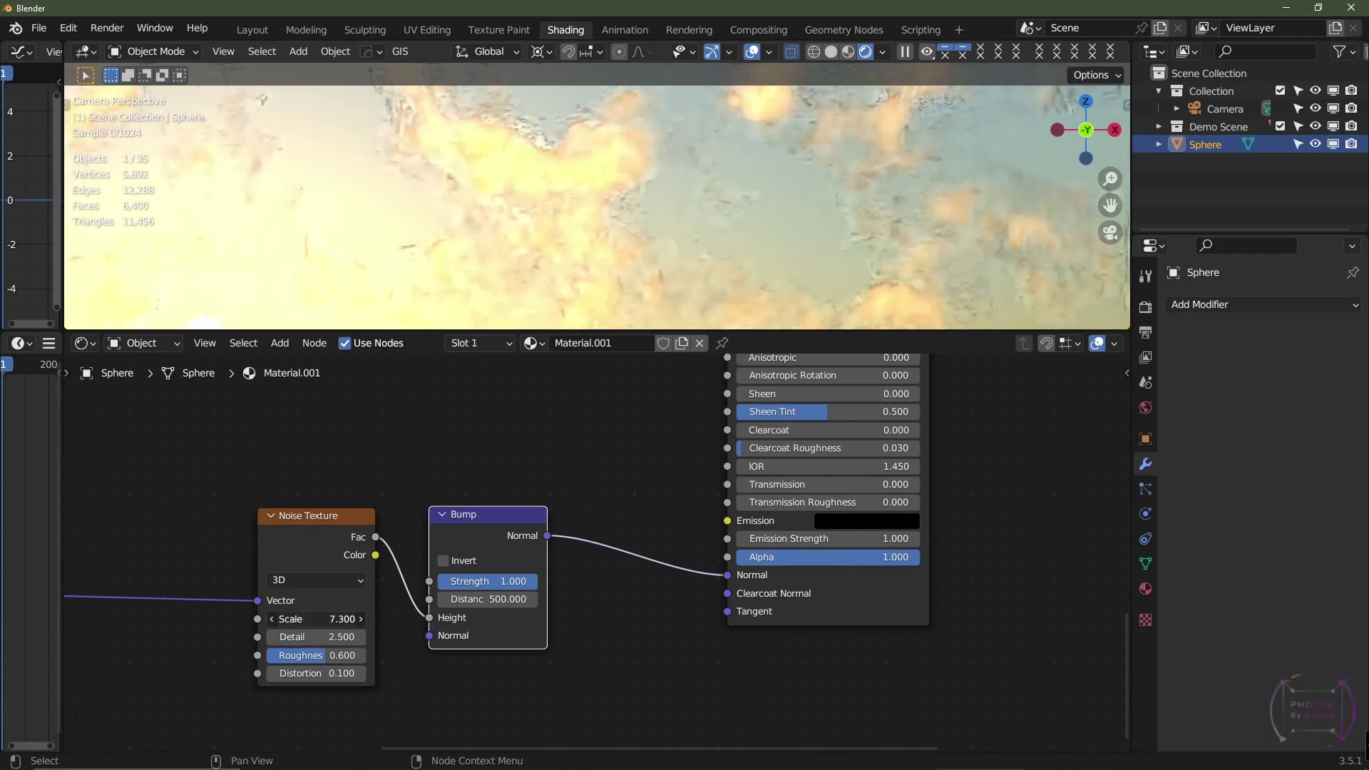
mouse_move(320, 619)
mouse_down()
mouse_move(350, 619)
mouse_move(333, 620)
mouse_up()
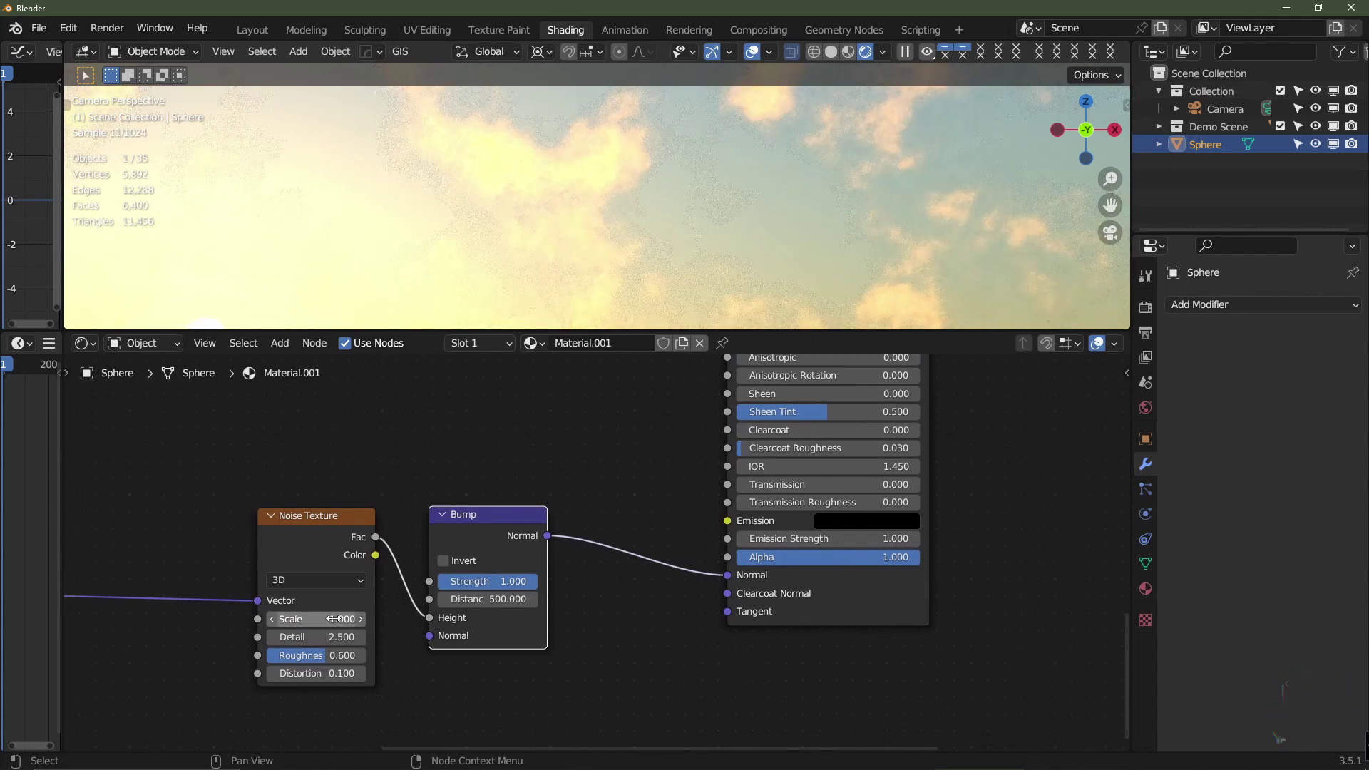
Try a Scale of 0.025 on the Noise Texture feeding the Bump, with the Bump node's Distance at 1000.
click(333, 620)
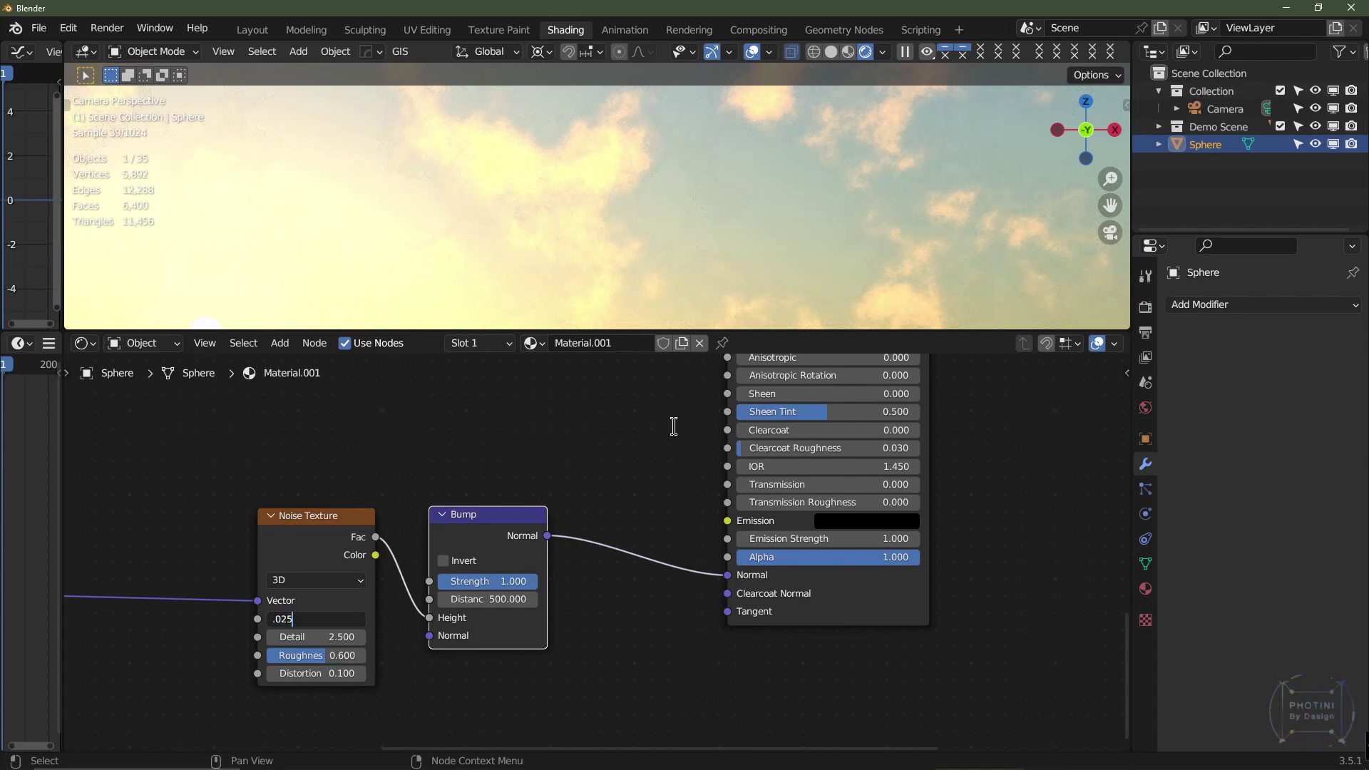
key(Return)
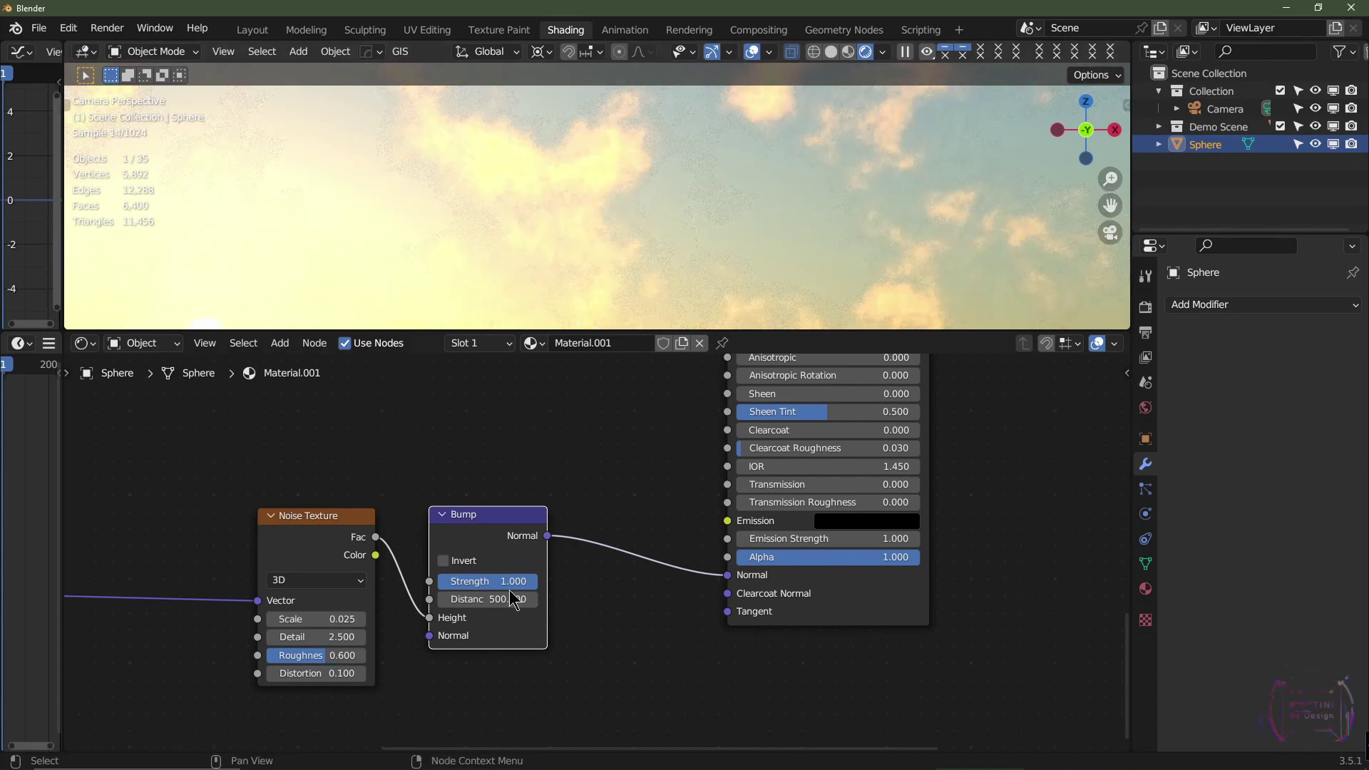
click(512, 599)
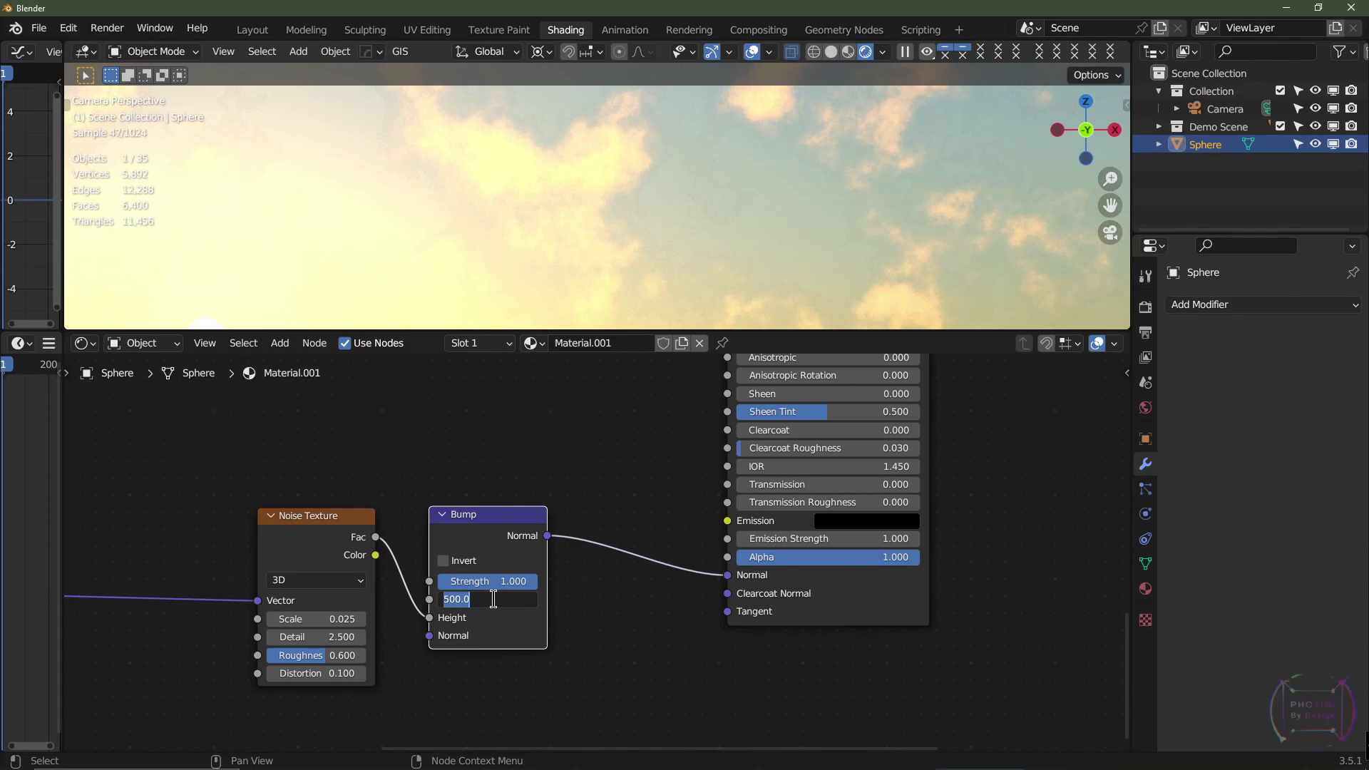
text(10)
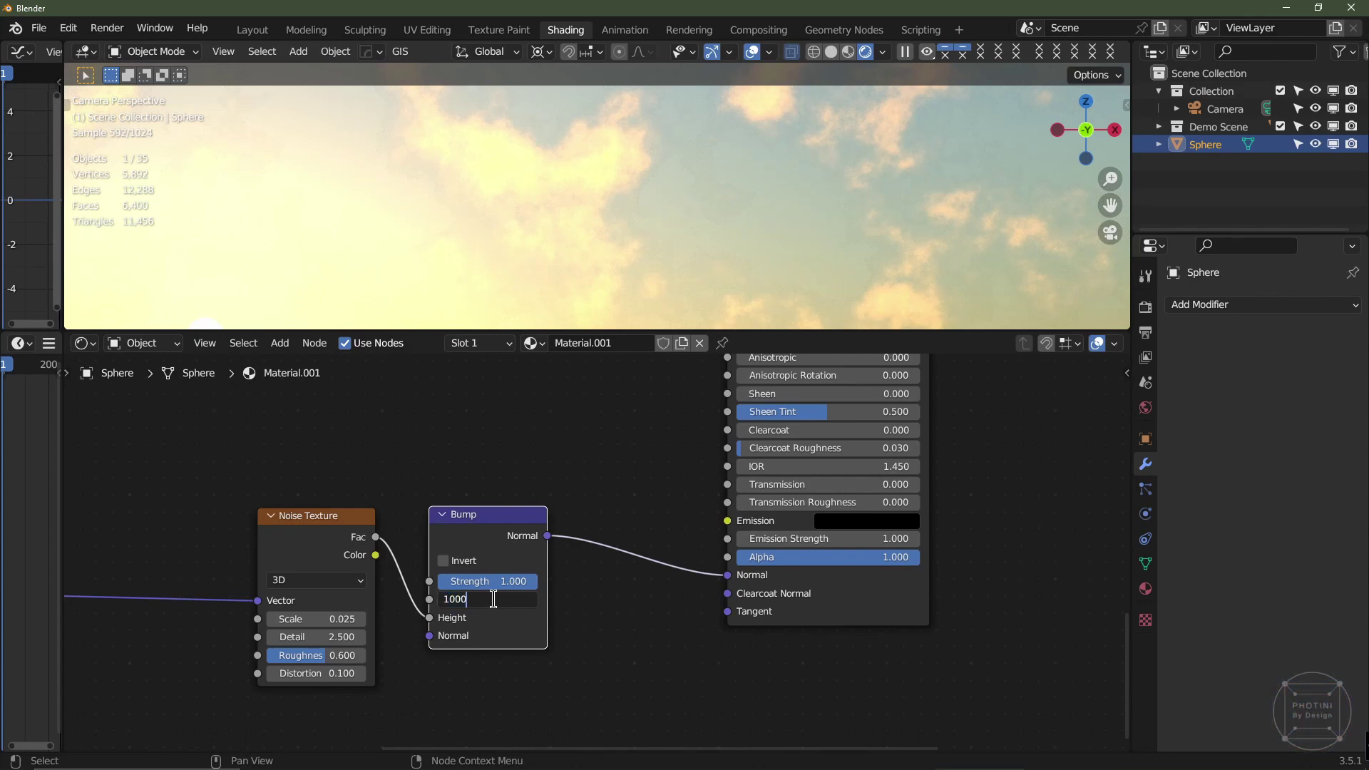
text(00)
key(Return)
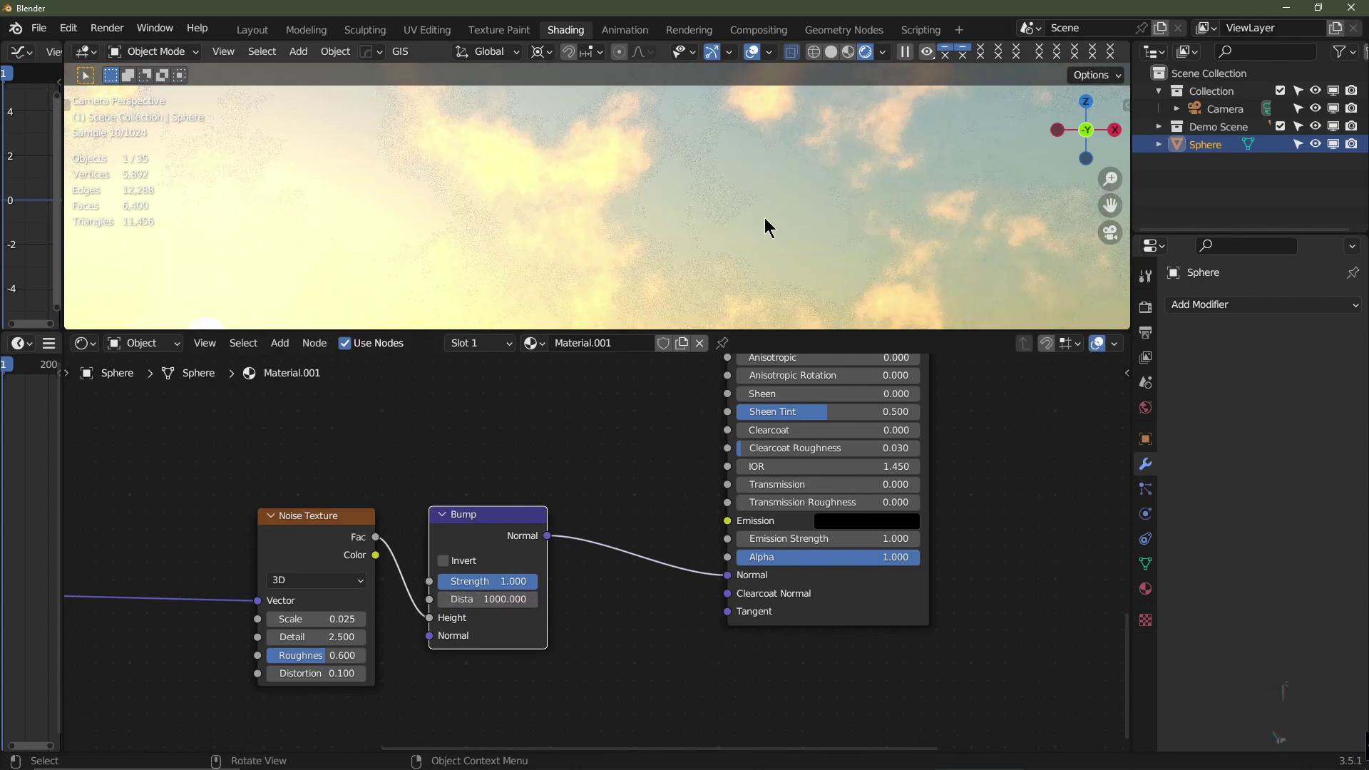
Connect the Bump node's Normal output to the Translucent BSDF's Normal input and check the clouds in the rendered camera view.
scroll(700, 451, down, 6)
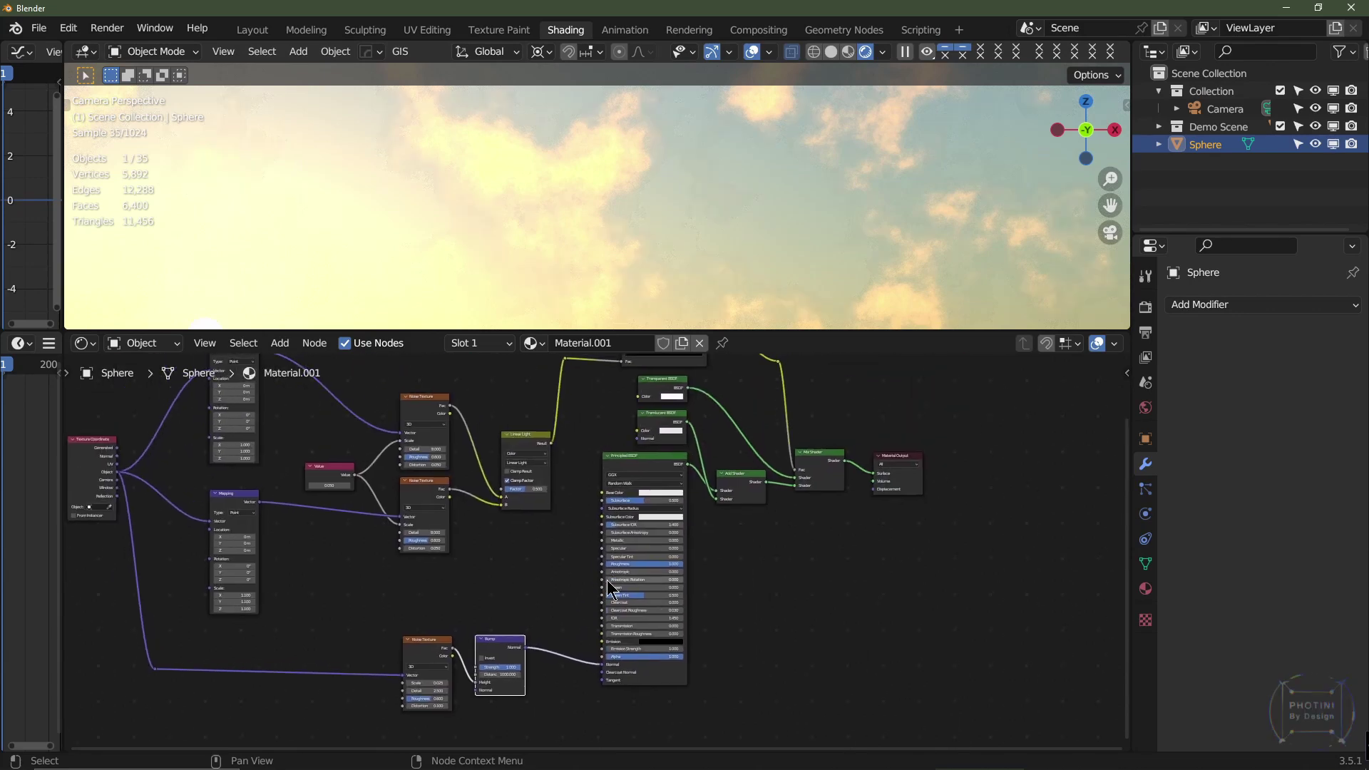
drag(525, 647, 640, 444)
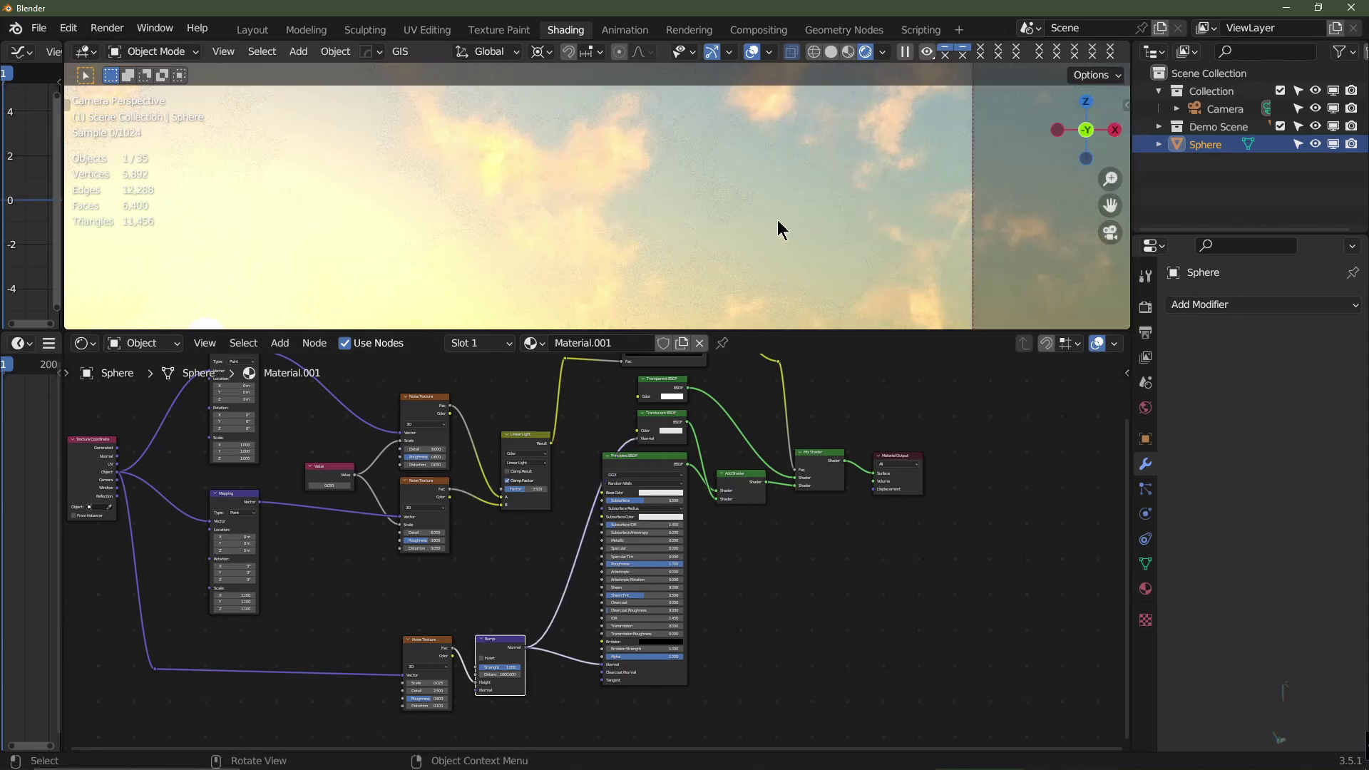
scroll(777, 231, down, 5)
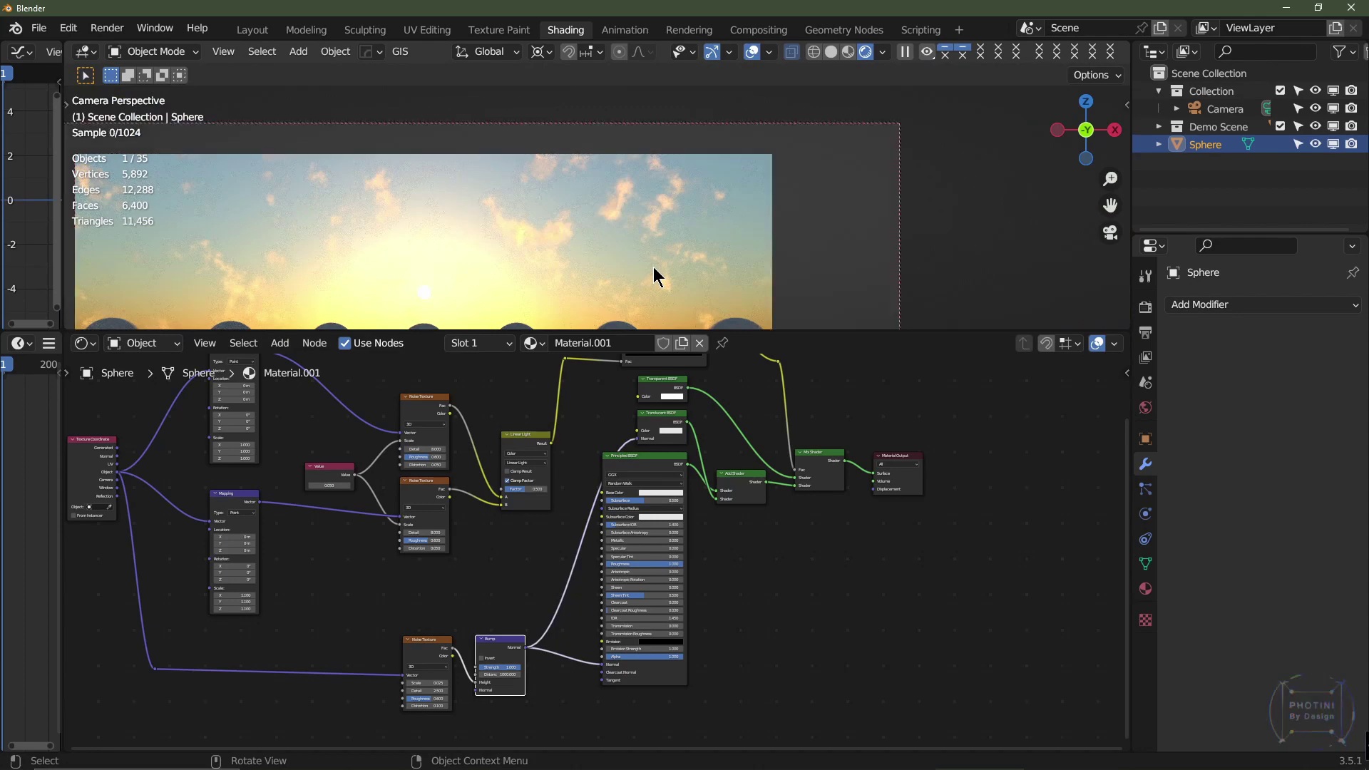
scroll(654, 274, up, 5)
scroll(556, 614, up, 2)
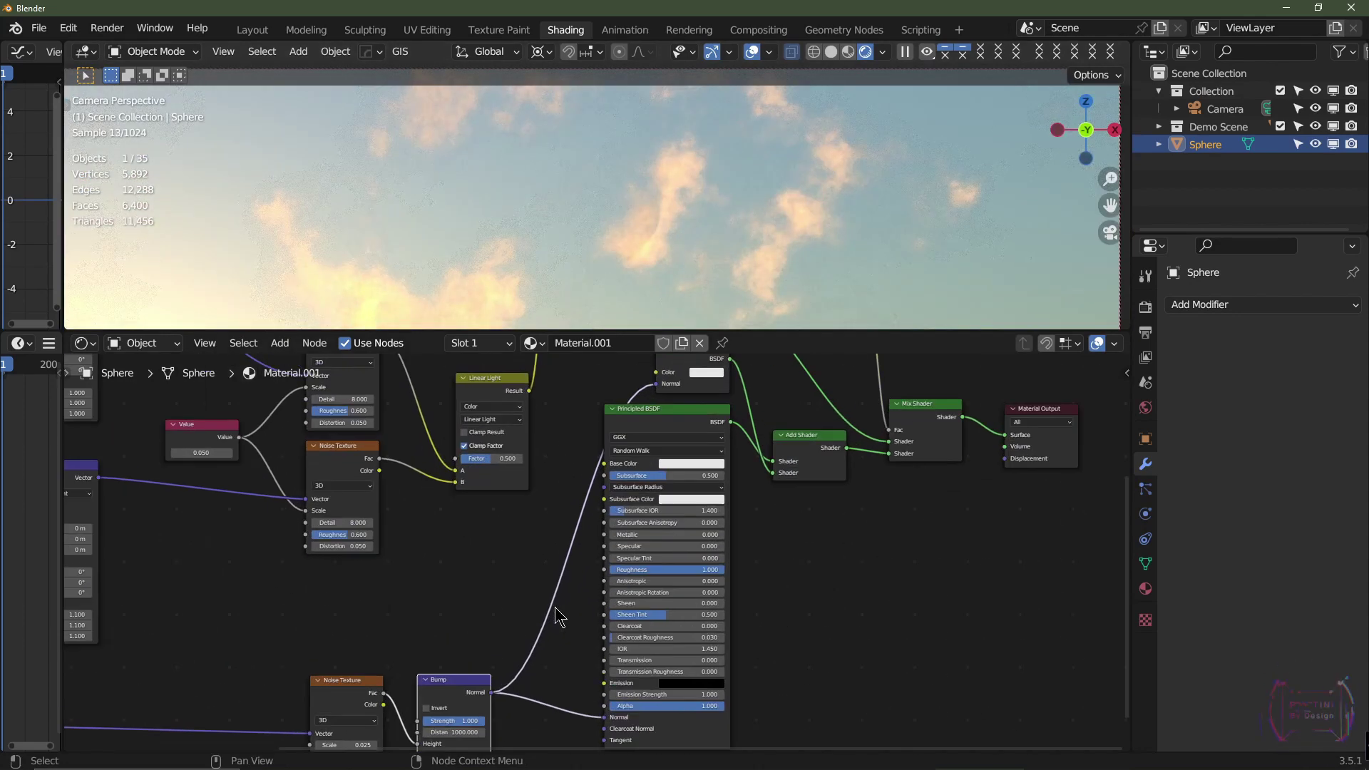
Try Scale values of 0.1, 0.99 and 0.77 on the Noise Texture that drives the Bump node's Height.
middle_drag(559, 615, 618, 480)
scroll(449, 610, up, 1)
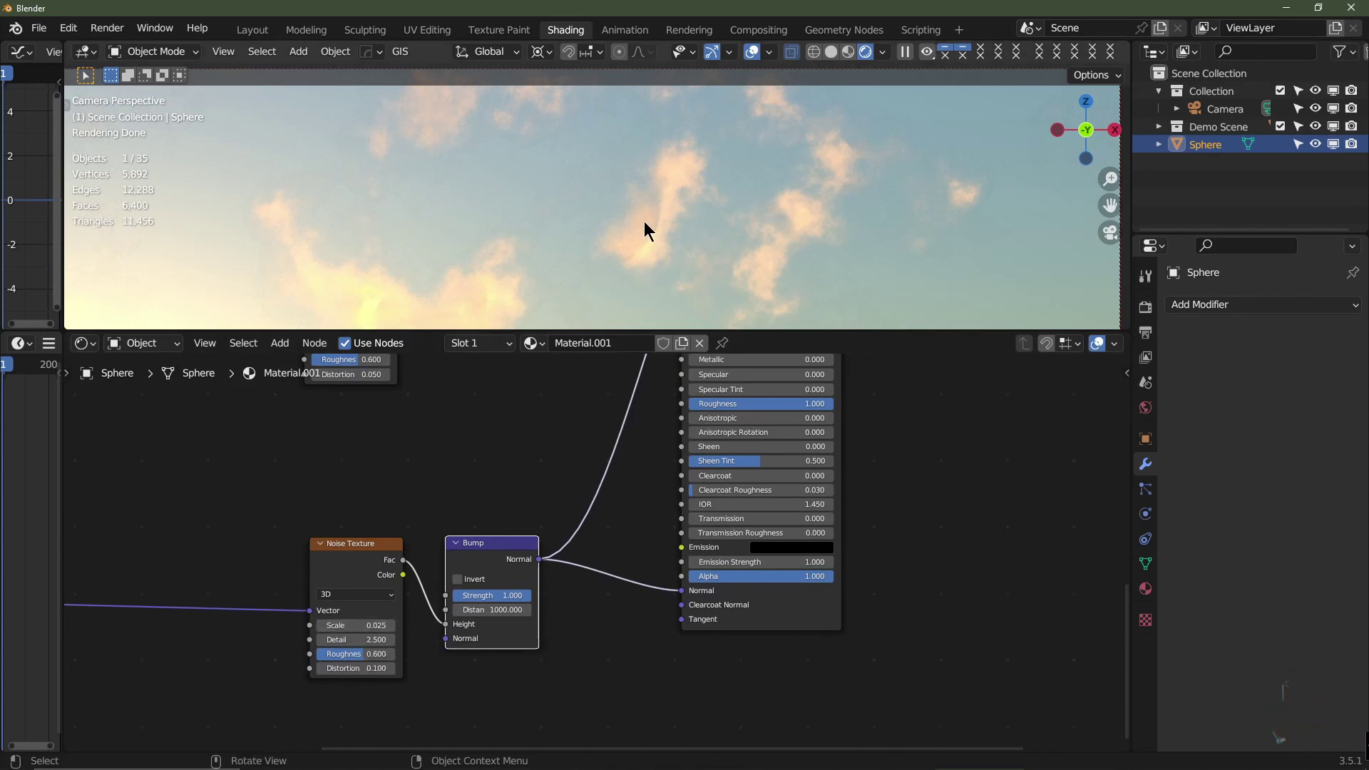
click(374, 625)
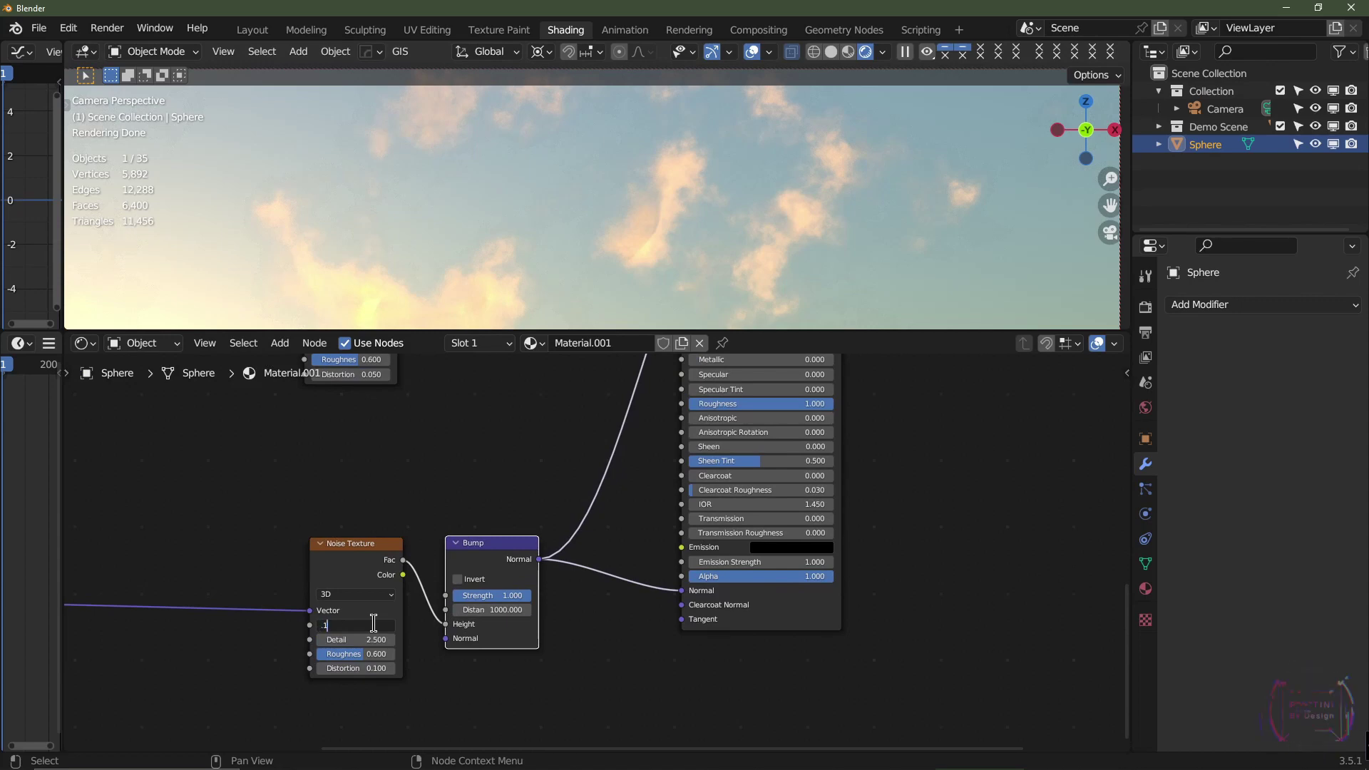
text(.1)
key(Return)
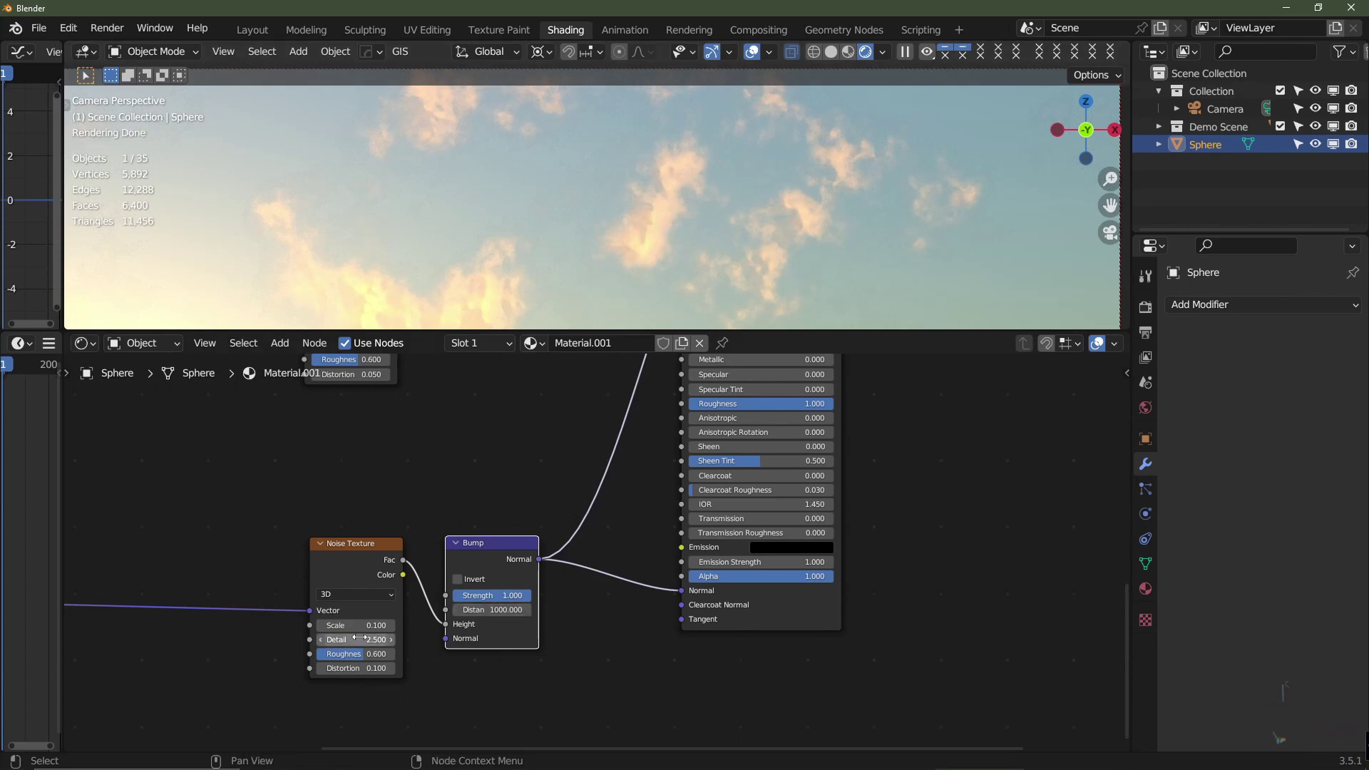
drag(359, 625, 399, 625)
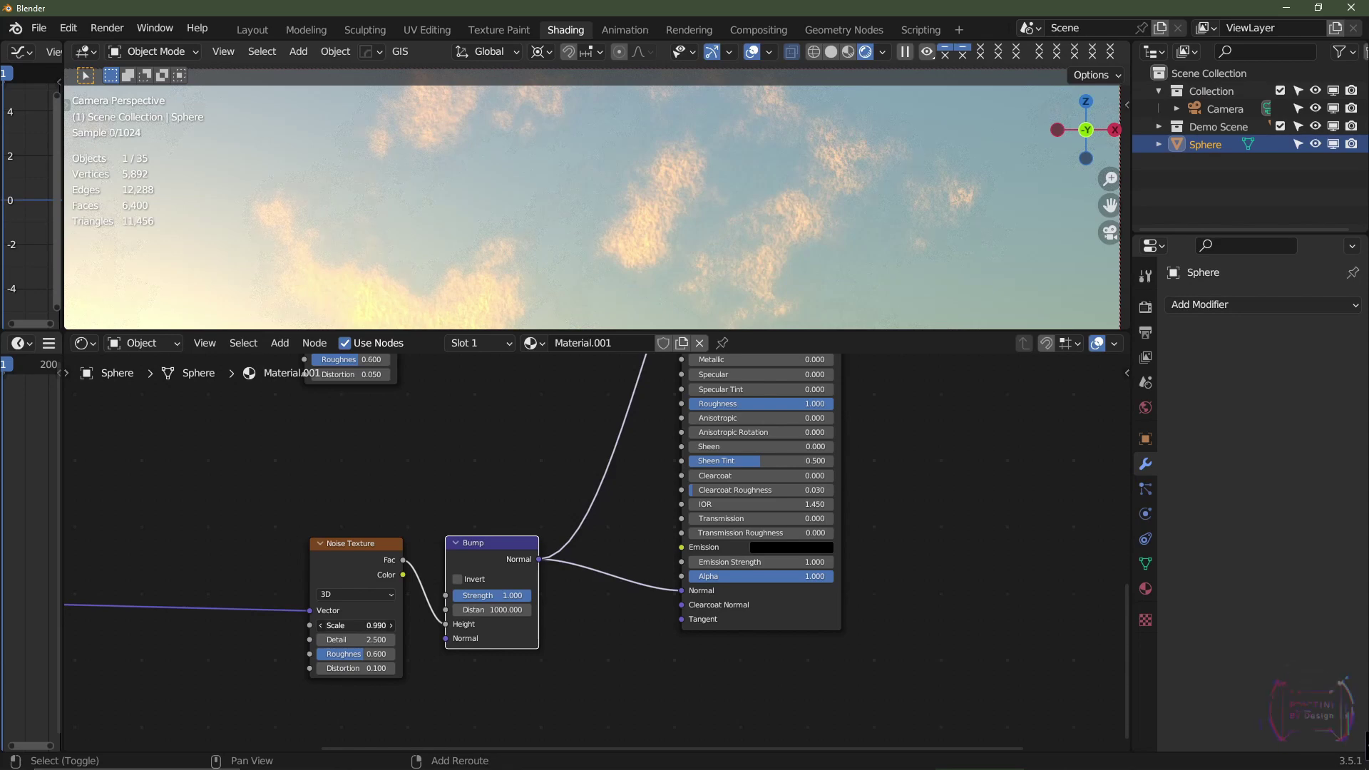
drag(357, 625, 349, 625)
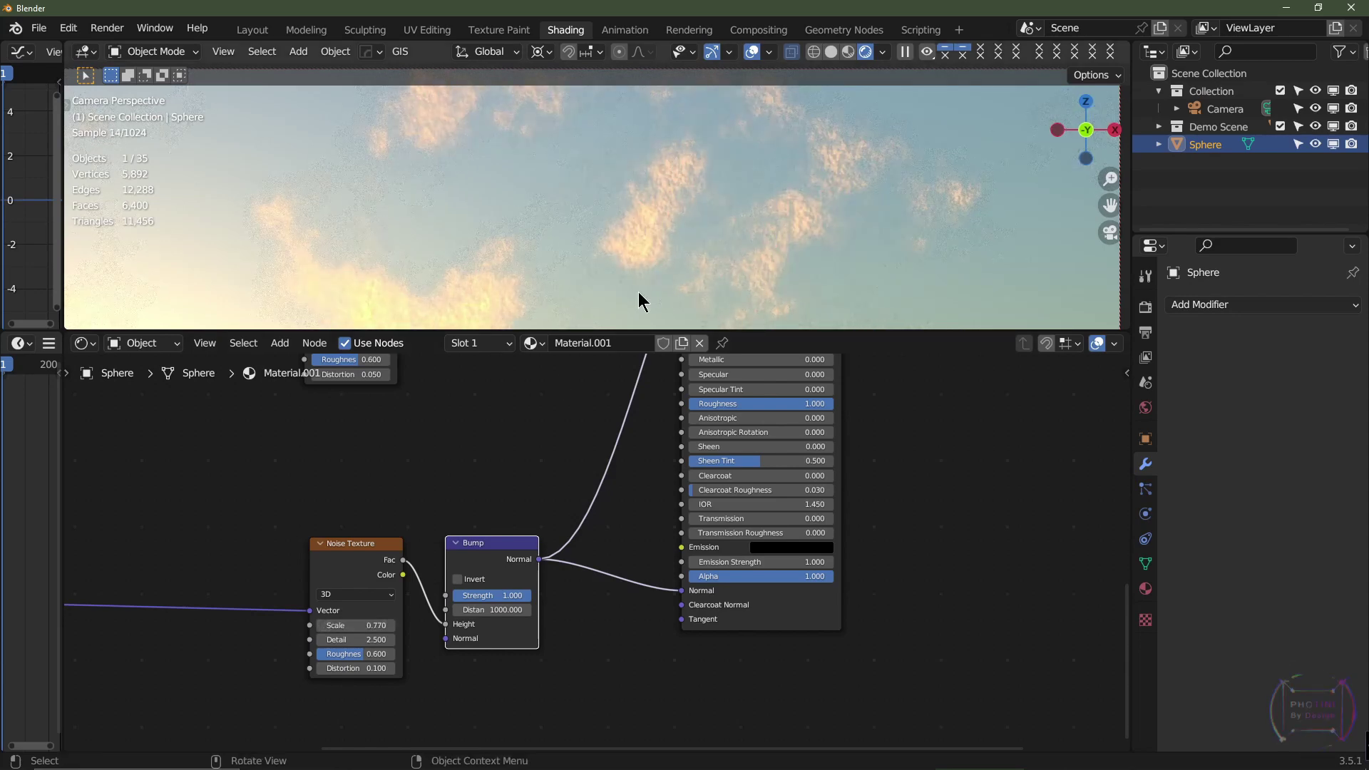
Set the Scale of the Noise Texture feeding the Bump to 0.2.
click(364, 626)
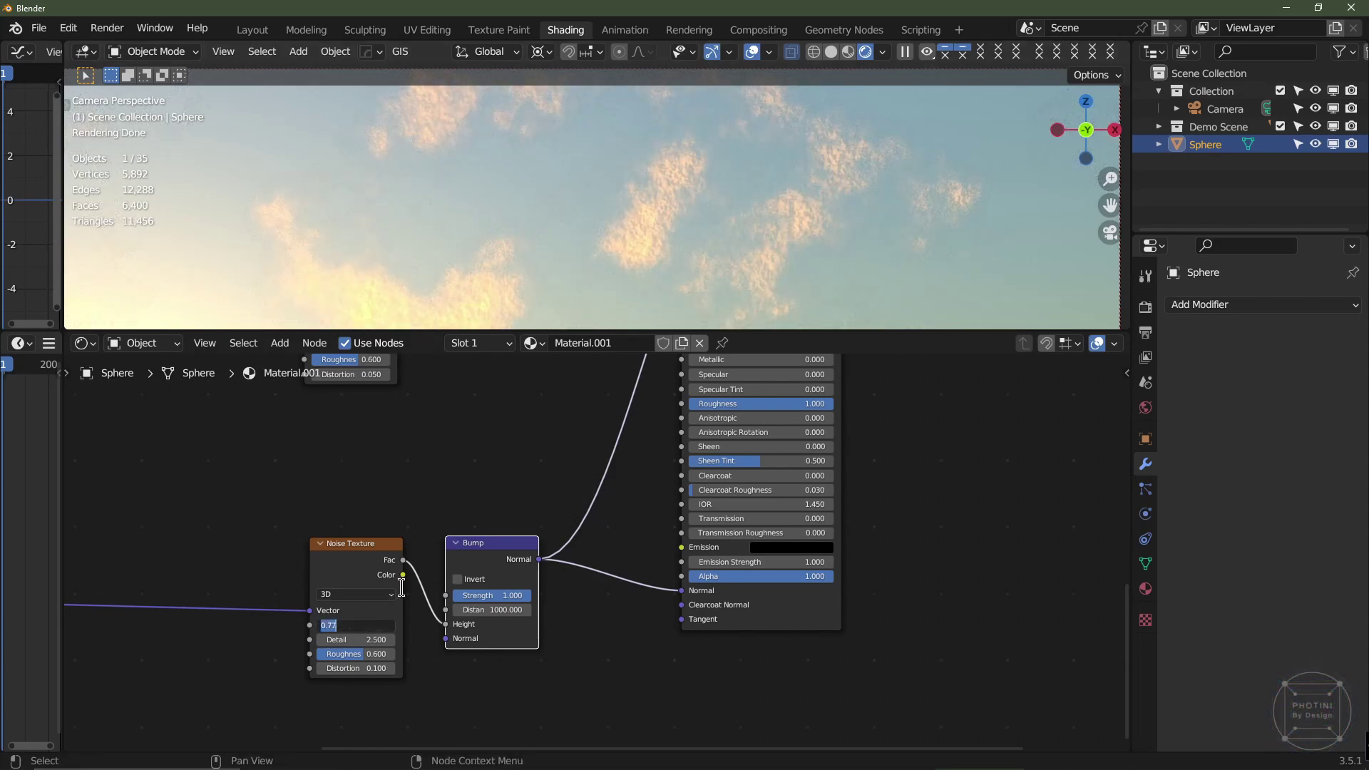
text(.2)
key(Return)
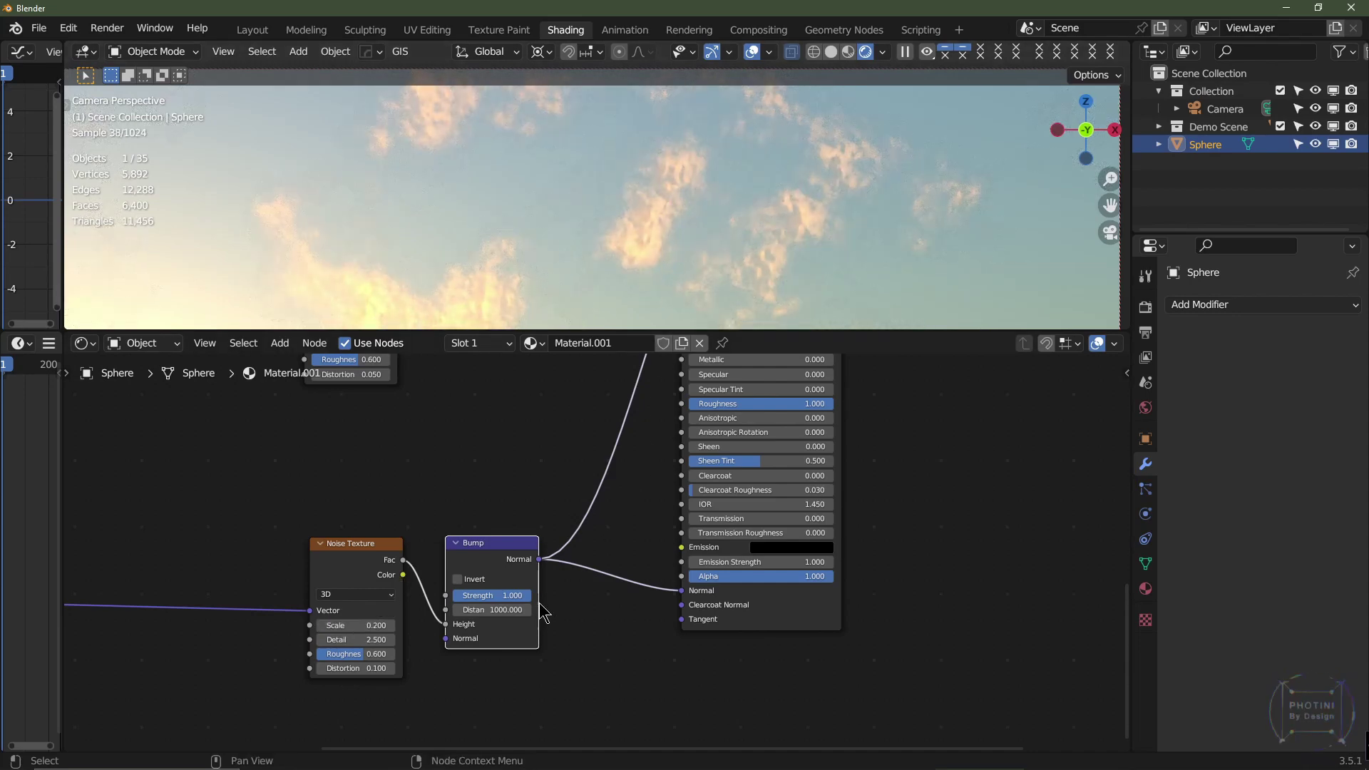
Try Bump Distance values of 250, 100, 10 and 2, comparing the cloud shading in the rendered view.
click(505, 609)
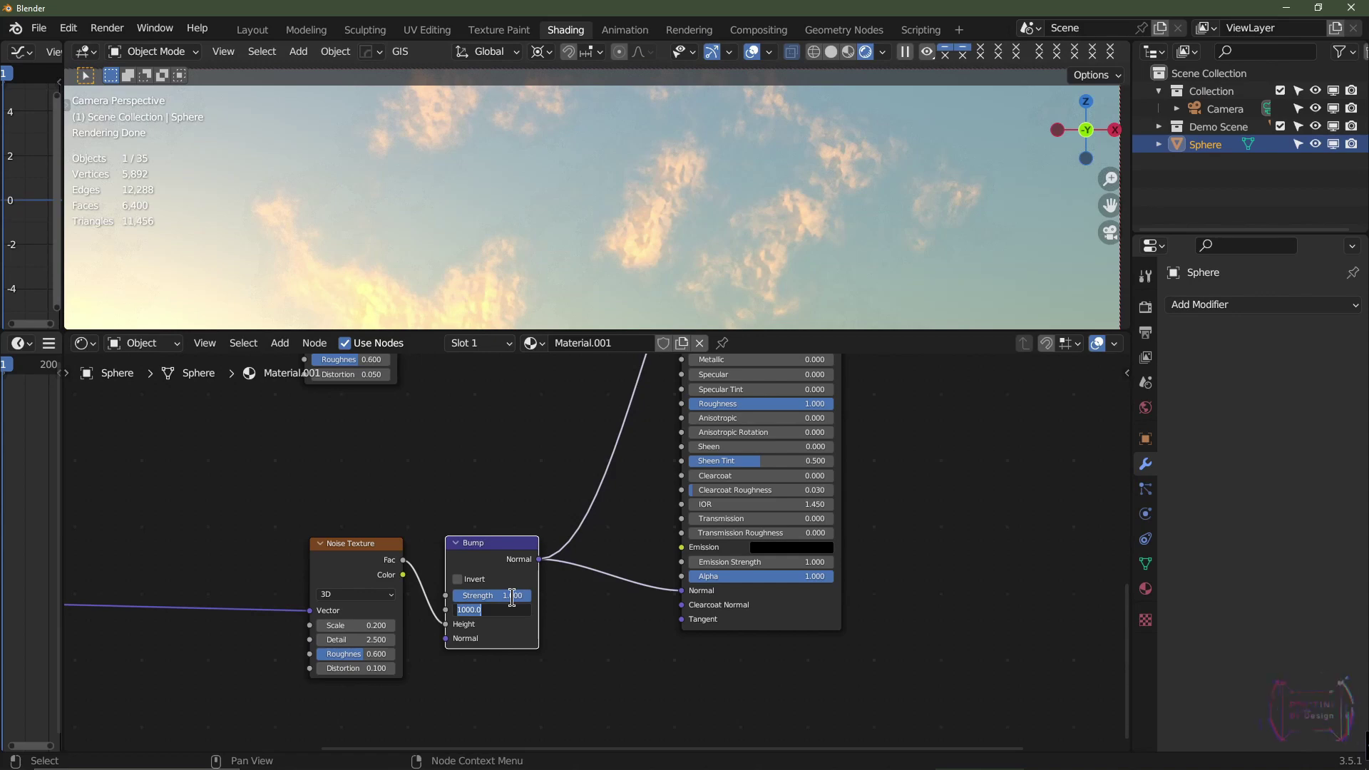
text(250)
key(Return)
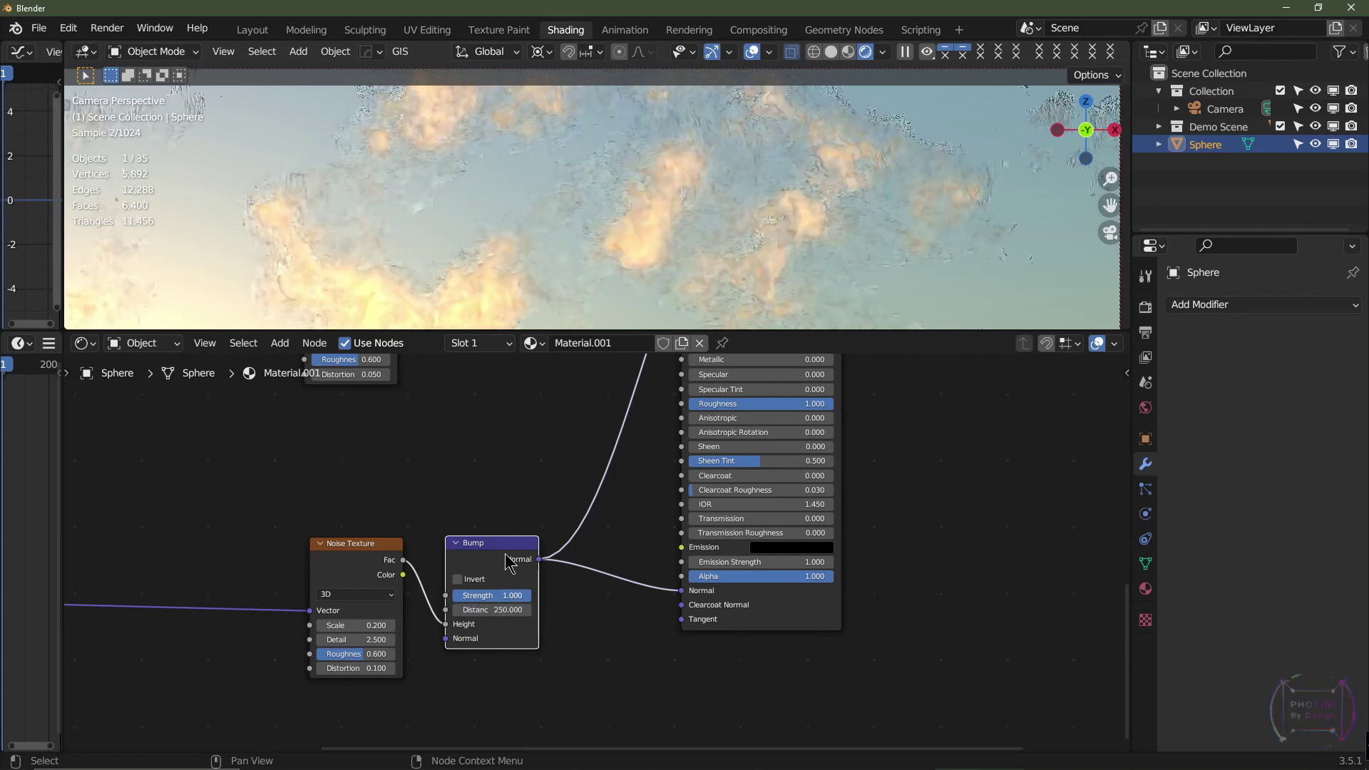
click(487, 609)
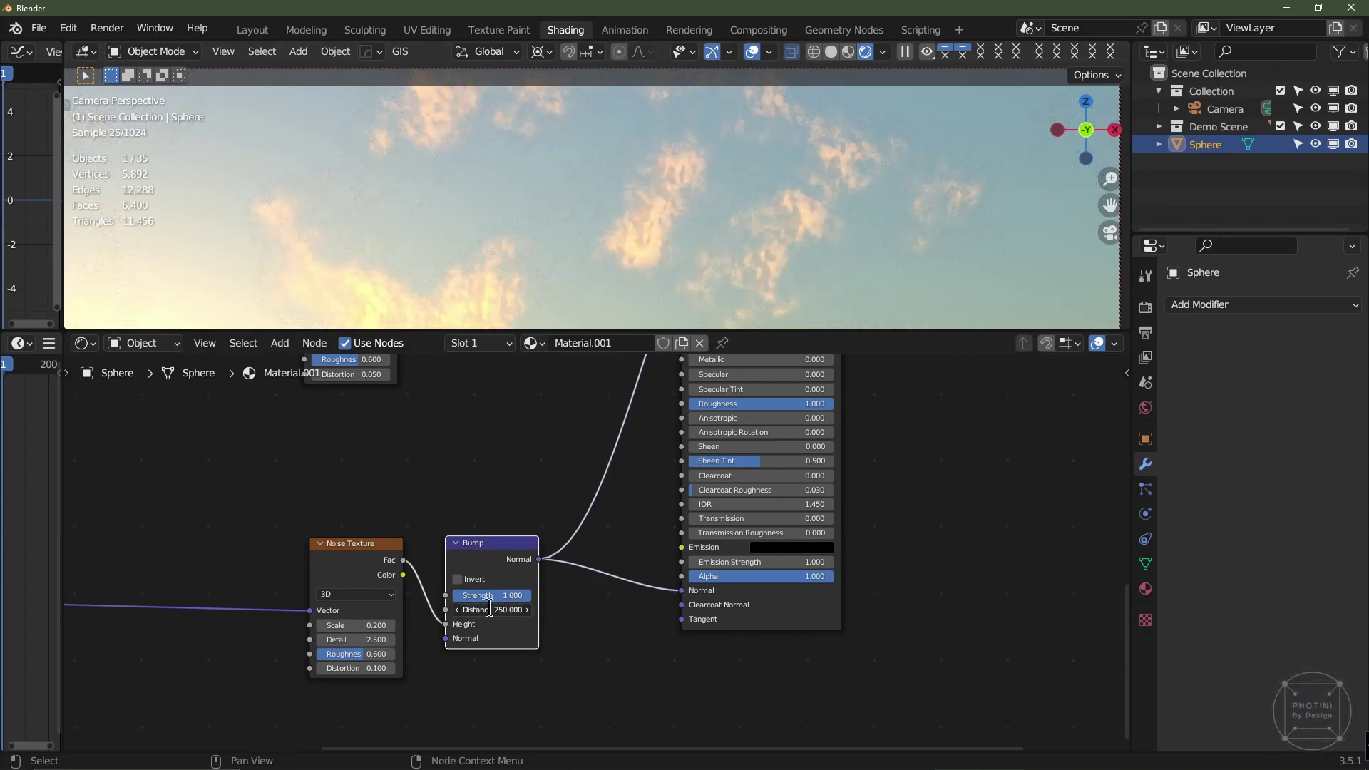
text(100)
key(Return)
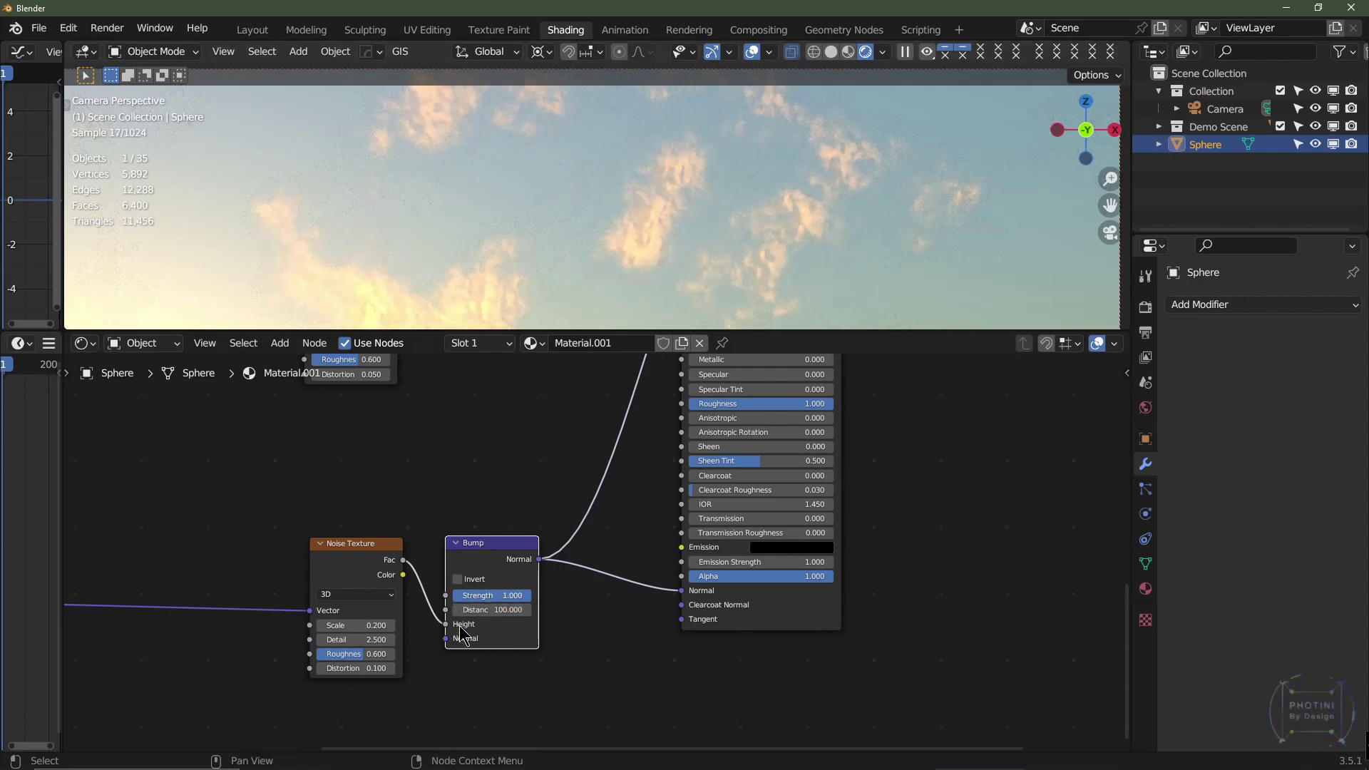
click(507, 606)
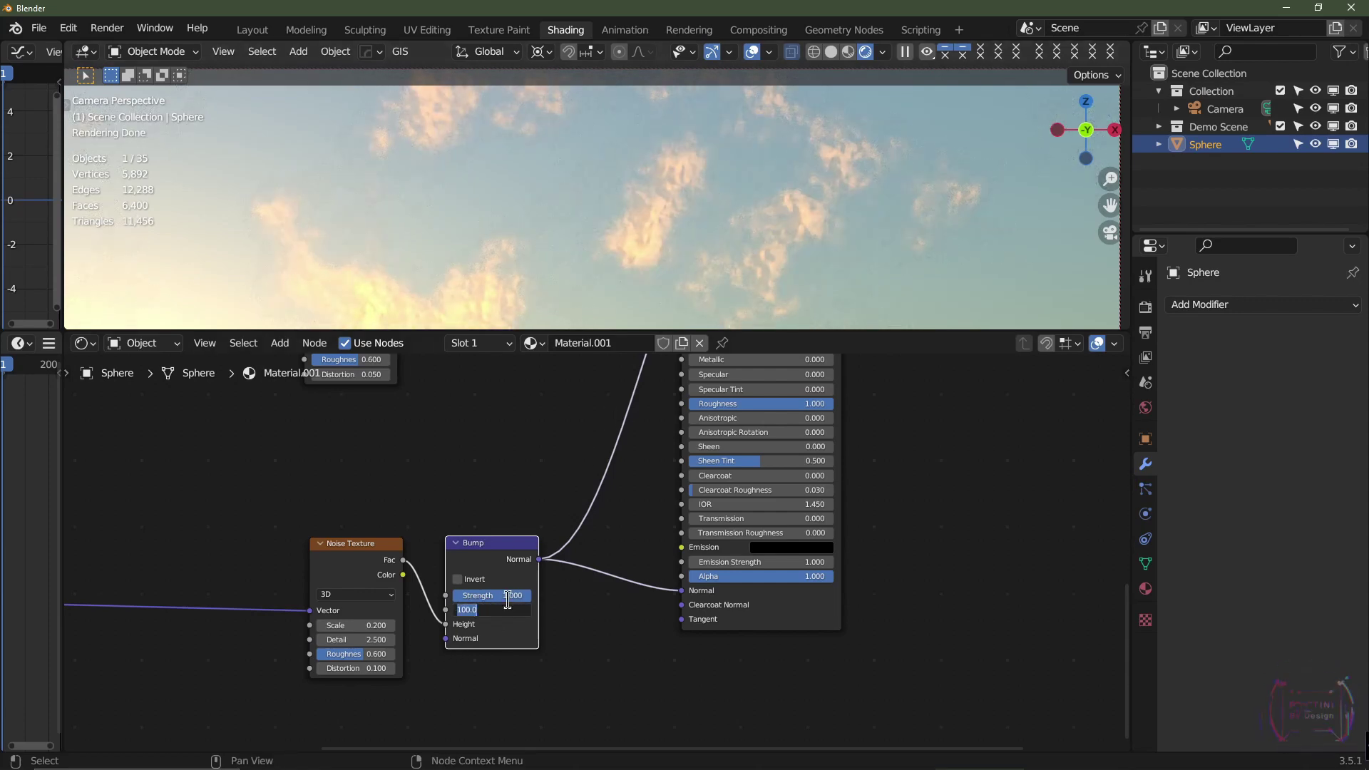
text(10)
key(Return)
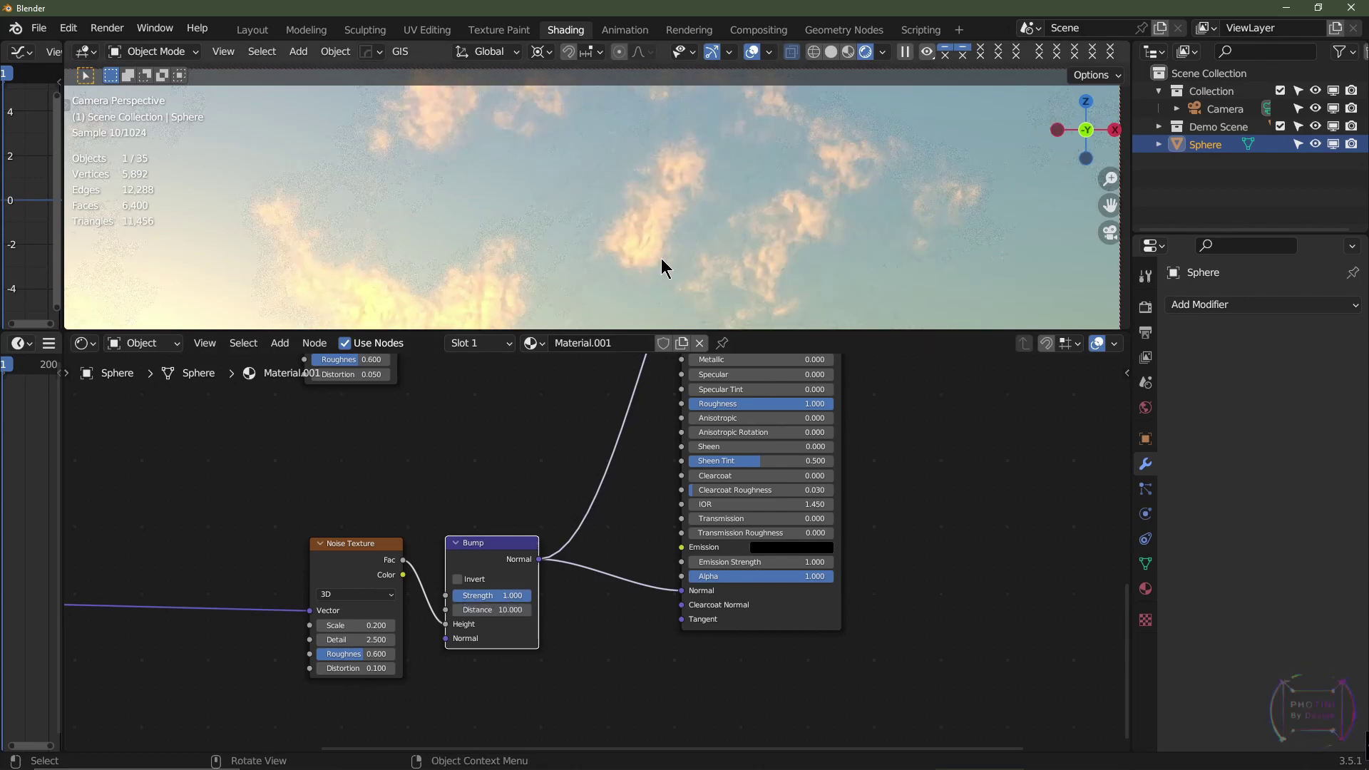
click(534, 606)
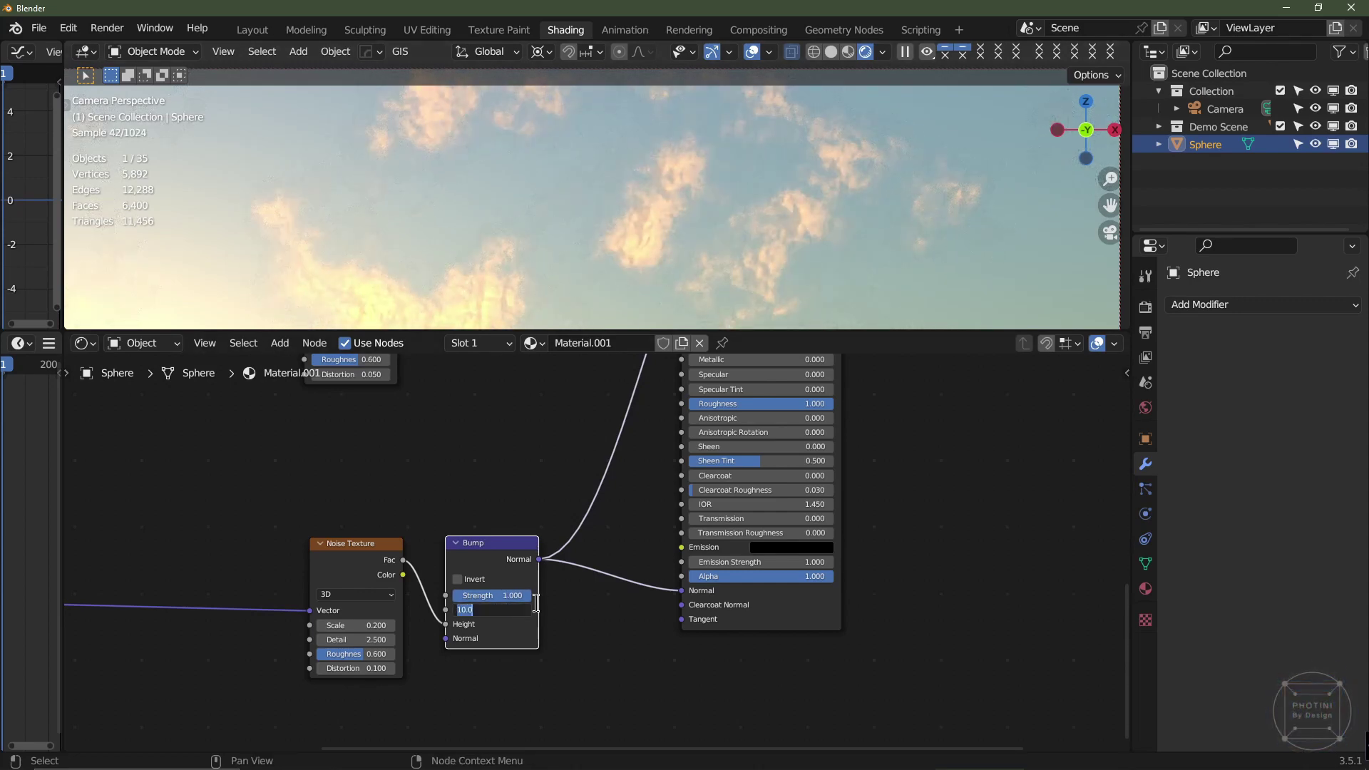
text(2)
key(Return)
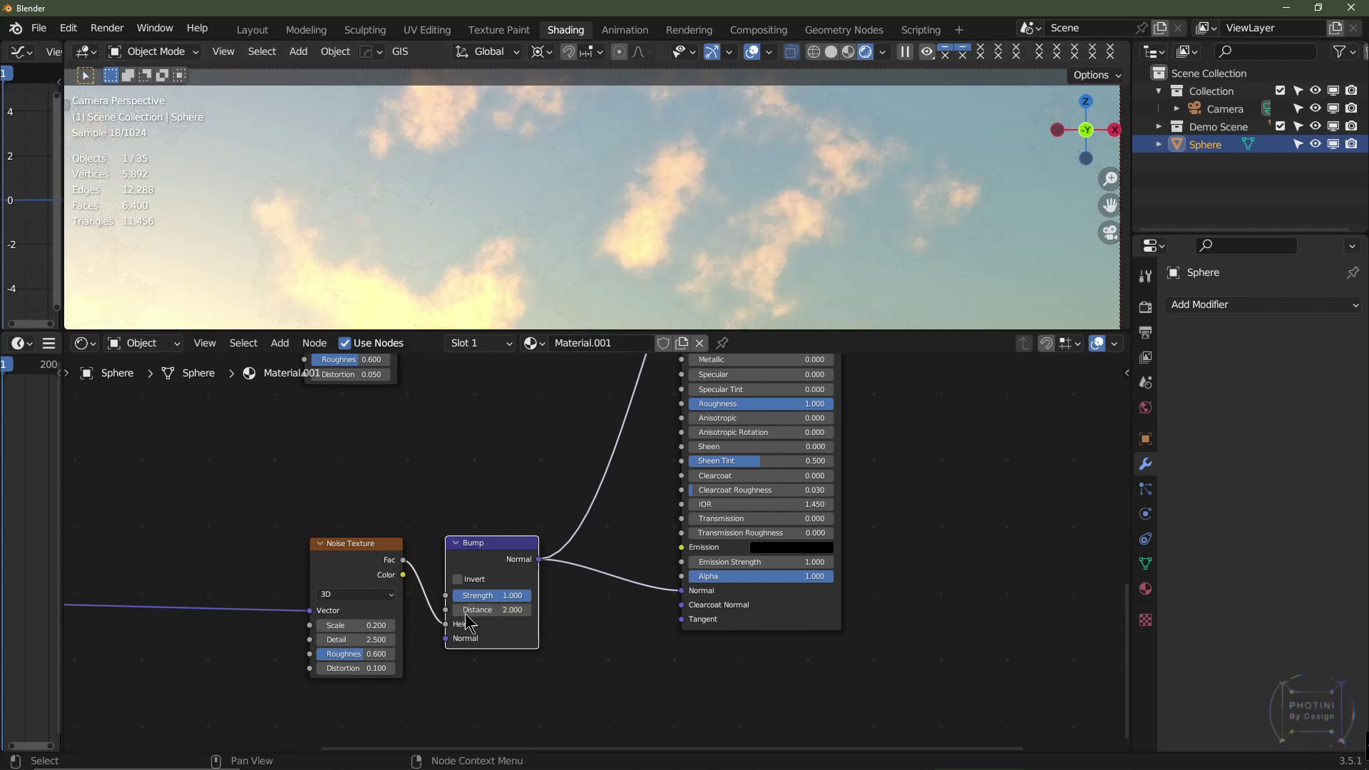
Set the Bump node's Distance to 5.
click(500, 608)
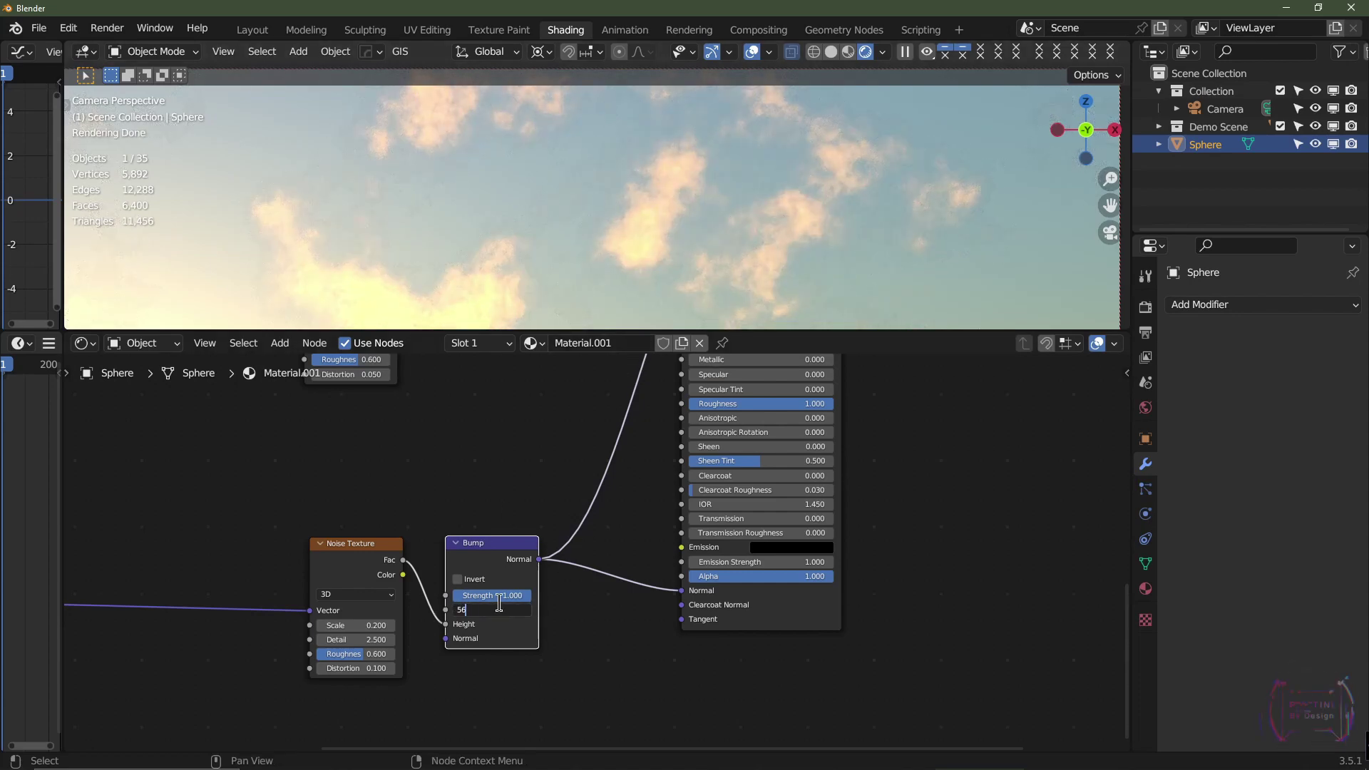
text(5)
key(Return)
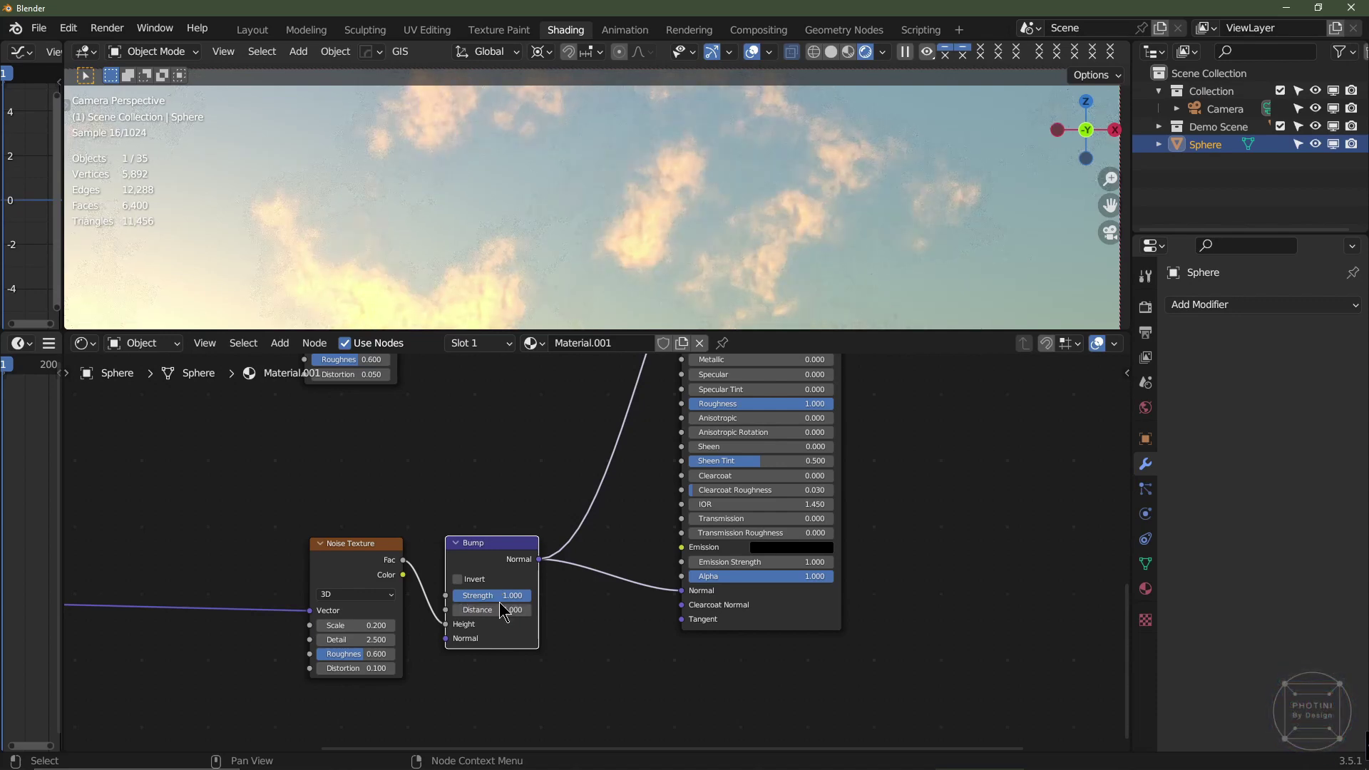
Inspect the clouds through the camera and from outside the dome, and review the complete material node tree.
scroll(635, 226, down, 4)
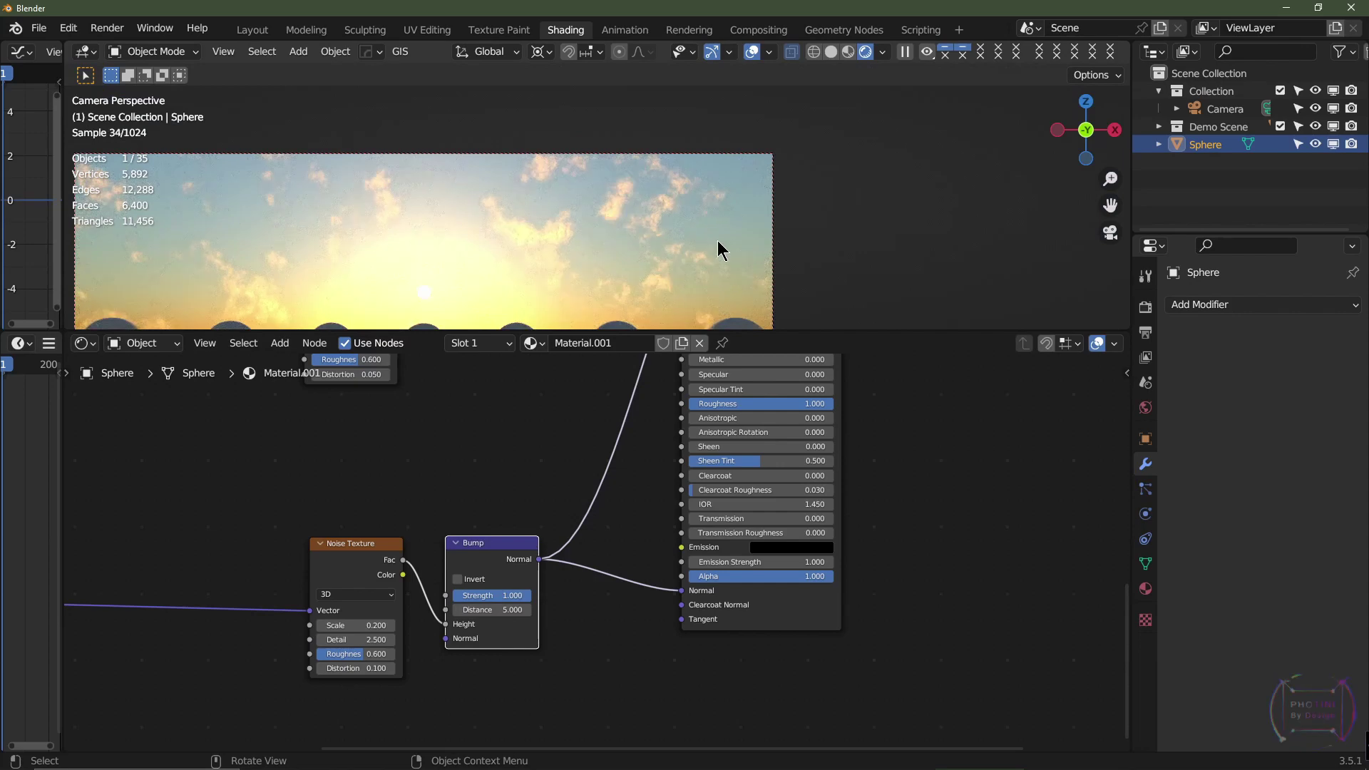
shift+middle_drag(685, 244, 806, 213)
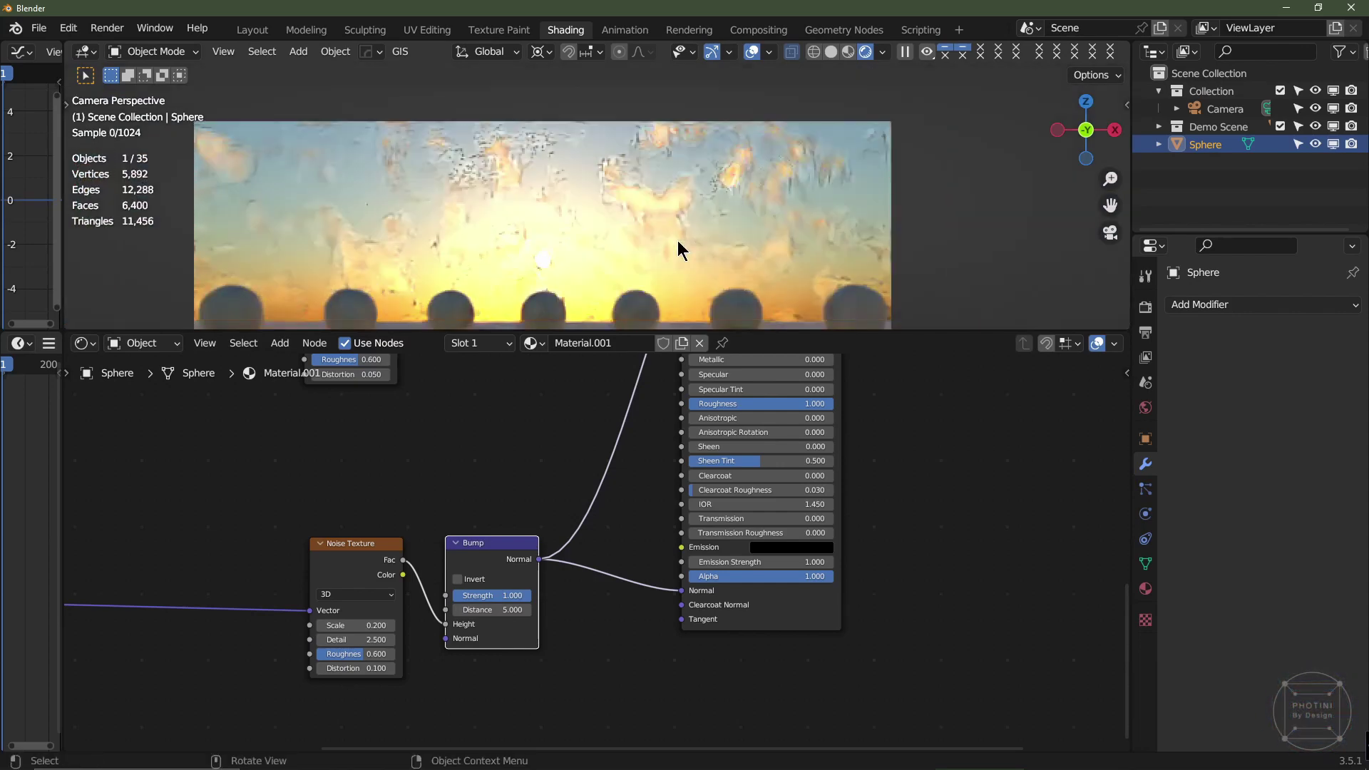
scroll(678, 241, up, 2)
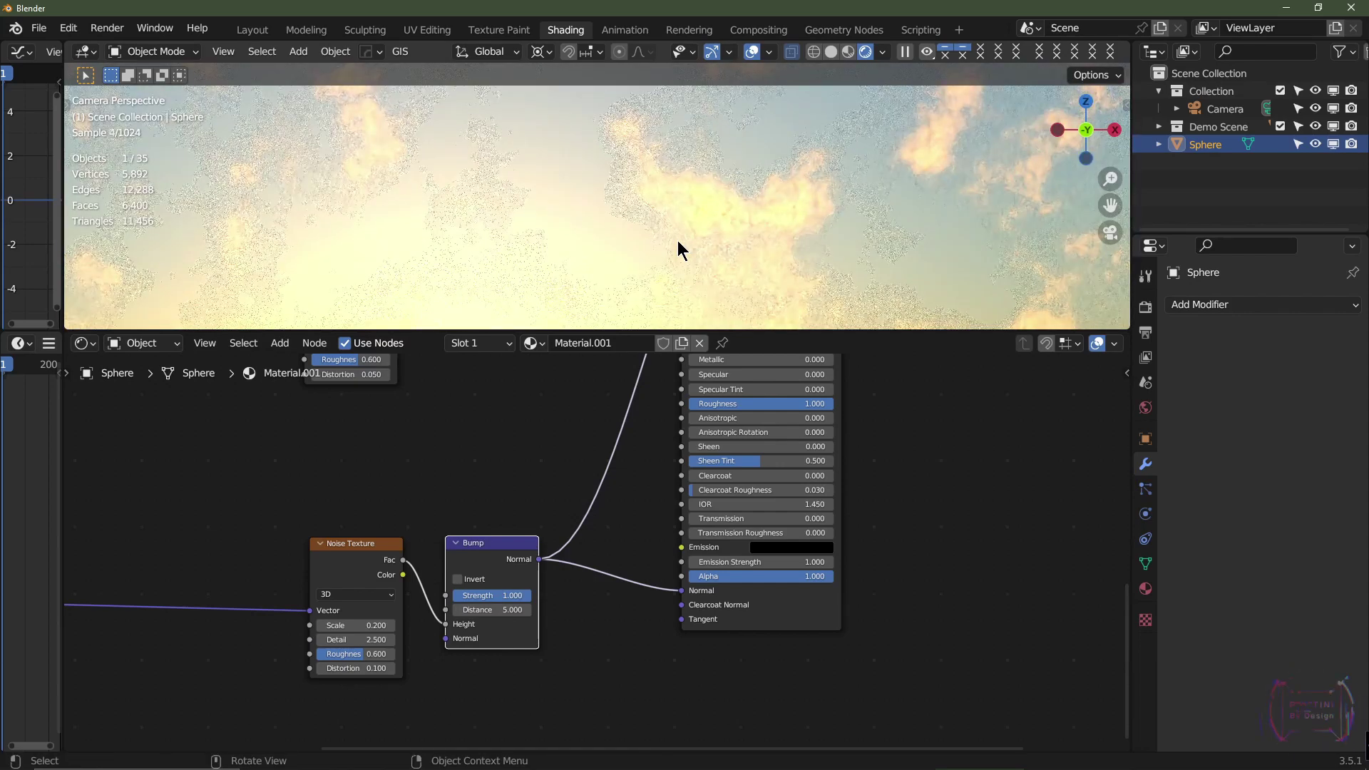
scroll(677, 241, down, 3)
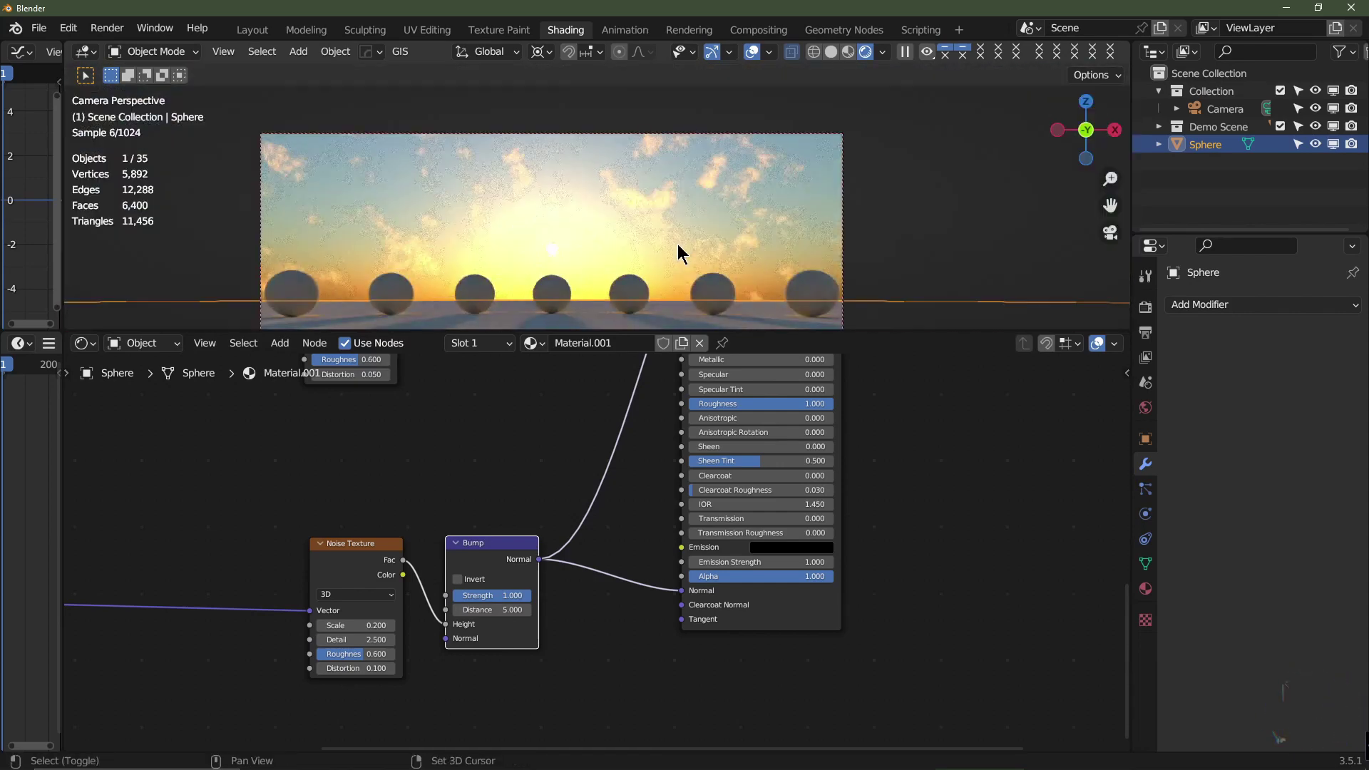
middle_drag(678, 245, 736, 228)
scroll(736, 221, down, 5)
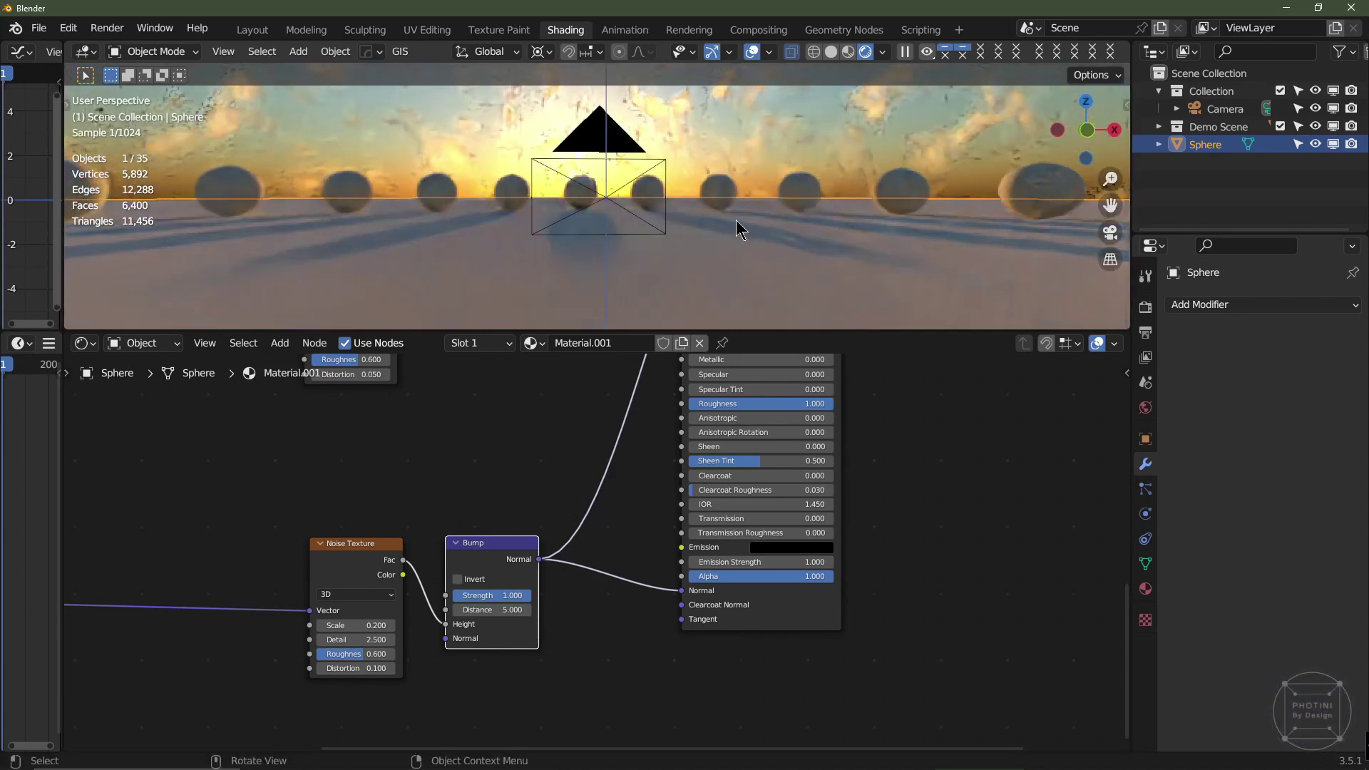
scroll(759, 207, down, 5)
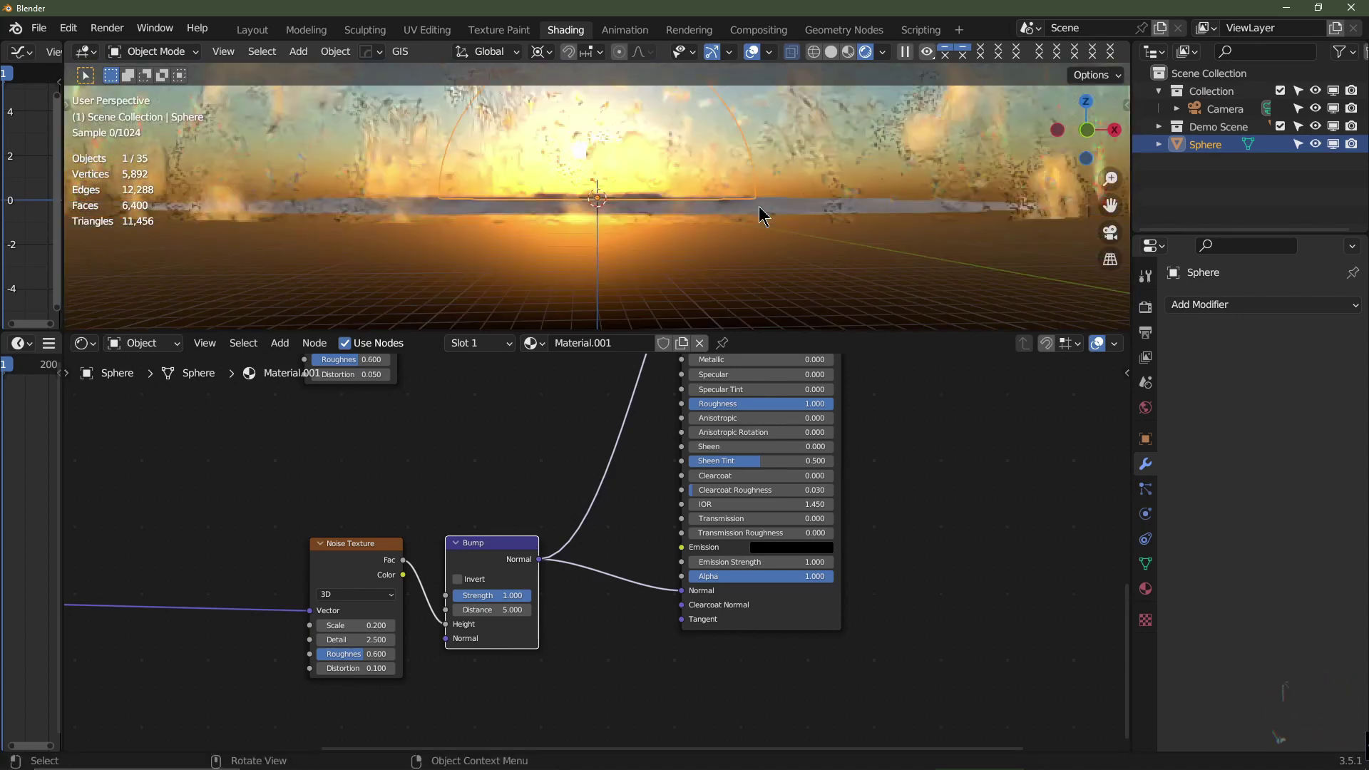
middle_drag(759, 207, 666, 214)
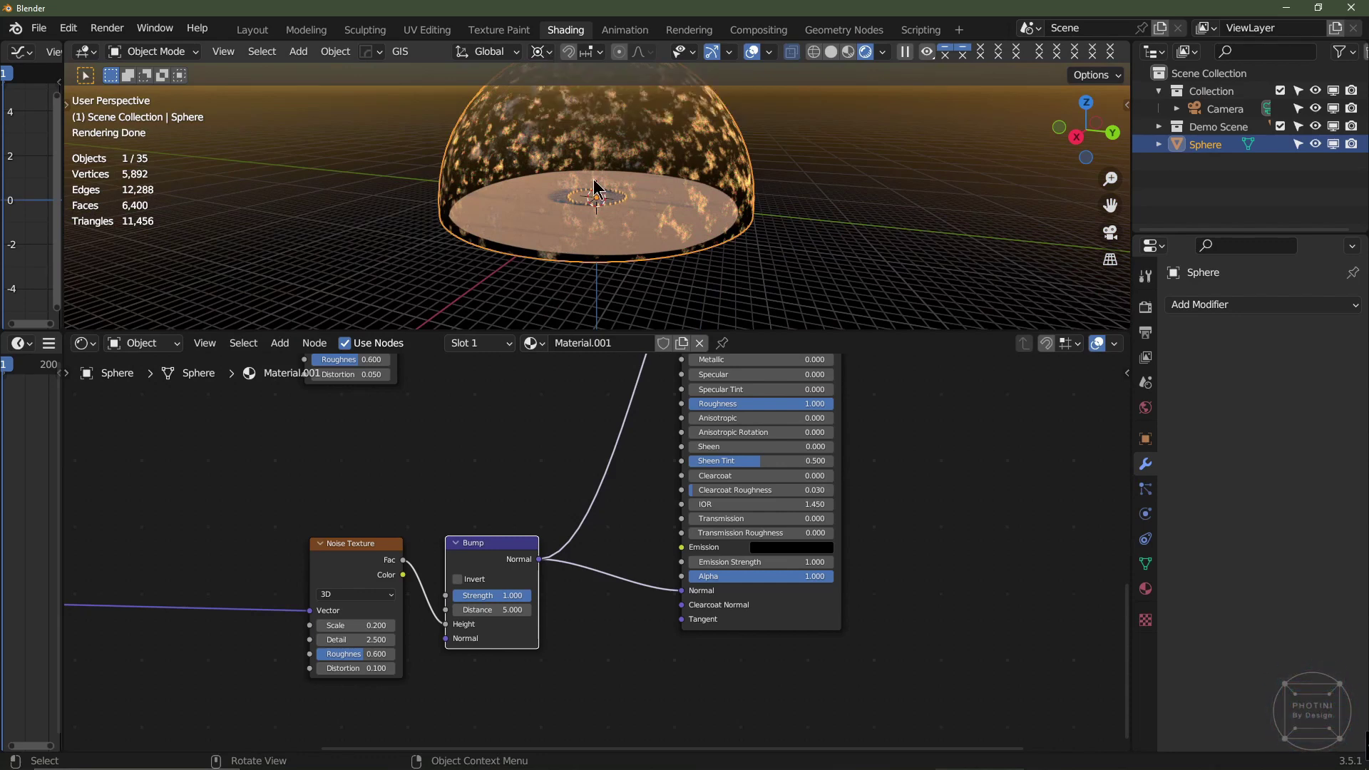
key(KP_0)
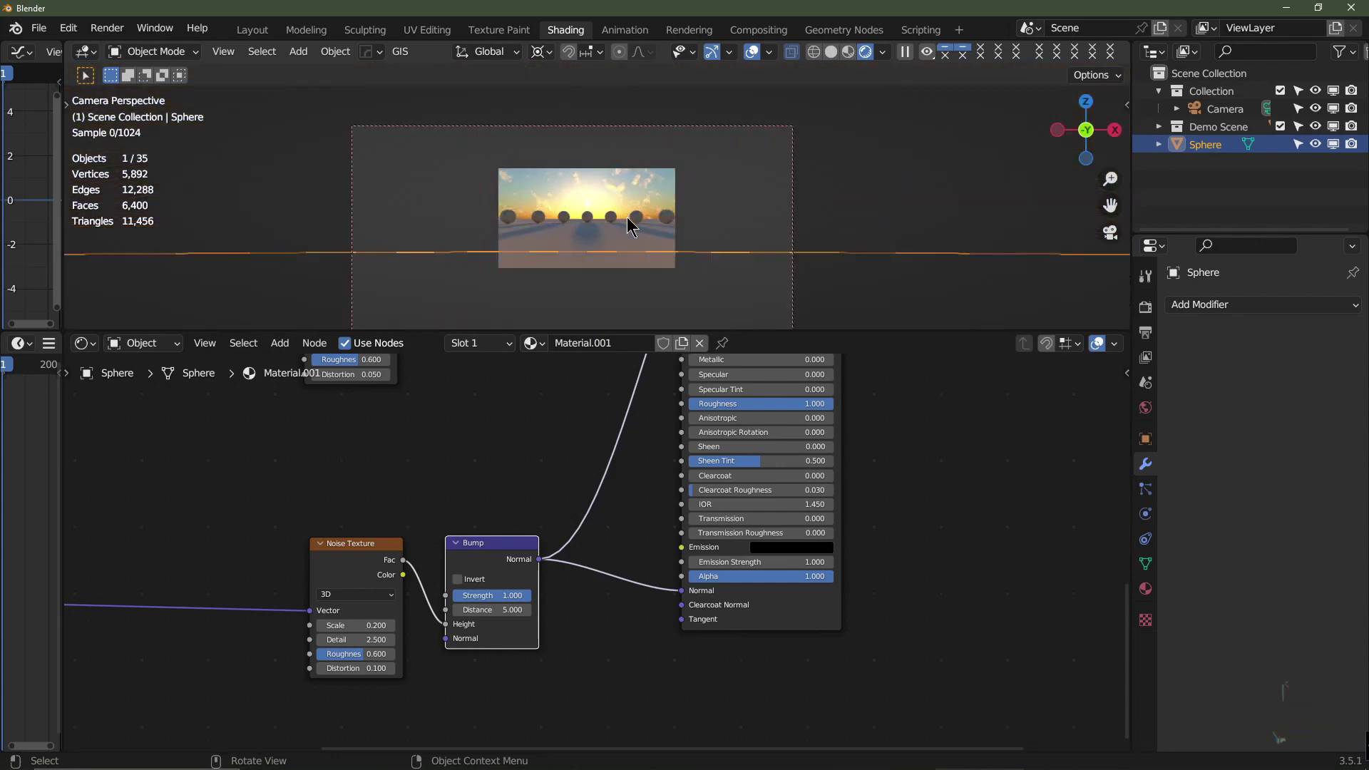
scroll(564, 553, down, 2)
scroll(564, 553, down, 3)
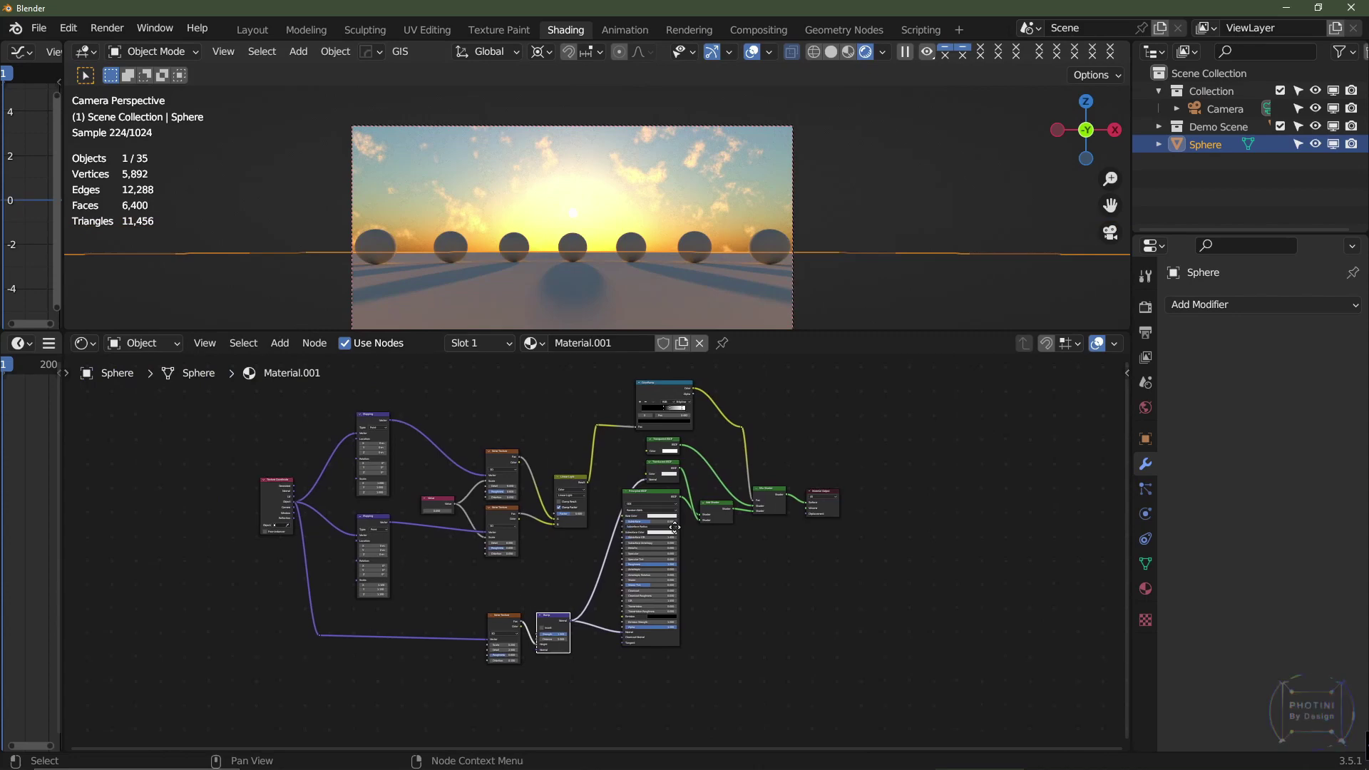
scroll(701, 523, up, 2)
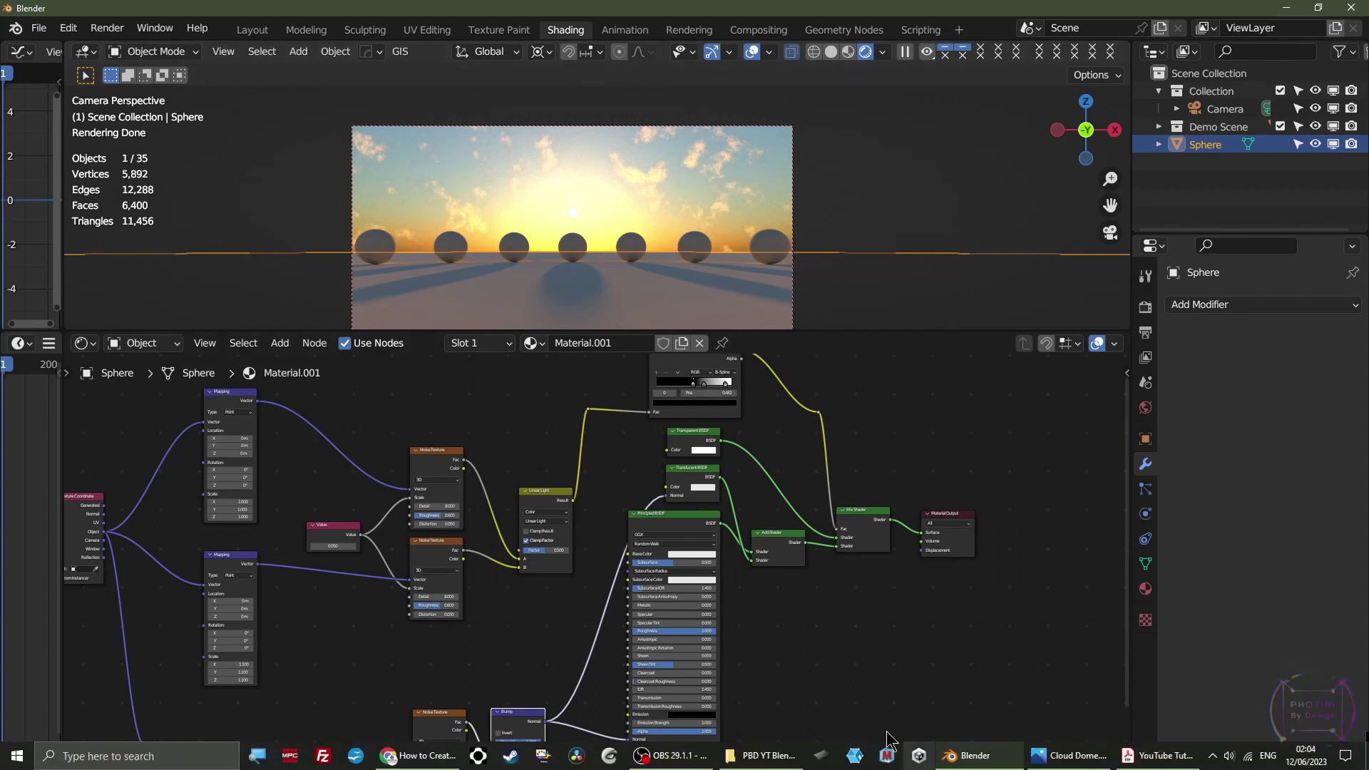
shift+drag(668, 308, 681, 259)
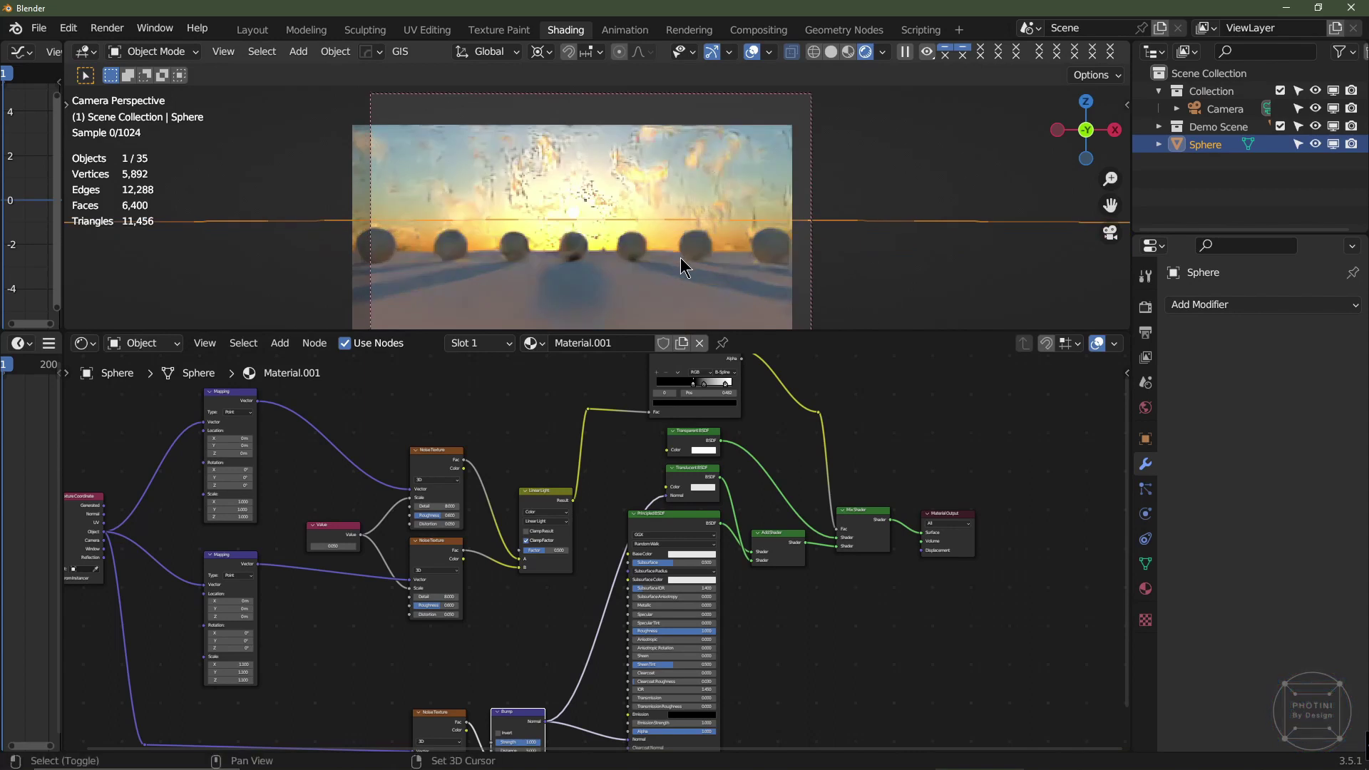